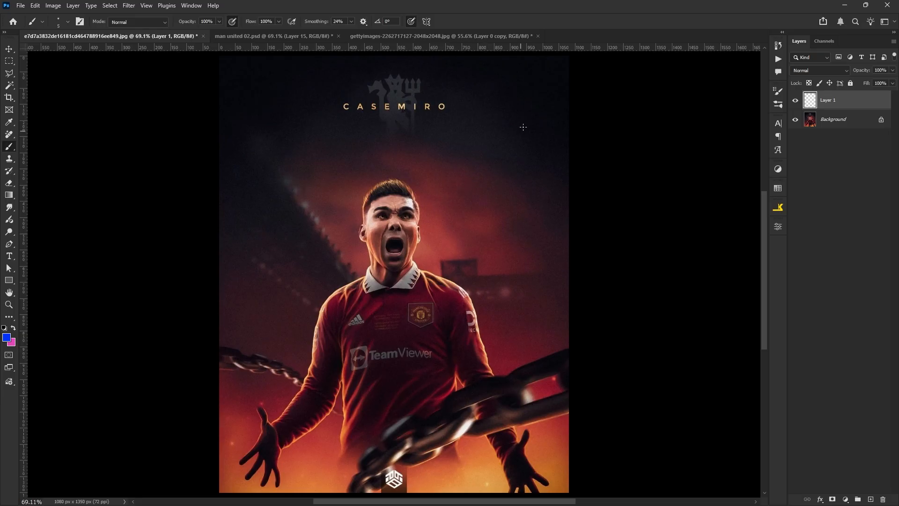
# - Brush blue arrows and circles on the reference poster marking the dark sky, the face edge, and the right-hand shoulder and arm lighting
pyautogui.moveTo(527, 118)
pyautogui.mouseDown()
pyautogui.moveTo(501, 138)
pyautogui.moveTo(505, 122)
pyautogui.moveTo(530, 119)
pyautogui.moveTo(537, 148)
pyautogui.mouseUp()
pyautogui.moveTo(523, 98); pyautogui.dragTo(498, 104)
pyautogui.moveTo(429, 232); pyautogui.dragTo(445, 226)
pyautogui.moveTo(465, 308)
pyautogui.mouseDown()
pyautogui.moveTo(455, 310)
pyautogui.moveTo(463, 315)
pyautogui.mouseUp()
pyautogui.moveTo(547, 345); pyautogui.dragTo(529, 352)
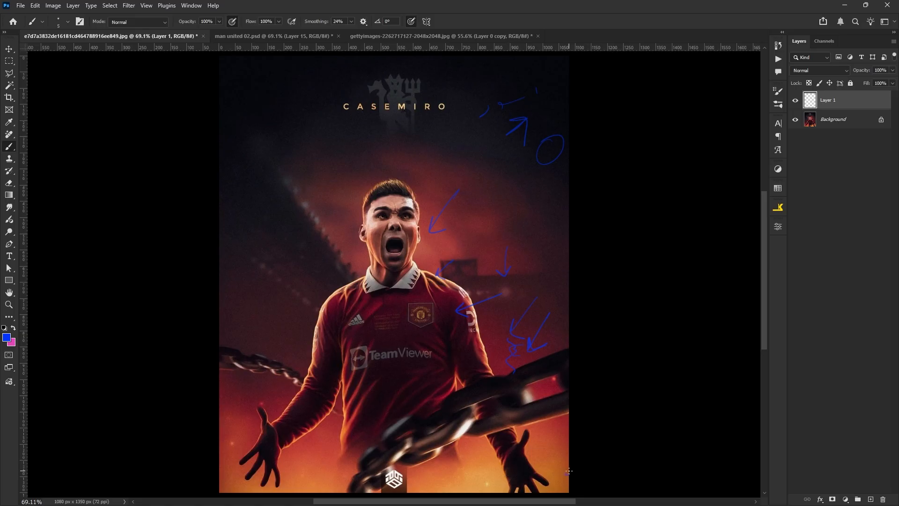
# - Mark the foreground chain and the orange glow along the reference poster's lower right with blue brush arrows
pyautogui.moveTo(568, 471); pyautogui.dragTo(571, 480)
pyautogui.moveTo(565, 369); pyautogui.dragTo(541, 379)
pyautogui.moveTo(508, 391)
pyautogui.mouseDown()
pyautogui.moveTo(448, 412)
pyautogui.moveTo(471, 417)
pyautogui.mouseUp()
pyautogui.moveTo(471, 475)
pyautogui.mouseDown()
pyautogui.moveTo(478, 452)
pyautogui.moveTo(469, 458)
pyautogui.moveTo(489, 471)
pyautogui.moveTo(467, 478)
pyautogui.moveTo(467, 454)
pyautogui.moveTo(471, 469)
pyautogui.mouseUp()
# - Draw blue arrows down the diagonal stadium roof toward the player's shoulder on the left side of the reference poster
pyautogui.moveTo(263, 221)
pyautogui.mouseDown()
pyautogui.moveTo(290, 259)
pyautogui.moveTo(288, 240)
pyautogui.moveTo(266, 255)
pyautogui.mouseUp()
pyautogui.moveTo(305, 276); pyautogui.dragTo(309, 276)
pyautogui.moveTo(304, 263)
pyautogui.mouseDown()
pyautogui.moveTo(310, 276)
pyautogui.moveTo(286, 271)
pyautogui.mouseUp()
pyautogui.moveTo(248, 230); pyautogui.dragTo(336, 303)
pyautogui.moveTo(336, 304)
pyautogui.mouseDown()
pyautogui.moveTo(325, 278)
pyautogui.moveTo(336, 309)
pyautogui.moveTo(273, 293)
pyautogui.mouseUp()
pyautogui.moveTo(250, 228)
pyautogui.mouseDown()
pyautogui.moveTo(216, 188)
pyautogui.moveTo(324, 270)
pyautogui.moveTo(329, 313)
pyautogui.moveTo(275, 297)
pyautogui.moveTo(334, 313)
pyautogui.mouseUp()
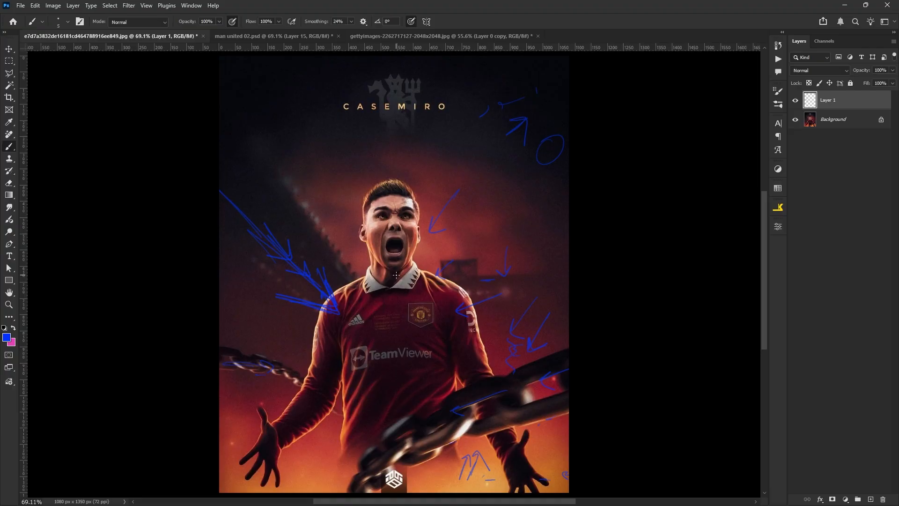
# - Add more blue marks around the glowing rim light on the player's right-hand shoulder and upper arm
pyautogui.click(480, 294)
pyautogui.moveTo(453, 303); pyautogui.dragTo(450, 313)
pyautogui.moveTo(467, 283); pyautogui.dragTo(471, 284)
pyautogui.moveTo(497, 337); pyautogui.dragTo(502, 335)
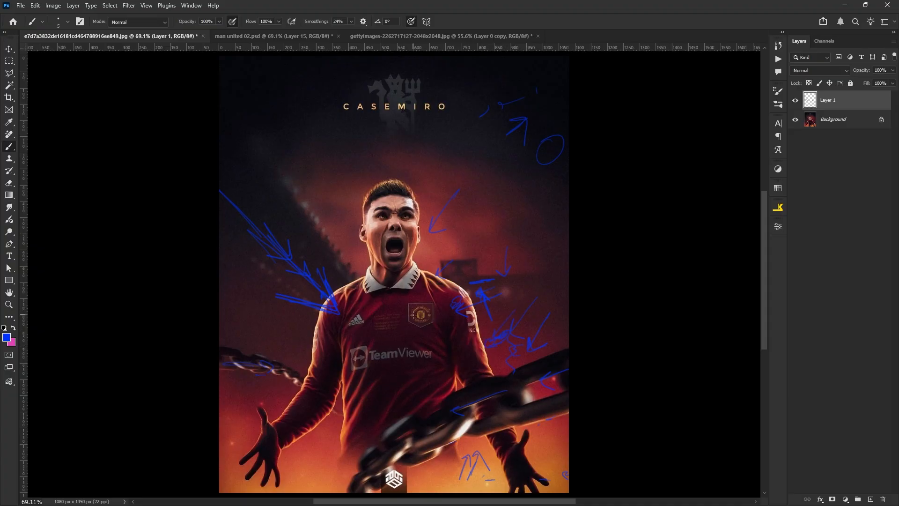
# - Circle the faded devil emblem behind the title with an arrow, and mark the player's left-hand arm and waist with arrows
pyautogui.moveTo(429, 73)
pyautogui.mouseDown()
pyautogui.moveTo(374, 72)
pyautogui.moveTo(352, 117)
pyautogui.moveTo(422, 140)
pyautogui.moveTo(438, 80)
pyautogui.mouseUp()
pyautogui.moveTo(372, 161); pyautogui.dragTo(388, 135)
pyautogui.moveTo(374, 143)
pyautogui.mouseDown()
pyautogui.moveTo(388, 135)
pyautogui.moveTo(391, 162)
pyautogui.mouseUp()
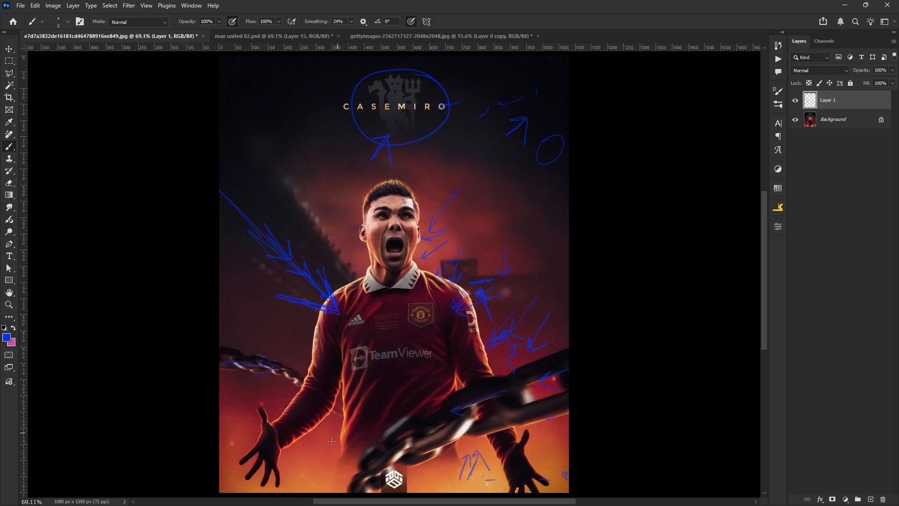
pyautogui.moveTo(329, 444)
pyautogui.mouseDown()
pyautogui.moveTo(341, 425)
pyautogui.moveTo(345, 444)
pyautogui.mouseUp()
pyautogui.moveTo(308, 323); pyautogui.dragTo(286, 344)
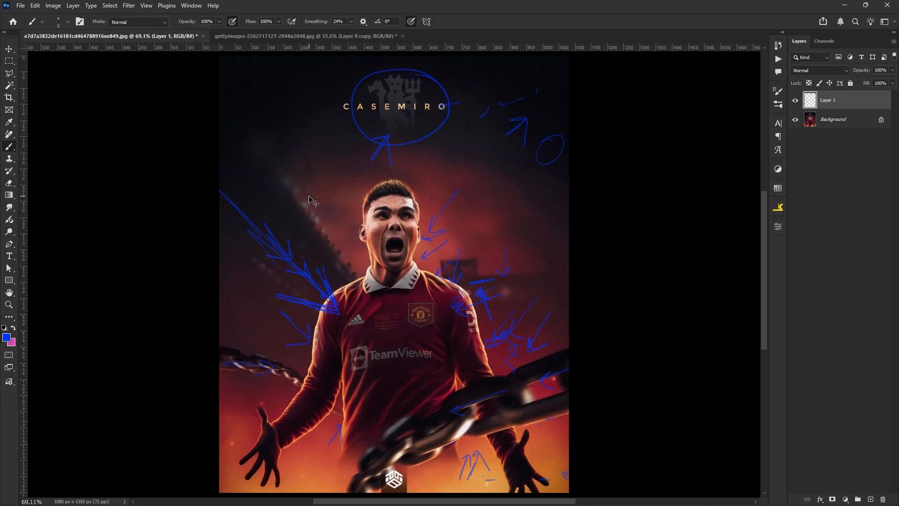
# - Create a new 1080 x 1350 px portrait document at 72 pixels/inch with a white background
pyautogui.hotkey('ctrl', 'n')
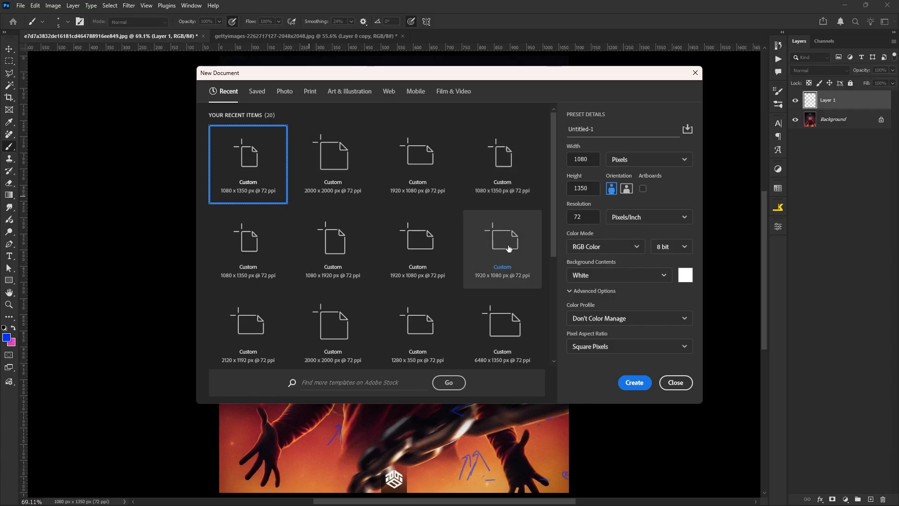
pyautogui.click(592, 160)
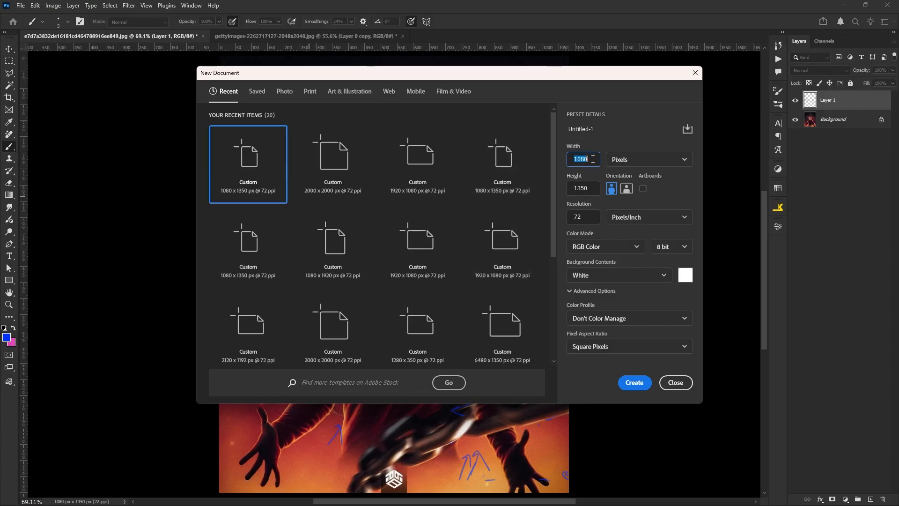
pyautogui.click(594, 191)
pyautogui.click(586, 219)
pyautogui.click(635, 383)
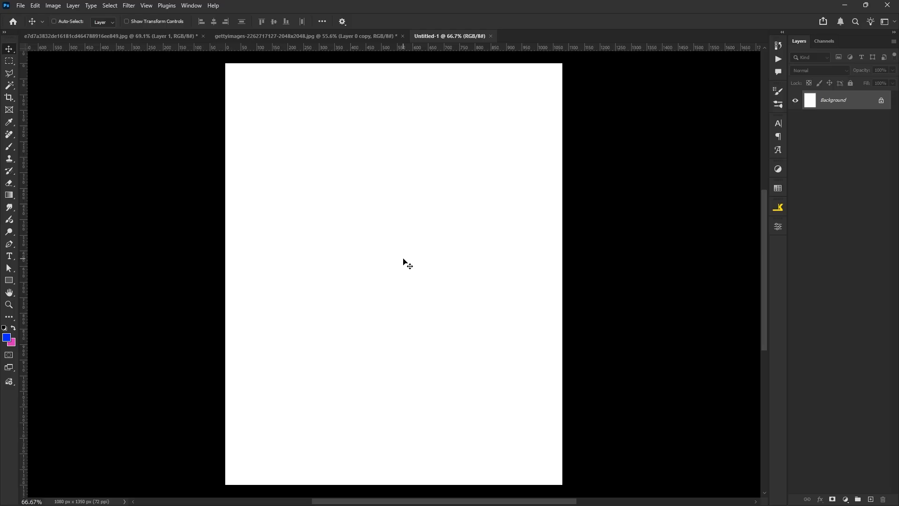
# - Add a Solid Color fill layer in near-black navy (#07080f) above the new document's white background
pyautogui.hotkey('ctrl', 'shift', 'Tab')
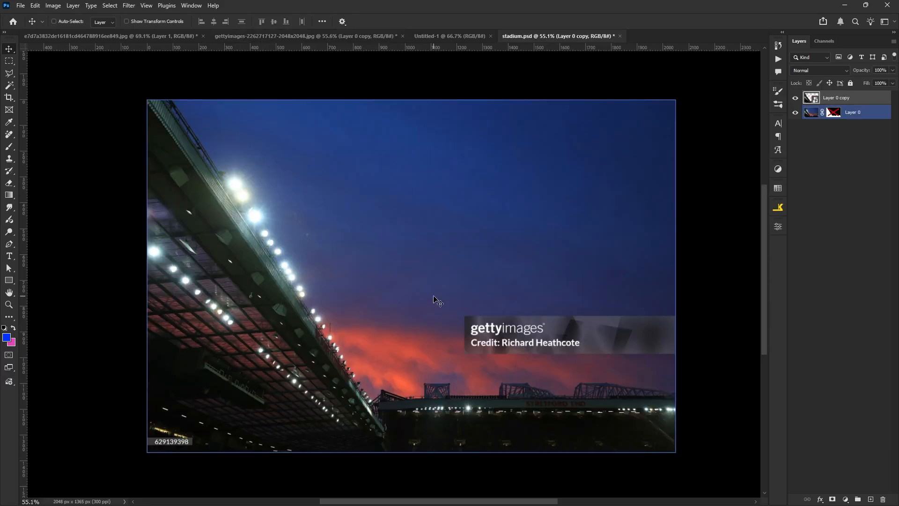
pyautogui.click(442, 36)
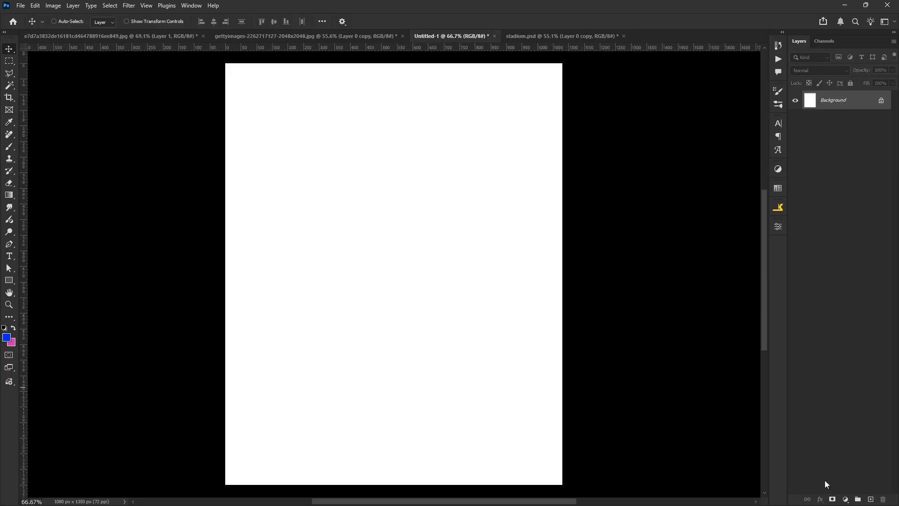
pyautogui.click(845, 497)
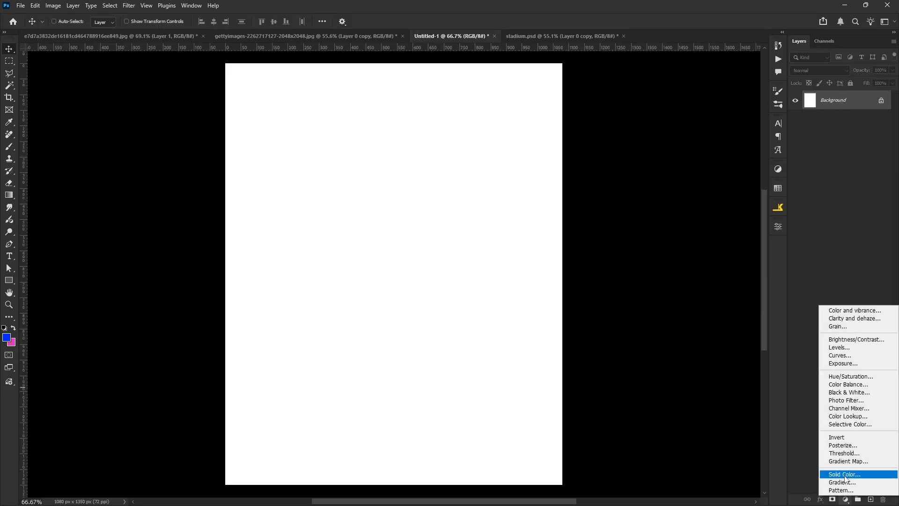
pyautogui.click(839, 474)
pyautogui.moveTo(422, 412); pyautogui.dragTo(418, 423)
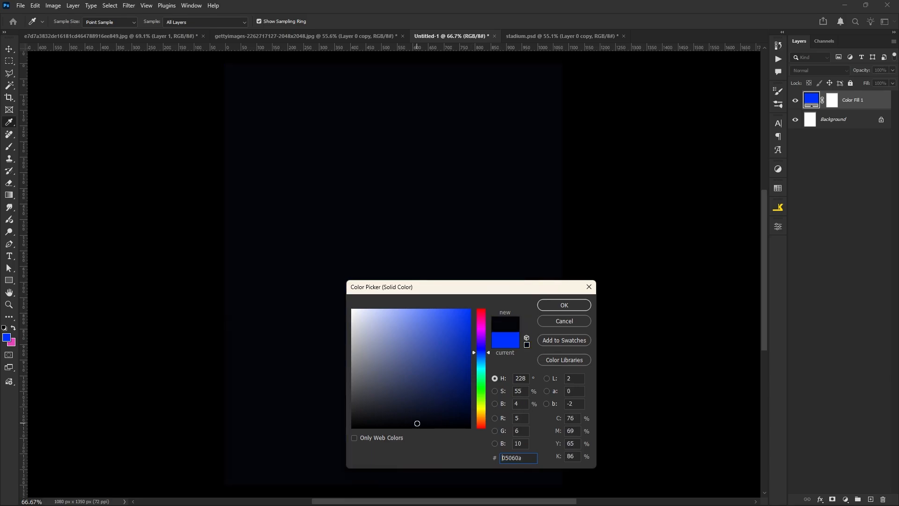
pyautogui.click(564, 304)
pyautogui.press('v')
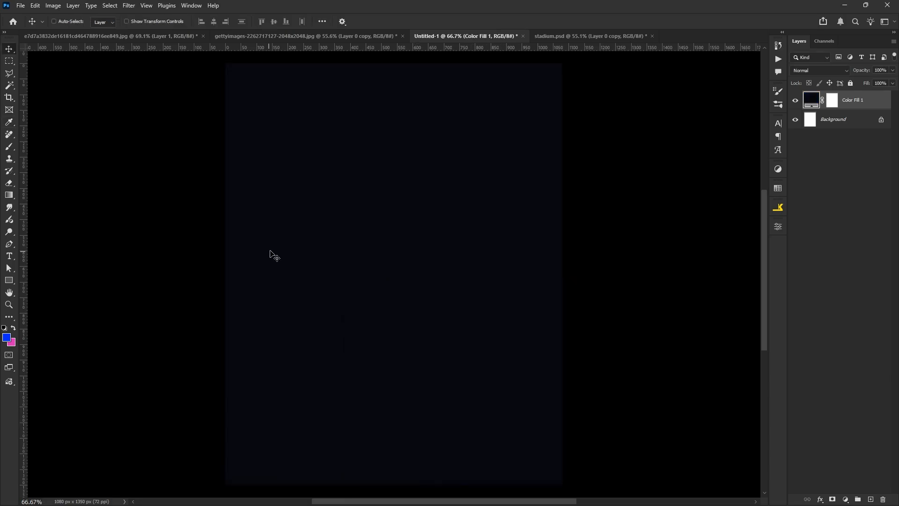
# - Copy the cut-out stadium layer from stadium.psd into the new poster and position it across the canvas's upper half
pyautogui.click(564, 36)
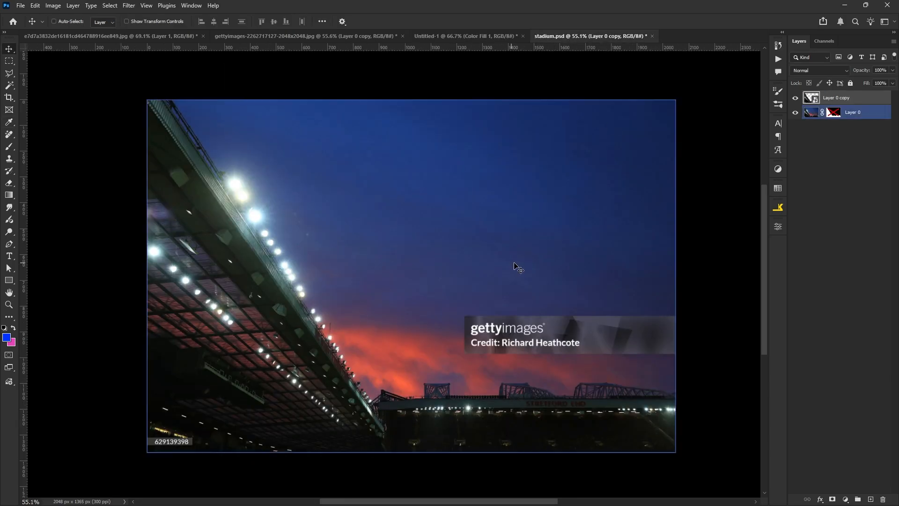
pyautogui.keyDown('shift'); pyautogui.click(834, 112); pyautogui.keyUp('shift')
pyautogui.moveTo(383, 357); pyautogui.dragTo(409, 160)
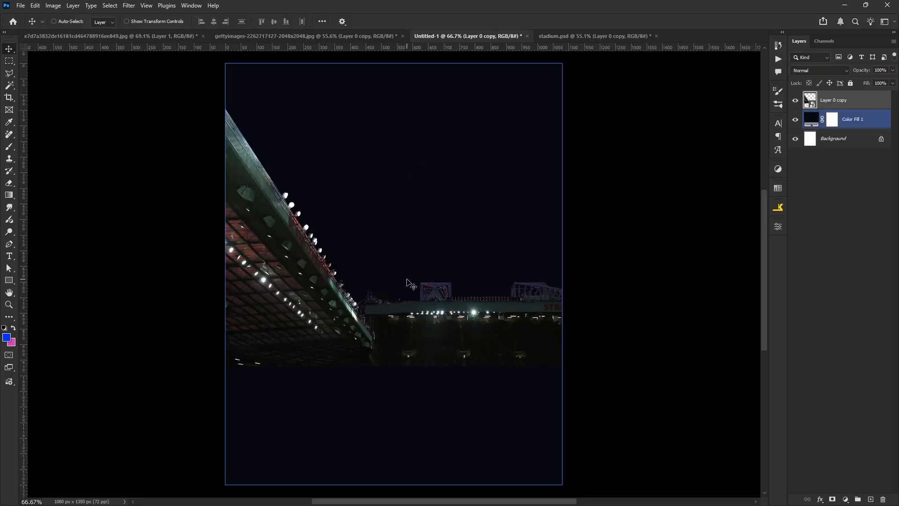
pyautogui.moveTo(408, 282); pyautogui.dragTo(401, 261)
pyautogui.moveTo(467, 297); pyautogui.dragTo(469, 296)
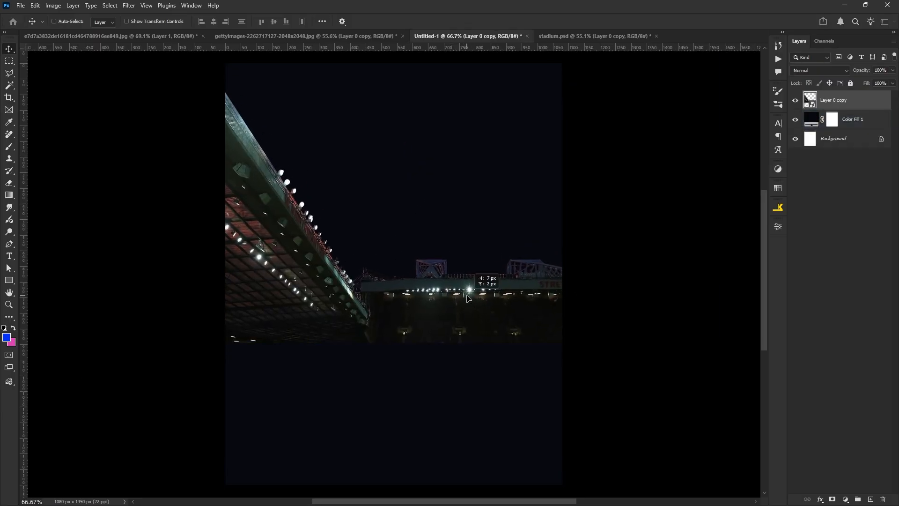
# - Bring the shouting player cutout into the poster, scale it to about 325%, and place it near the canvas center
pyautogui.click(330, 35)
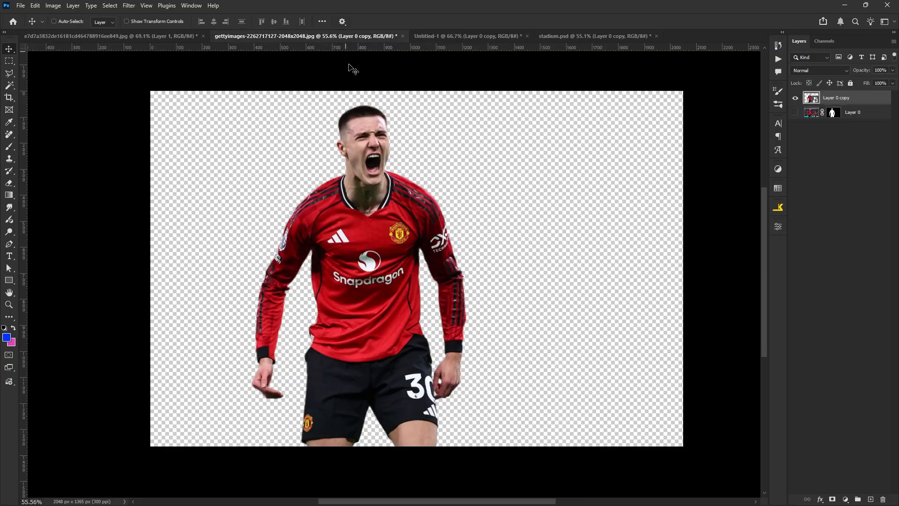
pyautogui.moveTo(400, 180); pyautogui.dragTo(385, 338)
pyautogui.hotkey('ctrl', 't')
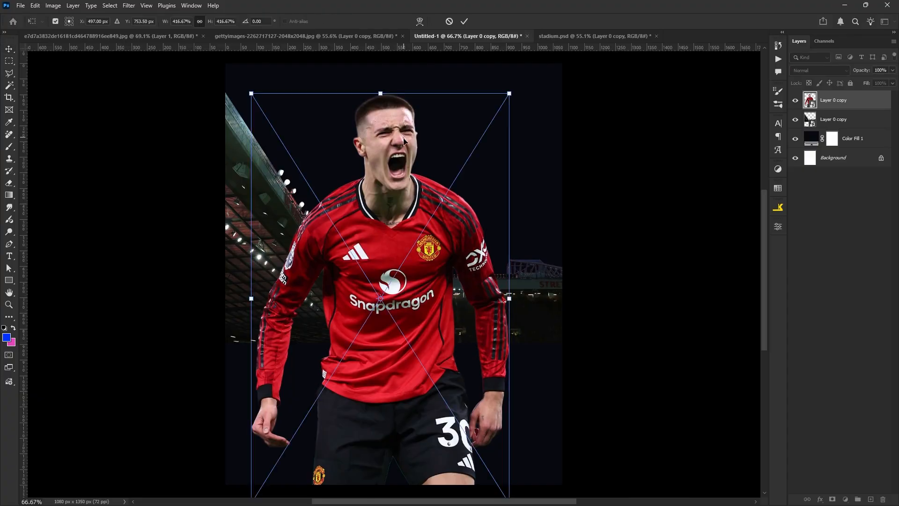
pyautogui.moveTo(383, 96); pyautogui.dragTo(386, 179)
pyautogui.moveTo(400, 249); pyautogui.dragTo(400, 251)
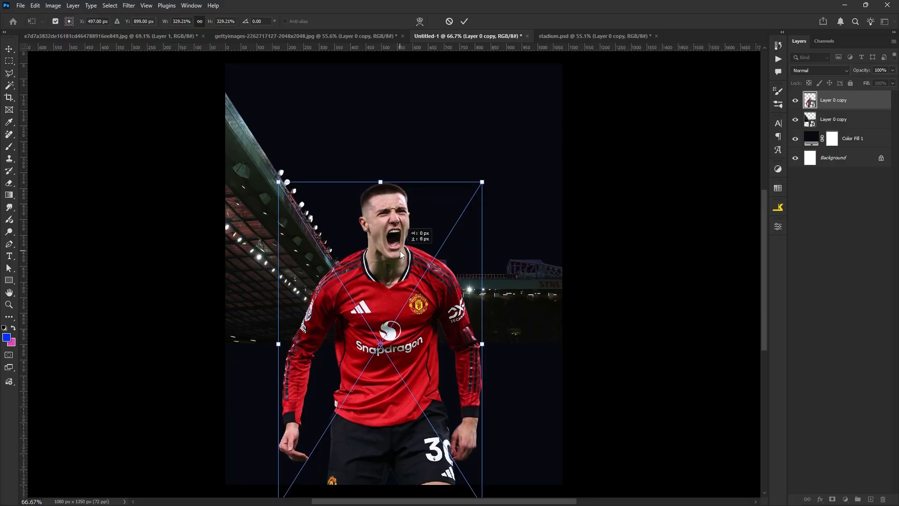
pyautogui.moveTo(373, 181); pyautogui.dragTo(376, 186)
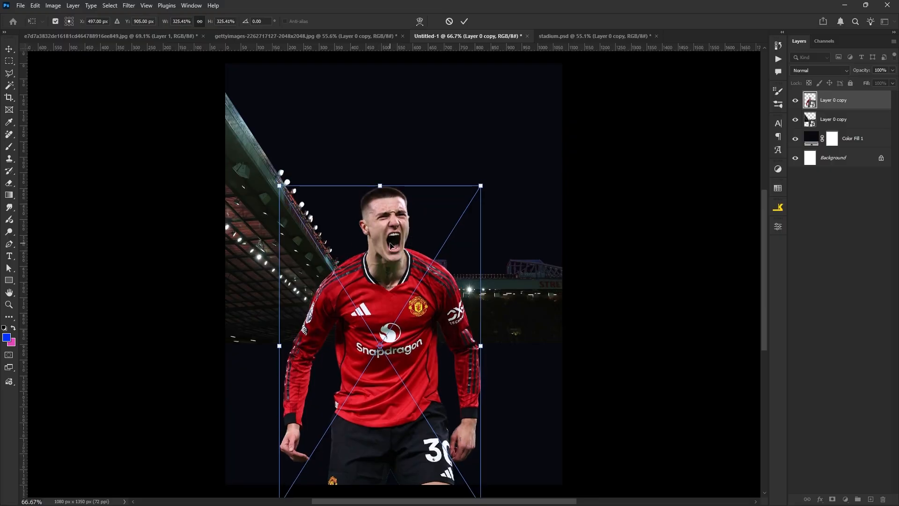
pyautogui.moveTo(390, 242); pyautogui.dragTo(389, 235)
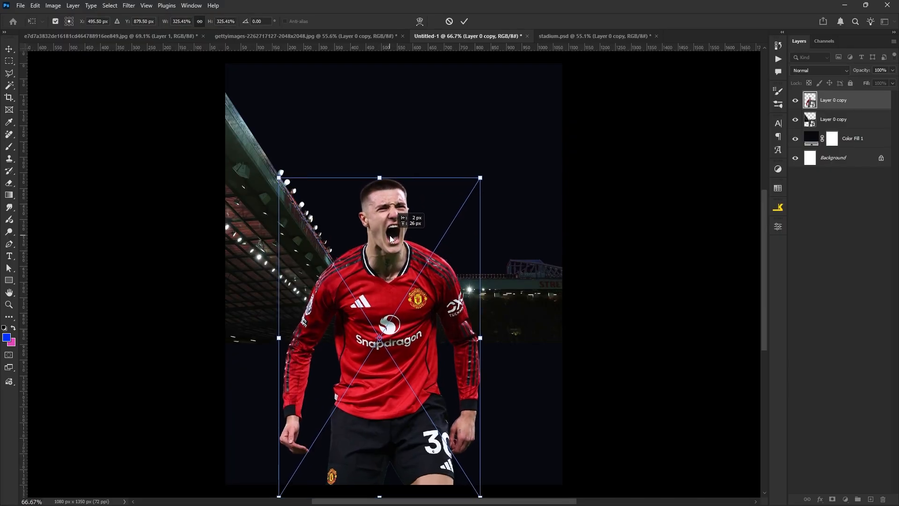
pyautogui.press('Return')
pyautogui.moveTo(400, 273); pyautogui.dragTo(403, 273)
# - Select the stadium layer and move it slightly higher behind the player
pyautogui.click(850, 138)
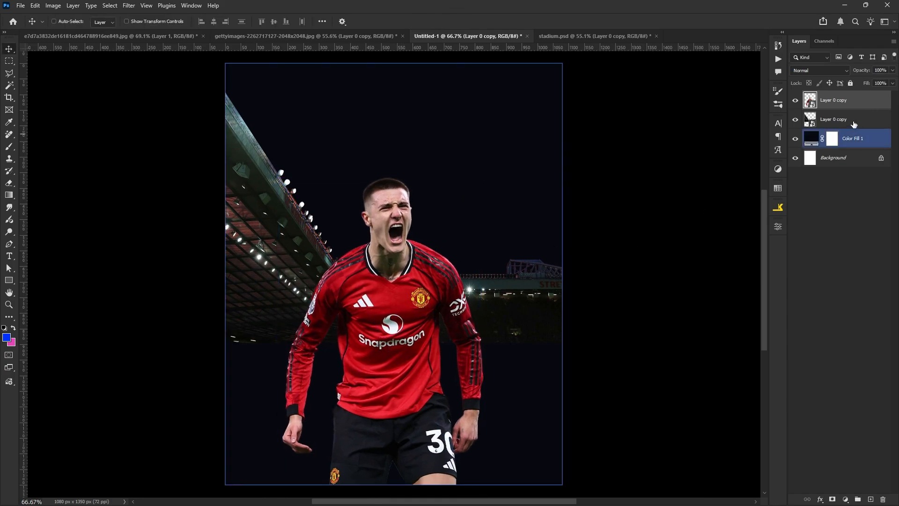
pyautogui.click(853, 122)
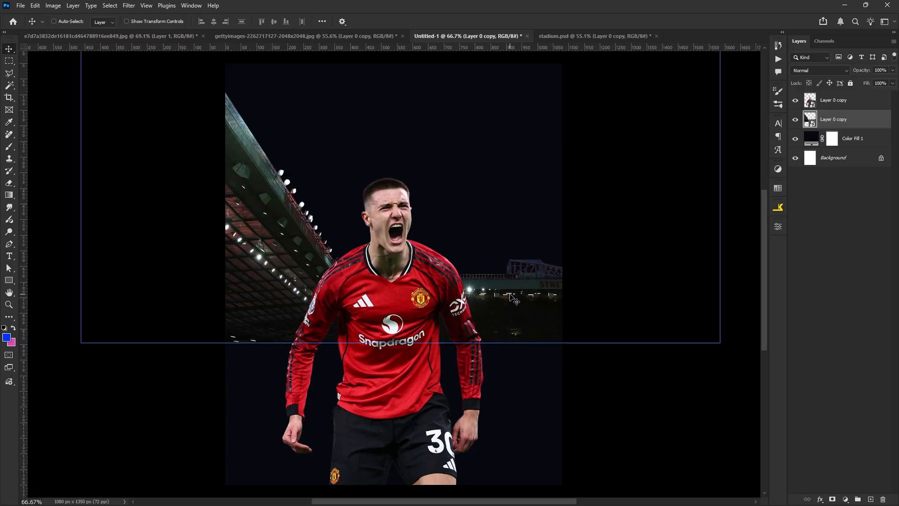
pyautogui.moveTo(511, 291); pyautogui.dragTo(511, 271)
pyautogui.scroll(-1, 491, 251)
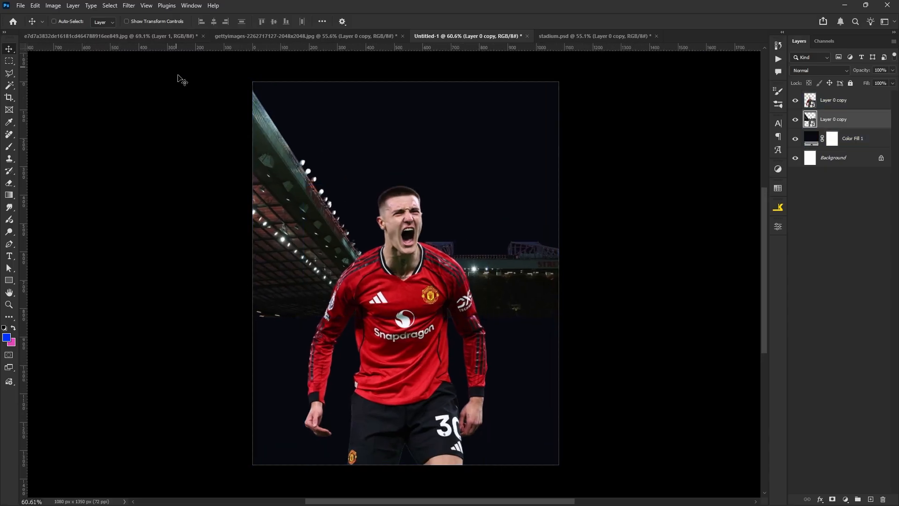
pyautogui.scroll(1, 728, 168)
# - Change the Solid Color fill to a darker navy, #06070b, and return to the Move tool
pyautogui.click(812, 139)
pyautogui.doubleClick(811, 139)
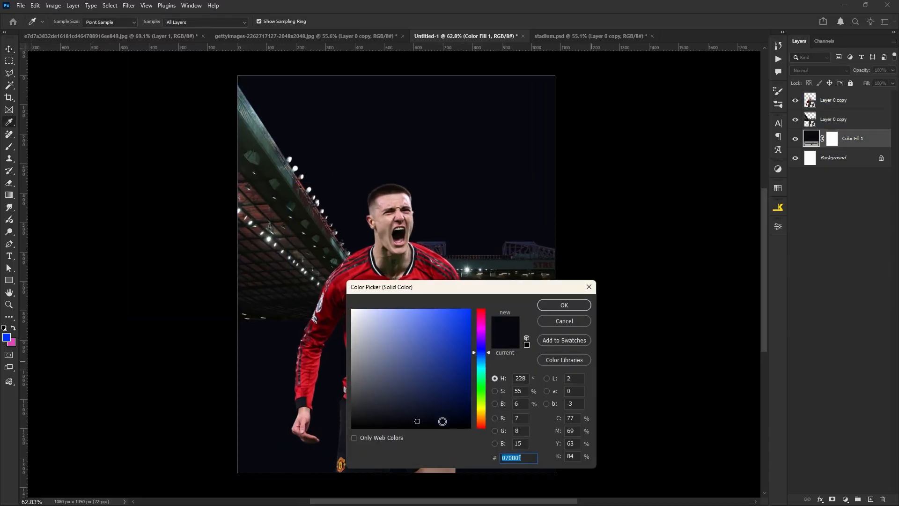
pyautogui.moveTo(442, 421); pyautogui.dragTo(408, 421)
pyautogui.click(543, 305)
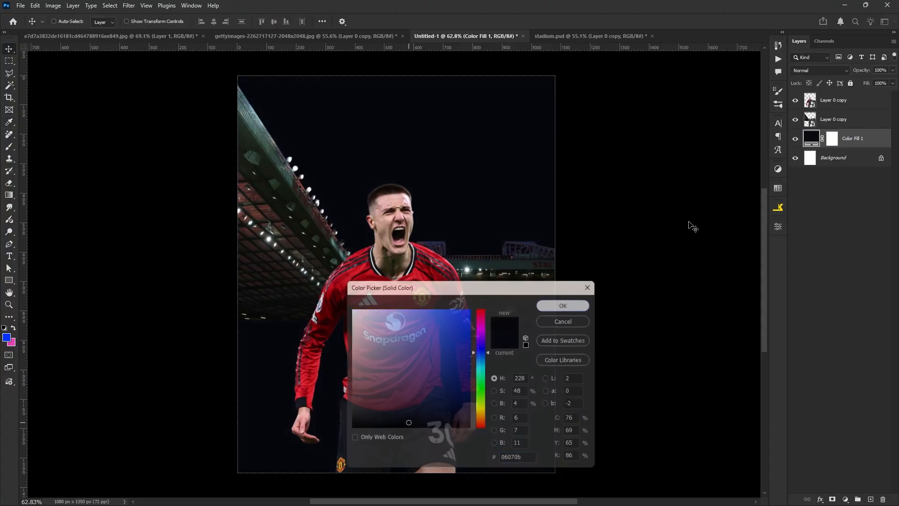
pyautogui.press('v')
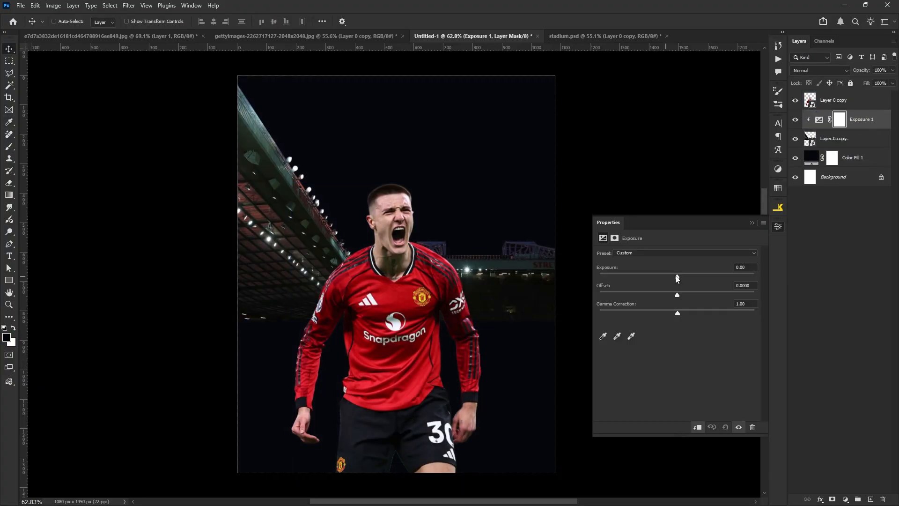
# - Darken the stadium by setting its clipped Exposure adjustment to an exposure of -3.00
pyautogui.moveTo(676, 278); pyautogui.dragTo(659, 279)
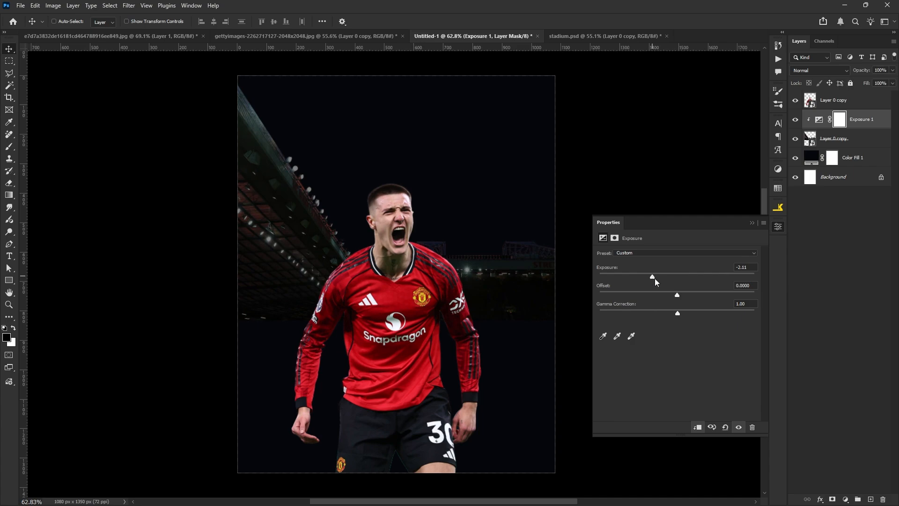
pyautogui.moveTo(679, 298)
pyautogui.mouseDown()
pyautogui.moveTo(668, 296)
pyautogui.moveTo(680, 297)
pyautogui.moveTo(670, 310)
pyautogui.moveTo(703, 312)
pyautogui.moveTo(678, 312)
pyautogui.mouseUp()
pyautogui.moveTo(649, 278); pyautogui.dragTo(641, 278)
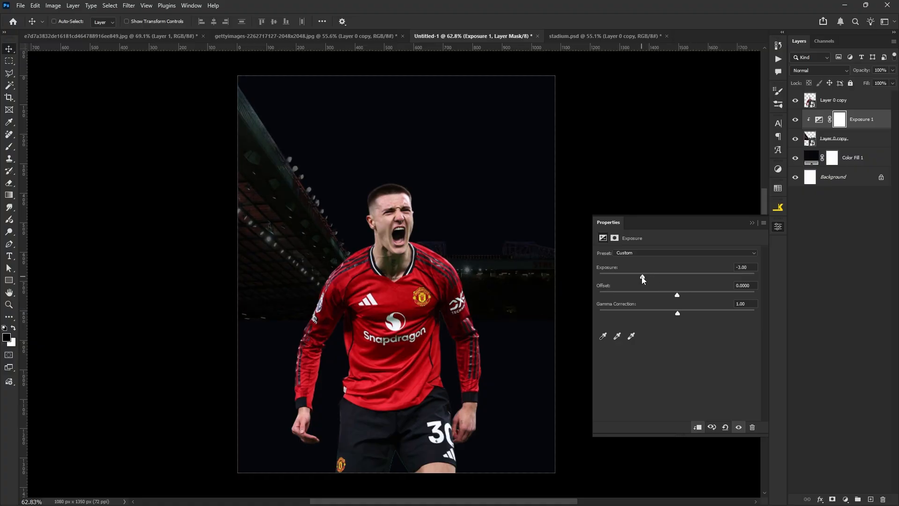
# - Group the stadium layer together with its Exposure adjustment
pyautogui.click(852, 138)
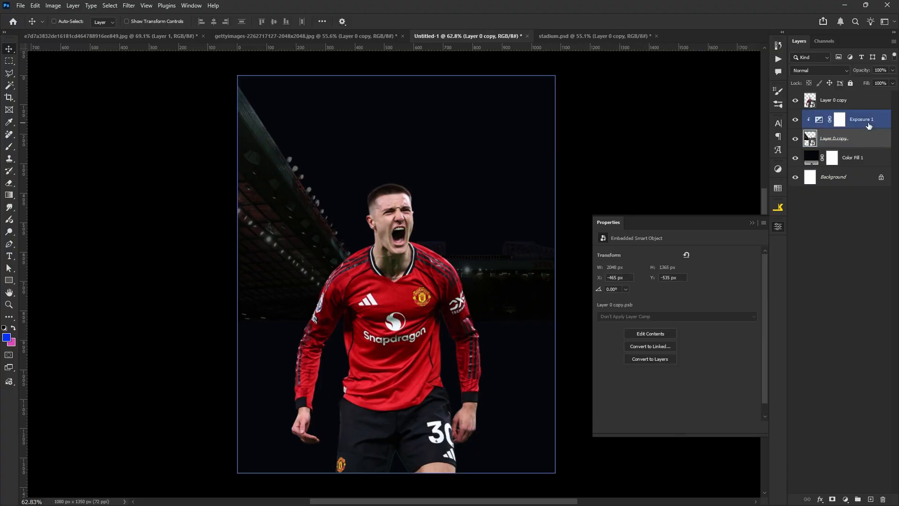
pyautogui.keyDown('ctrl'); pyautogui.click(847, 146); pyautogui.keyUp('ctrl')
pyautogui.hotkey('ctrl', 'g')
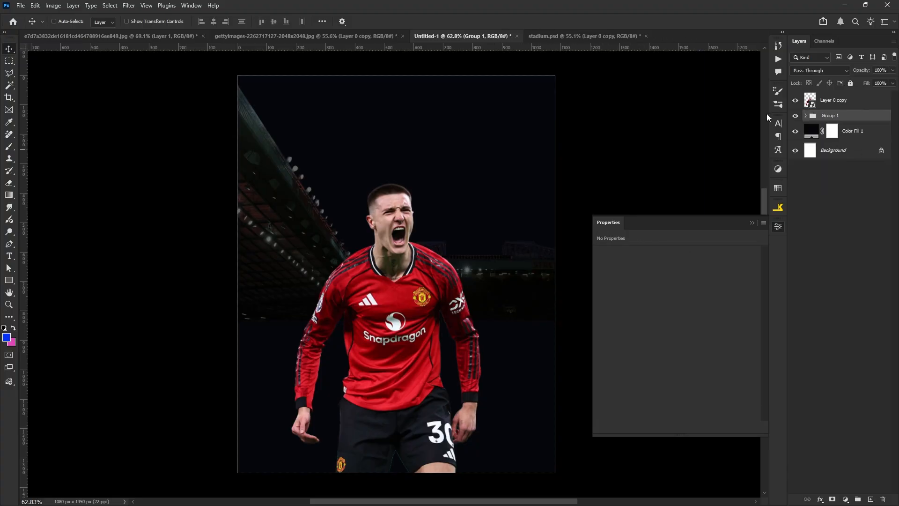
# - Apply a Camera Raw Filter to the player layer with Contrast +19, Highlights -71, Shadows -26, Whites -23 and Blacks -9
pyautogui.click(523, 237)
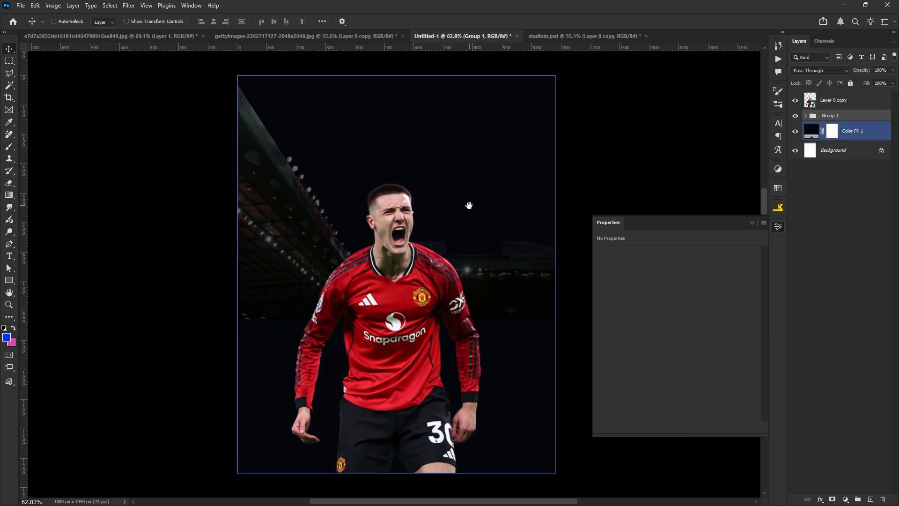
pyautogui.click(837, 102)
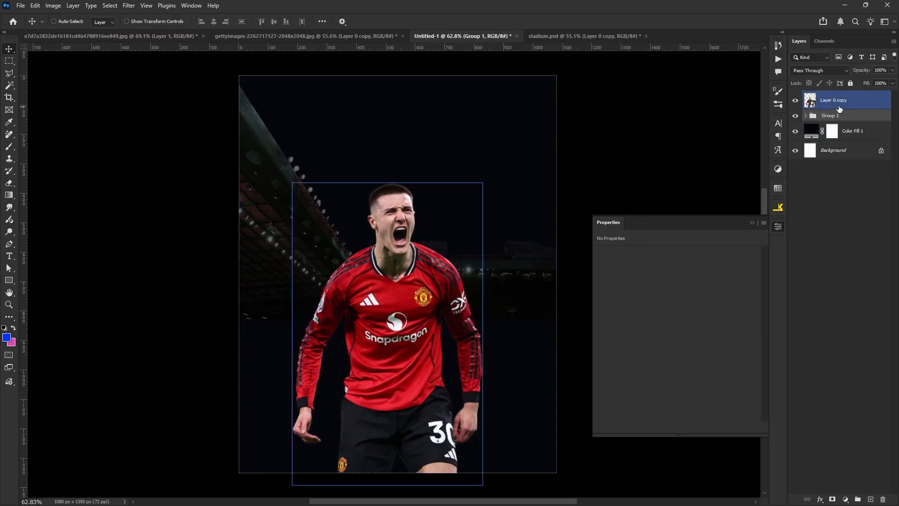
pyautogui.click(751, 223)
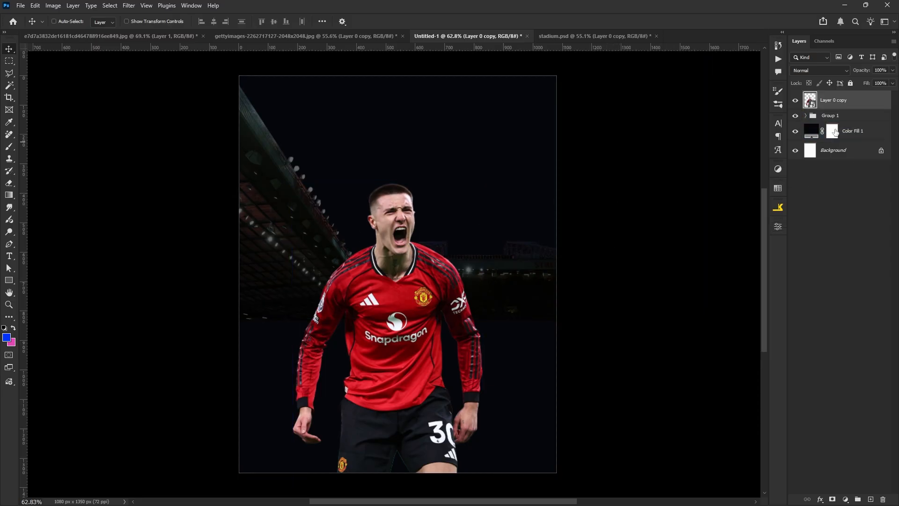
pyautogui.click(129, 6)
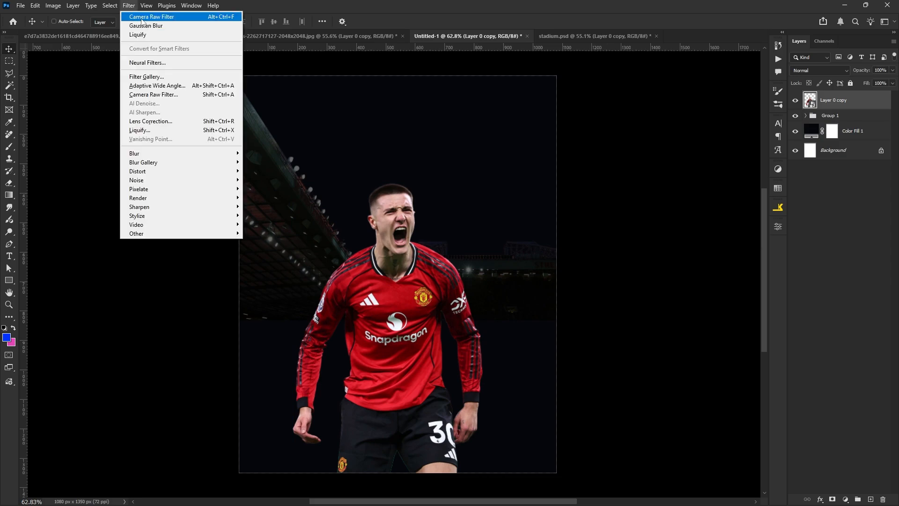
pyautogui.click(142, 18)
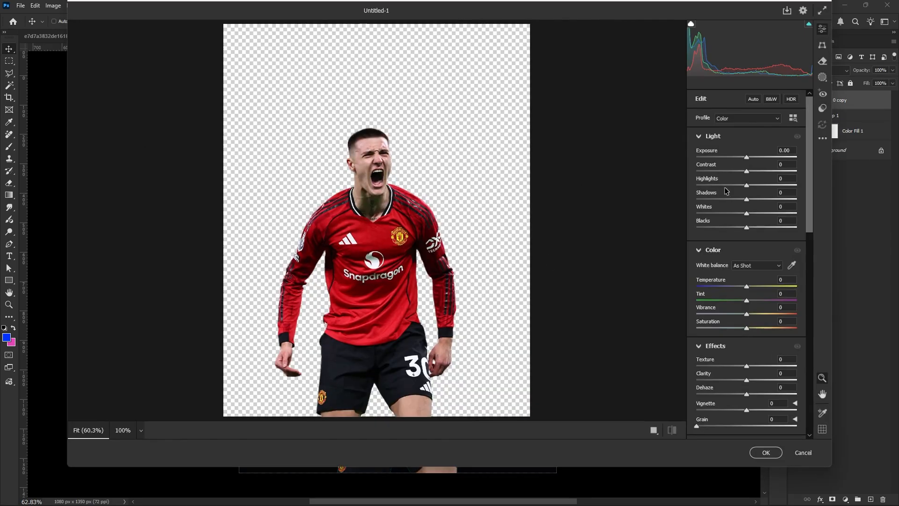
pyautogui.moveTo(746, 172); pyautogui.dragTo(741, 227)
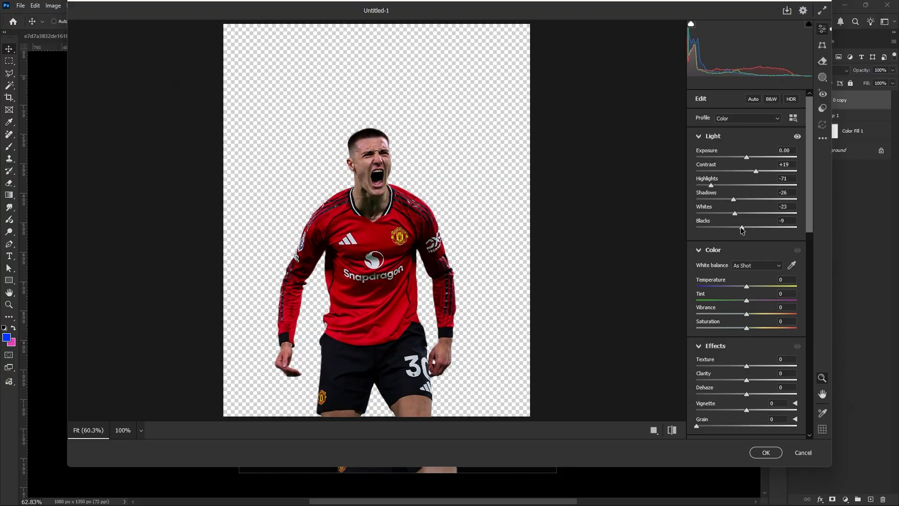
pyautogui.click(753, 451)
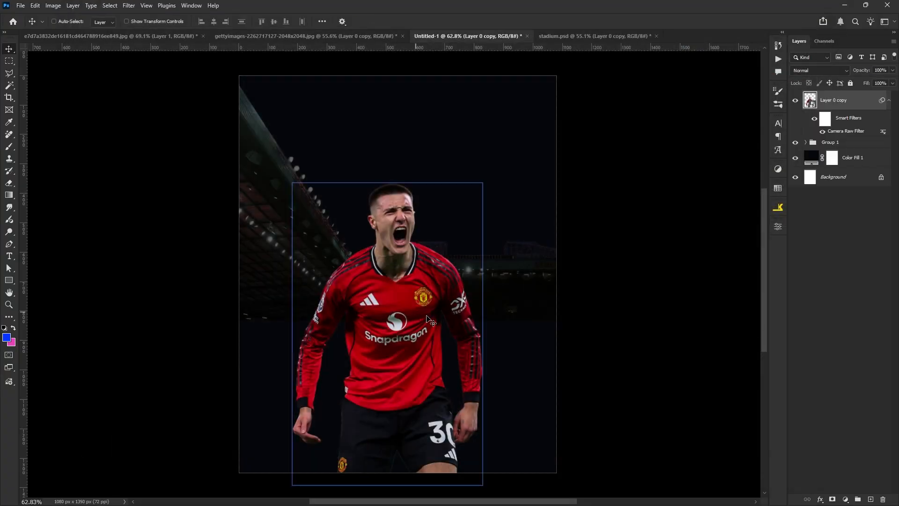
# - Darken the player with a clipped Exposure adjustment set to -1.47, and group it with the player layer
pyautogui.moveTo(426, 248); pyautogui.dragTo(430, 247)
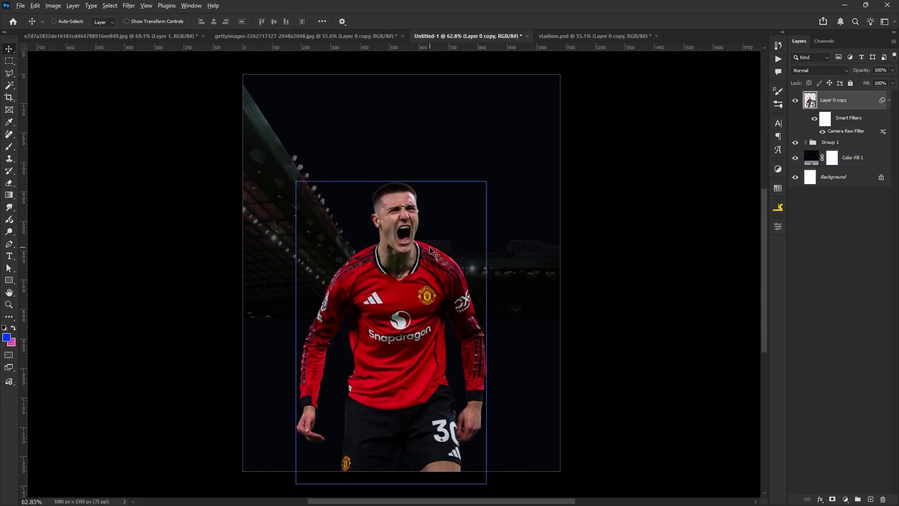
pyautogui.scroll(2, 437, 246)
pyautogui.scroll(-1, 440, 249)
pyautogui.scroll(-1, 444, 242)
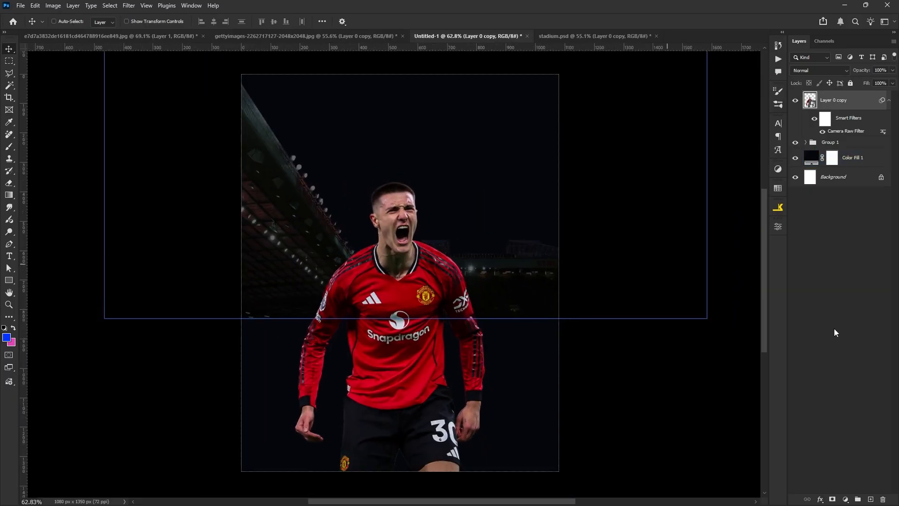
pyautogui.click(844, 500)
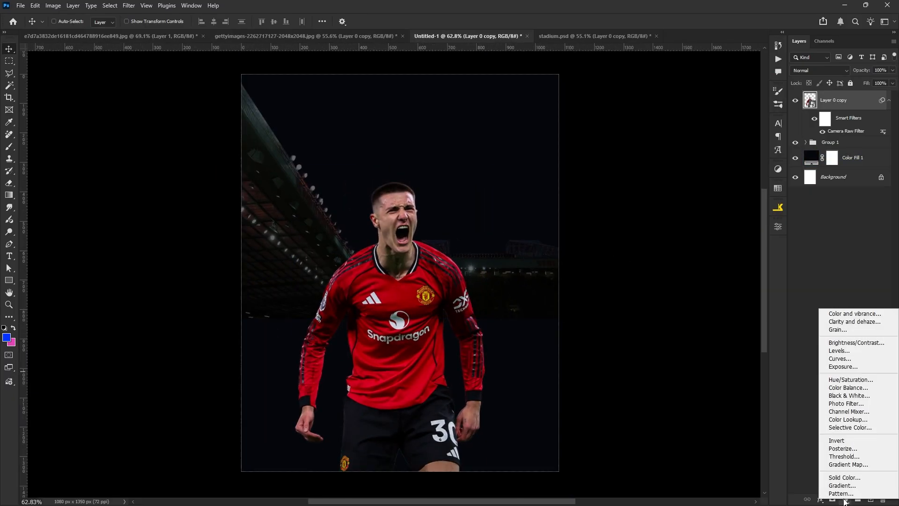
pyautogui.click(847, 372)
pyautogui.click(697, 428)
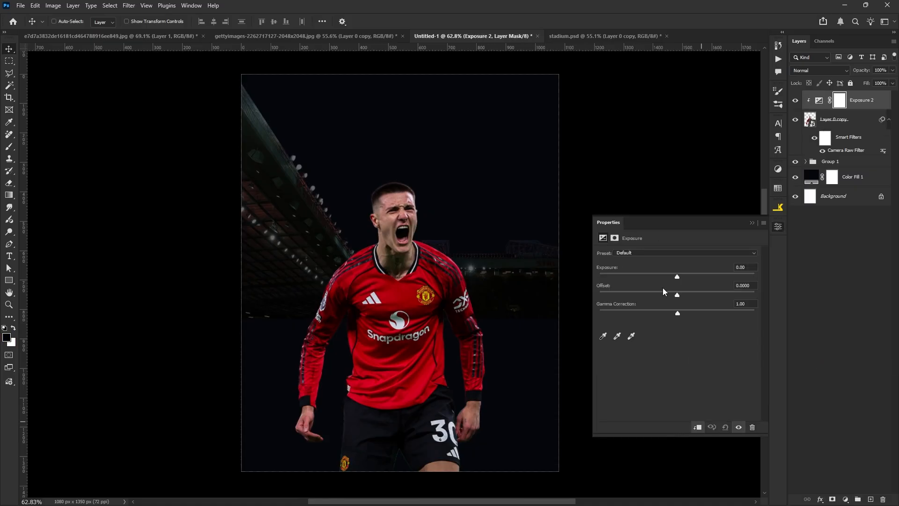
pyautogui.moveTo(678, 280); pyautogui.dragTo(661, 279)
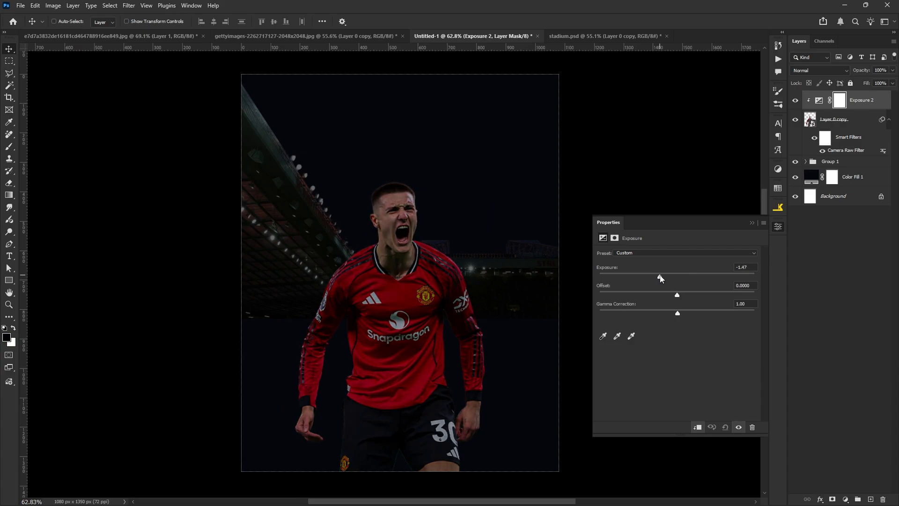
pyautogui.click(751, 224)
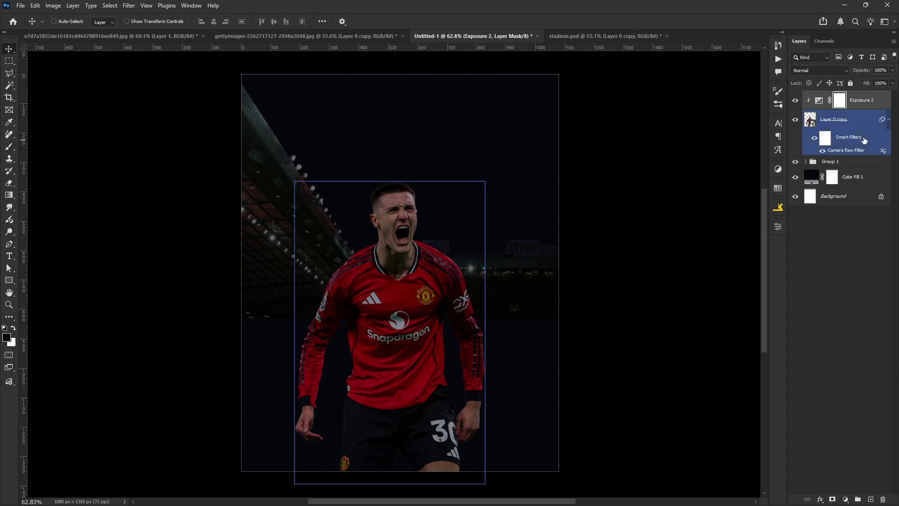
pyautogui.keyDown('ctrl'); pyautogui.click(857, 124); pyautogui.keyUp('ctrl')
pyautogui.hotkey('ctrl', 'g')
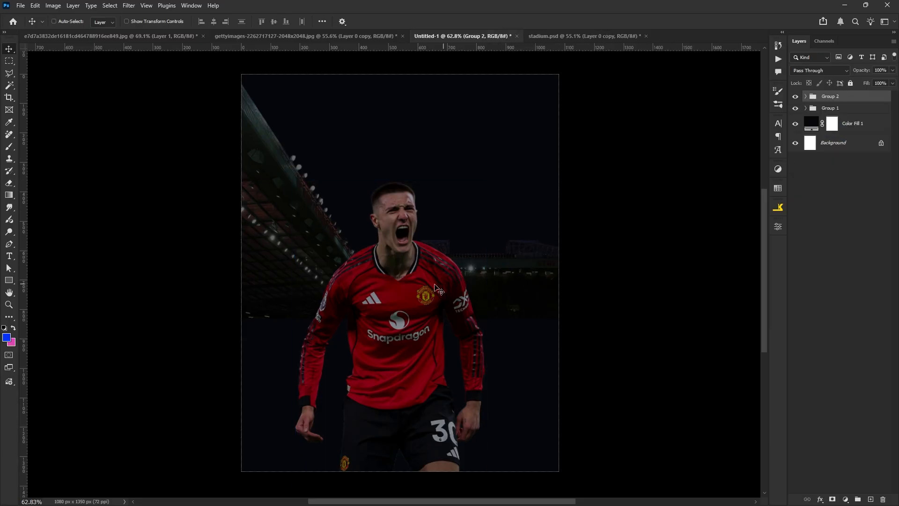
# - On a new layer directly above the color fill, paint a red #ff0000 smoky glow behind the player's head with the Brush at 21% flow
pyautogui.scroll(-1, 424, 244)
pyautogui.scroll(2, 424, 246)
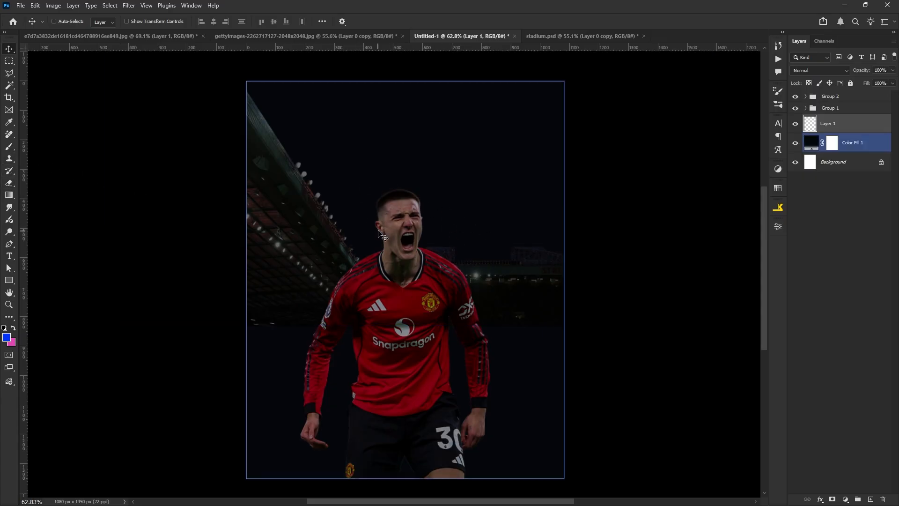
pyautogui.click(9, 148)
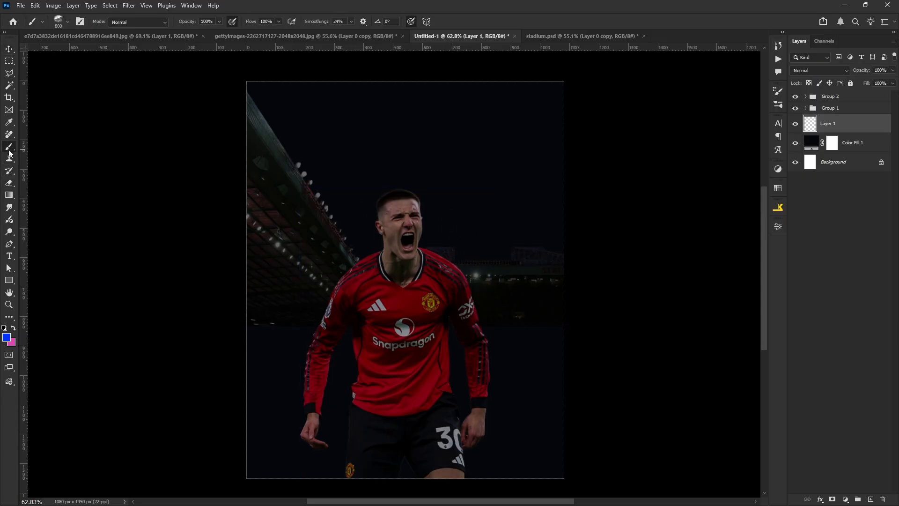
pyautogui.click(7, 337)
pyautogui.write('ff0000')
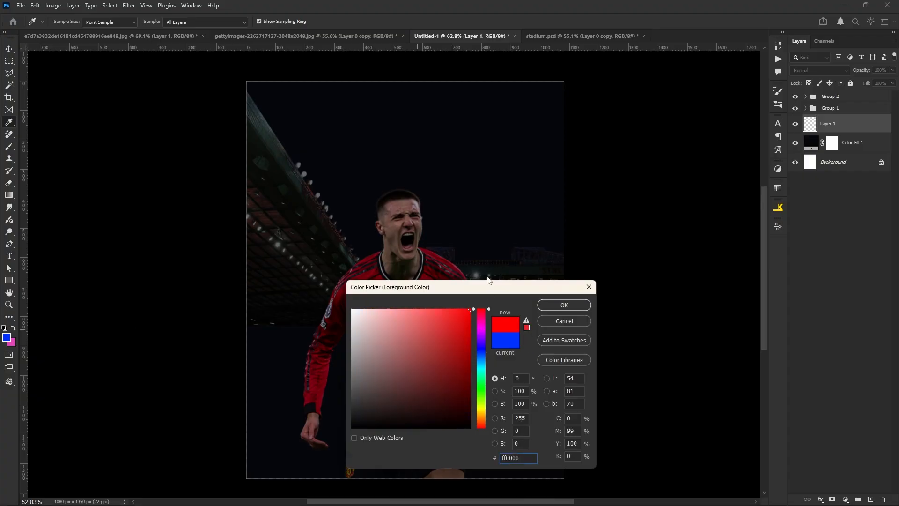
pyautogui.click(579, 304)
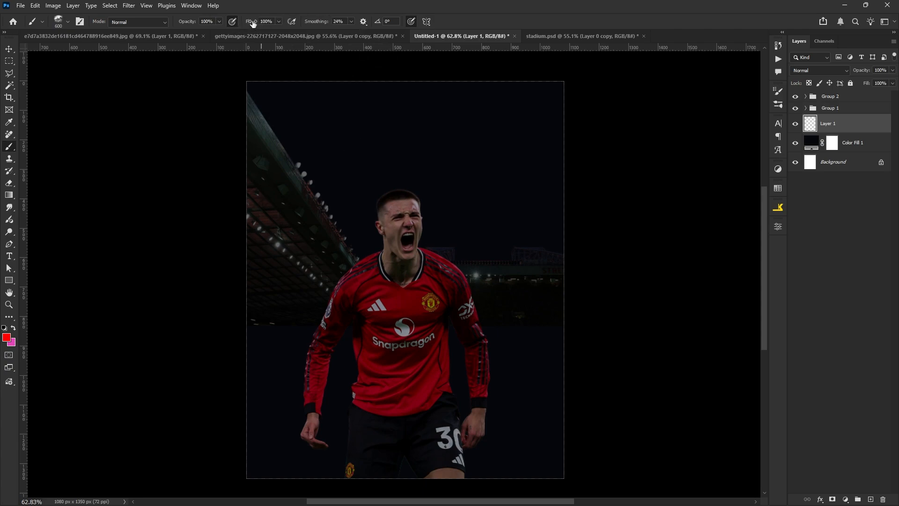
pyautogui.moveTo(251, 24); pyautogui.dragTo(231, 24)
pyautogui.press('Return')
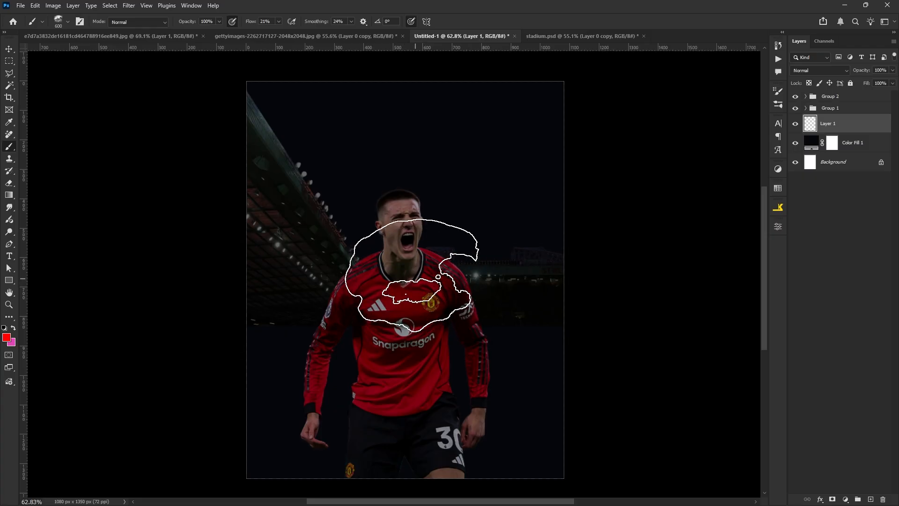
pyautogui.moveTo(412, 285)
pyautogui.mouseDown()
pyautogui.moveTo(445, 259)
pyautogui.moveTo(356, 234)
pyautogui.moveTo(355, 223)
pyautogui.moveTo(419, 212)
pyautogui.moveTo(406, 207)
pyautogui.moveTo(445, 285)
pyautogui.moveTo(461, 276)
pyautogui.moveTo(338, 358)
pyautogui.moveTo(360, 278)
pyautogui.mouseUp()
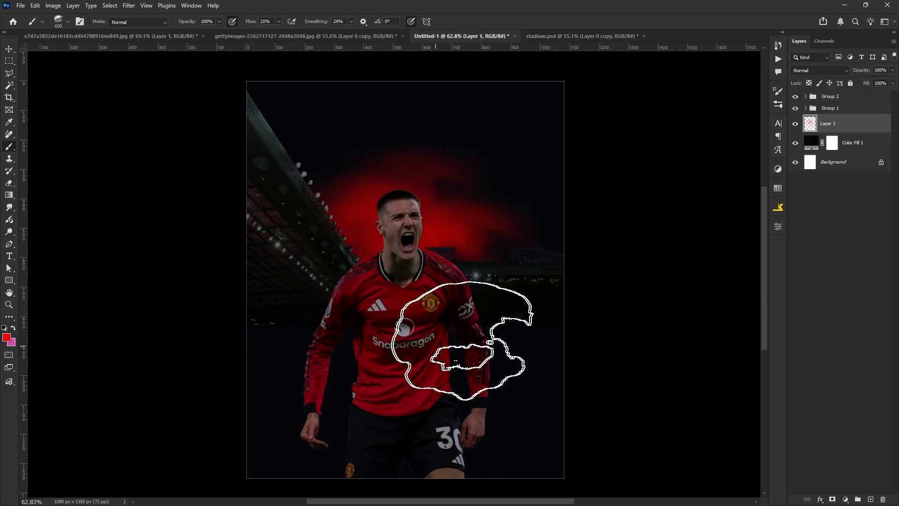
# - On a new layer beneath the red glow, paint soft white #ffffff smoke around it with the Brush at 10% flow
pyautogui.hotkey('ctrl', 'shift', 'alt', 'n')
pyautogui.hotkey('ctrl', '[')
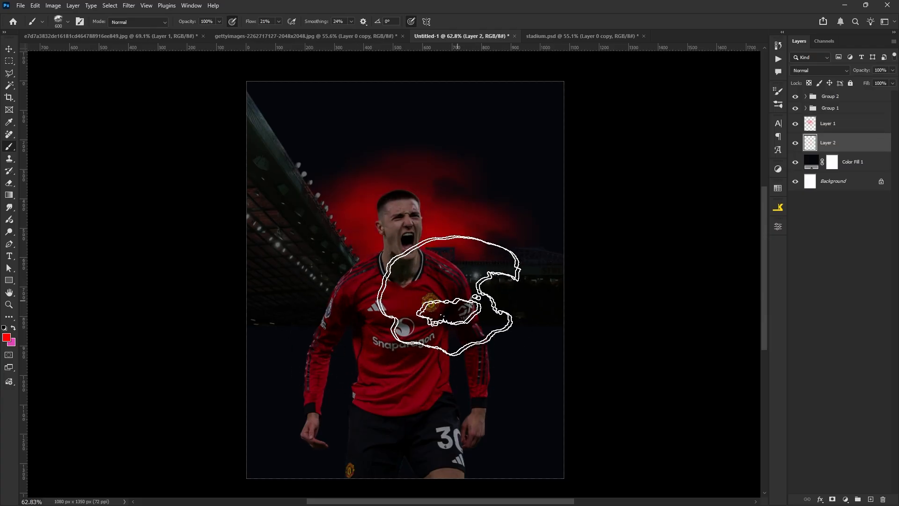
pyautogui.click(13, 329)
pyautogui.click(6, 337)
pyautogui.write('ffffff')
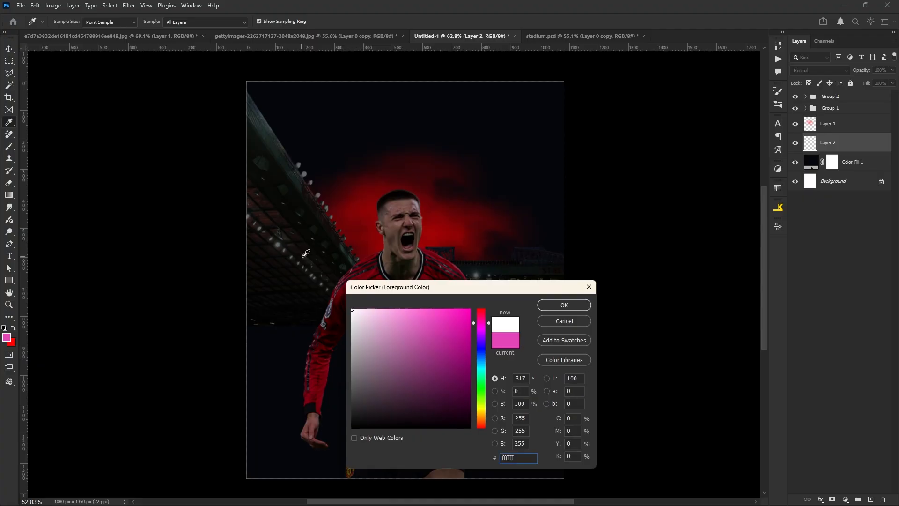
pyautogui.click(581, 308)
pyautogui.moveTo(252, 23); pyautogui.dragTo(235, 22)
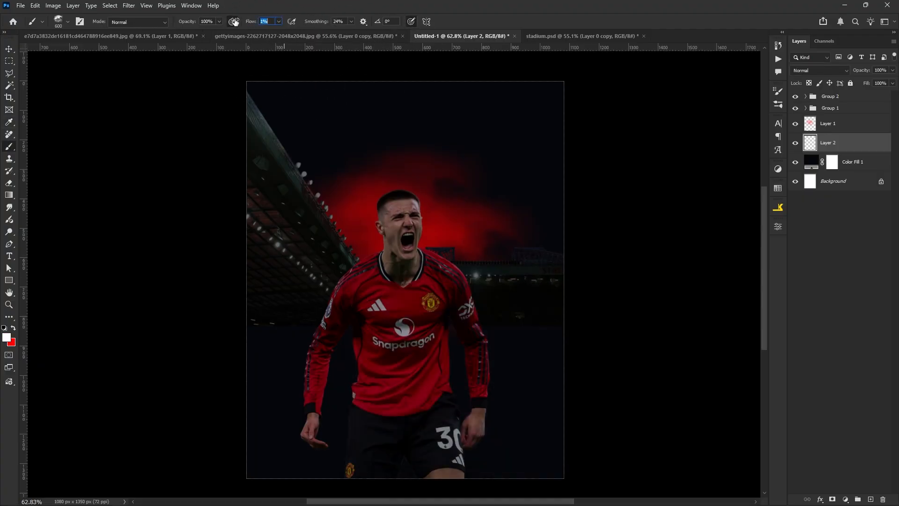
pyautogui.click(233, 21)
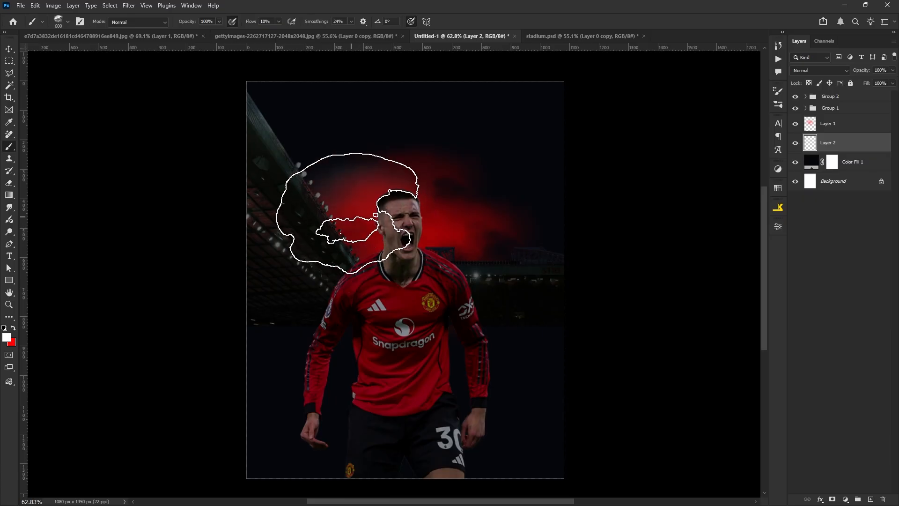
pyautogui.click(459, 217)
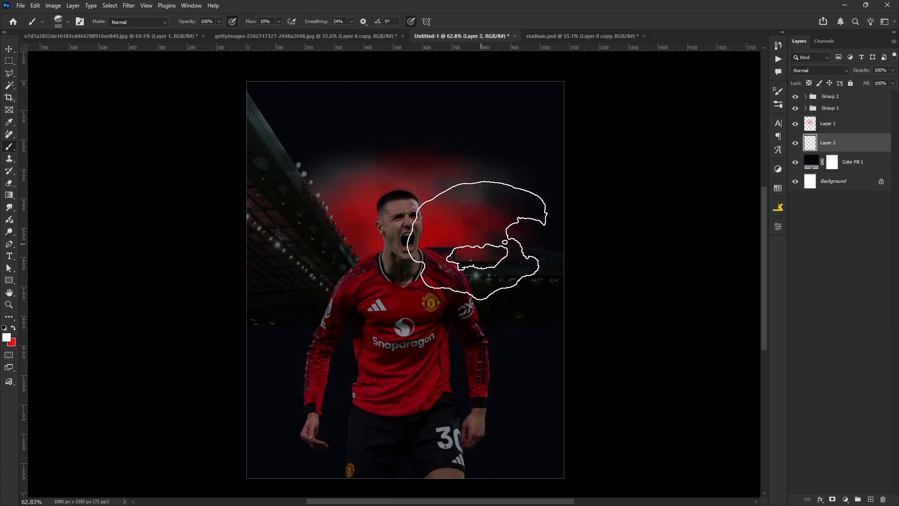
pyautogui.click(480, 243)
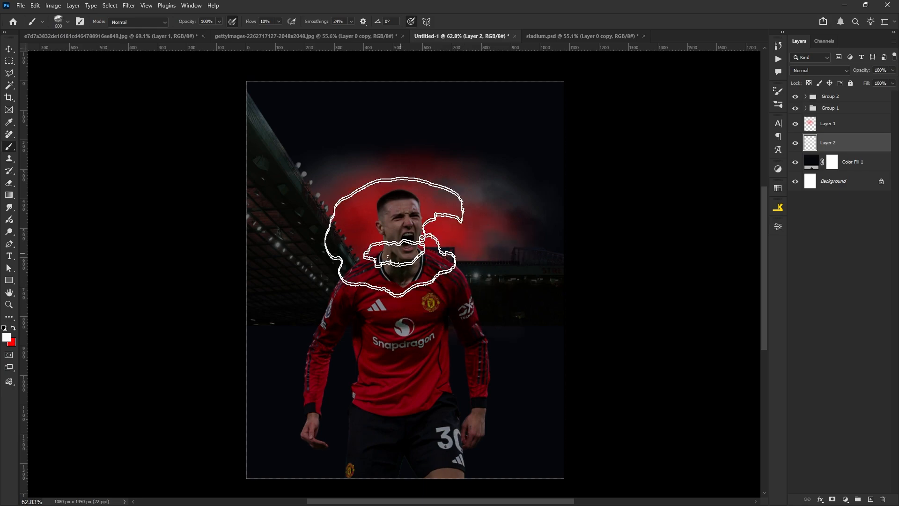
pyautogui.click(389, 194)
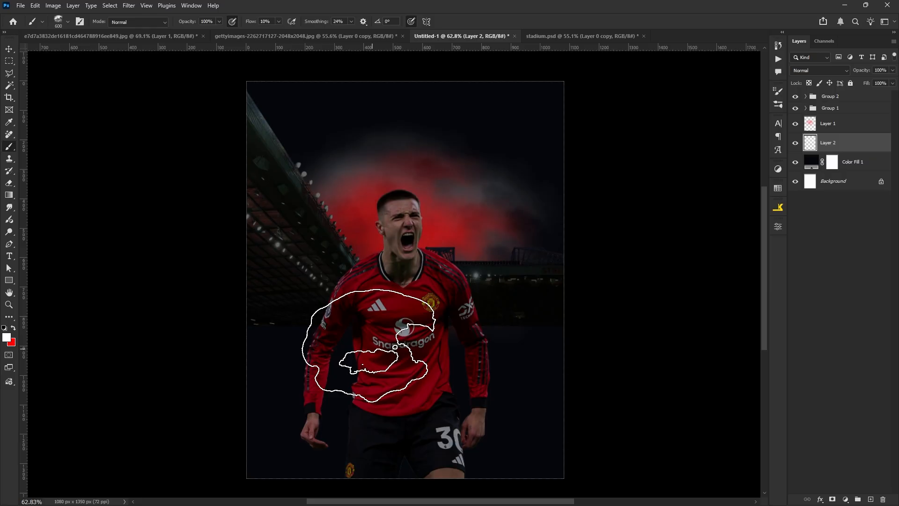
# - Set the white smoke layer's blend mode to Screen and its opacity to 46%
pyautogui.click(833, 72)
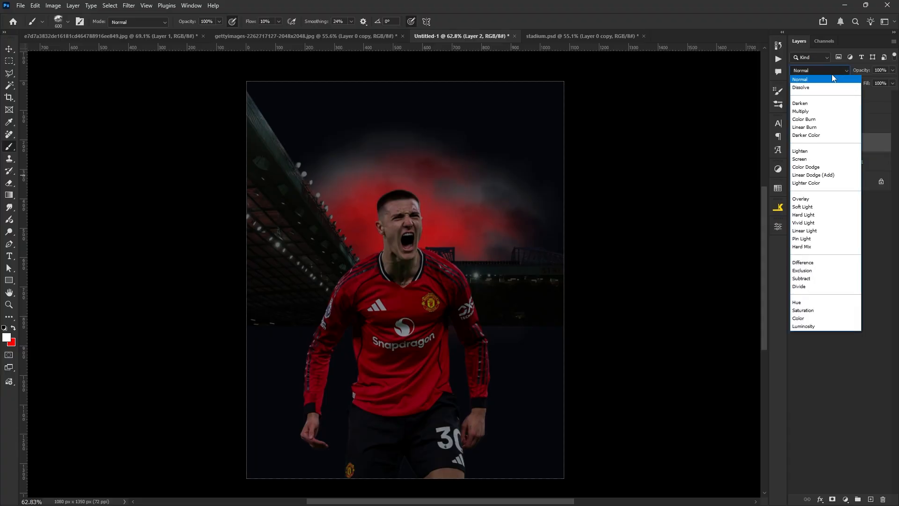
pyautogui.click(824, 161)
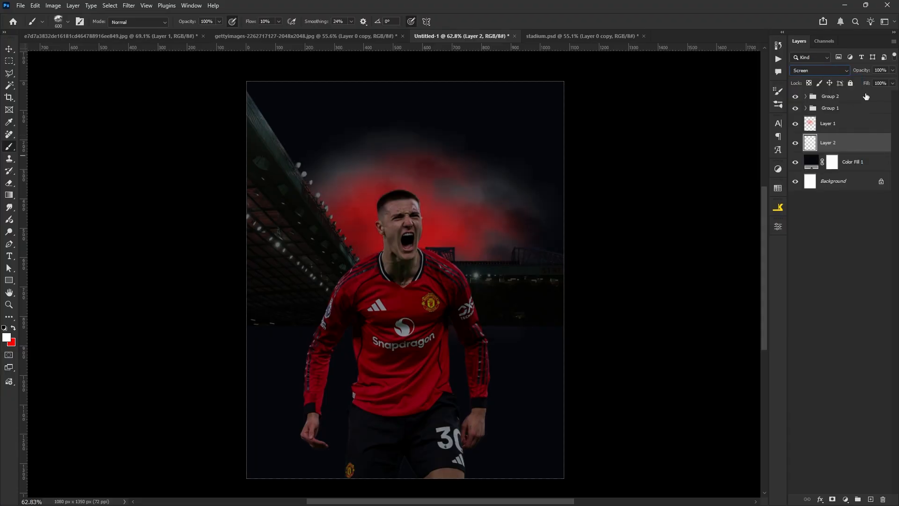
pyautogui.moveTo(863, 71); pyautogui.dragTo(836, 70)
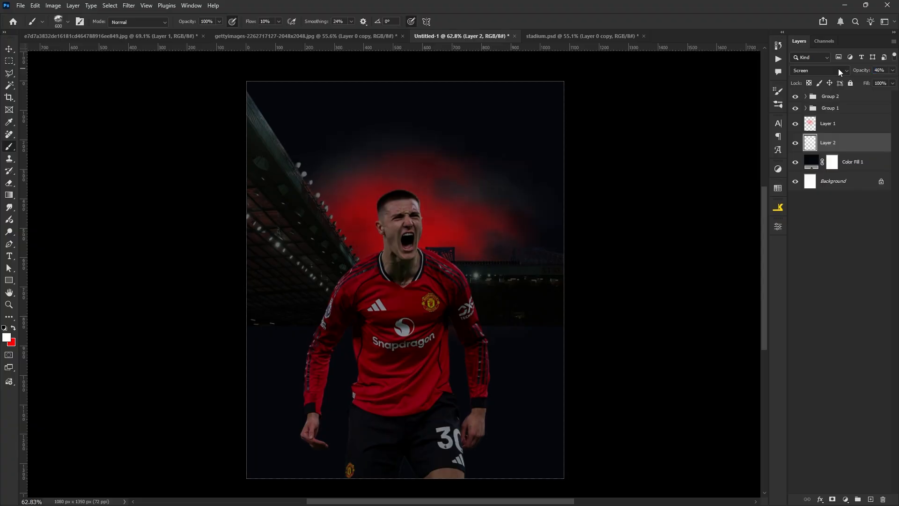
# - Add a new layer above the red glow layer and set the foreground color to orange, #ff7d26
pyautogui.click(849, 127)
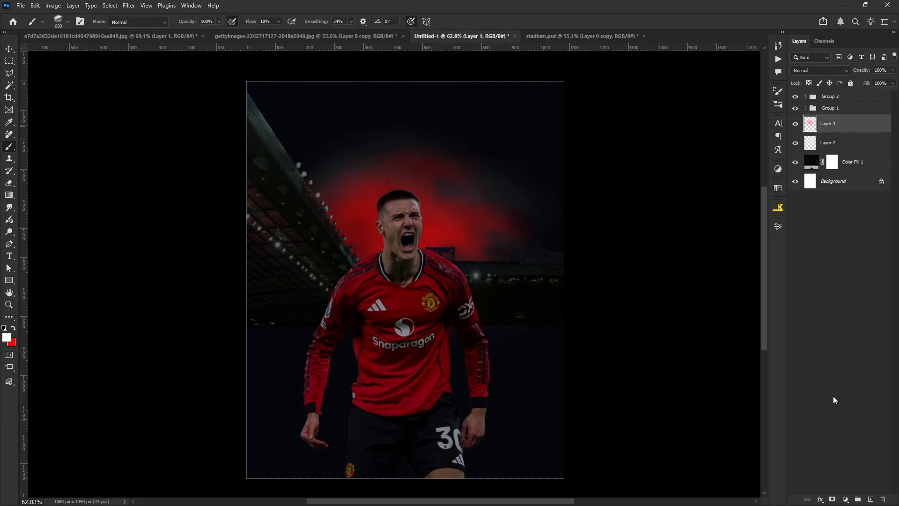
pyautogui.hotkey('ctrl', 'z')
pyautogui.click(871, 499)
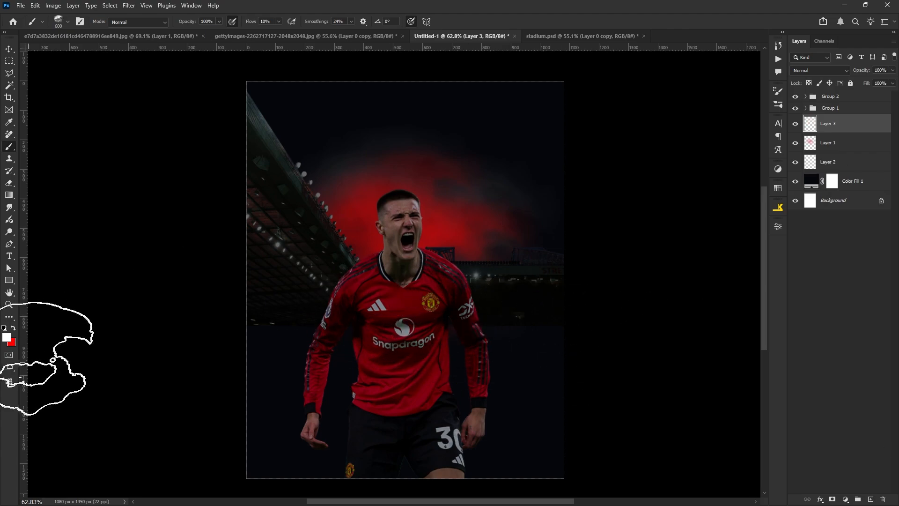
pyautogui.click(7, 338)
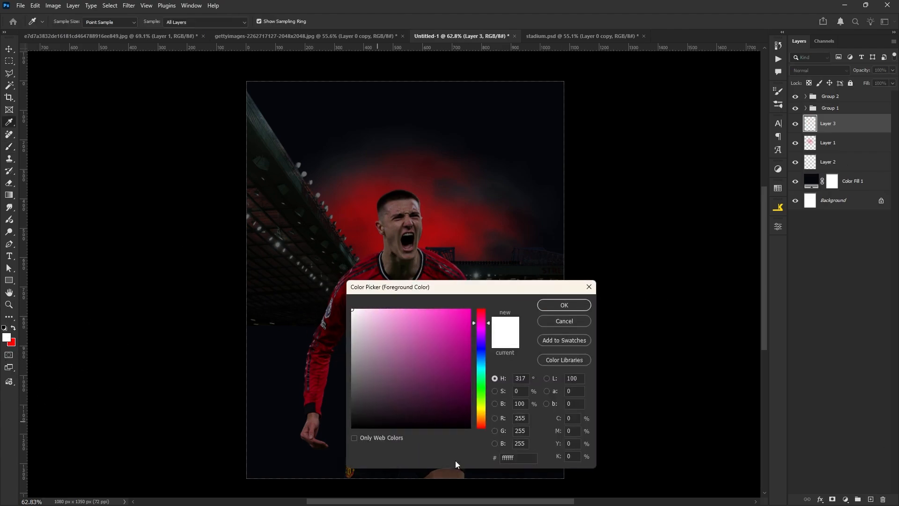
pyautogui.click(481, 421)
pyautogui.moveTo(460, 330); pyautogui.dragTo(453, 289)
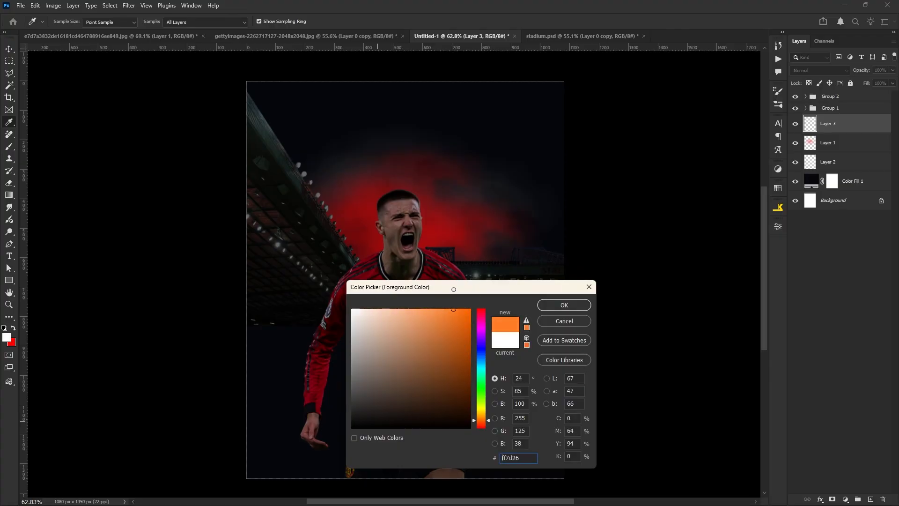
pyautogui.click(545, 306)
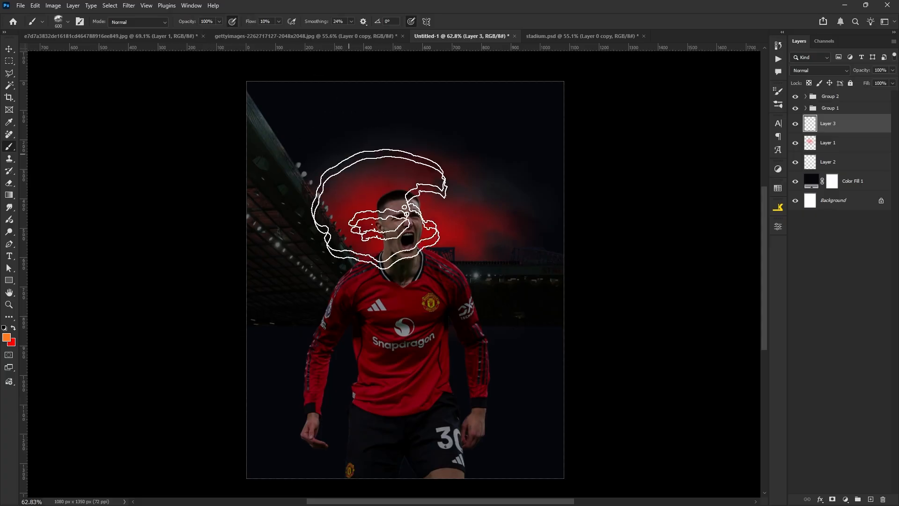
# - Paint an orange smoky glow behind the player's head with a 400 px brush, and set the layer to Linear Dodge (Add) at 51% fill
pyautogui.press('[')
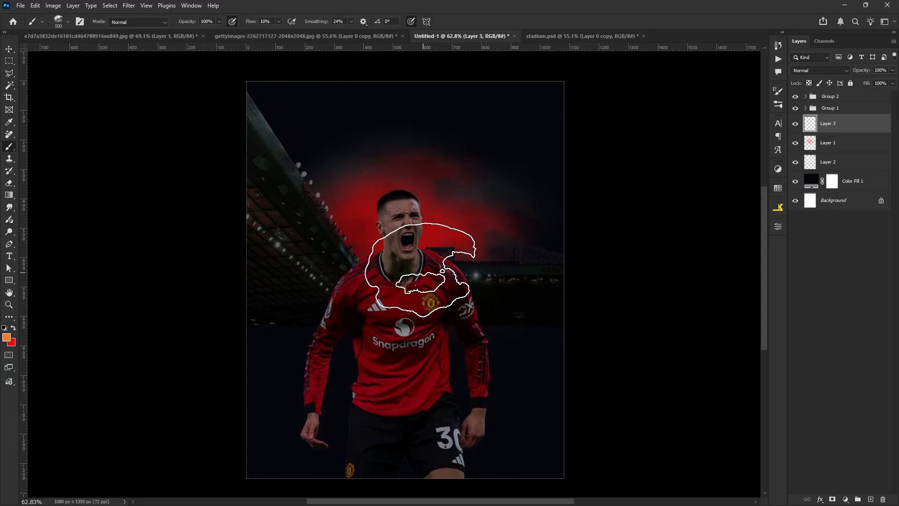
pyautogui.press('[')
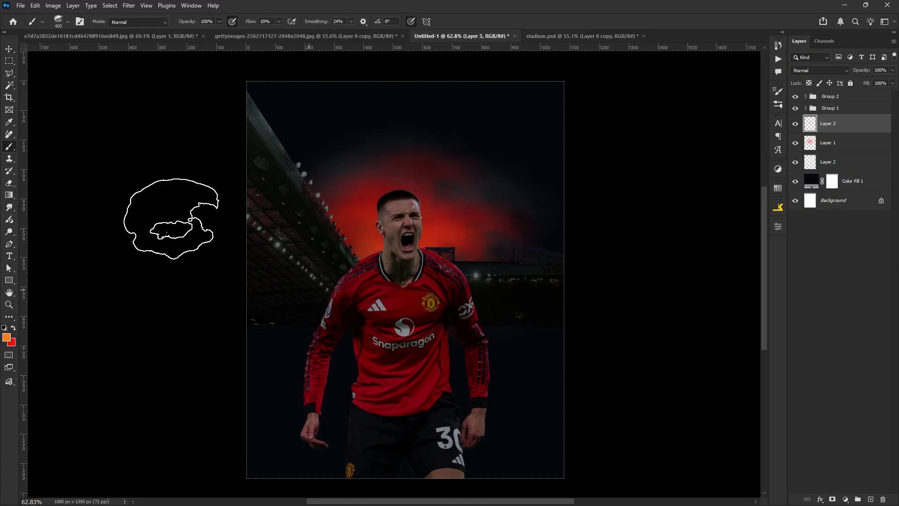
pyautogui.click(9, 49)
pyautogui.click(806, 72)
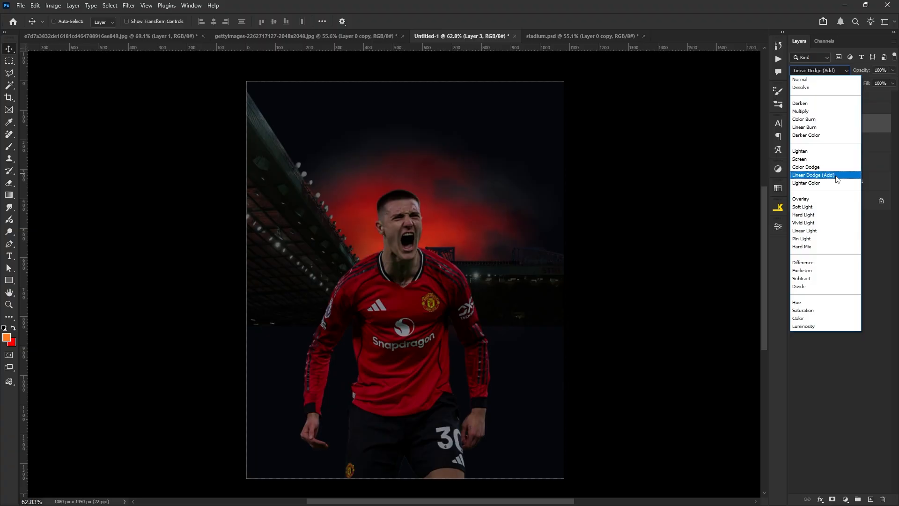
pyautogui.click(836, 179)
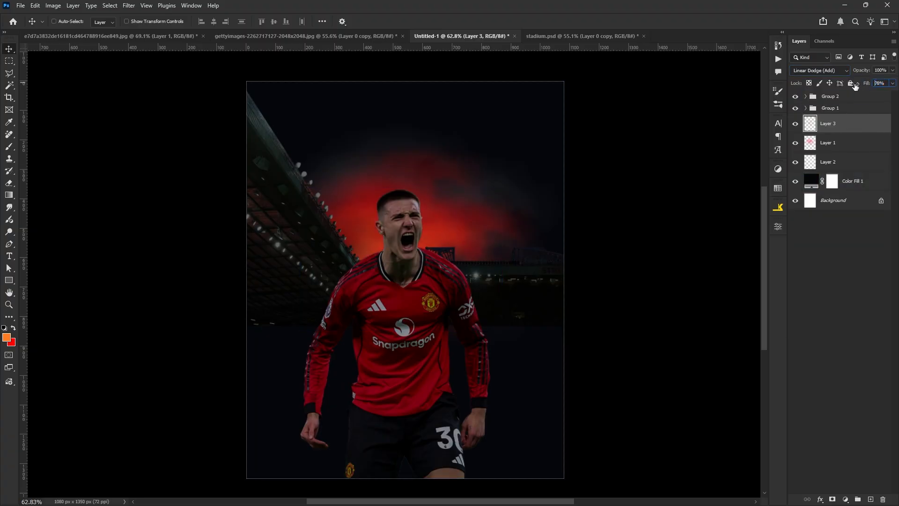
pyautogui.moveTo(838, 86); pyautogui.dragTo(843, 86)
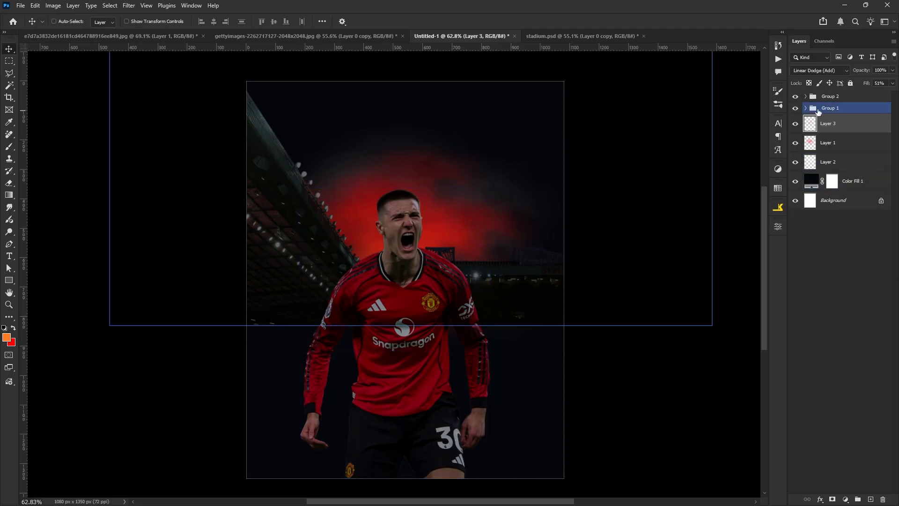
# - Add a layer mask to the stadium layer in Group 1 and fade out its lower edge with a soft black 400 px brush at 100% flow
pyautogui.moveTo(806, 109); pyautogui.dragTo(806, 109)
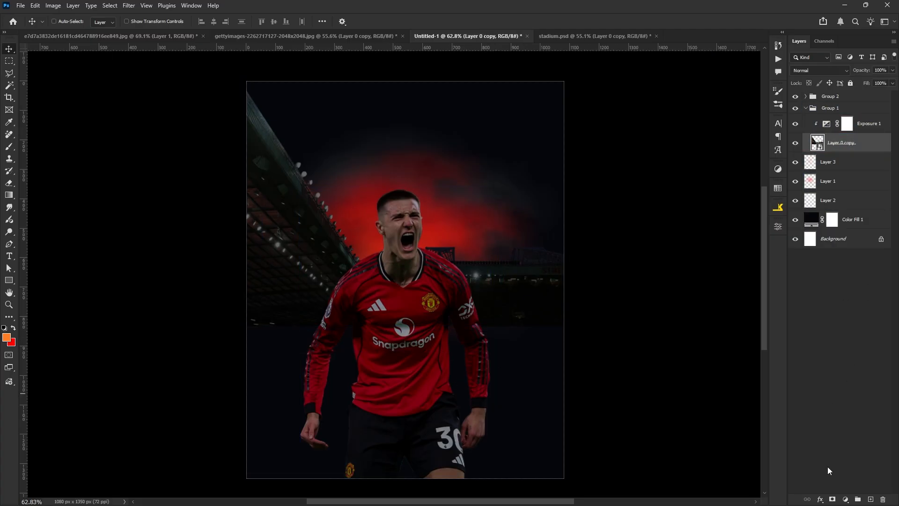
pyautogui.click(833, 499)
pyautogui.click(8, 149)
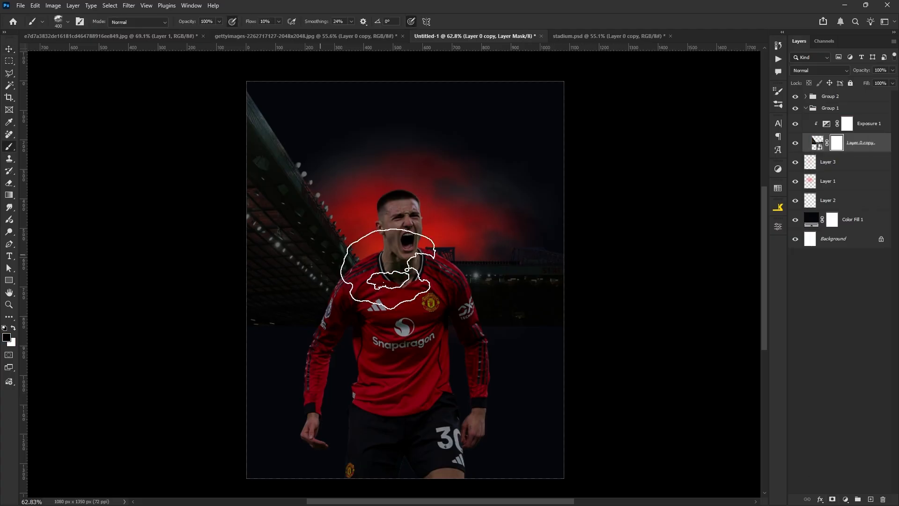
pyautogui.rightClick(338, 251)
pyautogui.click(411, 331)
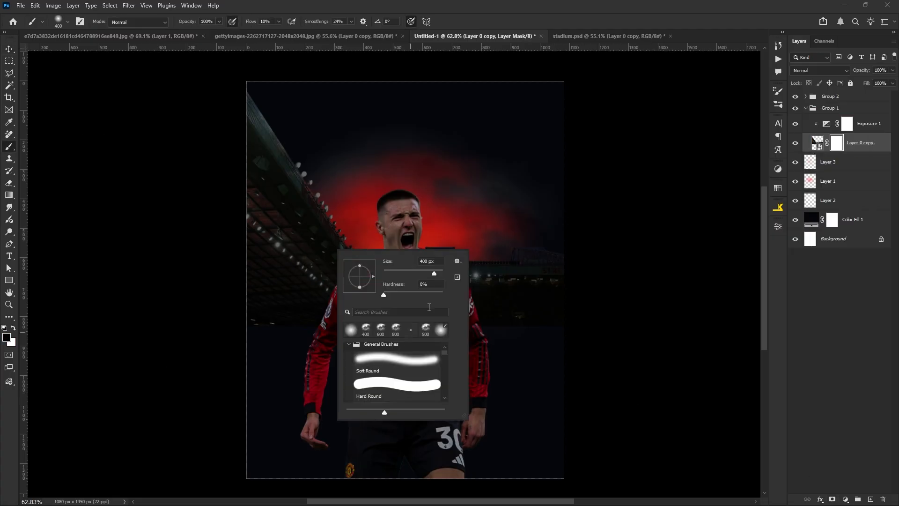
pyautogui.click(574, 26)
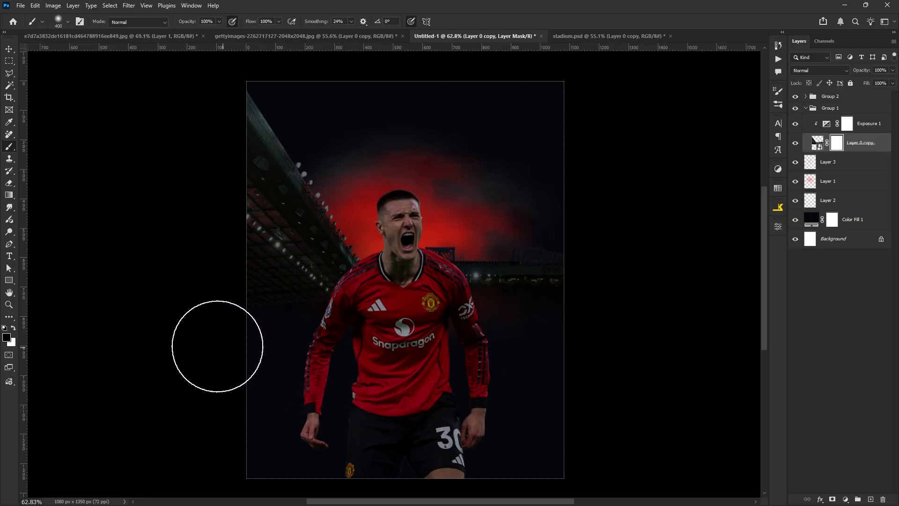
pyautogui.click(8, 48)
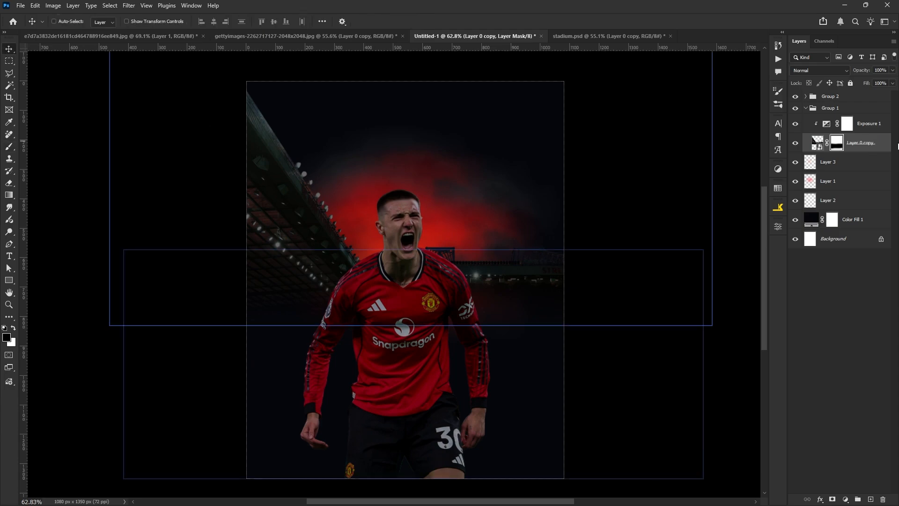
# - On a new layer above Group 1, paint red smoke across the lower stadium with the 600 px smoke brush at 10% flow, and set its opacity to 63%
pyautogui.click(813, 109)
pyautogui.click(806, 109)
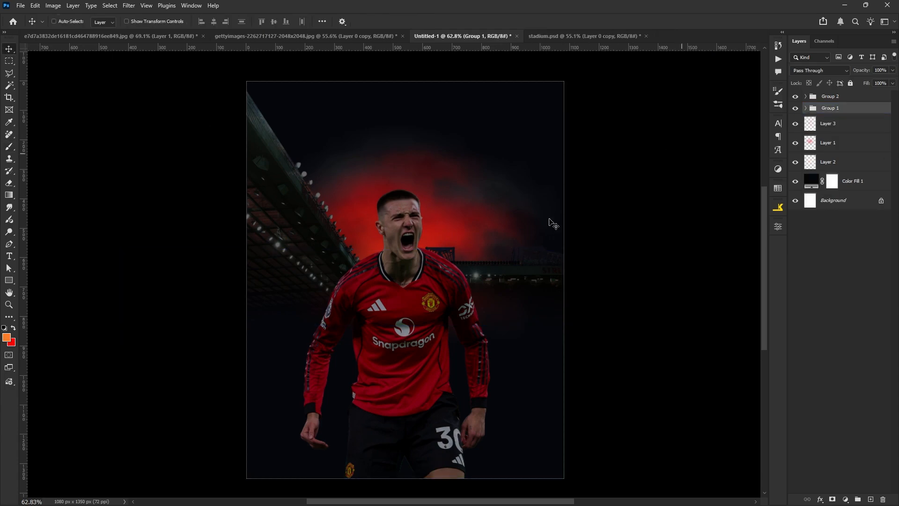
pyautogui.click(870, 500)
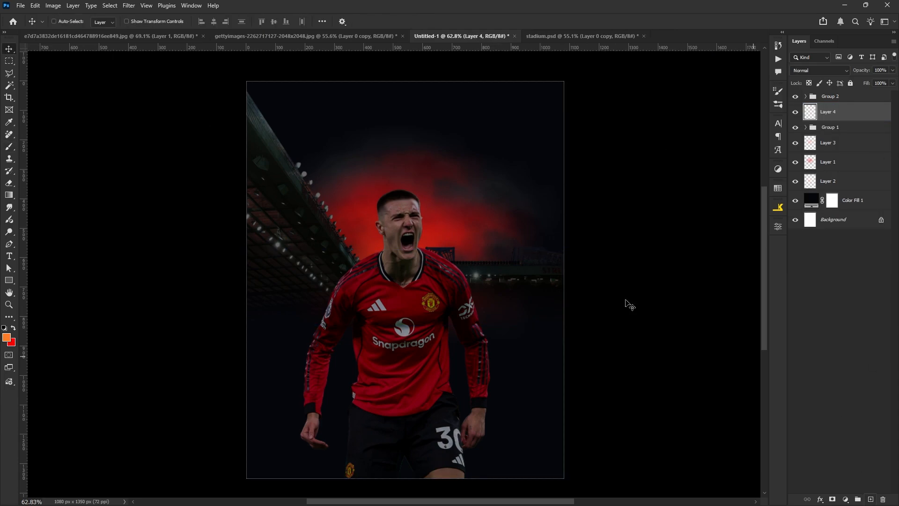
pyautogui.click(9, 146)
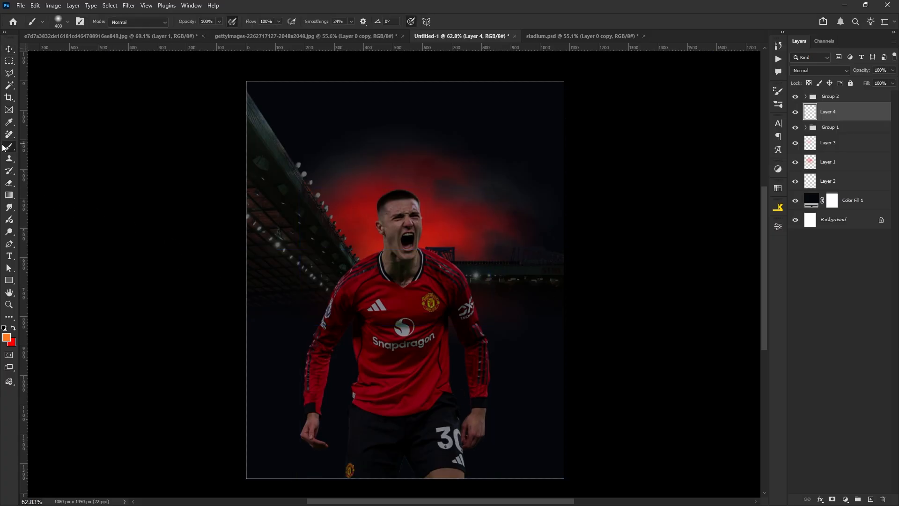
pyautogui.rightClick(380, 202)
pyautogui.click(409, 280)
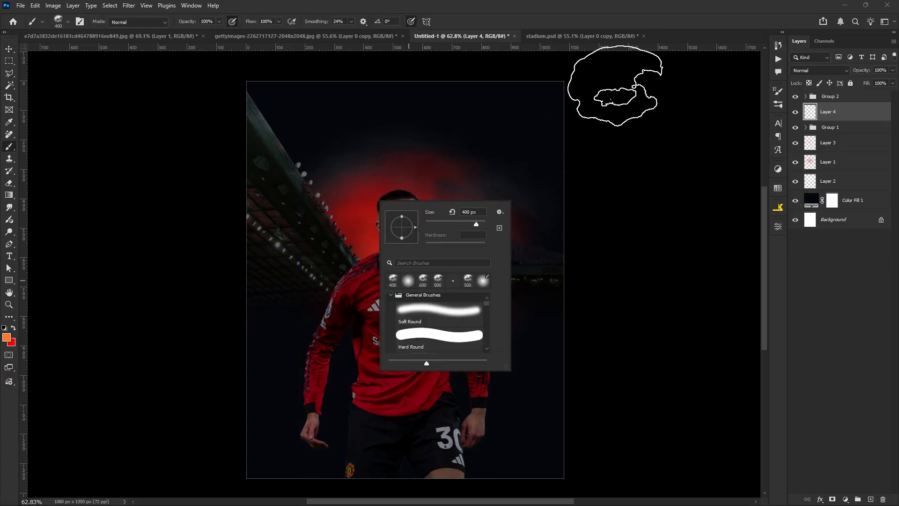
pyautogui.press('Return')
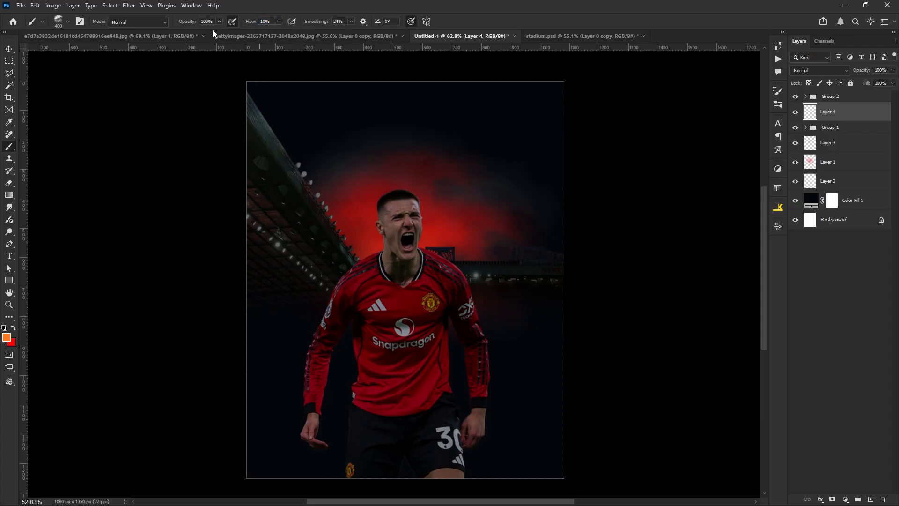
pyautogui.click(13, 328)
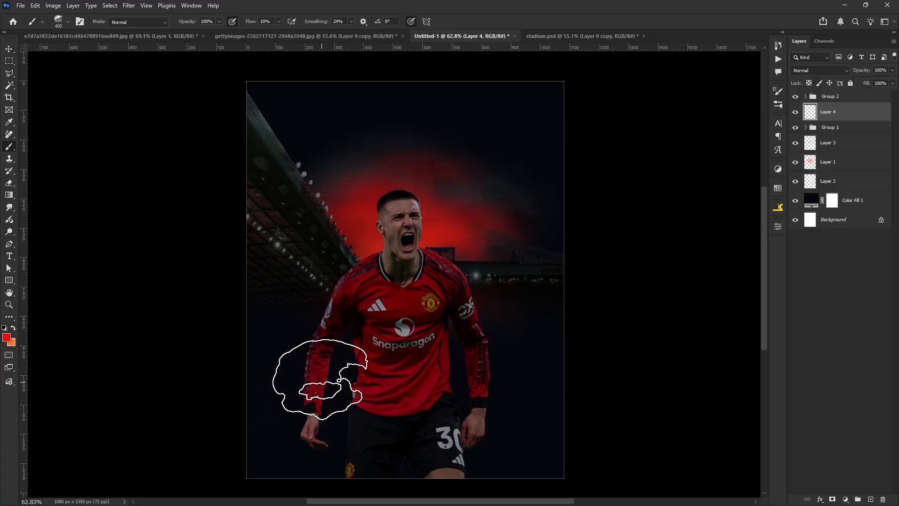
pyautogui.press(']')
pyautogui.press(']')
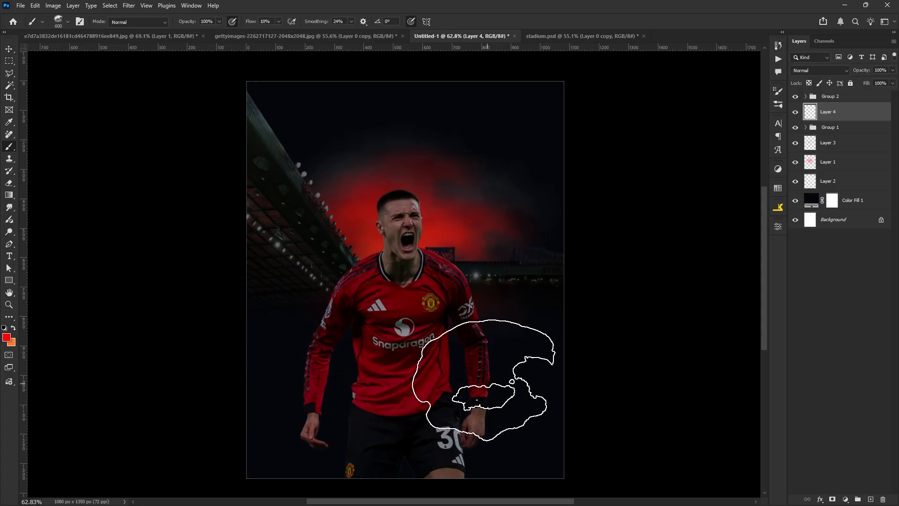
pyautogui.moveTo(477, 400)
pyautogui.mouseDown()
pyautogui.moveTo(536, 370)
pyautogui.moveTo(535, 340)
pyautogui.moveTo(453, 382)
pyautogui.moveTo(391, 391)
pyautogui.moveTo(359, 363)
pyautogui.moveTo(322, 375)
pyautogui.moveTo(303, 361)
pyautogui.moveTo(305, 334)
pyautogui.moveTo(246, 381)
pyautogui.moveTo(249, 333)
pyautogui.moveTo(312, 349)
pyautogui.moveTo(329, 323)
pyautogui.moveTo(332, 337)
pyautogui.moveTo(267, 389)
pyautogui.mouseUp()
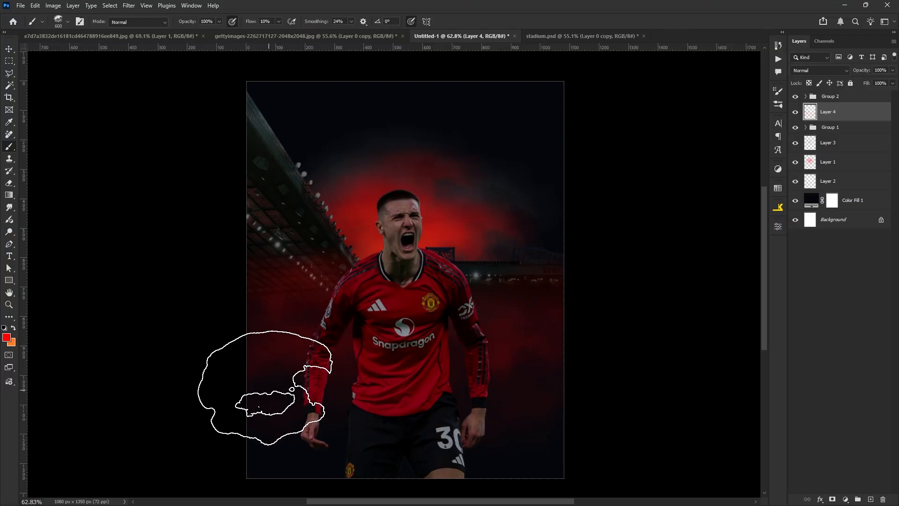
pyautogui.press('v')
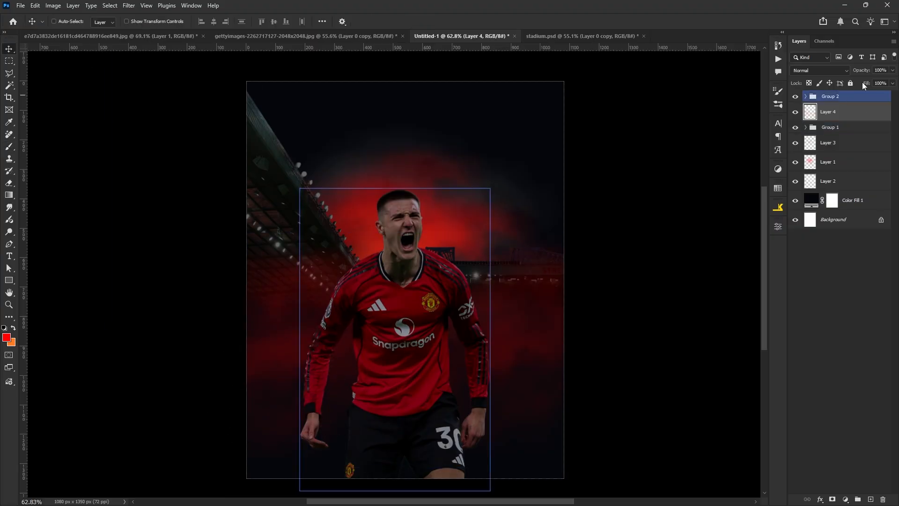
pyautogui.moveTo(859, 70); pyautogui.dragTo(853, 72)
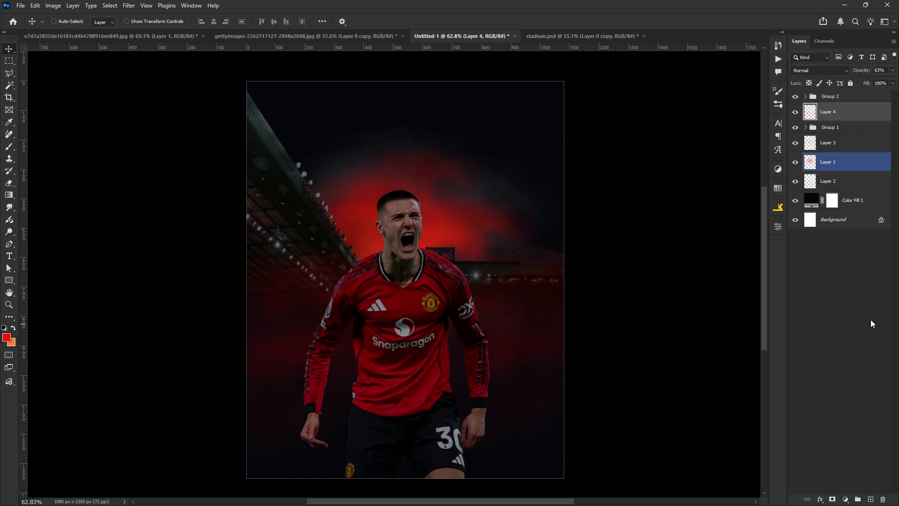
# - On a new layer above Group 2, paint a solid red glow along the poster's bottom edge with a soft round 800 px brush at 100% flow
pyautogui.click(834, 96)
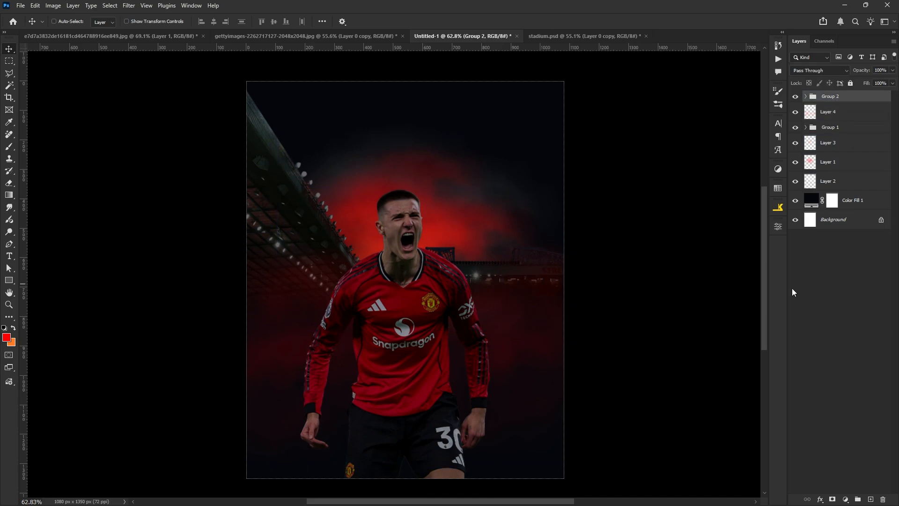
pyautogui.click(869, 499)
pyautogui.click(9, 146)
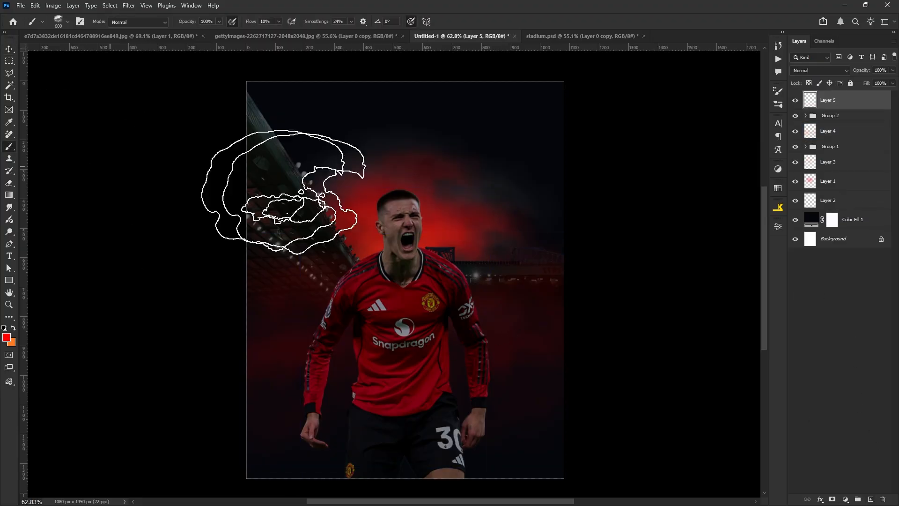
pyautogui.rightClick(365, 230)
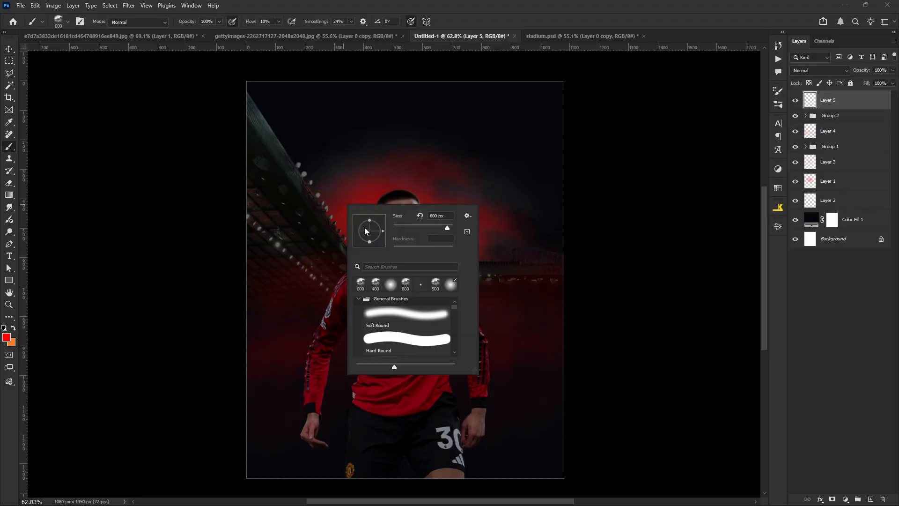
pyautogui.click(590, 26)
pyautogui.scroll(-1, 432, 247)
pyautogui.press('space')
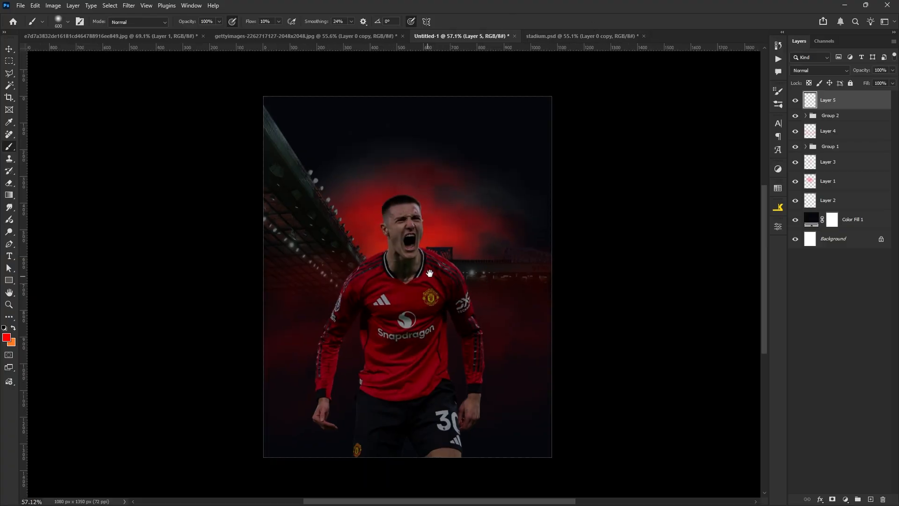
pyautogui.moveTo(429, 273); pyautogui.dragTo(443, 241)
pyautogui.press(']')
pyautogui.press(']')
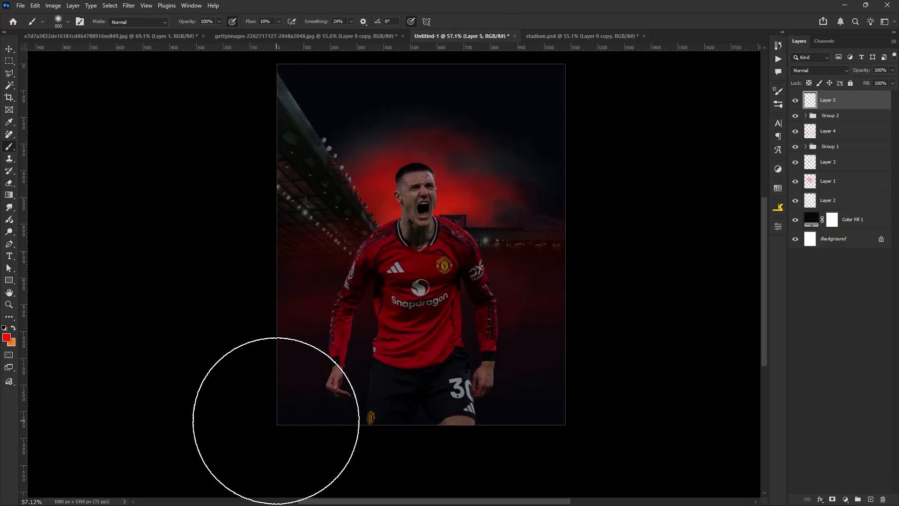
pyautogui.press('space')
pyautogui.moveTo(398, 308); pyautogui.dragTo(397, 279)
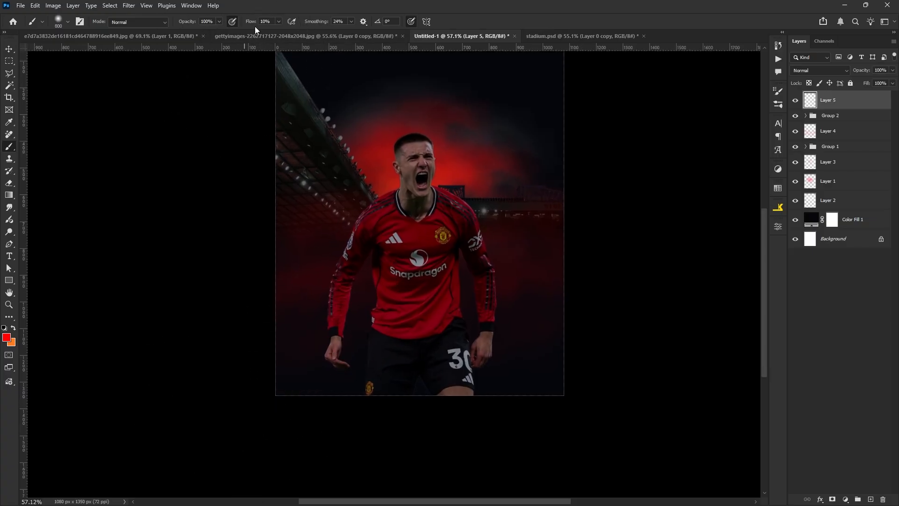
pyautogui.moveTo(250, 21); pyautogui.dragTo(294, 22)
pyautogui.click(247, 397)
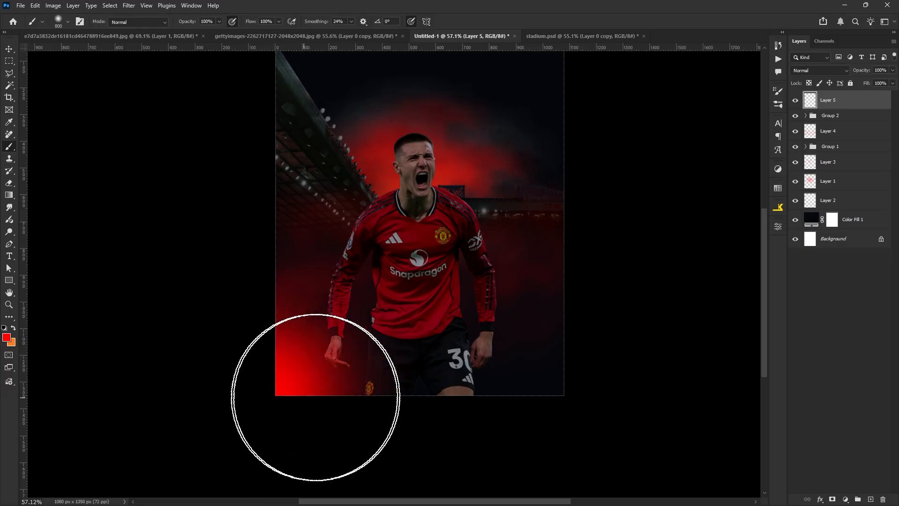
pyautogui.moveTo(315, 397)
pyautogui.mouseDown()
pyautogui.moveTo(579, 378)
pyautogui.moveTo(633, 363)
pyautogui.moveTo(677, 315)
pyautogui.mouseUp()
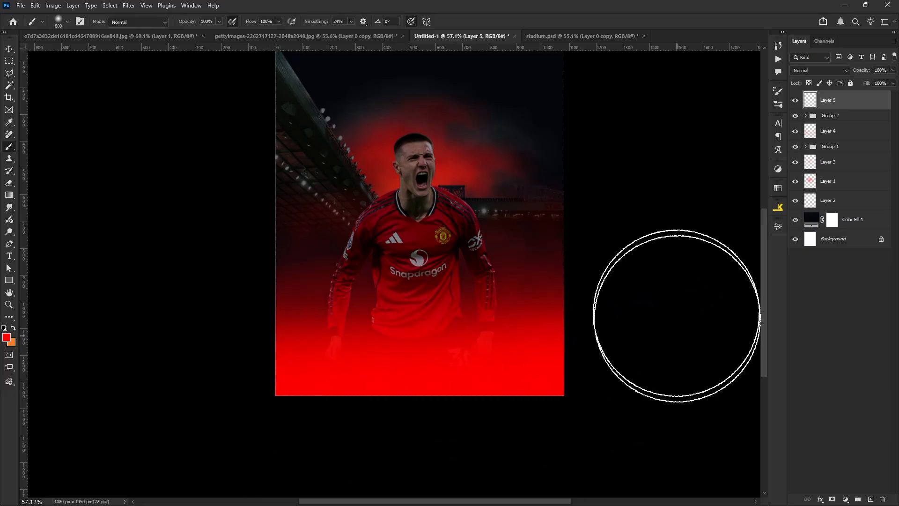
pyautogui.click(10, 49)
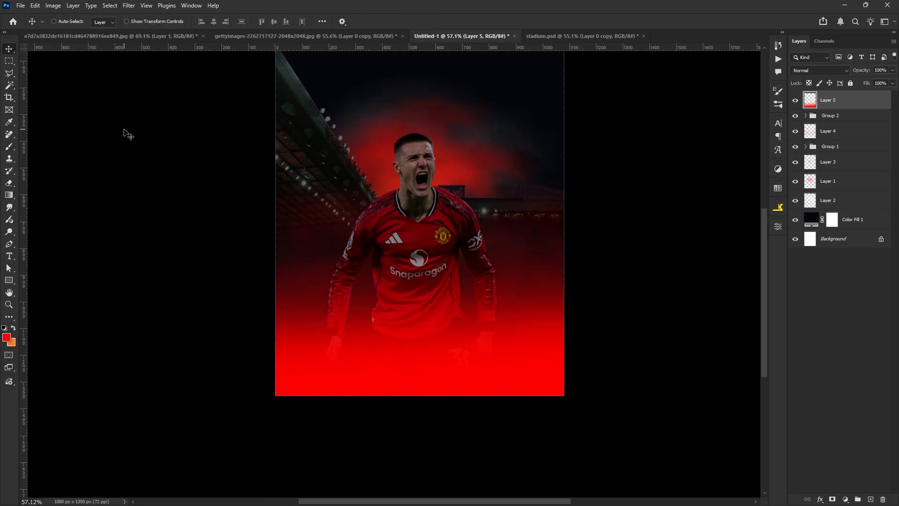
# - On a new layer above Layer 5, paint an orange glow along the poster's bottom edge with a soft round 500 px brush
pyautogui.hotkey('ctrl', '0')
pyautogui.scroll(-2, 385, 184)
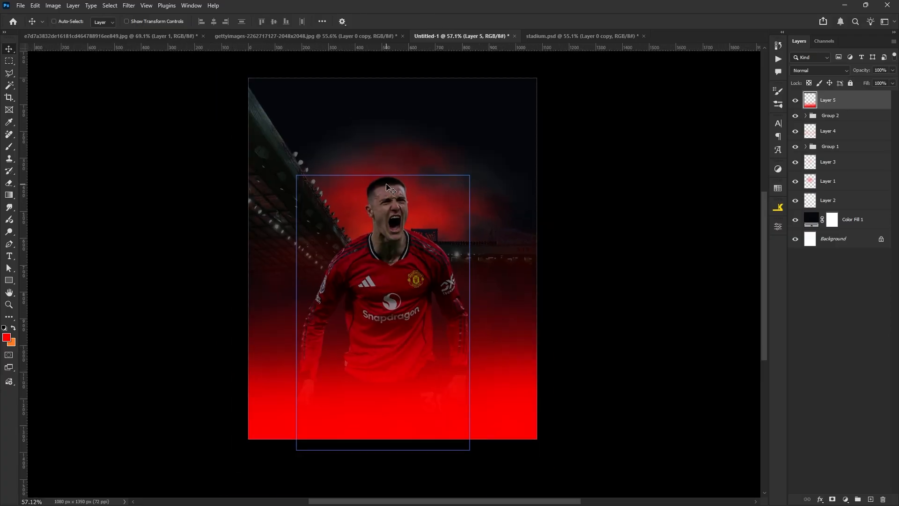
pyautogui.moveTo(386, 202); pyautogui.dragTo(405, 200)
pyautogui.moveTo(541, 297); pyautogui.dragTo(540, 287)
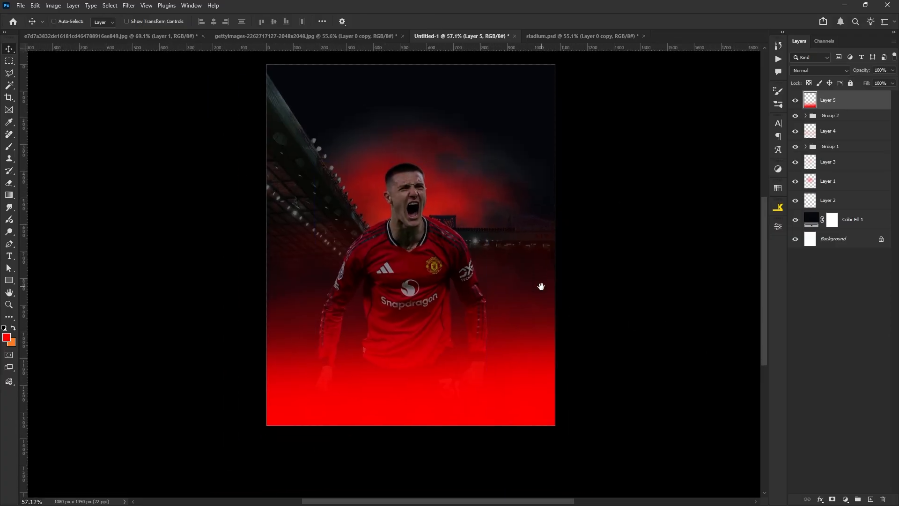
pyautogui.click(871, 499)
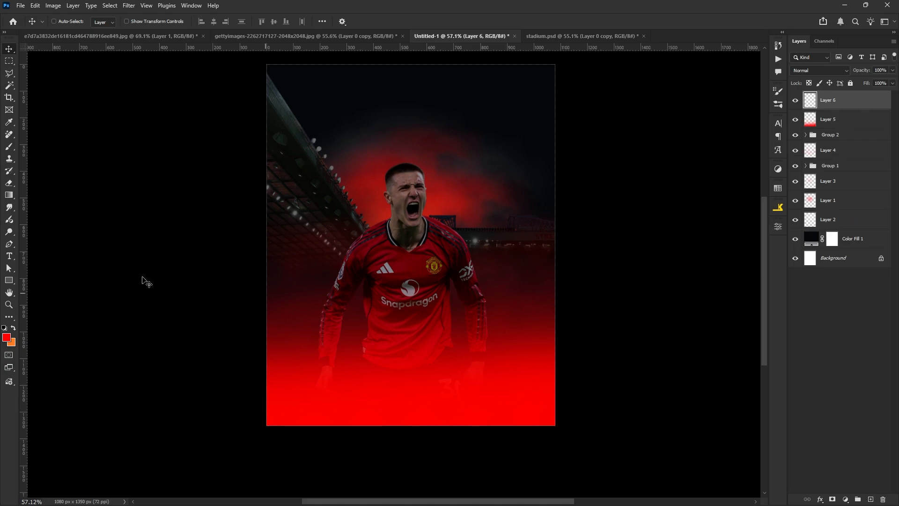
pyautogui.click(8, 148)
pyautogui.press('x')
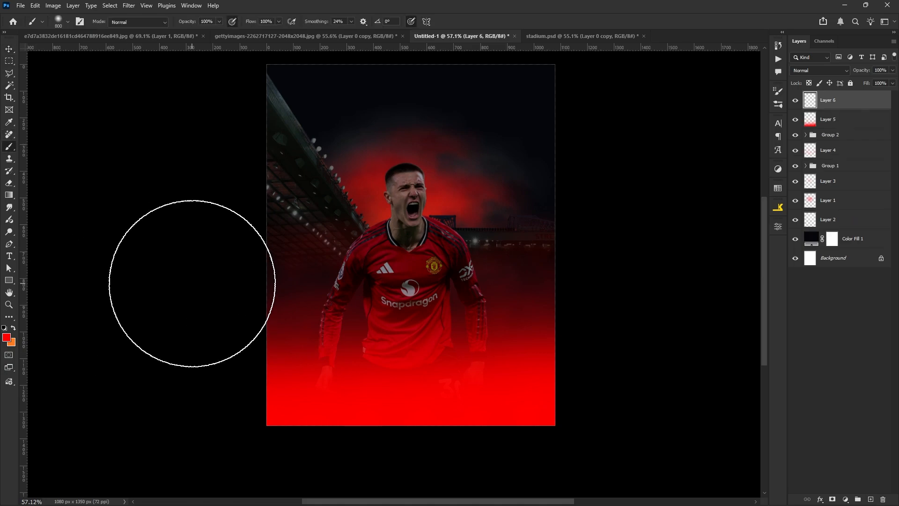
pyautogui.press('[')
pyautogui.press('[')
pyautogui.press('[')
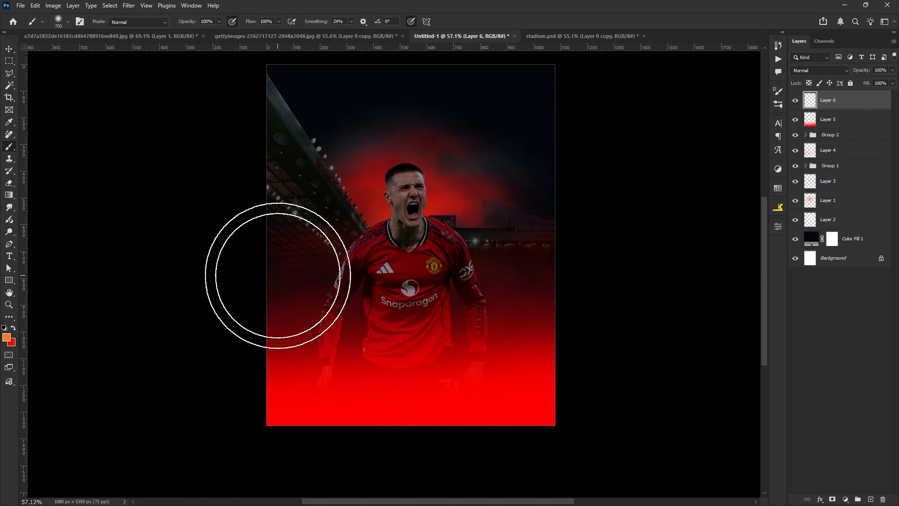
pyautogui.scroll(-5, 321, 387)
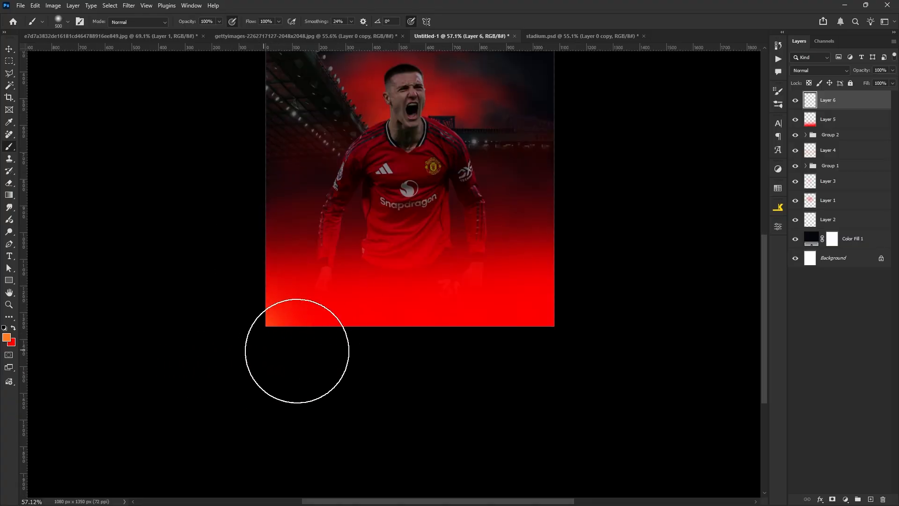
pyautogui.moveTo(297, 351)
pyautogui.mouseDown()
pyautogui.moveTo(348, 354)
pyautogui.moveTo(226, 343)
pyautogui.moveTo(507, 343)
pyautogui.moveTo(369, 355)
pyautogui.moveTo(588, 342)
pyautogui.moveTo(522, 349)
pyautogui.mouseUp()
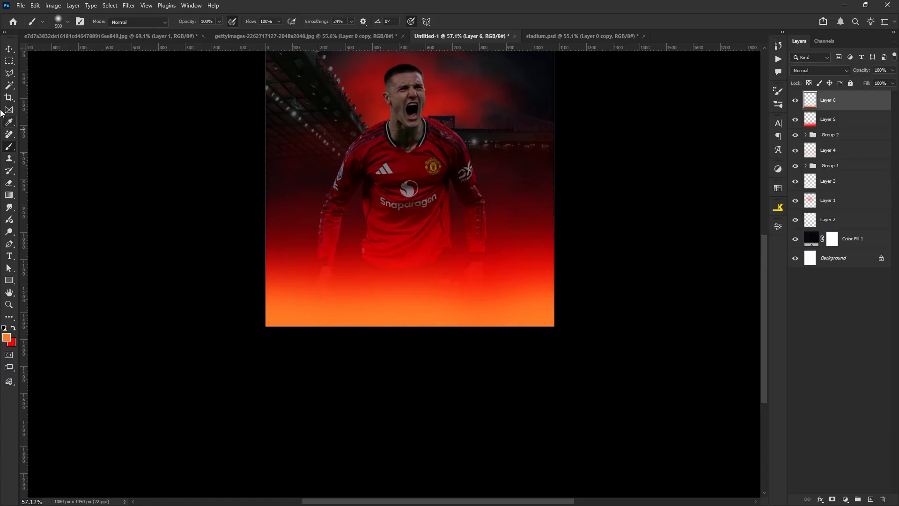
pyautogui.click(9, 51)
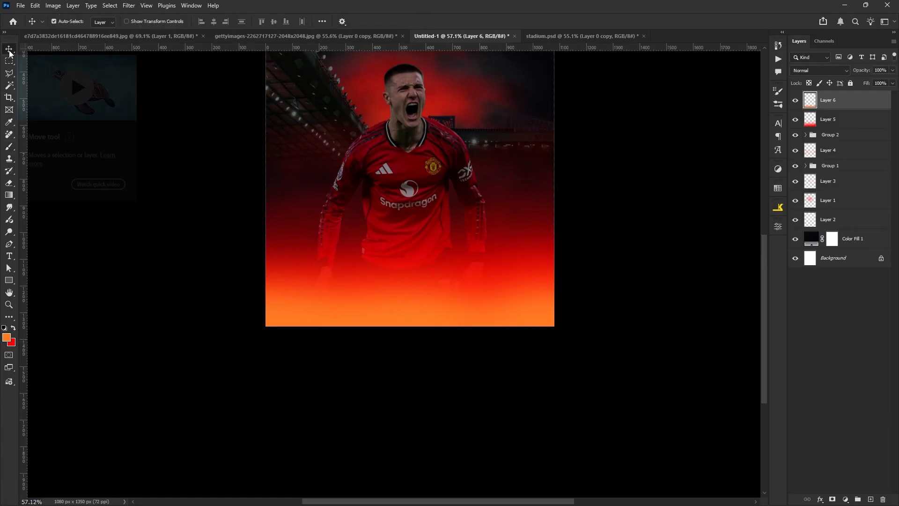
# - Set the orange glow layer's blend mode to Screen and move the glow slightly down
pyautogui.hotkey('ctrl', '0')
pyautogui.scroll(-1, 337, 150)
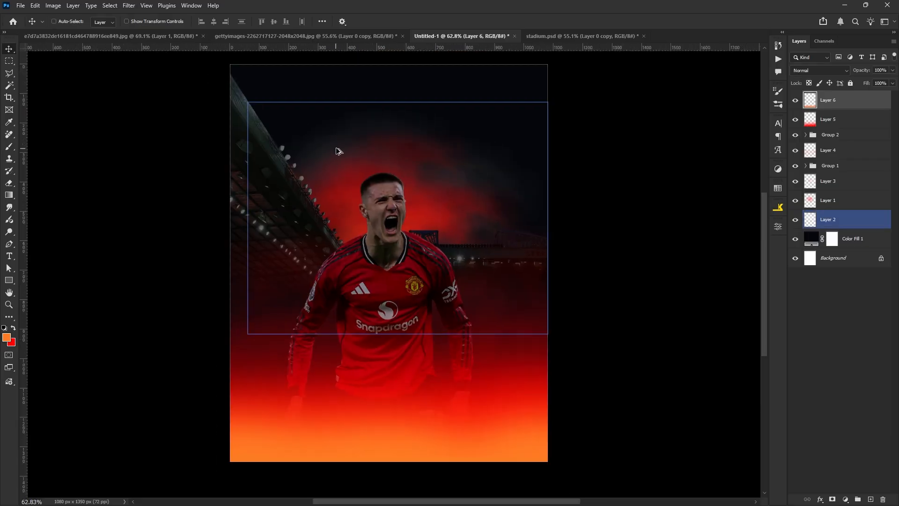
pyautogui.moveTo(352, 181); pyautogui.dragTo(373, 181)
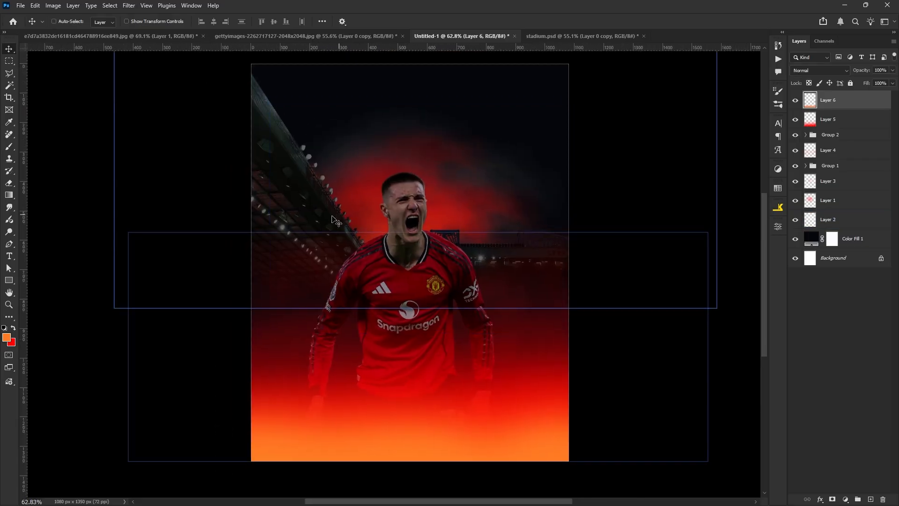
pyautogui.click(806, 71)
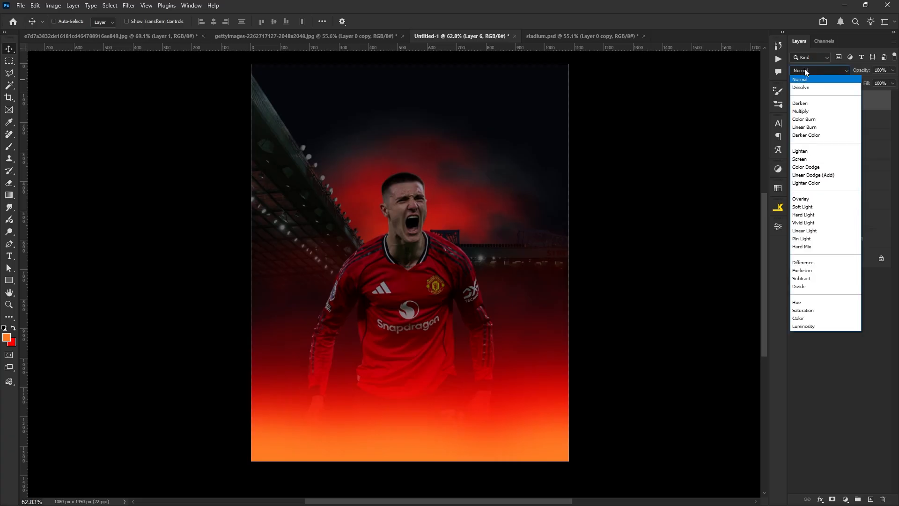
pyautogui.click(801, 159)
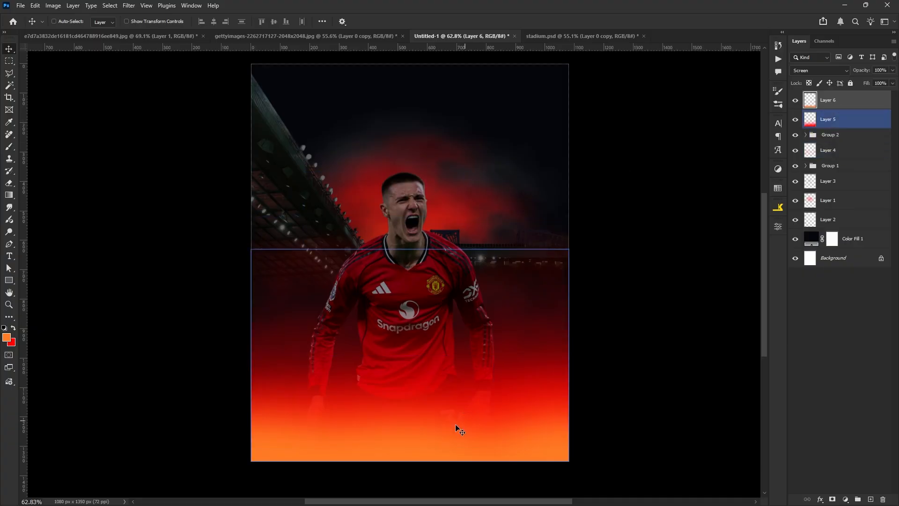
pyautogui.moveTo(461, 425); pyautogui.dragTo(460, 437)
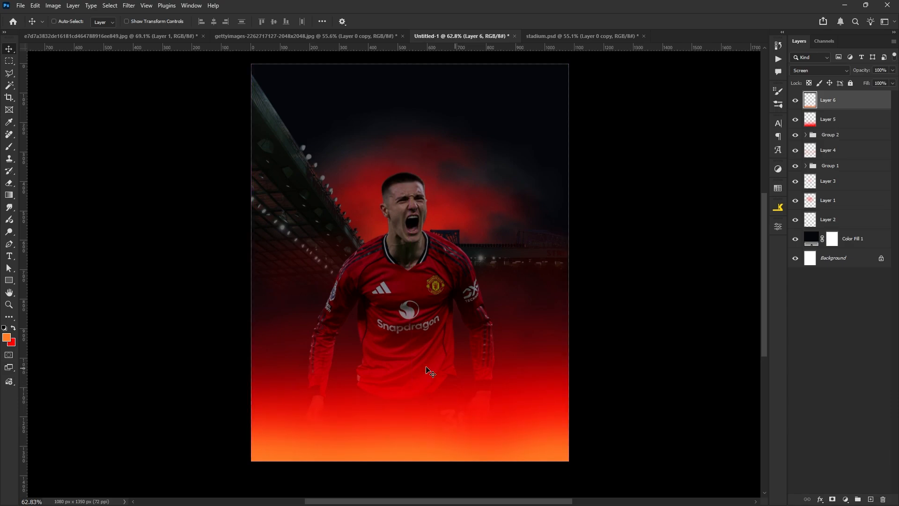
# - Examine how the orange glow blends with the red glow, the player and the stadium across the poster
pyautogui.scroll(-1, 408, 333)
pyautogui.scroll(2, 411, 336)
pyautogui.moveTo(394, 341); pyautogui.dragTo(409, 339)
pyautogui.scroll(-1, 411, 341)
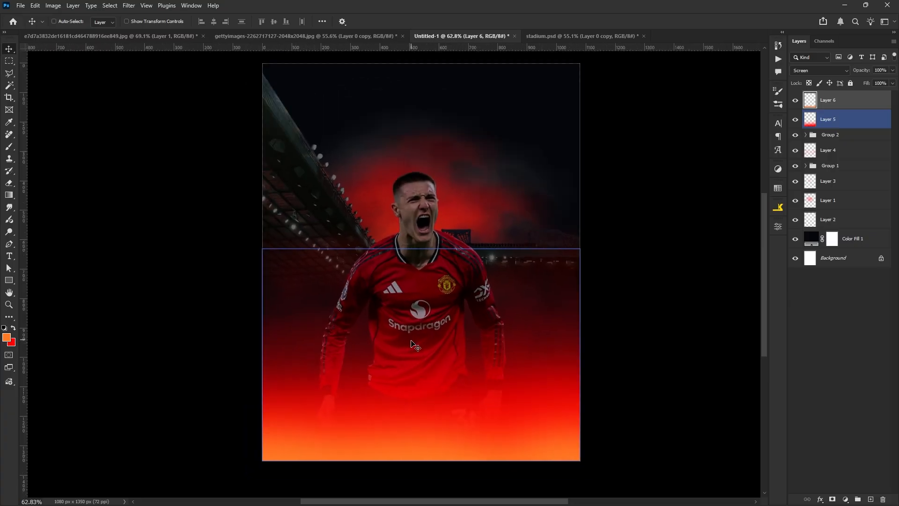
pyautogui.scroll(-1, 411, 343)
pyautogui.scroll(2, 411, 340)
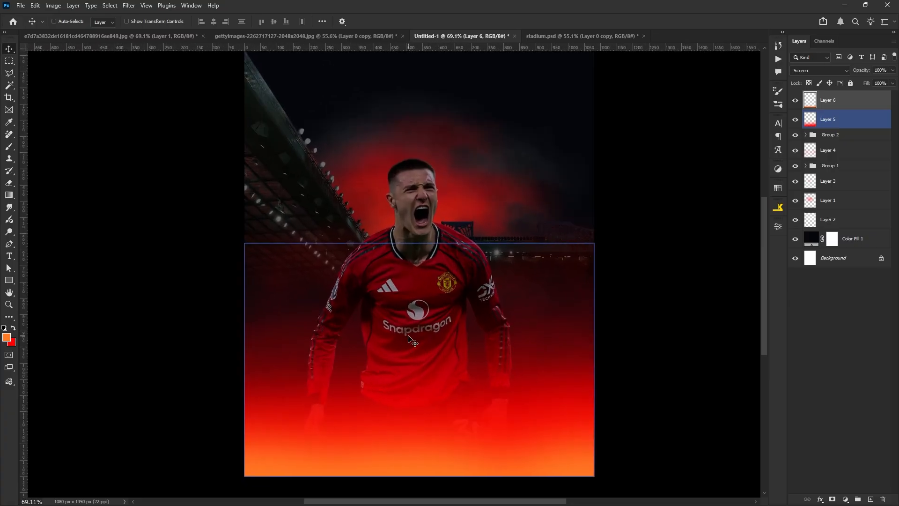
pyautogui.hotkey('ctrl', '0')
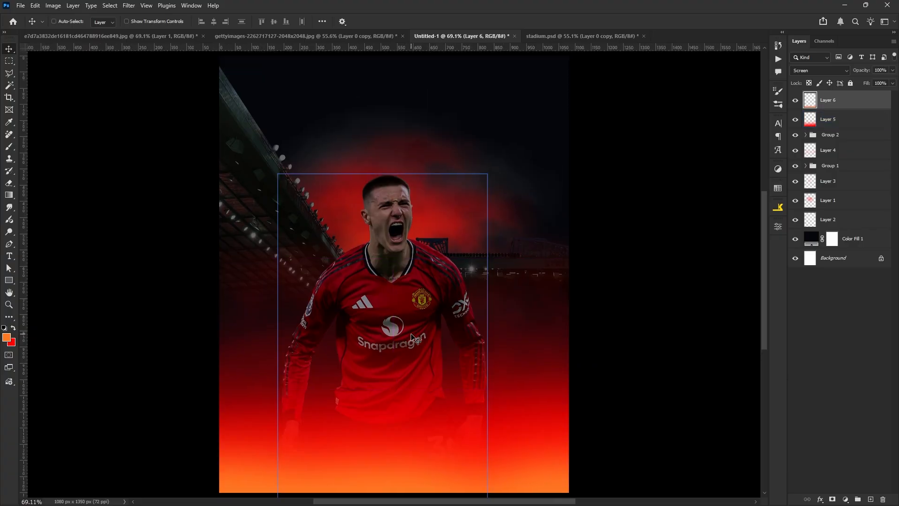
pyautogui.scroll(-1, 435, 288)
pyautogui.moveTo(420, 279); pyautogui.dragTo(428, 278)
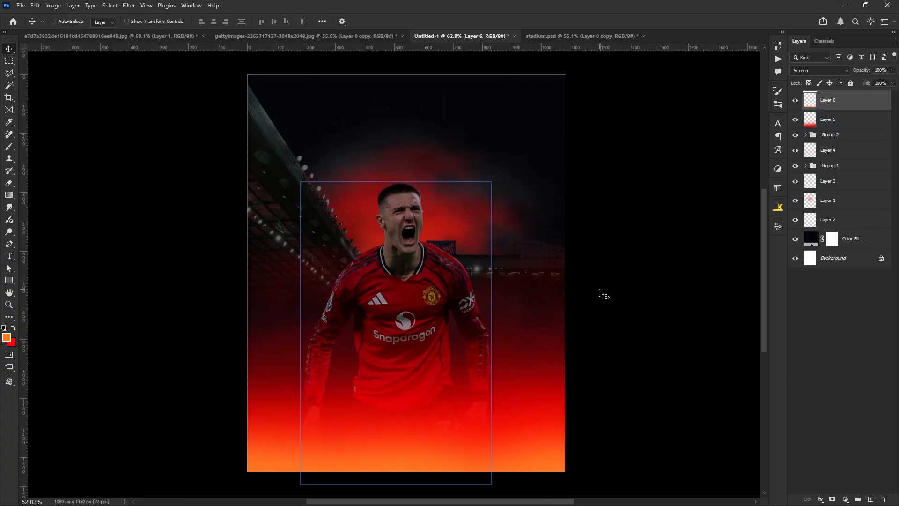
# - Lower the exposure of the stadium's Exposure 1 adjustment in Group 1 to about -7.19
pyautogui.click(805, 167)
pyautogui.doubleClick(826, 181)
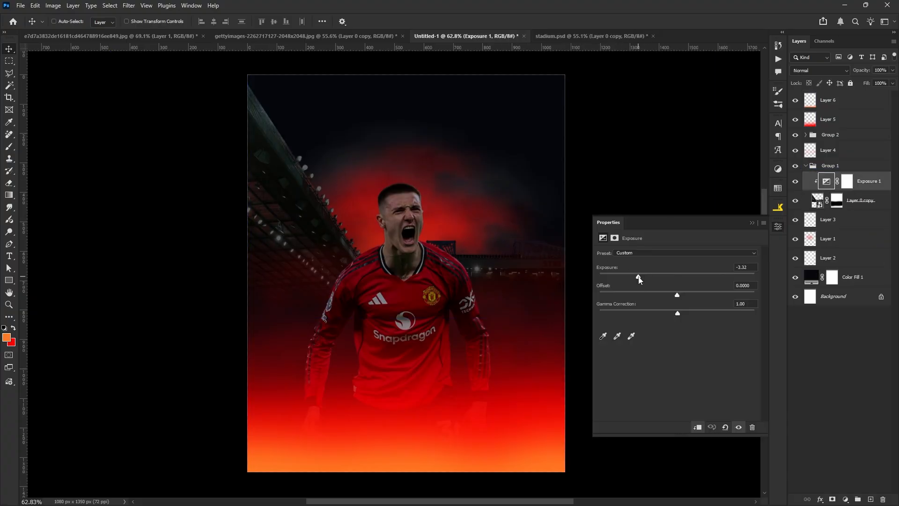
pyautogui.moveTo(640, 280); pyautogui.dragTo(626, 280)
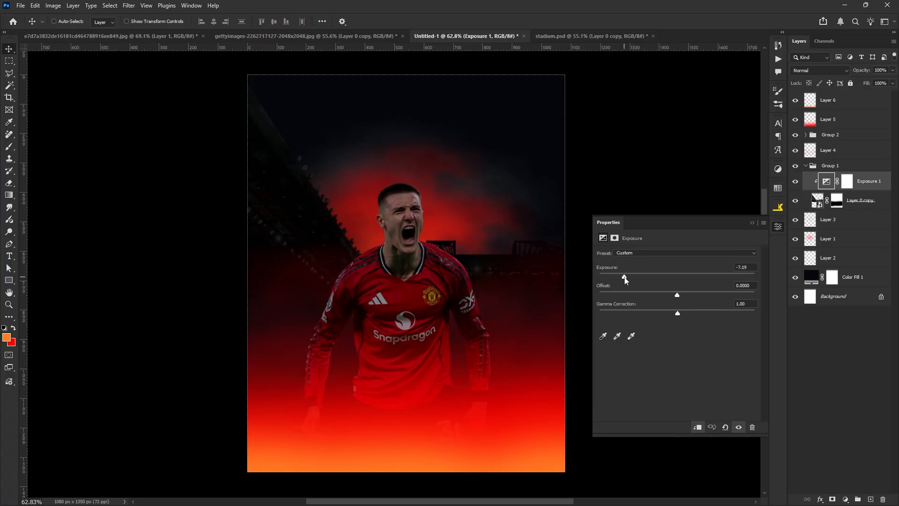
pyautogui.click(752, 223)
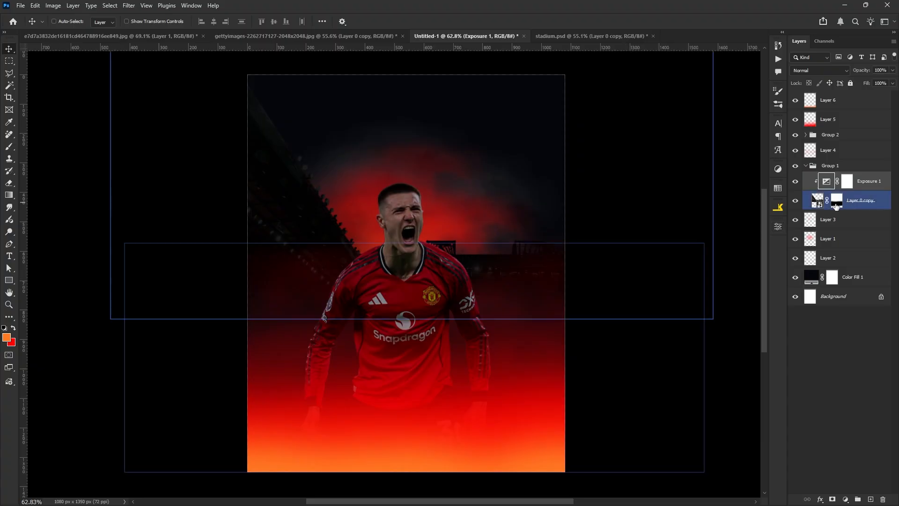
# - On the stadium layer's mask, fade out both side edges of the stadium with a soft black 600 px brush
pyautogui.click(837, 201)
pyautogui.click(11, 150)
pyautogui.scroll(-1, 379, 208)
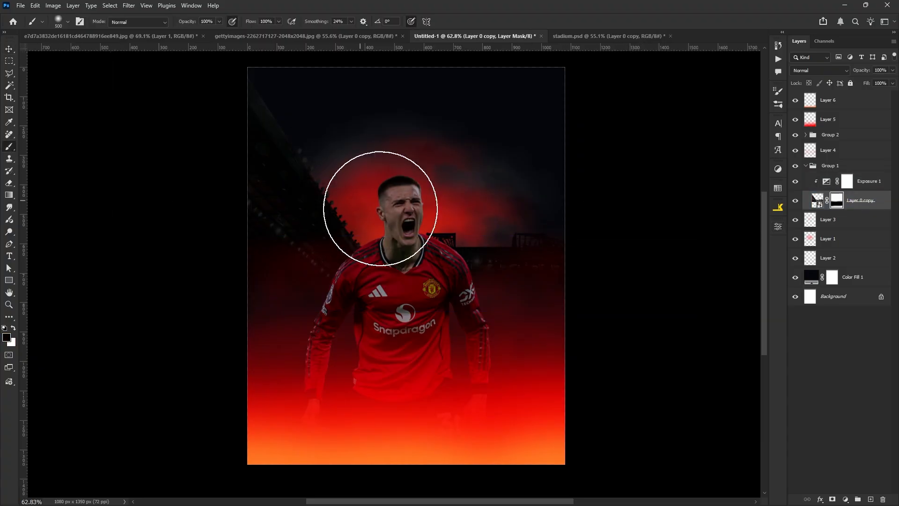
pyautogui.hscroll(1, 398, 220)
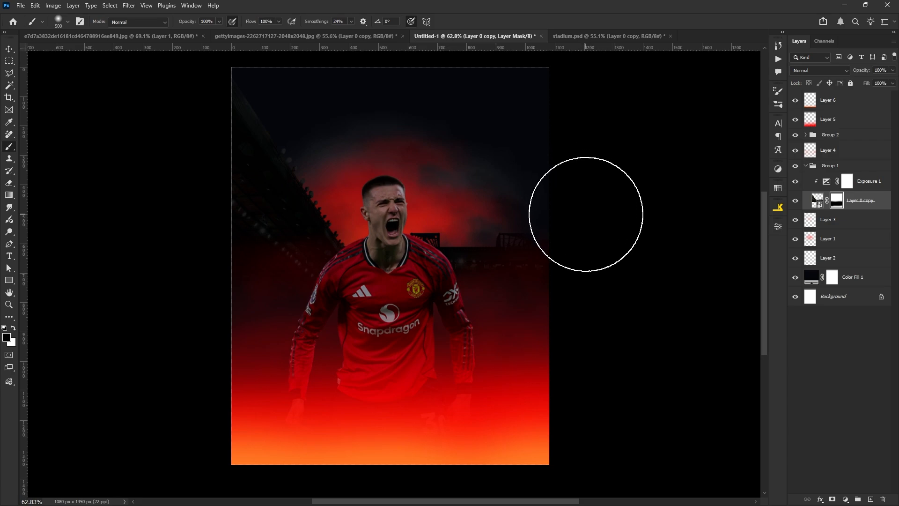
pyautogui.press(']')
pyautogui.moveTo(601, 258)
pyautogui.mouseDown()
pyautogui.moveTo(587, 205)
pyautogui.moveTo(600, 353)
pyautogui.moveTo(596, 141)
pyautogui.moveTo(559, 203)
pyautogui.mouseUp()
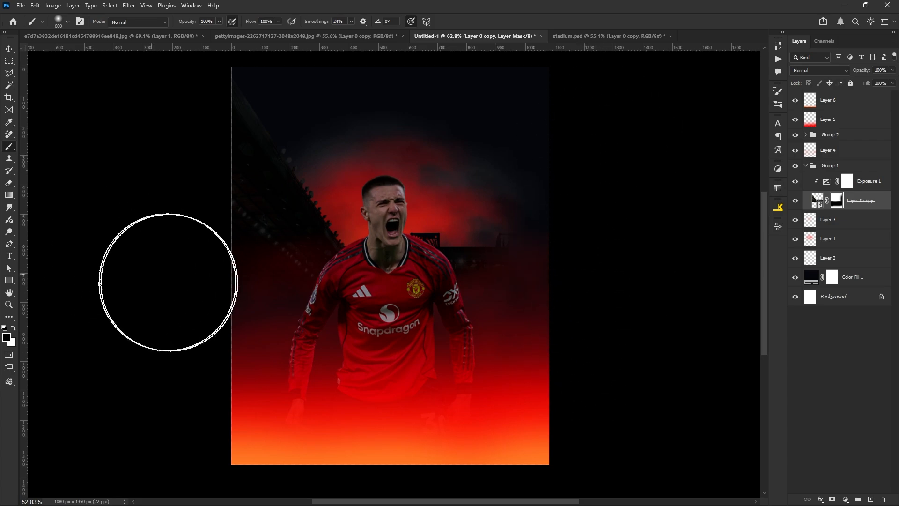
pyautogui.moveTo(199, 211); pyautogui.dragTo(201, 253)
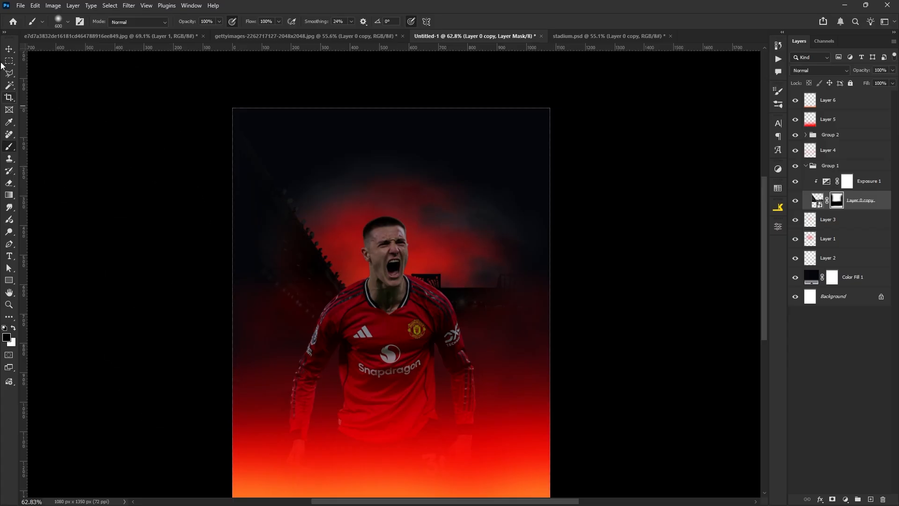
pyautogui.click(10, 51)
pyautogui.hotkey('ctrl', '0')
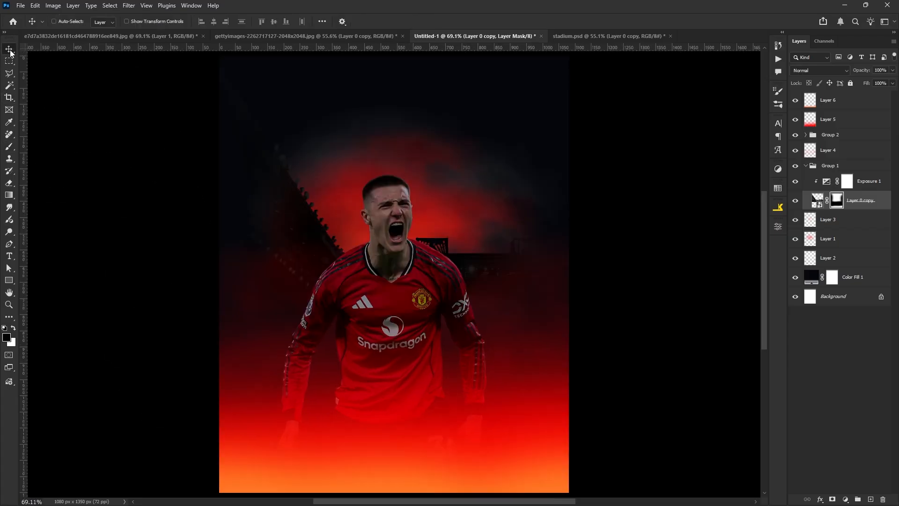
pyautogui.scroll(-1, 441, 181)
pyautogui.keyDown('ctrl'); pyautogui.click(442, 181); pyautogui.keyUp('ctrl')
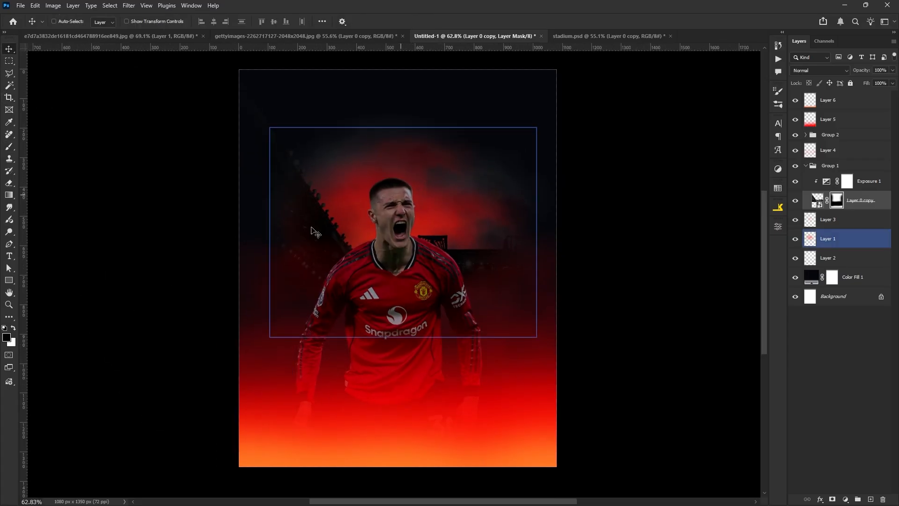
# - Collapse Group 1 and review the settings of the player's Exposure 2 adjustment in Group 2
pyautogui.click(805, 165)
pyautogui.click(806, 135)
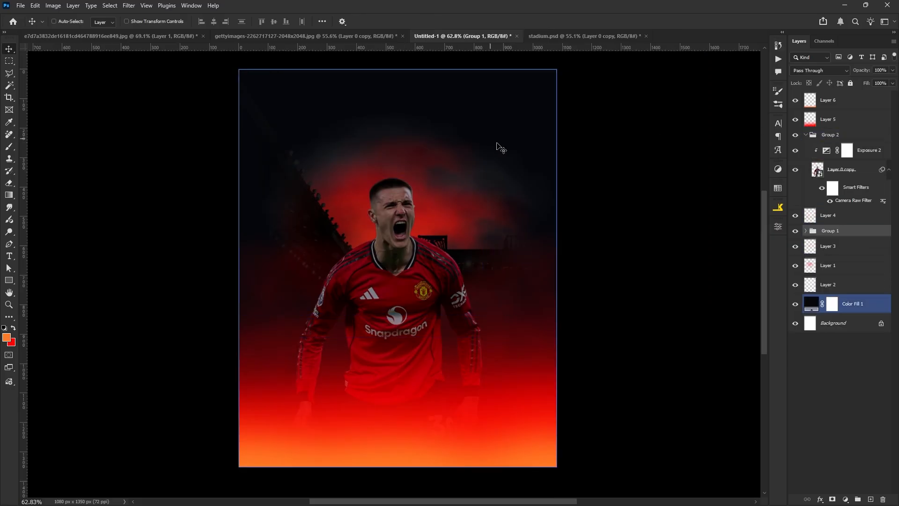
pyautogui.click(843, 169)
pyautogui.click(821, 154)
pyautogui.doubleClick(825, 152)
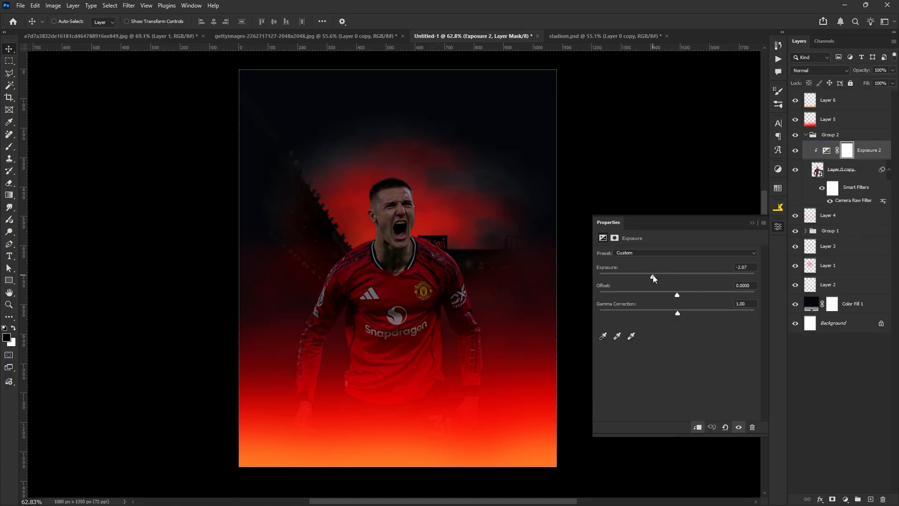
pyautogui.click(752, 223)
pyautogui.moveTo(824, 152); pyautogui.dragTo(803, 136)
pyautogui.click(805, 135)
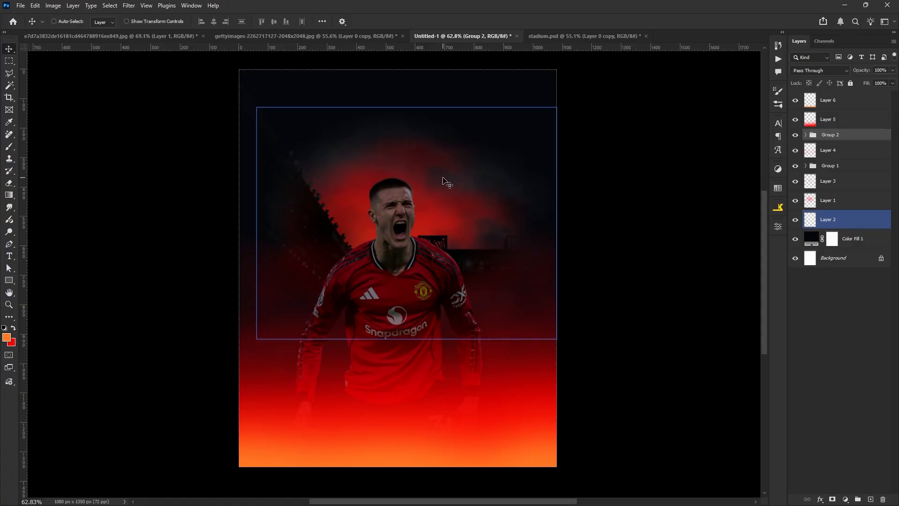
# - Add a Curves adjustment above Exposure 2 in Group 2, clipped to the player, and raise its RGB midtones slightly
pyautogui.click(806, 136)
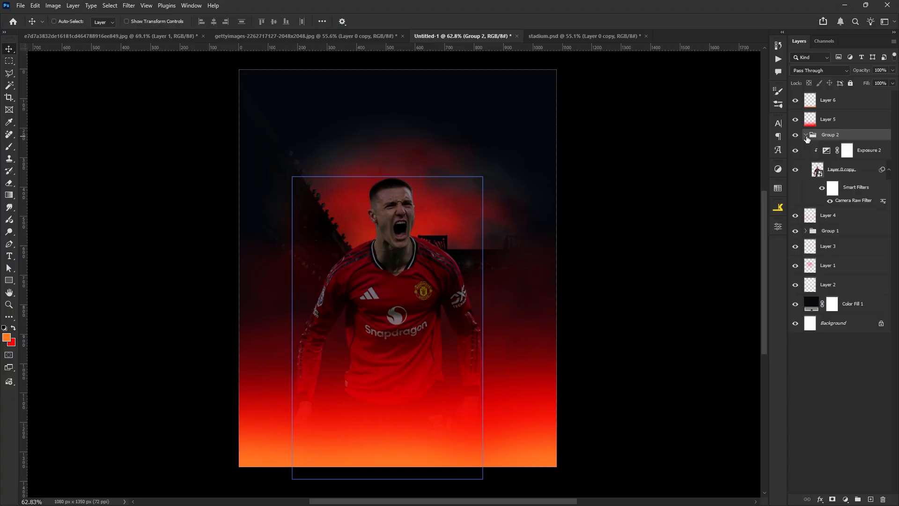
pyautogui.click(808, 153)
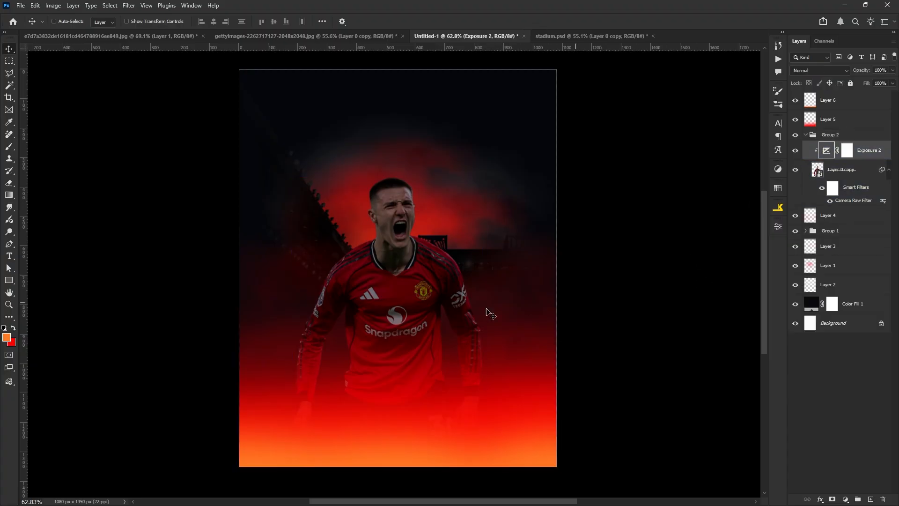
pyautogui.scroll(1, 450, 267)
pyautogui.moveTo(435, 270)
pyautogui.mouseDown()
pyautogui.moveTo(454, 271)
pyautogui.moveTo(448, 262)
pyautogui.mouseUp()
pyautogui.scroll(-1, 450, 270)
pyautogui.click(892, 434)
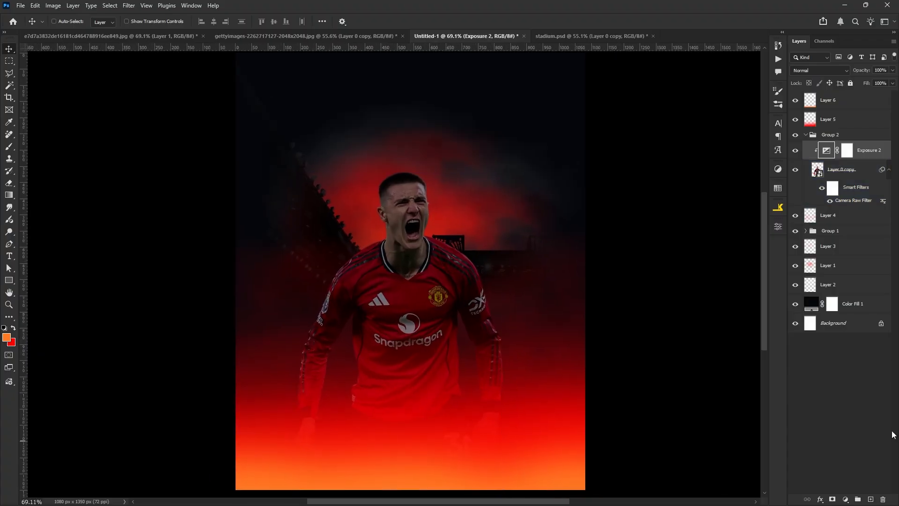
pyautogui.click(845, 498)
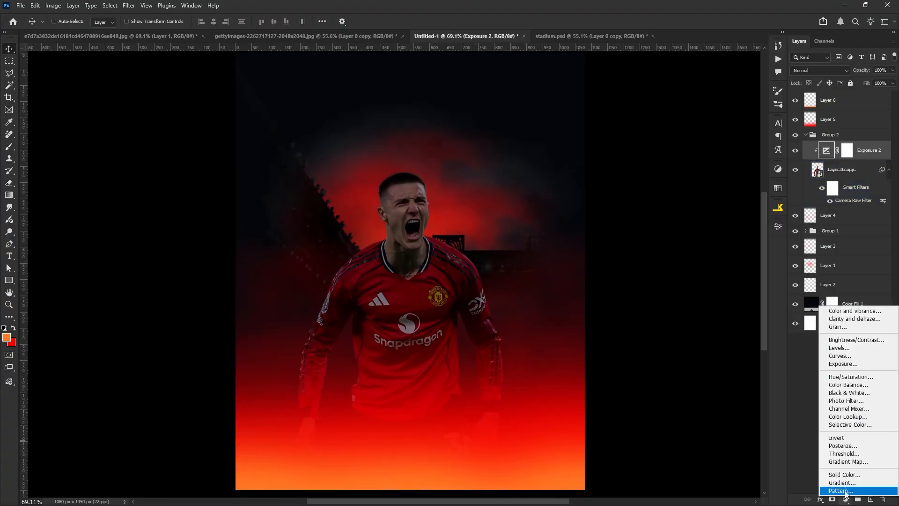
pyautogui.click(843, 355)
pyautogui.click(698, 427)
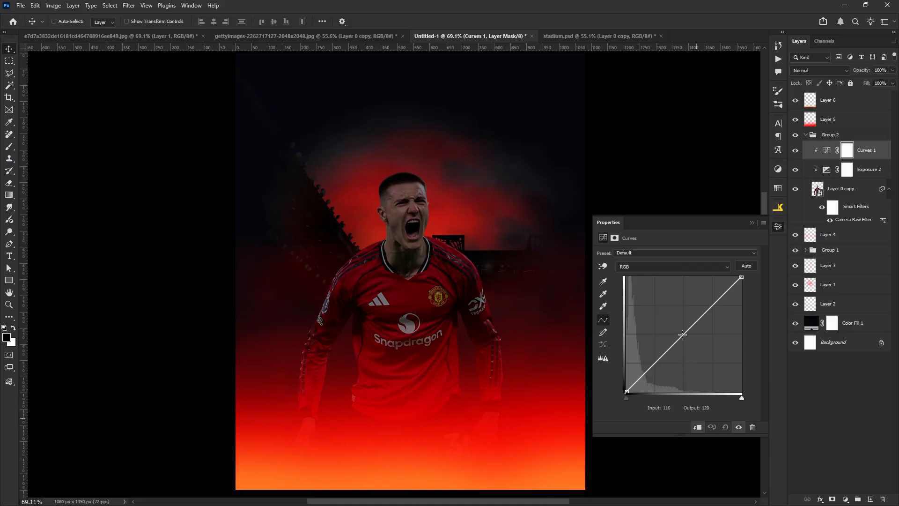
pyautogui.moveTo(682, 335); pyautogui.dragTo(674, 327)
pyautogui.click(753, 223)
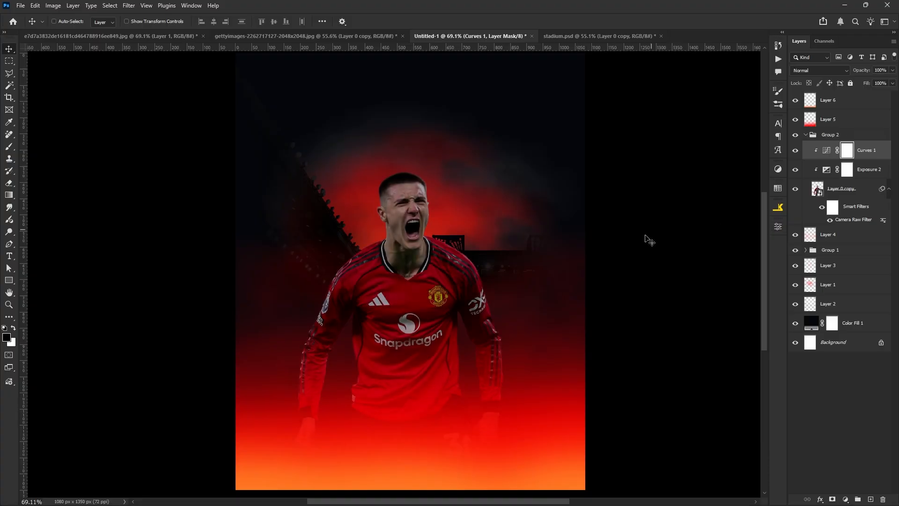
# - Invert the Curves 1 layer mask to black and set the Brush tool's flow to 10%
pyautogui.hotkey('ctrl', 'i')
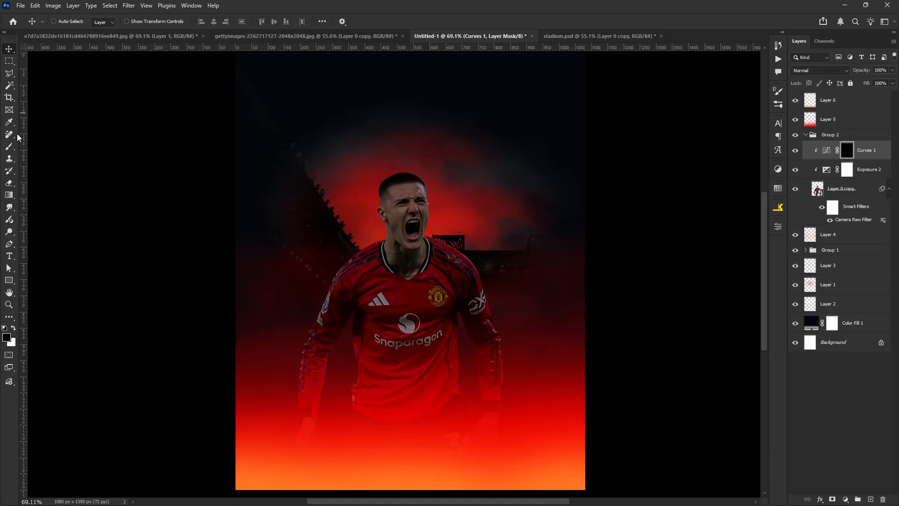
pyautogui.click(9, 146)
pyautogui.moveTo(252, 24); pyautogui.dragTo(166, 20)
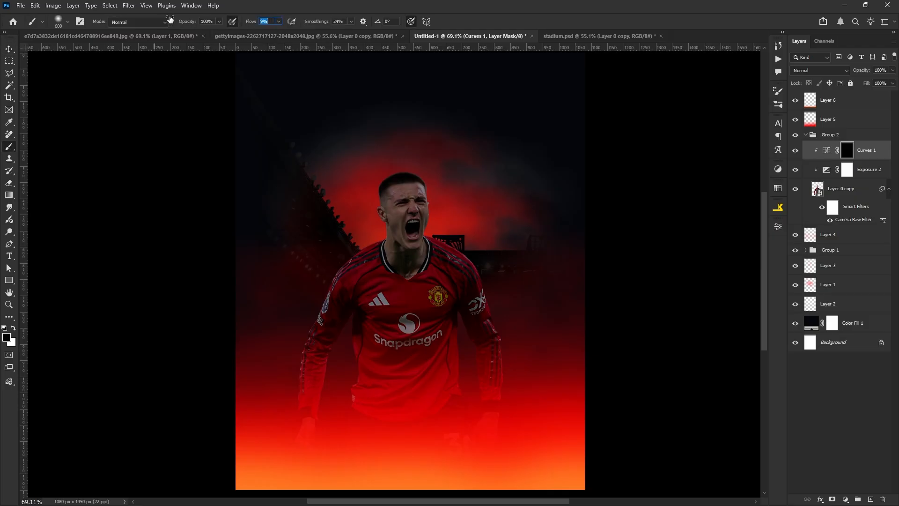
# - On the Curves 1 mask, lightly paint white over the highlights on the player's forehead, nose and cheeks with a small soft brush around 15 px
pyautogui.scroll(6, 413, 202)
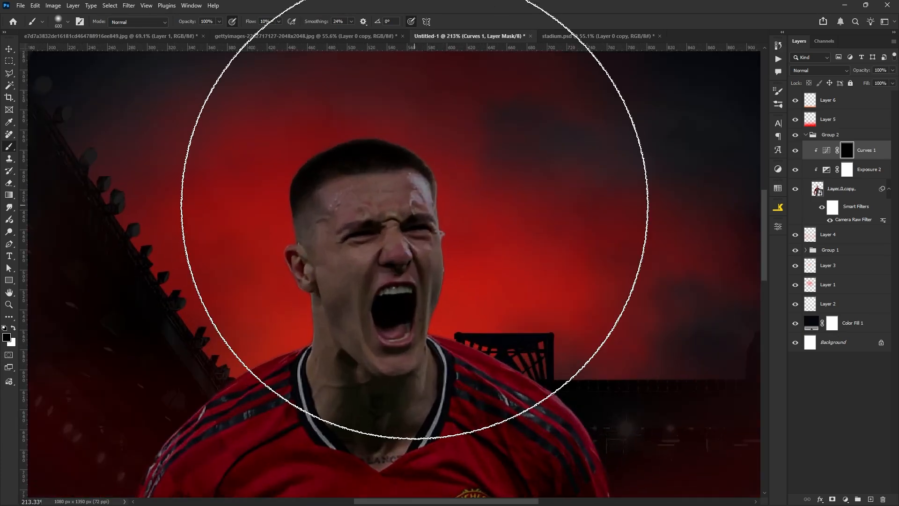
pyautogui.press('[')
pyautogui.press('[')
pyautogui.press('[')
pyautogui.press('[')
pyautogui.press('[')
pyautogui.press('[')
pyautogui.press('[')
pyautogui.press('[')
pyautogui.press('[')
pyautogui.press('[')
pyautogui.press('[')
pyautogui.press('[')
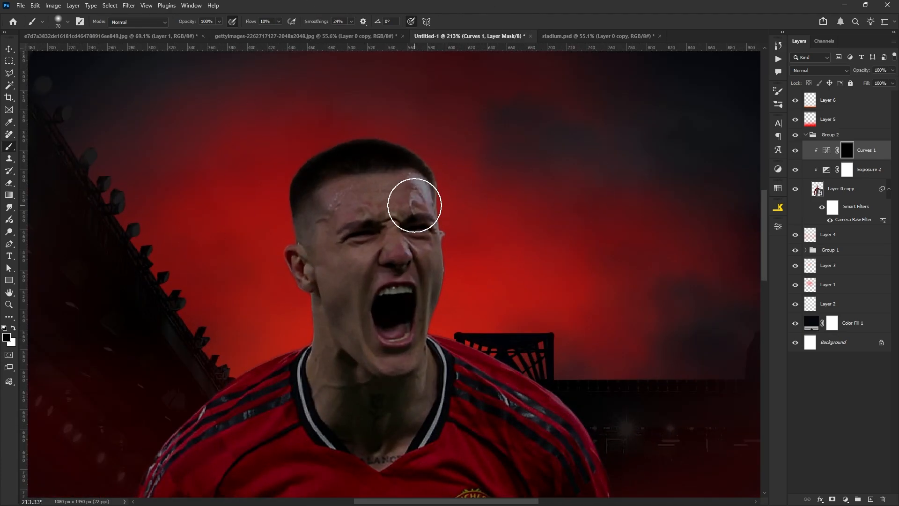
pyautogui.scroll(1, 403, 200)
pyautogui.press('[')
pyautogui.press('[')
pyautogui.press('[')
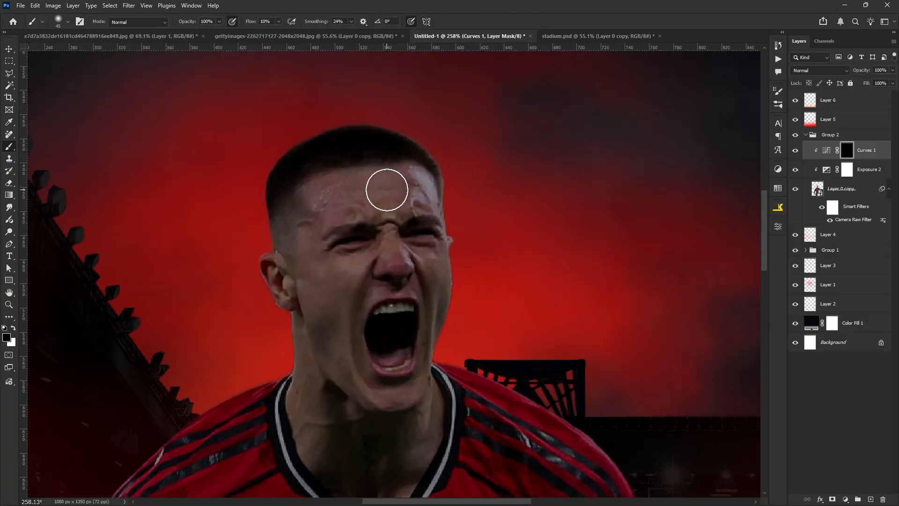
pyautogui.press('[')
pyautogui.press('[')
pyautogui.press('[')
pyautogui.press('[')
pyautogui.press('[')
pyautogui.press('[')
pyautogui.press('x')
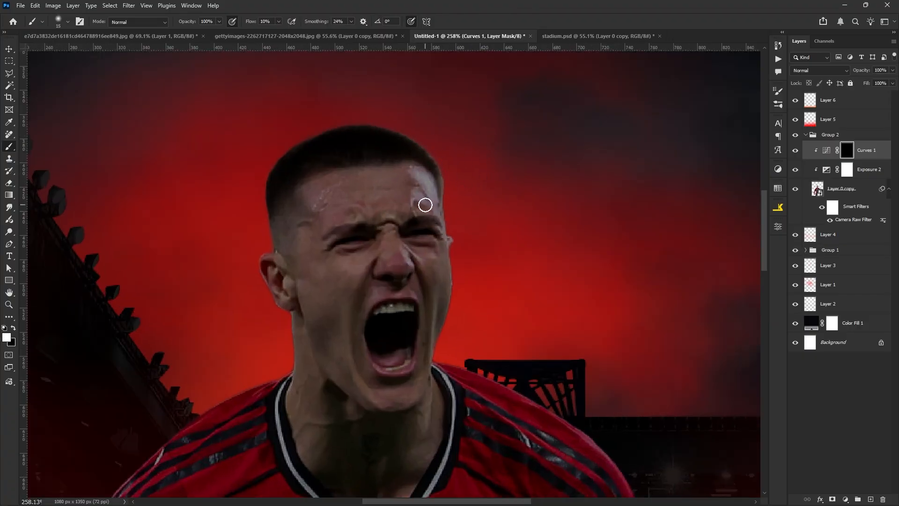
pyautogui.press(']')
pyautogui.press(']')
pyautogui.press(']')
pyautogui.press(']')
pyautogui.press(']')
pyautogui.press('[')
pyautogui.press('[')
pyautogui.press('[')
pyautogui.press('[')
pyautogui.press('[')
pyautogui.press('[')
pyautogui.press('[')
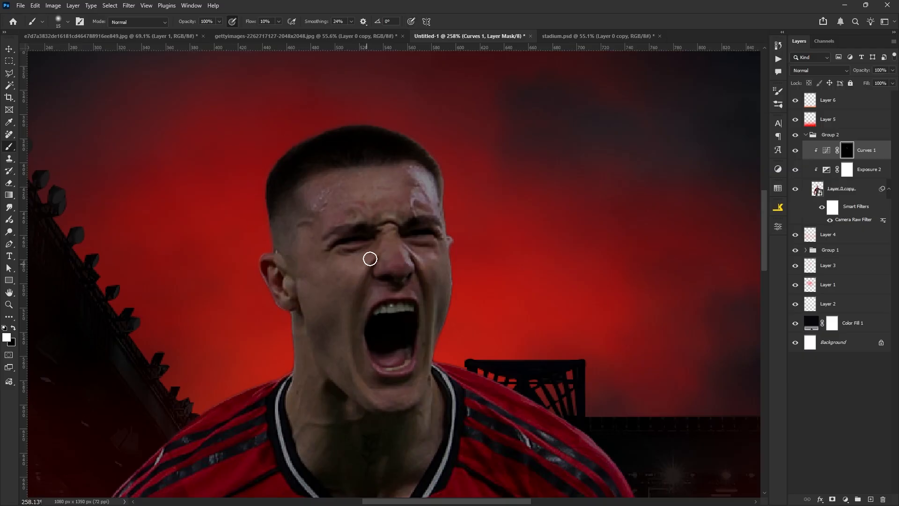
pyautogui.scroll(-2, 351, 331)
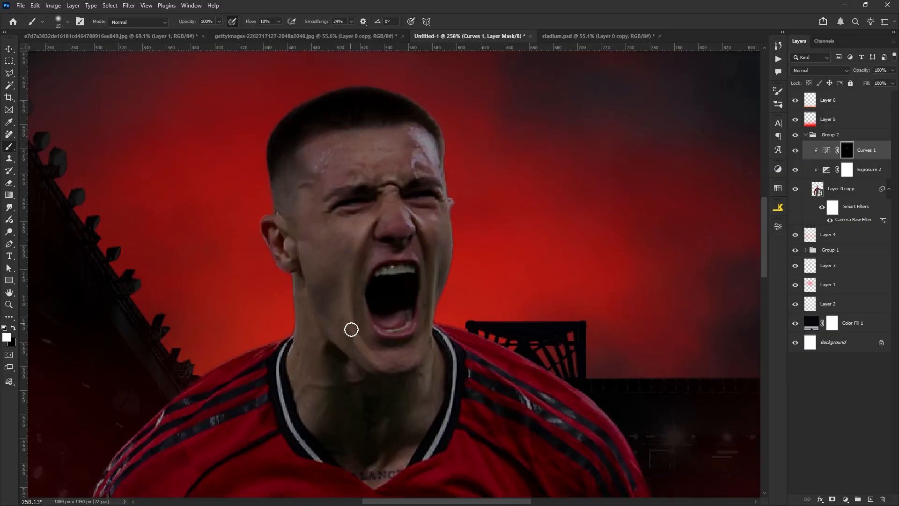
# - Raise the brush flow to 100% and strengthen the white strokes over the face highlights on the Curves 1 mask, varying the brush size up to 30 px
pyautogui.moveTo(250, 24); pyautogui.dragTo(388, 111)
pyautogui.press('[')
pyautogui.scroll(-1, 352, 263)
pyautogui.moveTo(363, 233); pyautogui.dragTo(368, 297)
pyautogui.press(']')
pyautogui.press(']')
pyautogui.press(']')
pyautogui.press(']')
pyautogui.press(']')
pyautogui.press(']')
pyautogui.press(']')
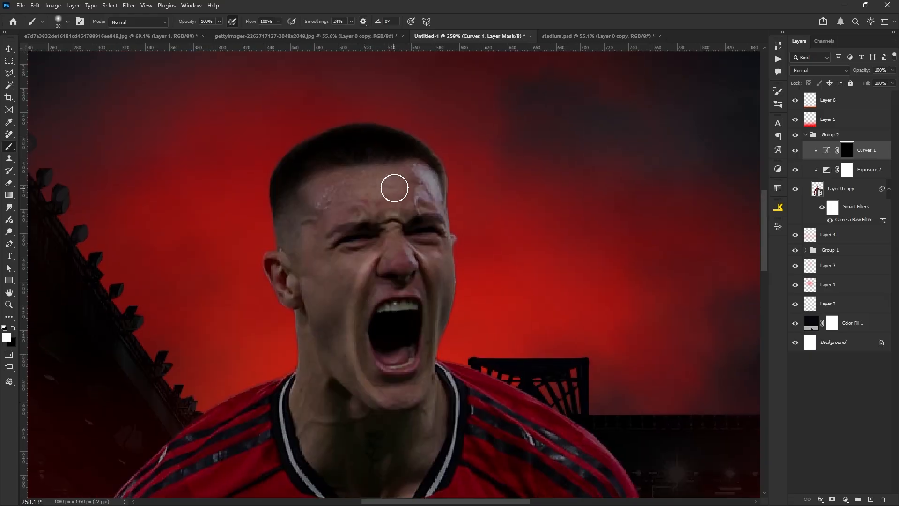
pyautogui.press('[')
pyautogui.press('[')
pyautogui.press('[')
pyautogui.press('[')
pyautogui.press('[')
pyautogui.press('[')
pyautogui.press('[')
pyautogui.press('[')
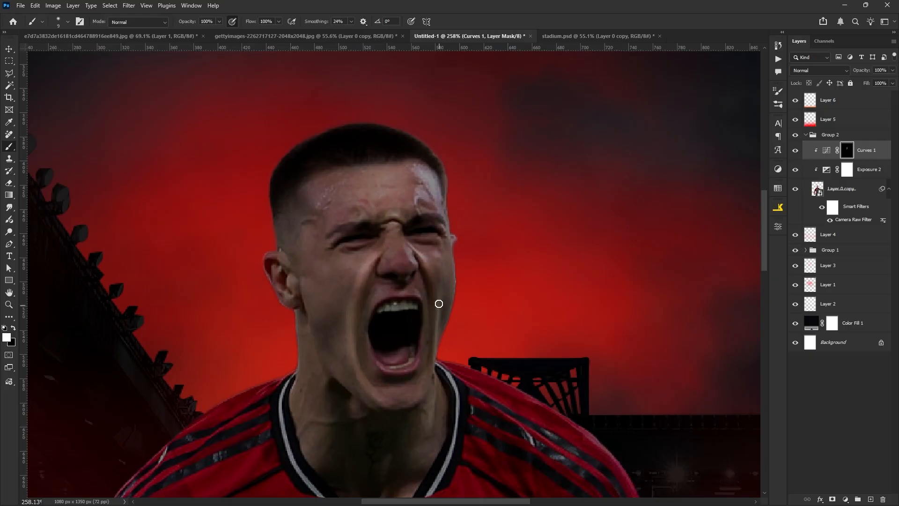
pyautogui.press(']')
pyautogui.press(']')
pyautogui.press(']')
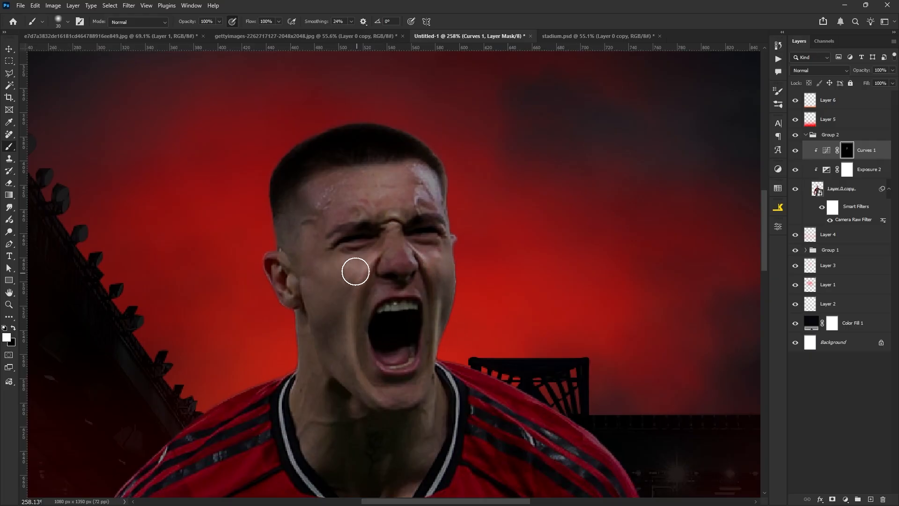
# - On the Curves 1 mask, paint white over the lit areas of the neck and the jersey's upper chest, reducing the brush to 15 px
pyautogui.scroll(-5, 357, 255)
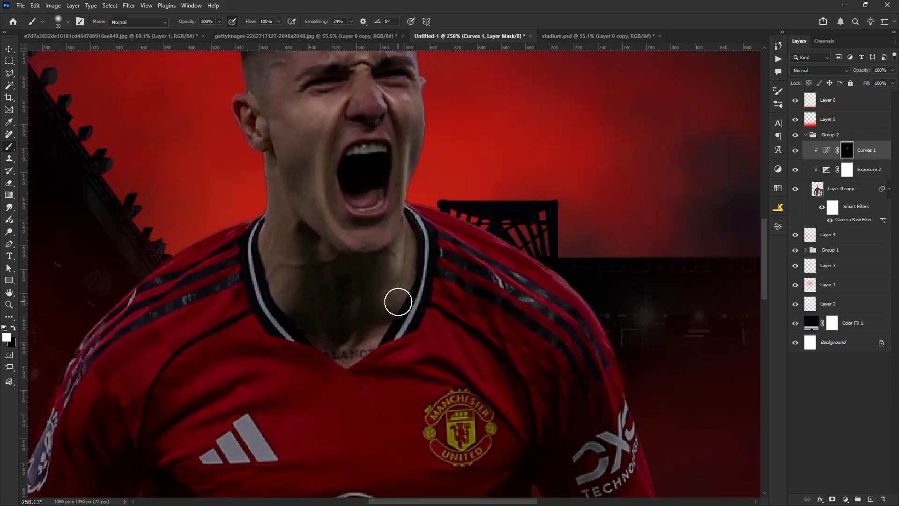
pyautogui.scroll(-3, 287, 305)
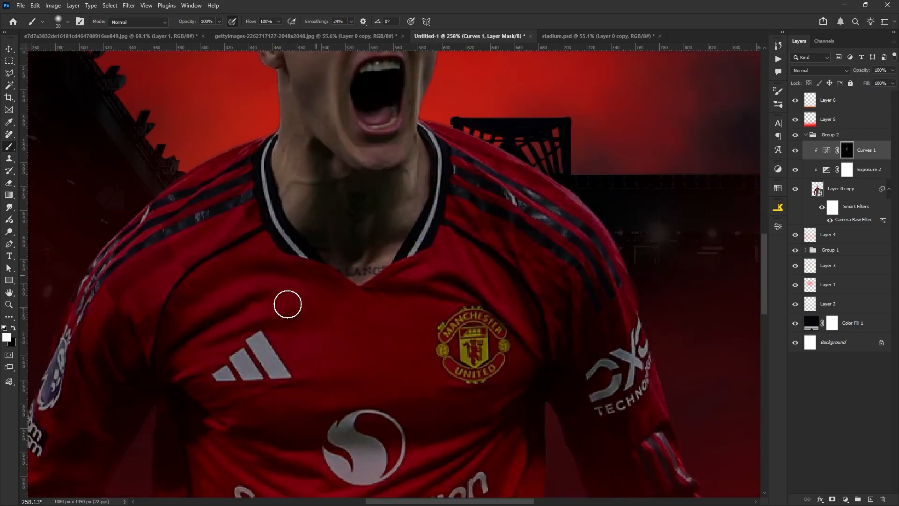
pyautogui.press('[')
pyautogui.press('[')
pyautogui.press('[')
pyautogui.hscroll(3, 283, 315)
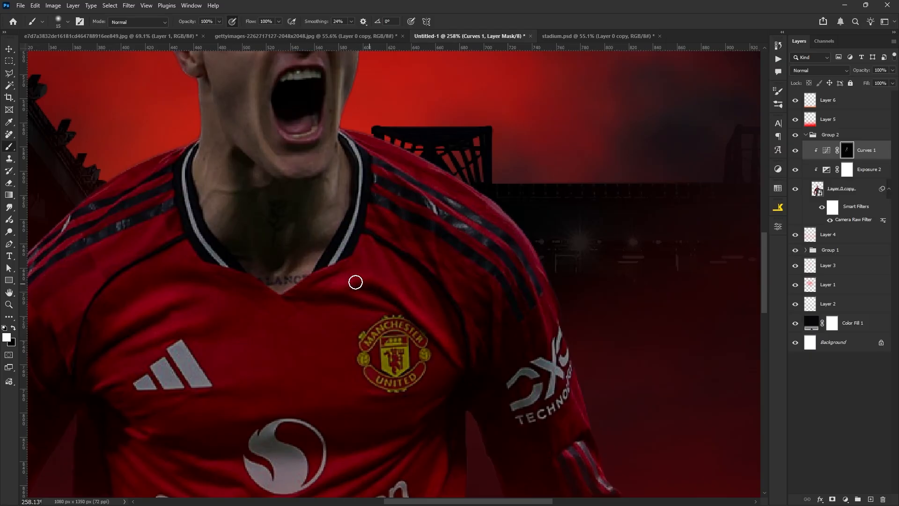
pyautogui.moveTo(356, 280); pyautogui.dragTo(442, 198)
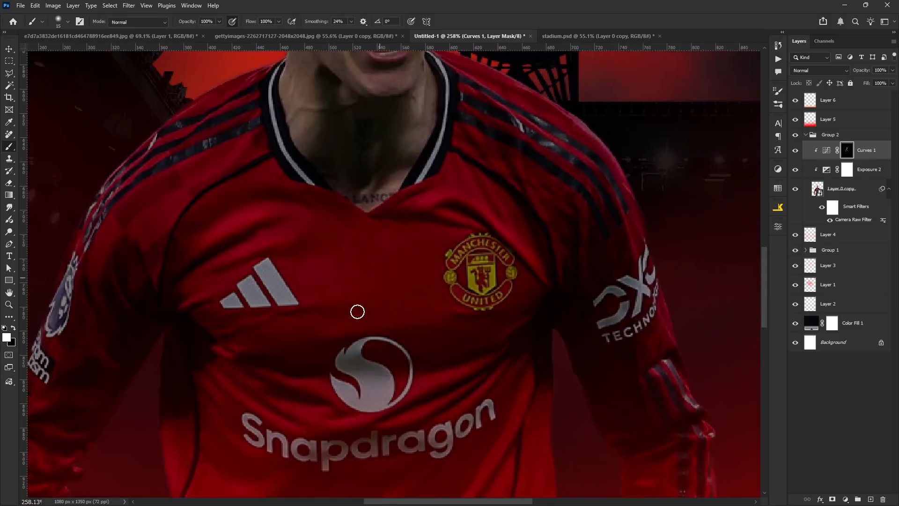
# - Brighten the jersey's fabric folds around the chest logos, the Snapdragon lettering and the lower shirt with white strokes on the Curves 1 mask
pyautogui.moveTo(273, 275); pyautogui.dragTo(305, 210)
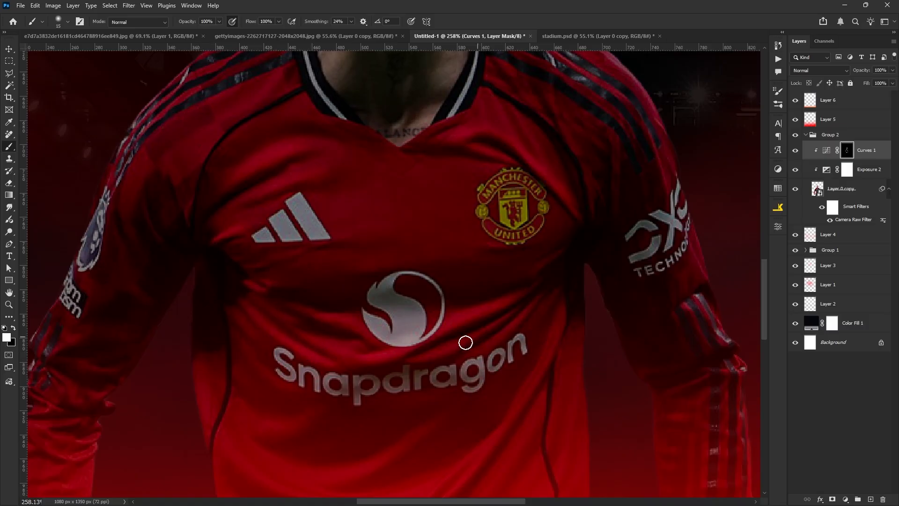
pyautogui.scroll(-3, 576, 204)
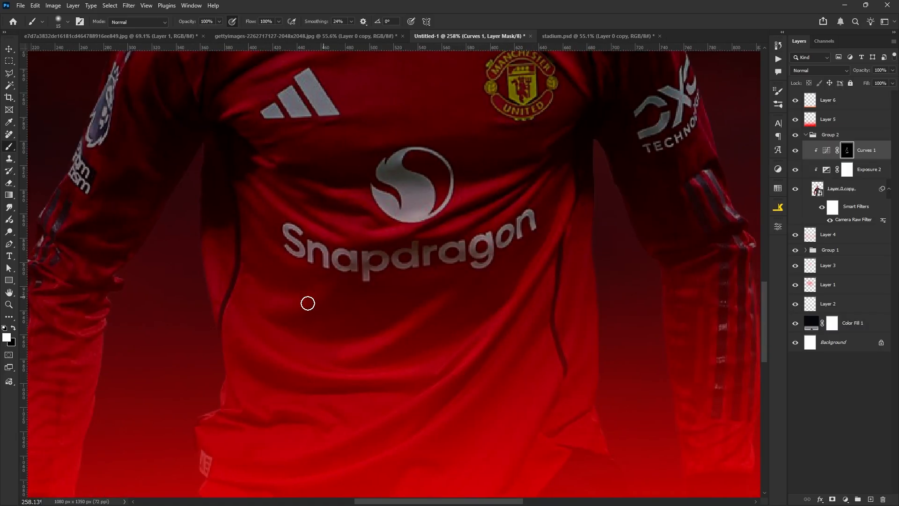
pyautogui.moveTo(314, 234)
pyautogui.mouseDown()
pyautogui.moveTo(329, 289)
pyautogui.moveTo(389, 393)
pyautogui.mouseUp()
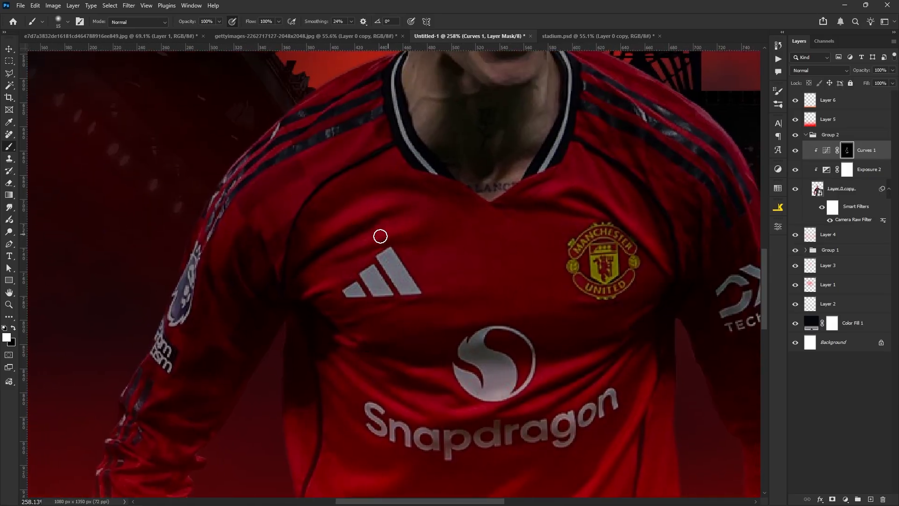
pyautogui.moveTo(459, 245); pyautogui.dragTo(338, 252)
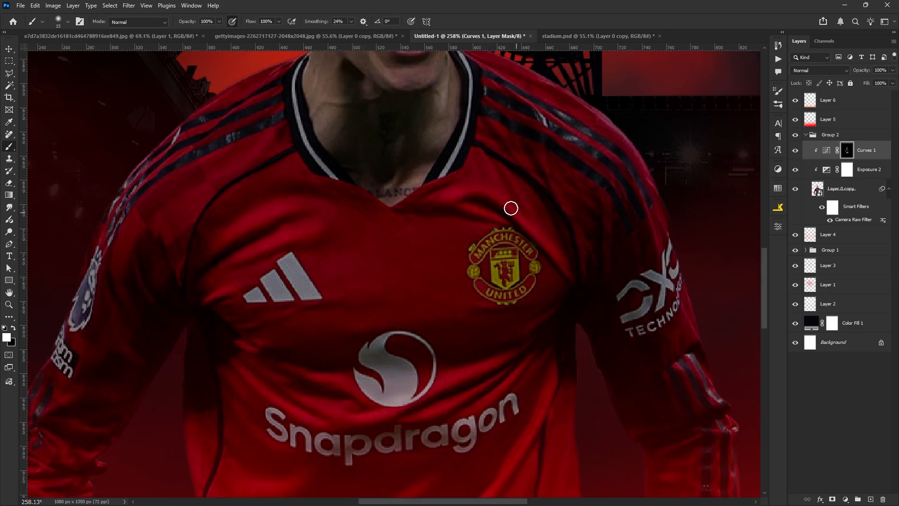
pyautogui.moveTo(561, 269); pyautogui.dragTo(487, 243)
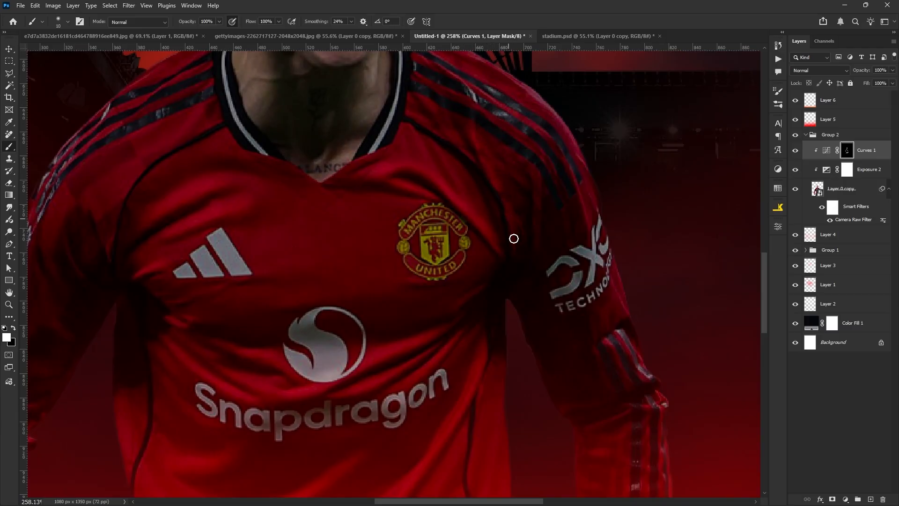
# - Paint white on the Curves 1 mask along the creases of both jersey sleeves with a 10 px brush
pyautogui.moveTo(493, 247)
pyautogui.mouseDown()
pyautogui.moveTo(512, 219)
pyautogui.moveTo(749, 105)
pyautogui.mouseUp()
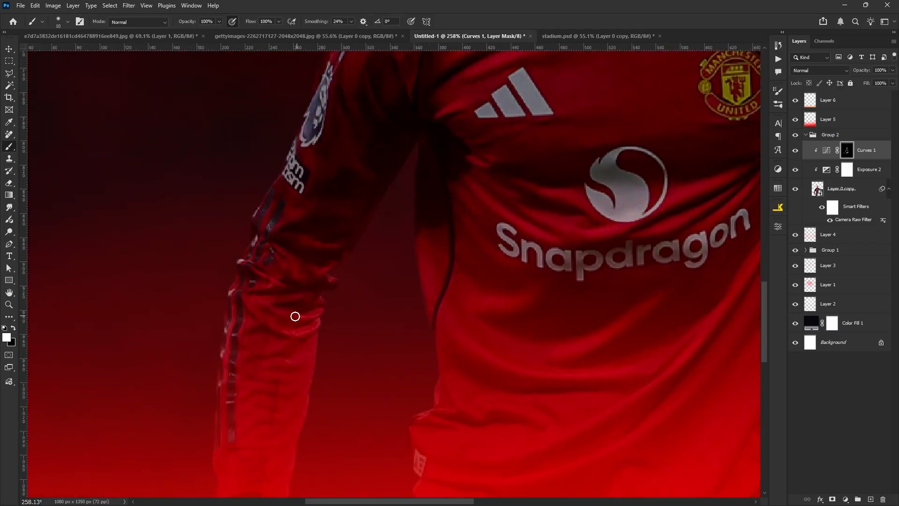
pyautogui.scroll(3, 301, 270)
pyautogui.scroll(3, 312, 237)
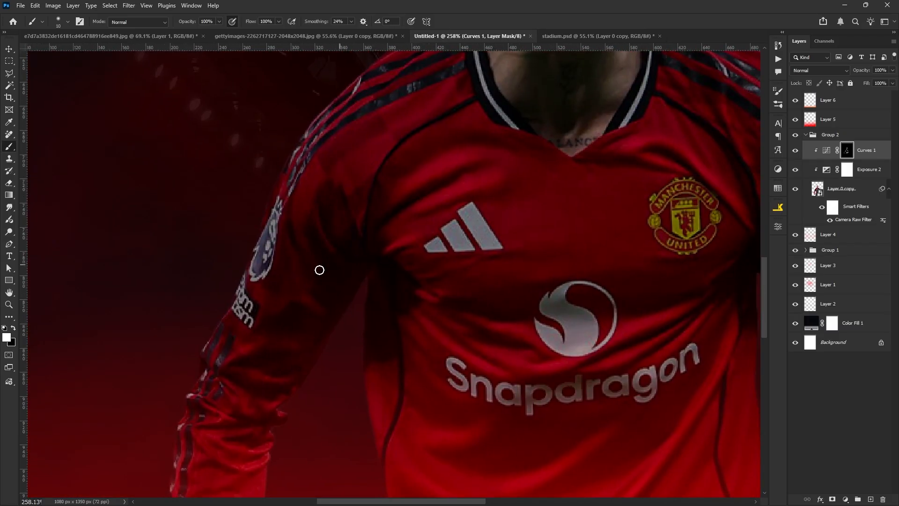
pyautogui.moveTo(347, 278); pyautogui.dragTo(231, 270)
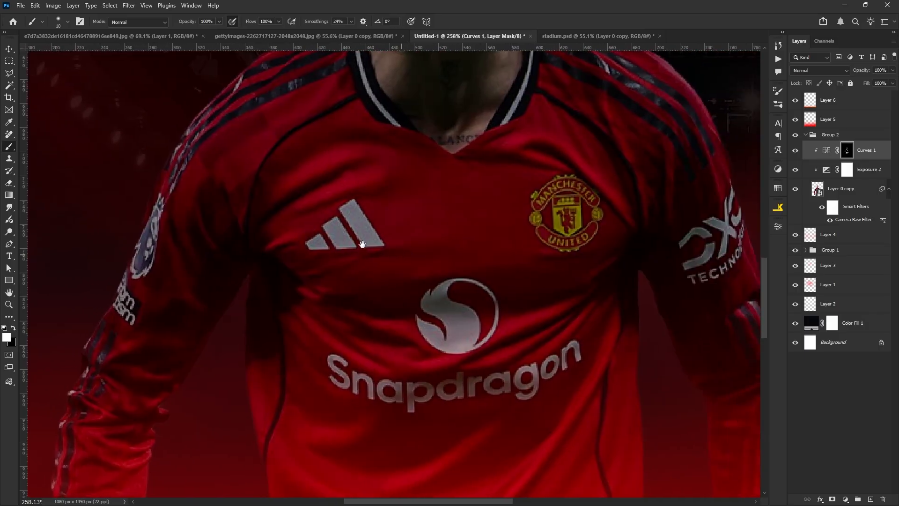
pyautogui.moveTo(435, 268); pyautogui.dragTo(309, 241)
pyautogui.moveTo(374, 287); pyautogui.dragTo(326, 174)
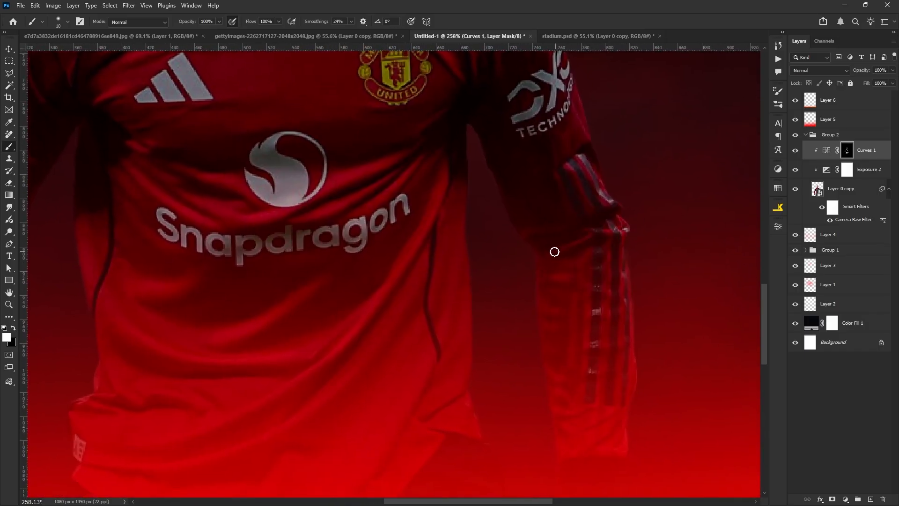
pyautogui.moveTo(575, 197); pyautogui.dragTo(589, 407)
pyautogui.moveTo(475, 297); pyautogui.dragTo(538, 372)
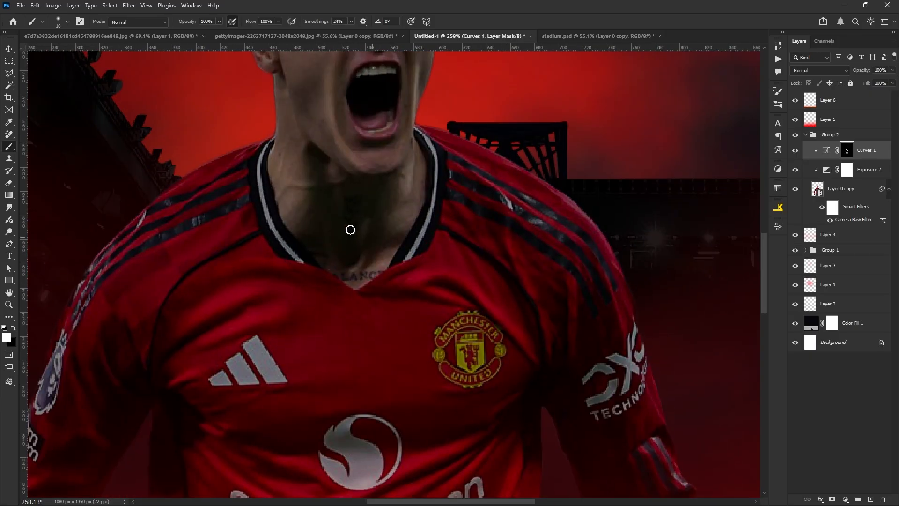
# - Refine the Curves 1 mask with further 10 px white strokes over the jersey's shoulder and sleeve highlights
pyautogui.scroll(-1, 345, 218)
pyautogui.moveTo(193, 221); pyautogui.dragTo(391, 176)
pyautogui.scroll(2, 391, 176)
pyautogui.moveTo(316, 358); pyautogui.dragTo(395, 59)
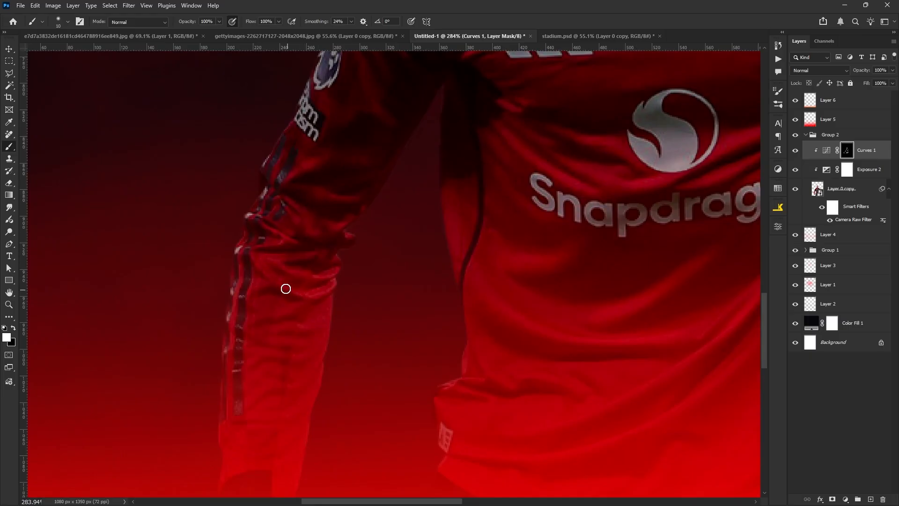
pyautogui.moveTo(337, 235); pyautogui.dragTo(275, 304)
pyautogui.moveTo(314, 222); pyautogui.dragTo(318, 309)
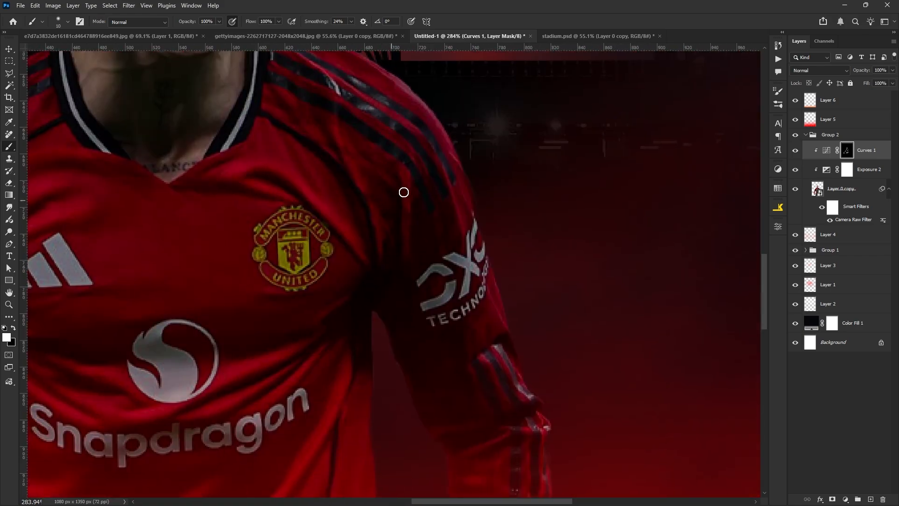
# - Add a second Curves adjustment above Curves 1 in Group 2, clipped to the player, and lower its RGB midtones slightly
pyautogui.scroll(-5, 536, 440)
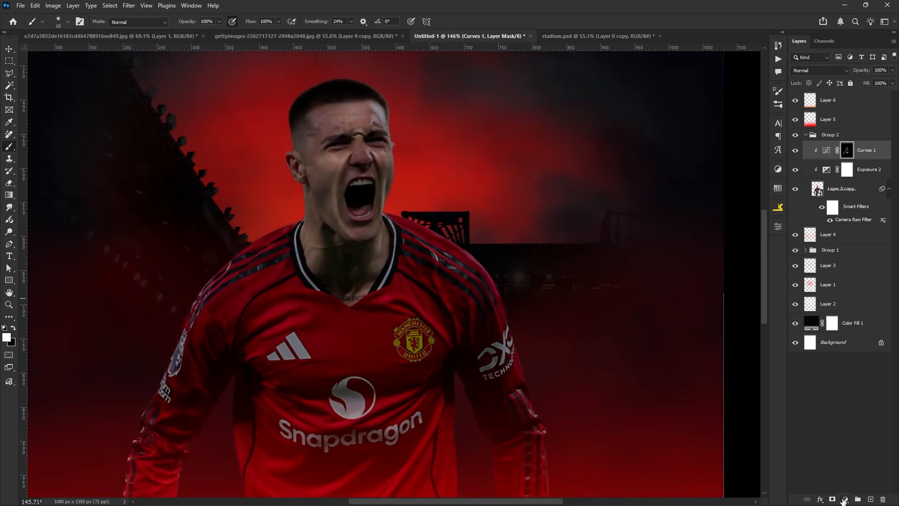
pyautogui.click(844, 499)
pyautogui.click(847, 360)
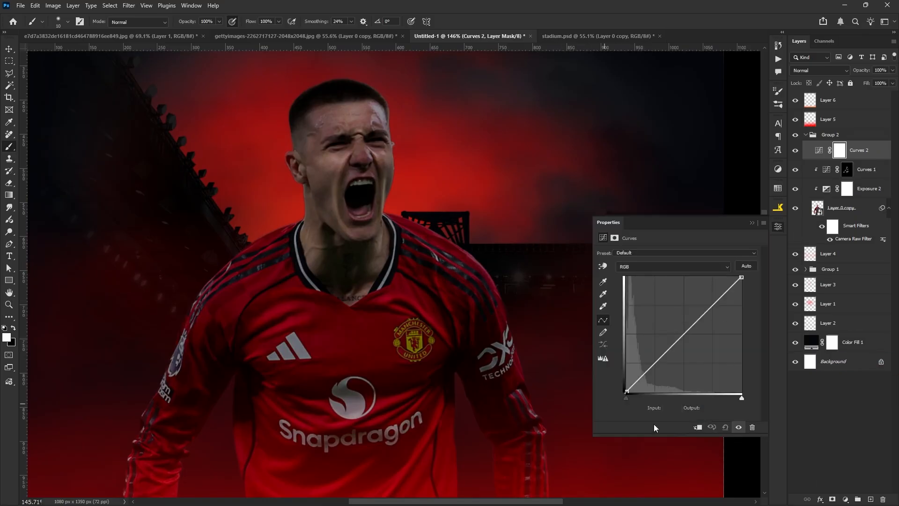
pyautogui.click(698, 427)
pyautogui.moveTo(687, 331); pyautogui.dragTo(686, 347)
pyautogui.click(752, 223)
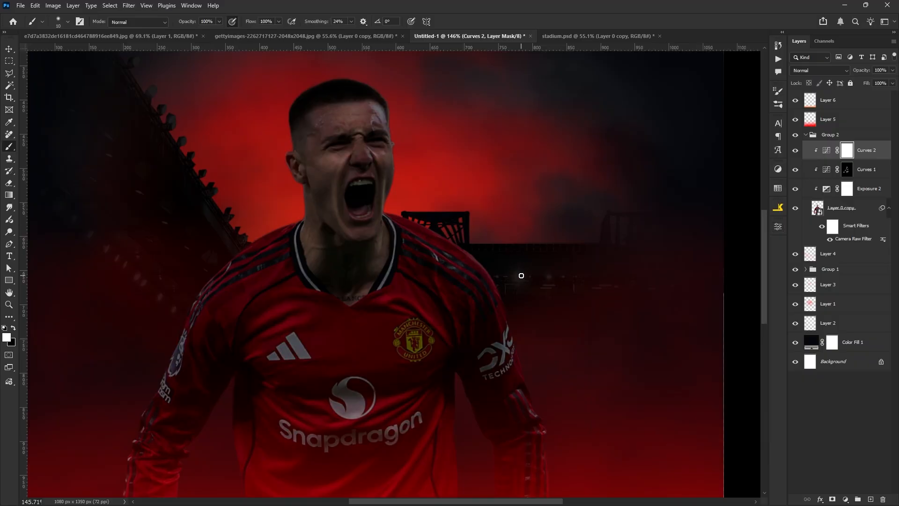
# - Invert the Curves 2 mask to black and paint white over the shadowed parts of the player's face with a 25 px brush
pyautogui.hotkey('ctrl', 'i')
pyautogui.scroll(4, 331, 125)
pyautogui.moveTo(318, 138); pyautogui.dragTo(319, 154)
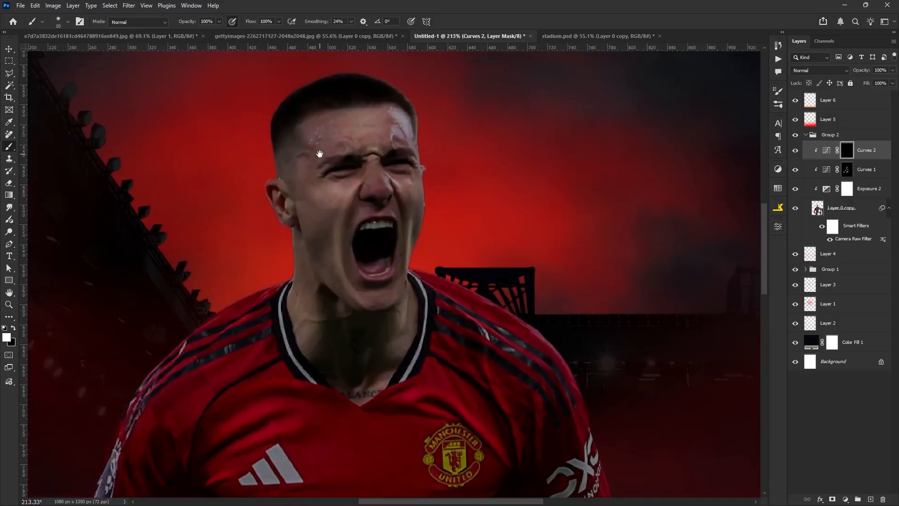
pyautogui.press(']')
pyautogui.press(']')
pyautogui.press(']')
pyautogui.press(']')
pyautogui.press(']')
pyautogui.moveTo(300, 176); pyautogui.dragTo(320, 239)
pyautogui.scroll(-3, 341, 273)
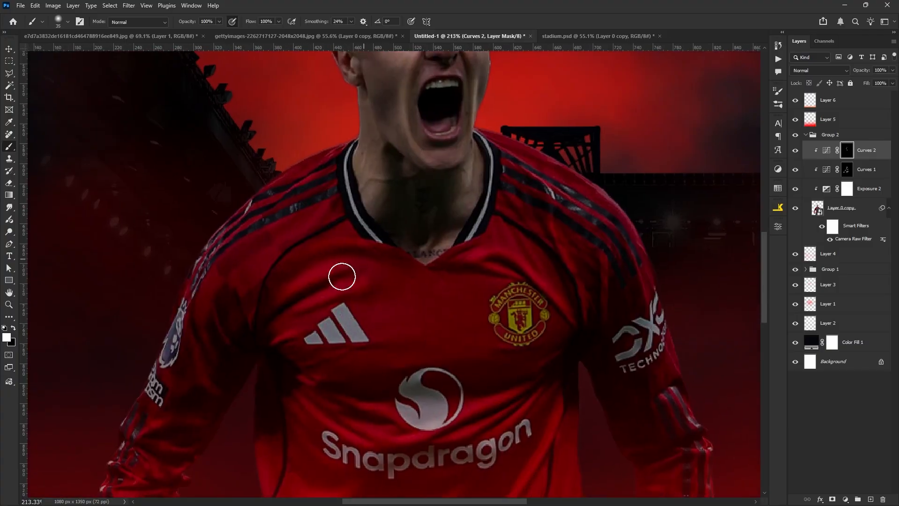
# - Deepen the fabric shadows across the jersey's chest by painting white on the Curves 2 mask with a 10 px brush
pyautogui.press('[')
pyautogui.press('[')
pyautogui.press('[')
pyautogui.press('[')
pyautogui.moveTo(531, 323); pyautogui.dragTo(552, 205)
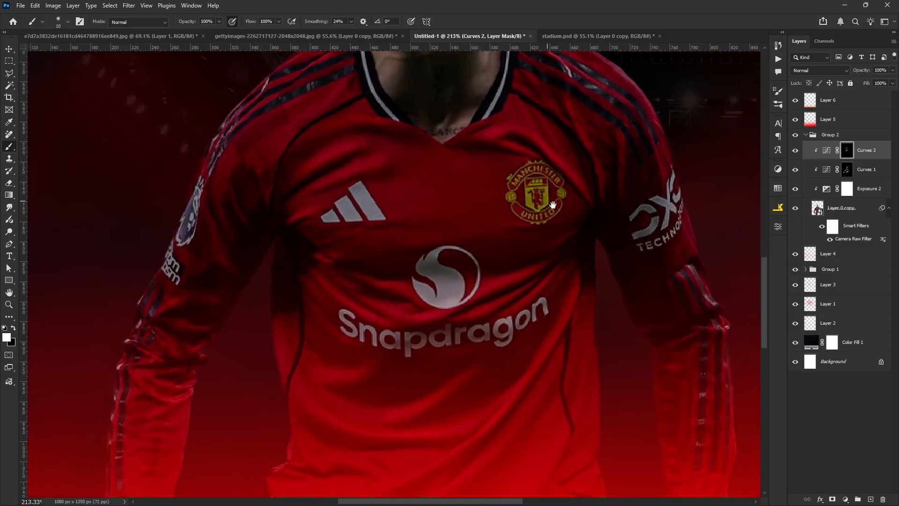
# - Enlarge the brush and paint white on the Curves 2 mask over the lower jersey's shadows around and below the Snapdragon lettering
pyautogui.press(']')
pyautogui.press(']')
pyautogui.press(']')
pyautogui.press(']')
pyautogui.press(']')
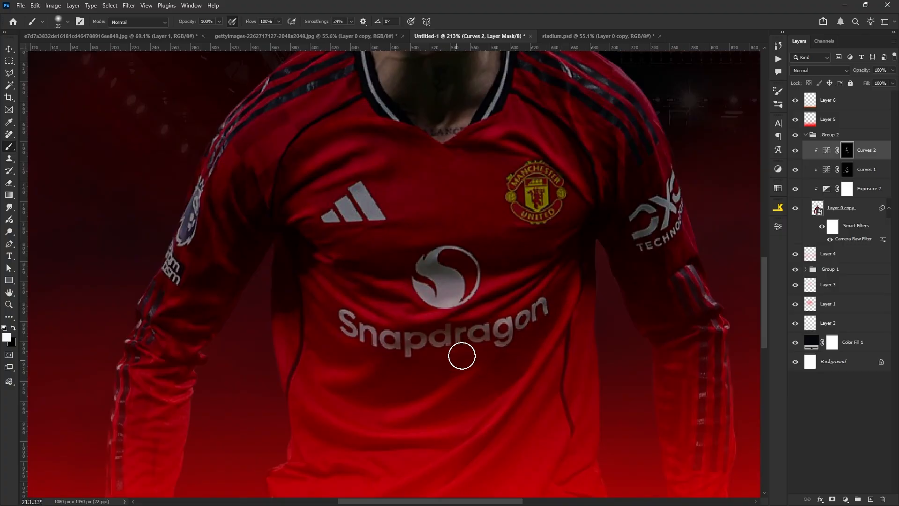
pyautogui.scroll(-3, 478, 267)
# - Deepen the shadows around the jersey's shoulder and upper sleeve by painting white on the Curves 2 mask with 15 and 25 px brushes
pyautogui.moveTo(473, 275)
pyautogui.mouseDown()
pyautogui.moveTo(438, 327)
pyautogui.moveTo(413, 468)
pyautogui.mouseUp()
pyautogui.press('[')
pyautogui.press('[')
pyautogui.press('[')
pyautogui.press('[')
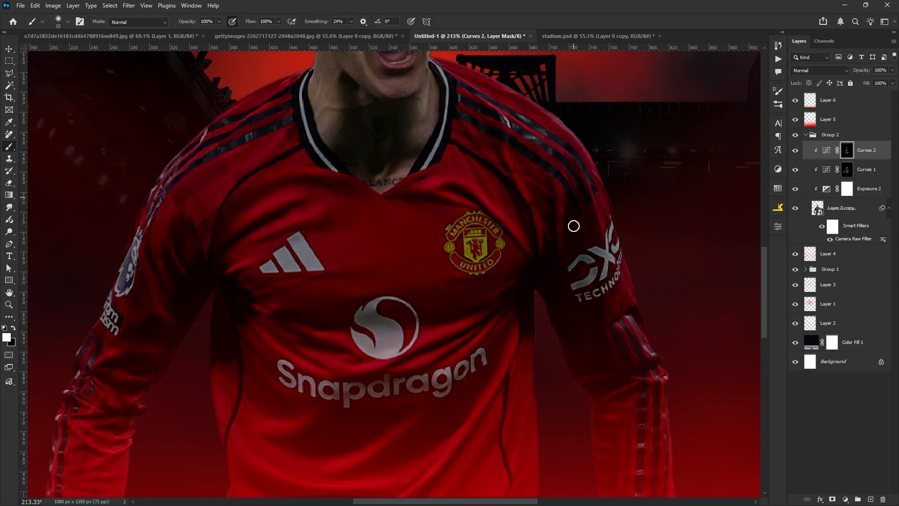
pyautogui.press(']')
pyautogui.press(']')
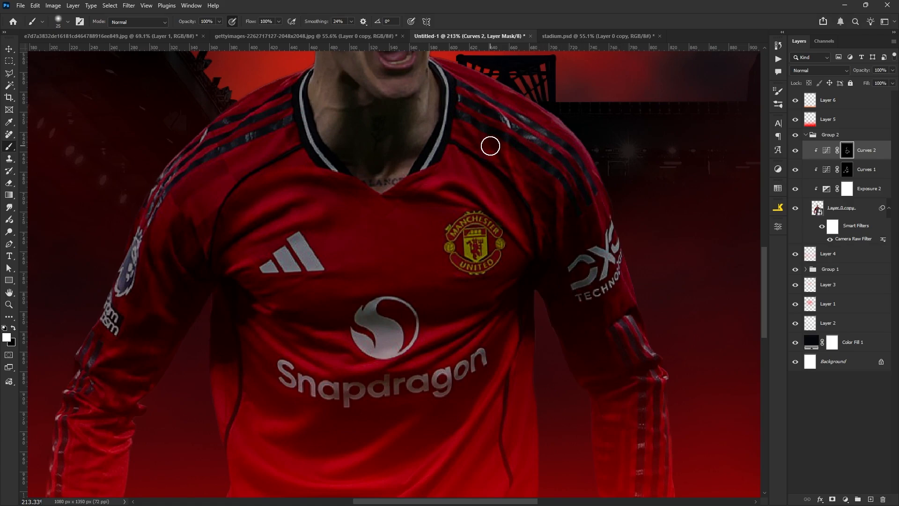
pyautogui.moveTo(355, 205); pyautogui.dragTo(396, 235)
pyautogui.scroll(-1, 332, 189)
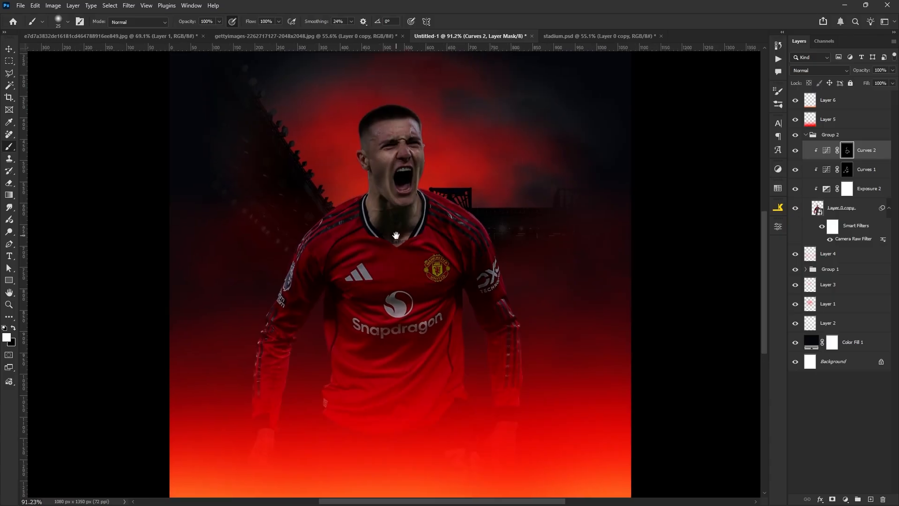
# - Compare the player's shading with Curves 2 and Curves 1 each hidden and shown
pyautogui.click(795, 152)
pyautogui.click(796, 152)
pyautogui.click(795, 153)
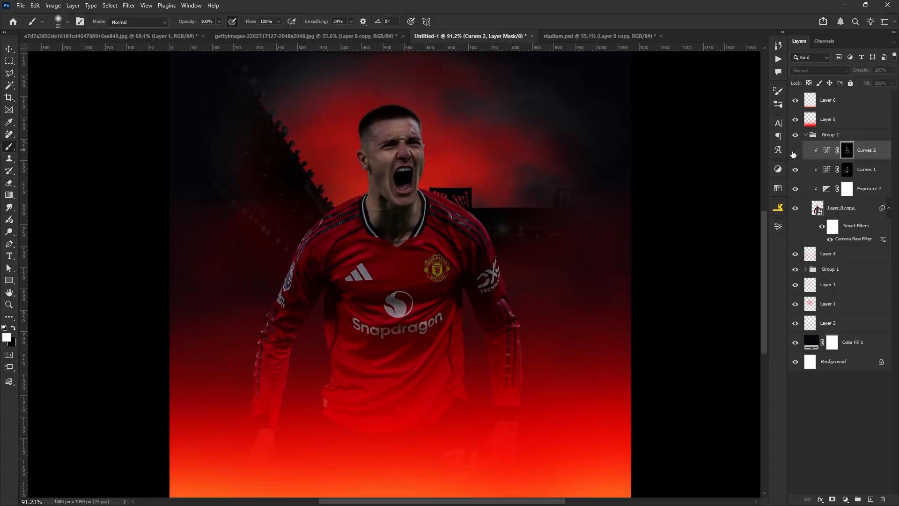
pyautogui.click(794, 151)
pyautogui.click(795, 170)
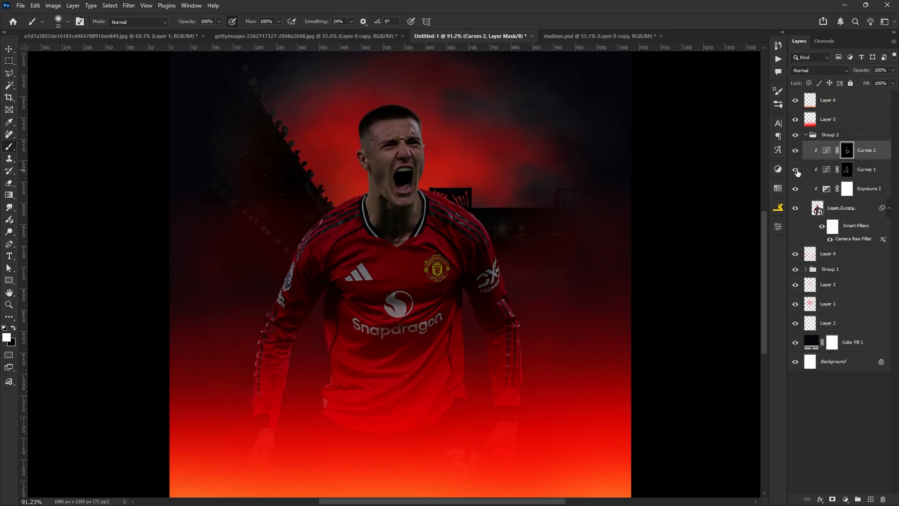
pyautogui.click(795, 170)
pyautogui.click(796, 170)
pyautogui.click(795, 170)
pyautogui.scroll(-2, 469, 199)
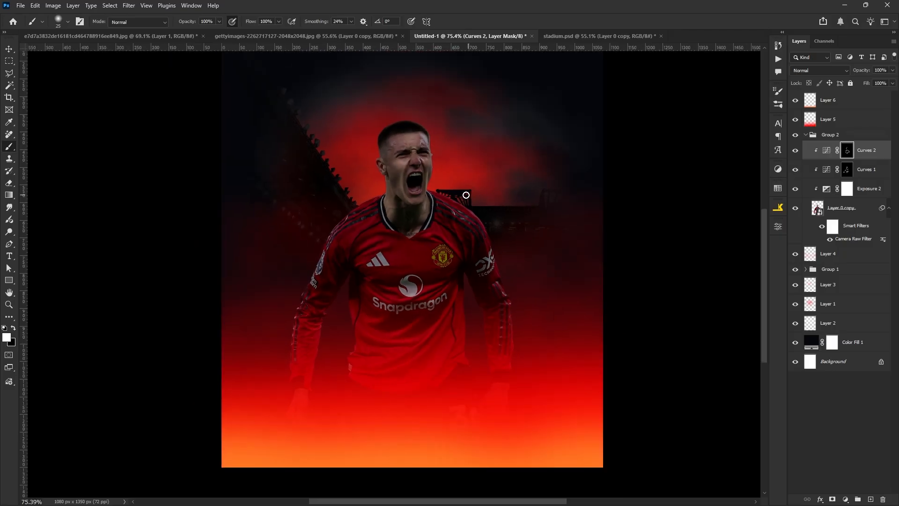
pyautogui.moveTo(443, 209); pyautogui.dragTo(450, 241)
pyautogui.scroll(1, 462, 227)
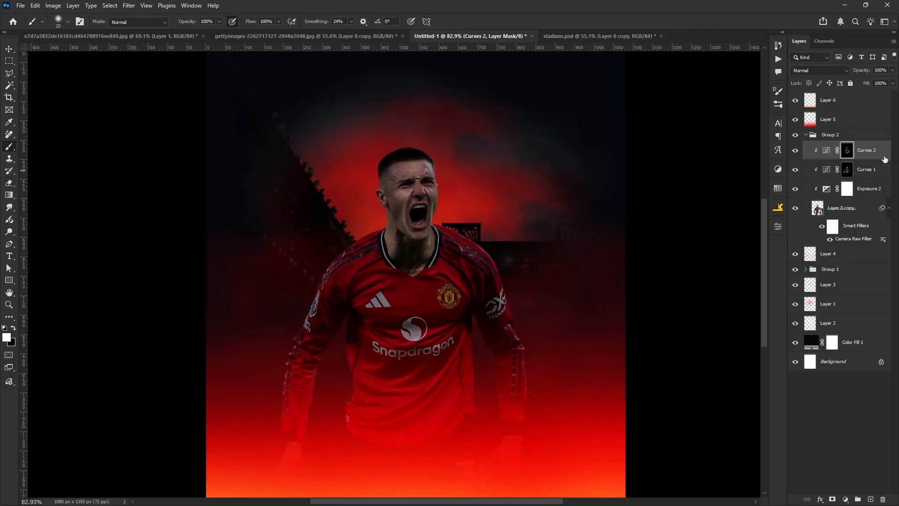
pyautogui.click(794, 151)
pyautogui.click(795, 151)
# - Soften the darkening on the player's face and jaw by painting black on the Curves 2 mask with a 40 px brush
pyautogui.scroll(5, 388, 248)
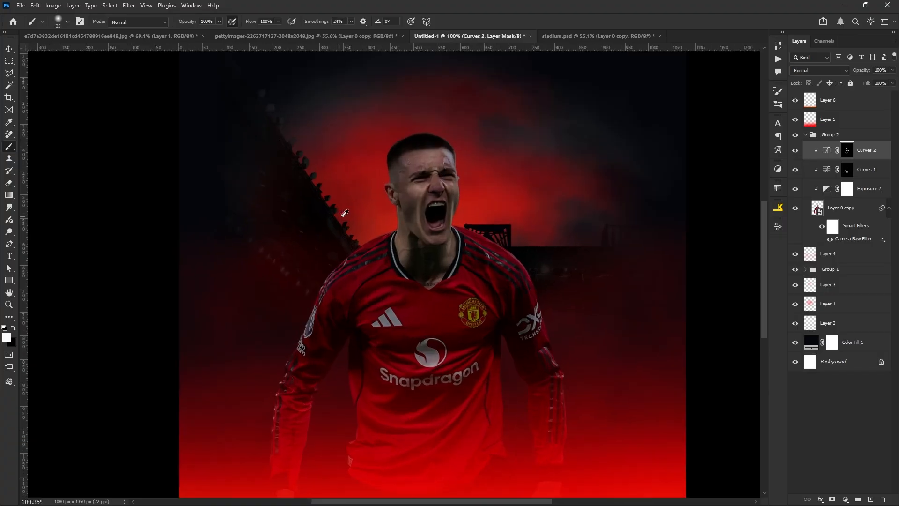
pyautogui.press('x')
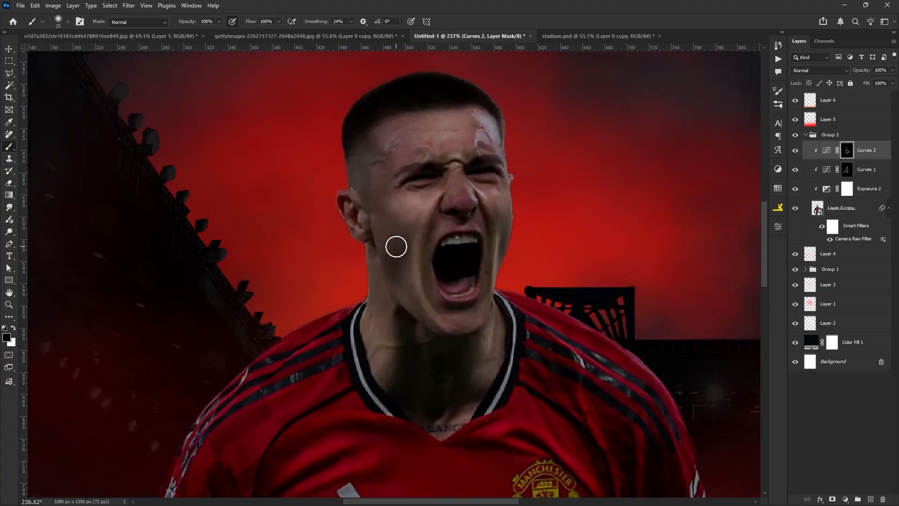
pyautogui.press(']')
pyautogui.press(']')
pyautogui.press(']')
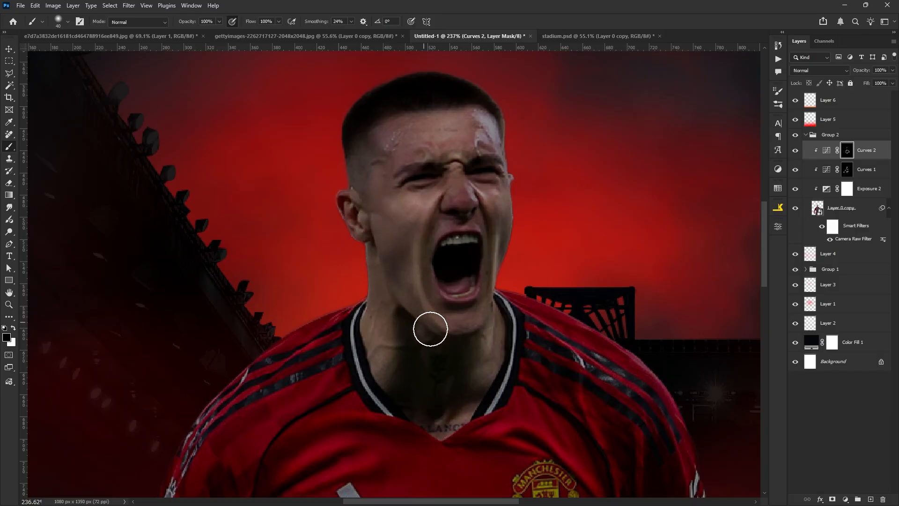
# - Examine the whole poster at several zoom levels to judge how the retouched Curves 2 shadows blend with the background
pyautogui.scroll(-5, 414, 281)
pyautogui.moveTo(405, 191); pyautogui.dragTo(396, 91)
pyautogui.scroll(-3, 397, 171)
pyautogui.scroll(-1, 396, 206)
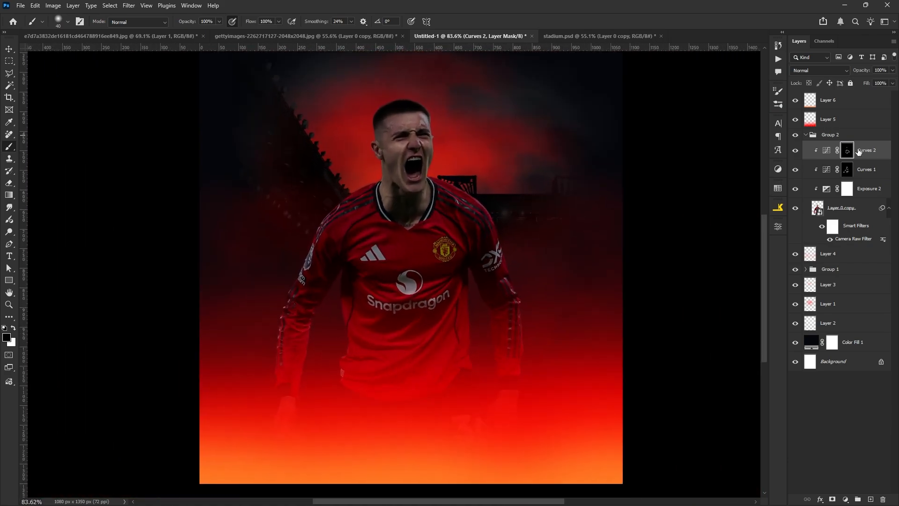
pyautogui.click(796, 151)
pyautogui.scroll(-1, 364, 237)
pyautogui.scroll(1, 364, 237)
pyautogui.moveTo(395, 220); pyautogui.dragTo(395, 225)
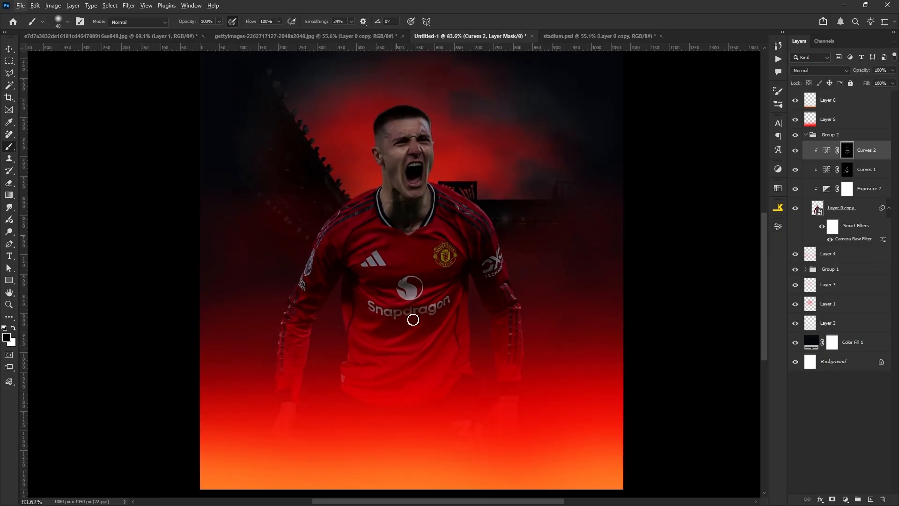
pyautogui.scroll(-2, 393, 293)
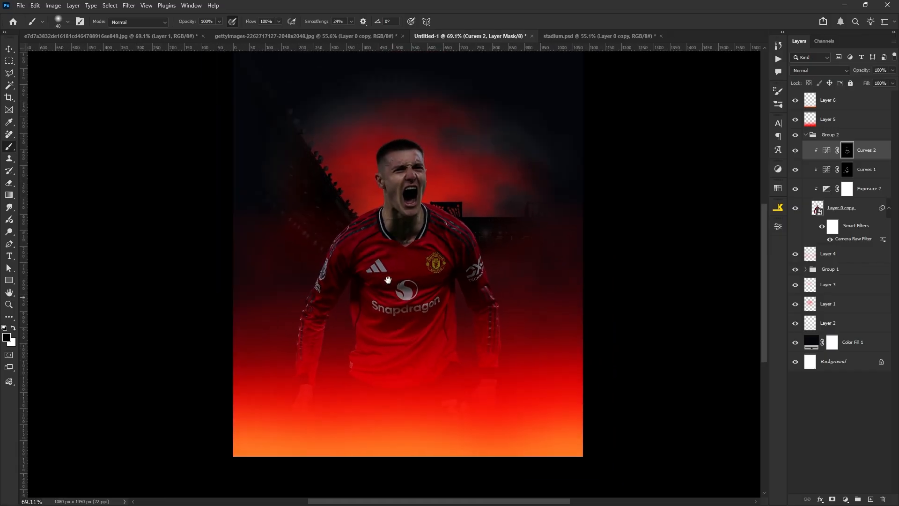
pyautogui.moveTo(388, 259)
pyautogui.mouseDown()
pyautogui.moveTo(393, 281)
pyautogui.moveTo(402, 265)
pyautogui.mouseUp()
pyautogui.scroll(1, 393, 281)
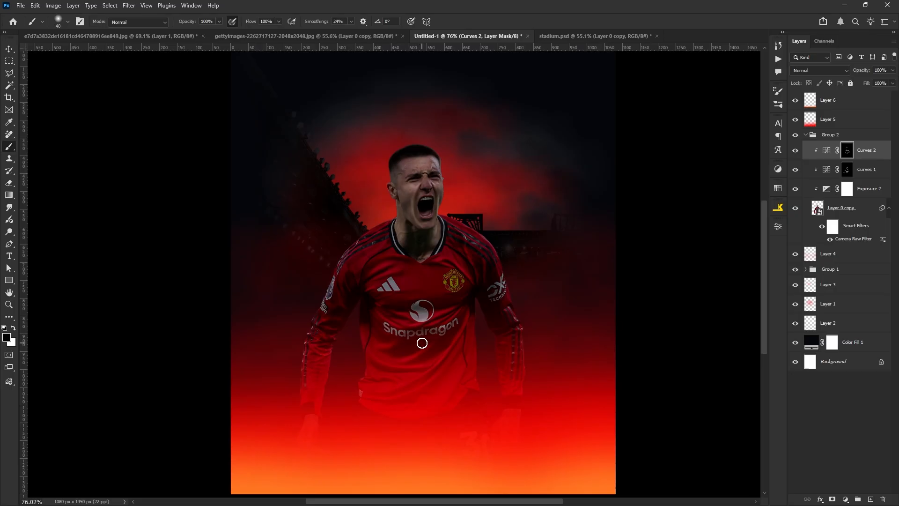
pyautogui.scroll(-1, 474, 190)
pyautogui.moveTo(458, 193); pyautogui.dragTo(456, 205)
pyautogui.scroll(1, 452, 204)
pyautogui.scroll(-1, 344, 226)
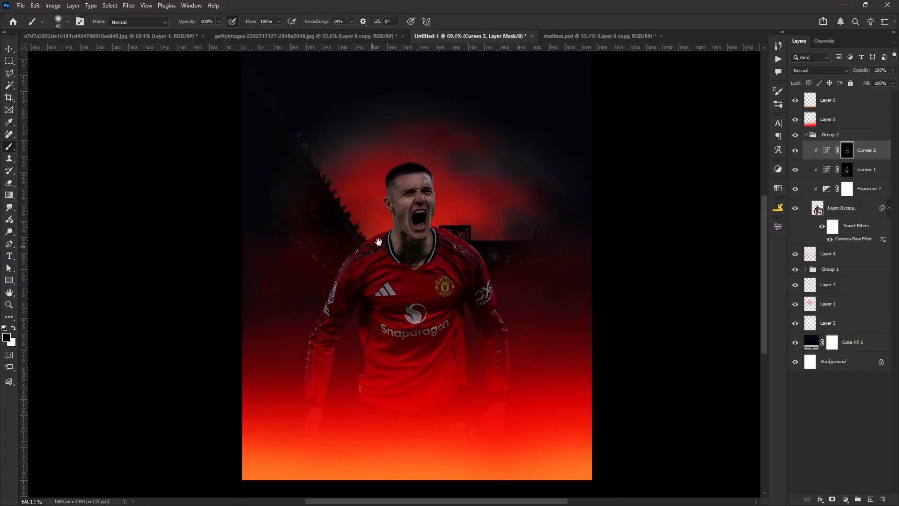
pyautogui.scroll(-1, 391, 234)
pyautogui.moveTo(377, 243); pyautogui.dragTo(410, 230)
pyautogui.scroll(2, 391, 235)
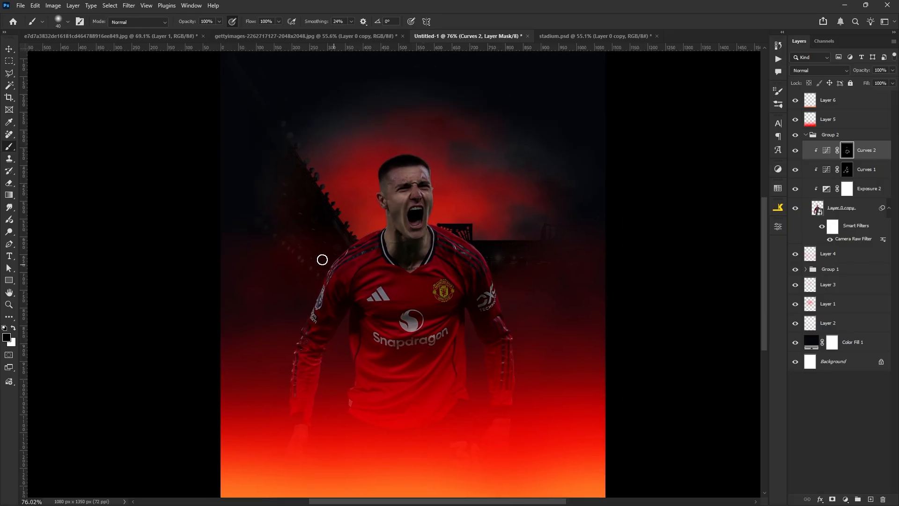
# - Collapse Group 2 and lower the opacity of Layer 5 and Layer 6 together to 79%
pyautogui.click(817, 155)
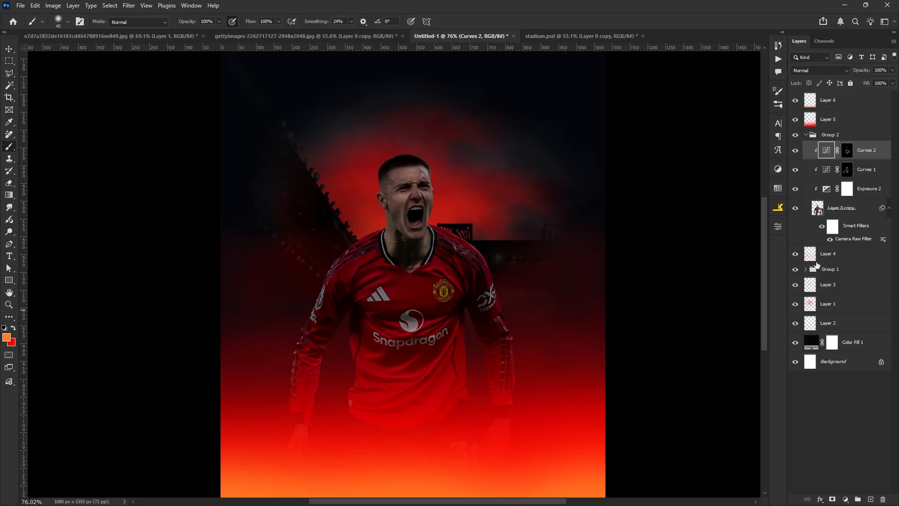
pyautogui.click(807, 136)
pyautogui.click(828, 119)
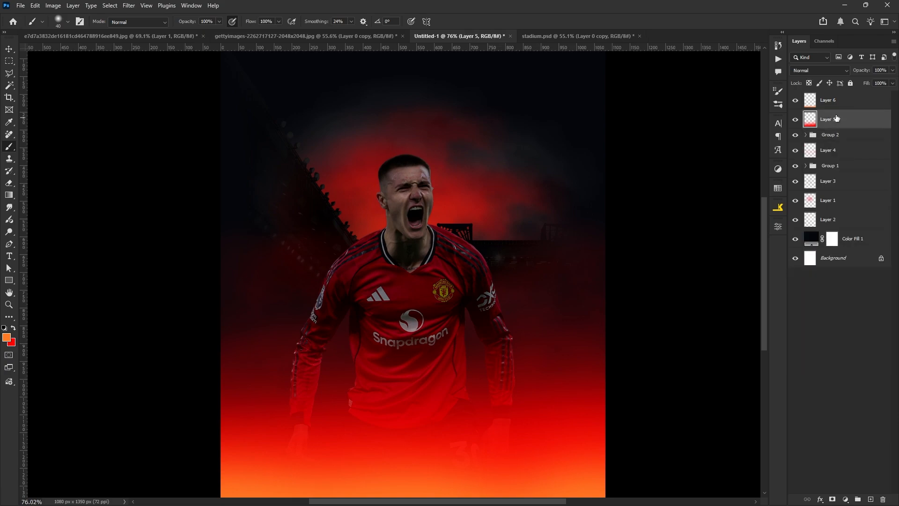
pyautogui.keyDown('shift'); pyautogui.click(828, 100); pyautogui.keyUp('shift')
pyautogui.scroll(-2, 456, 191)
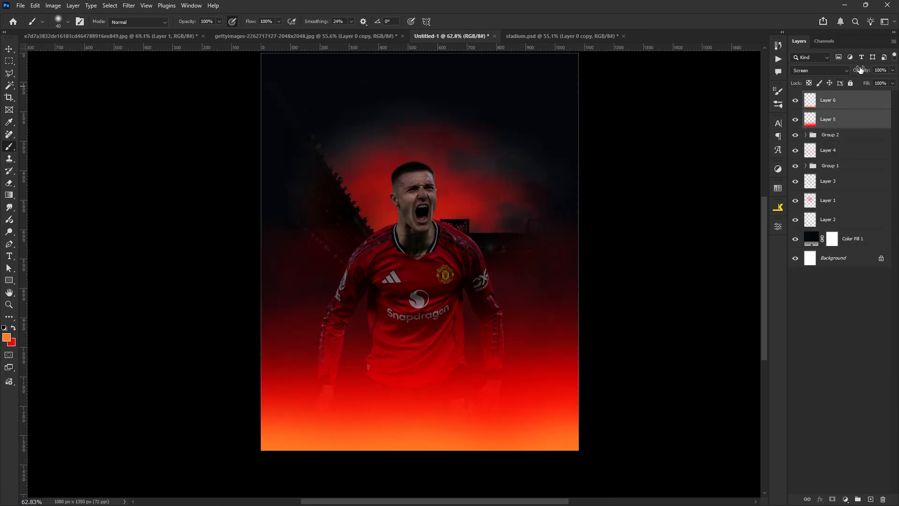
pyautogui.moveTo(859, 72); pyautogui.dragTo(855, 71)
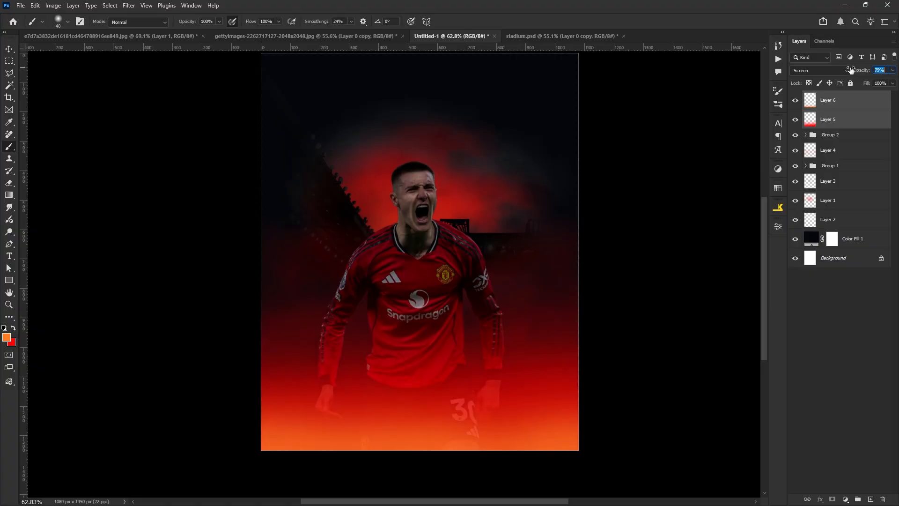
pyautogui.press('v')
# - Add a Hue/Saturation adjustment above Curves 2 in Group 2 and clip it to the player
pyautogui.scroll(3, 449, 183)
pyautogui.click(806, 136)
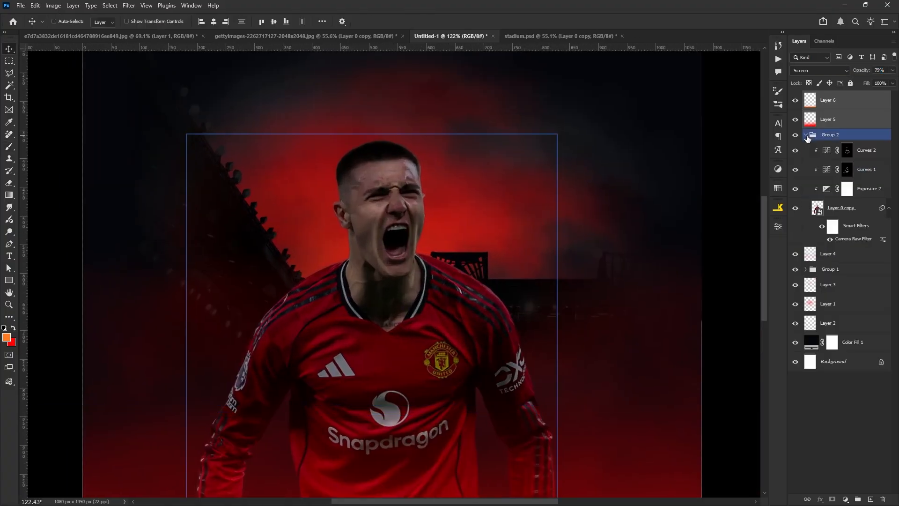
pyautogui.click(826, 150)
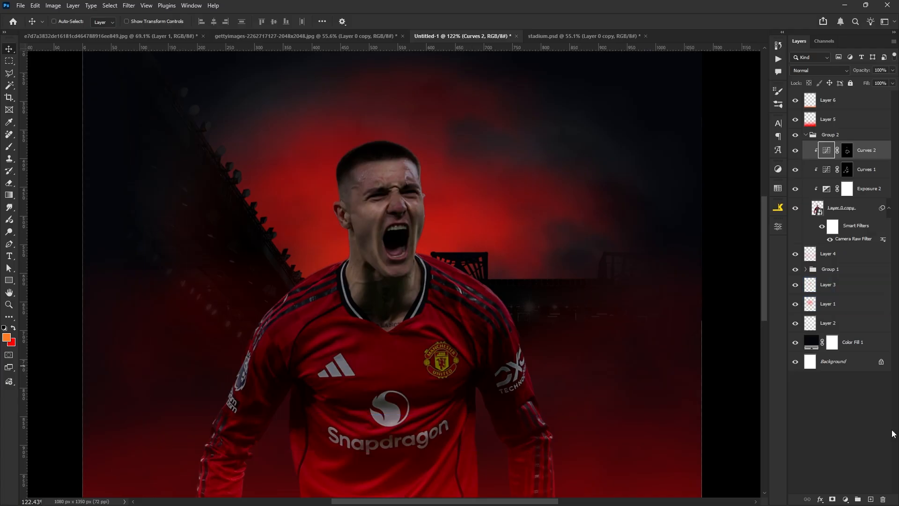
pyautogui.scroll(2, 426, 213)
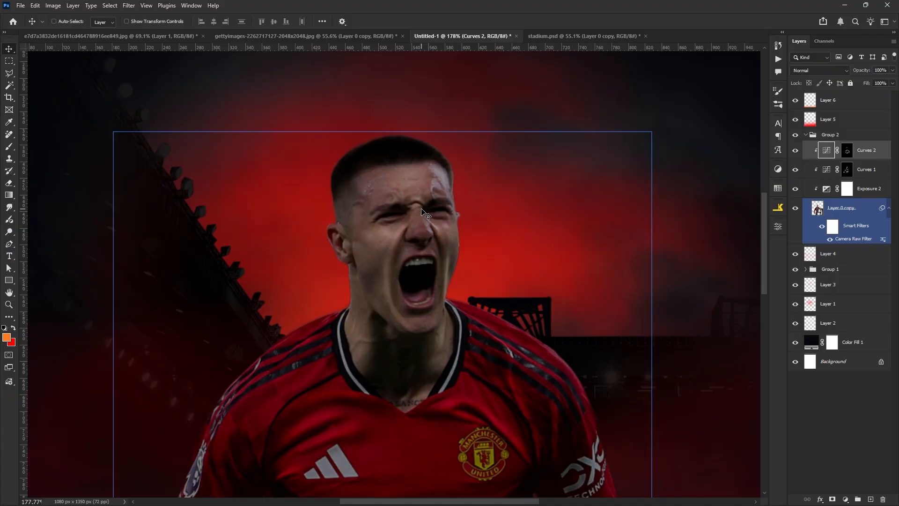
pyautogui.scroll(-3, 531, 288)
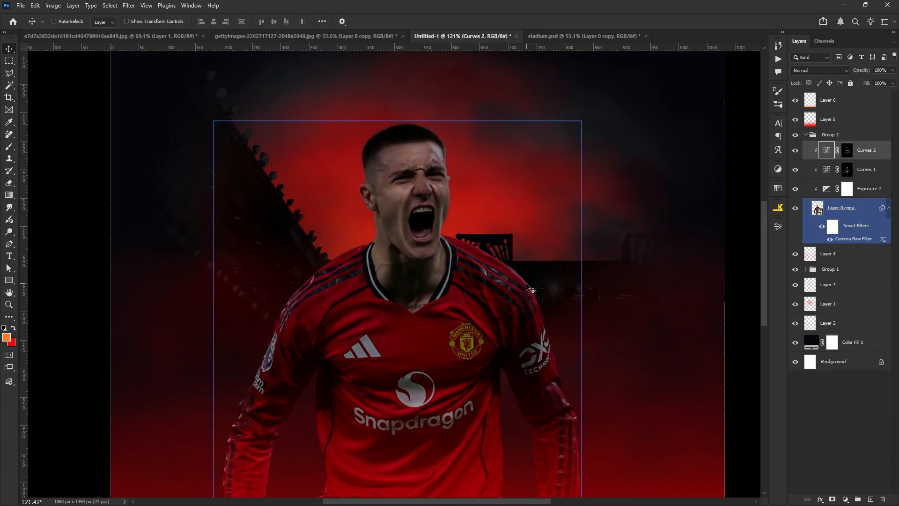
pyautogui.click(839, 323)
pyautogui.click(848, 458)
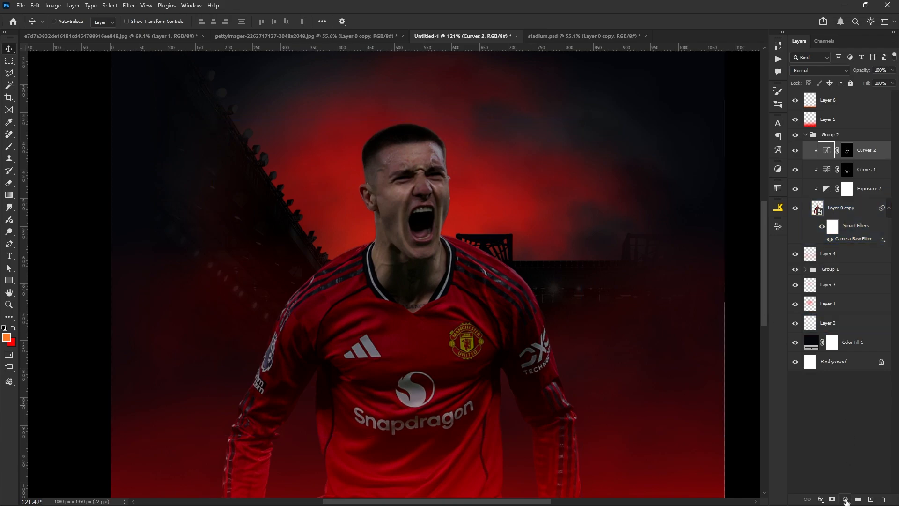
pyautogui.click(847, 500)
pyautogui.click(842, 384)
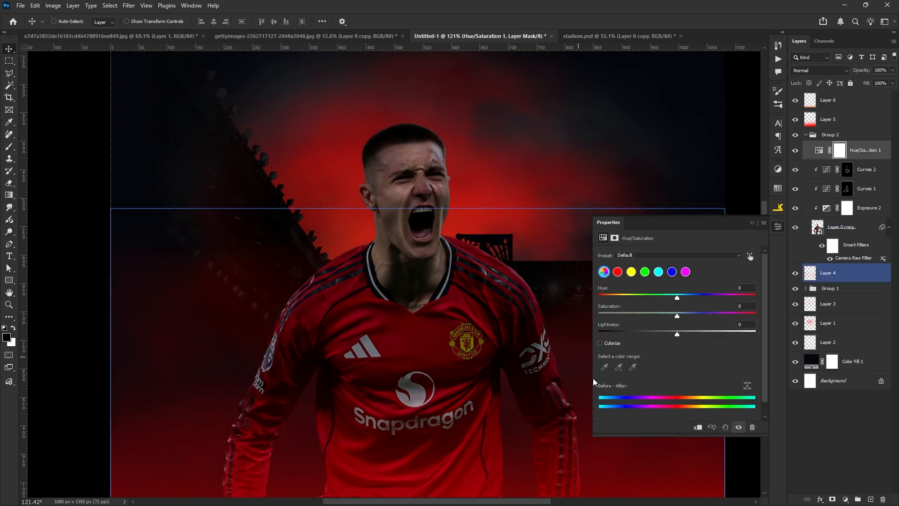
pyautogui.click(697, 427)
pyautogui.keyDown('ctrl'); pyautogui.click(529, 289); pyautogui.keyUp('ctrl')
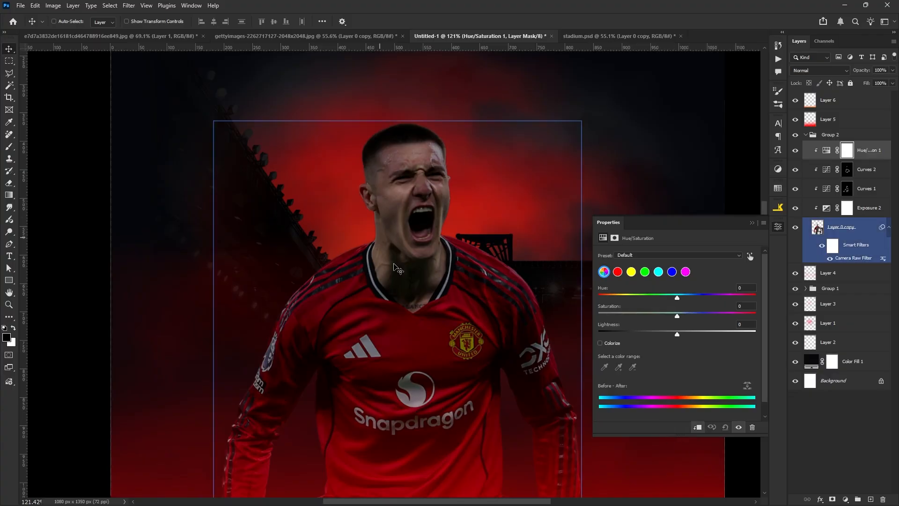
# - Colorize the player with Hue 33, Saturation 89 and Lightness +69 in the Hue/Saturation adjustment
pyautogui.click(600, 344)
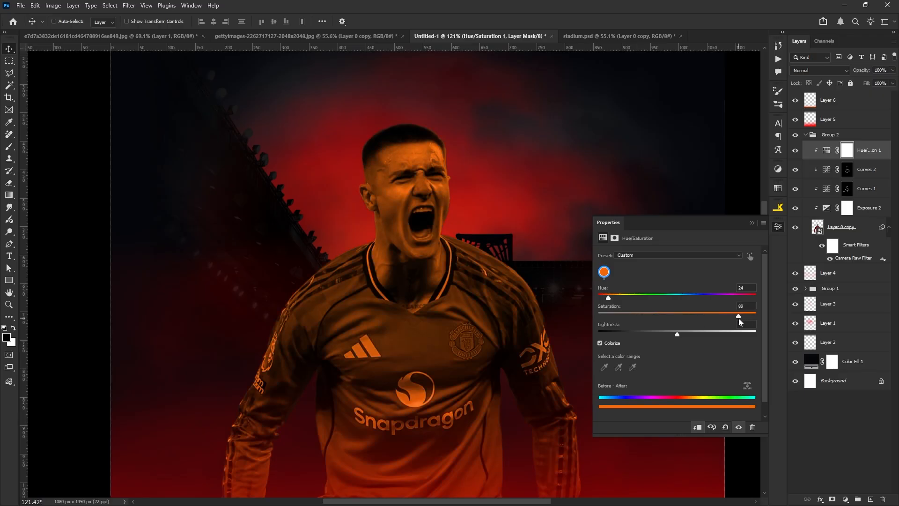
pyautogui.click(612, 299)
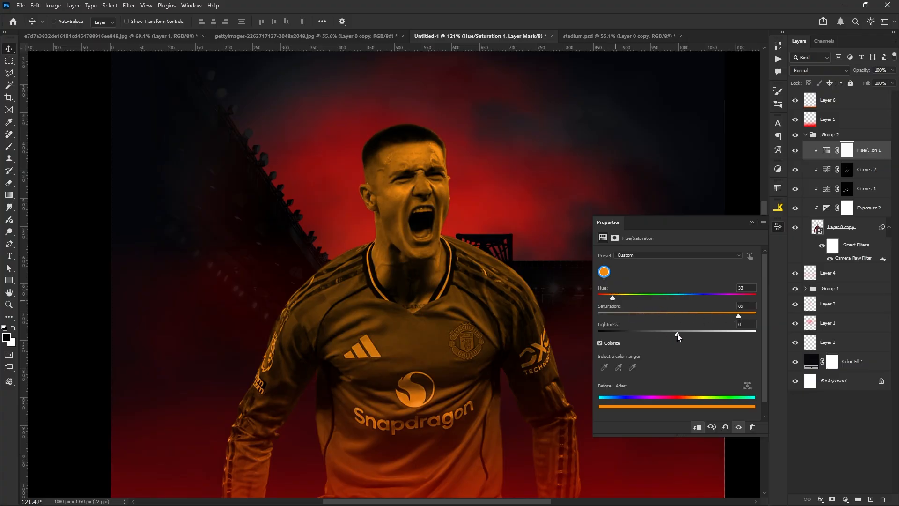
pyautogui.moveTo(677, 333); pyautogui.dragTo(727, 336)
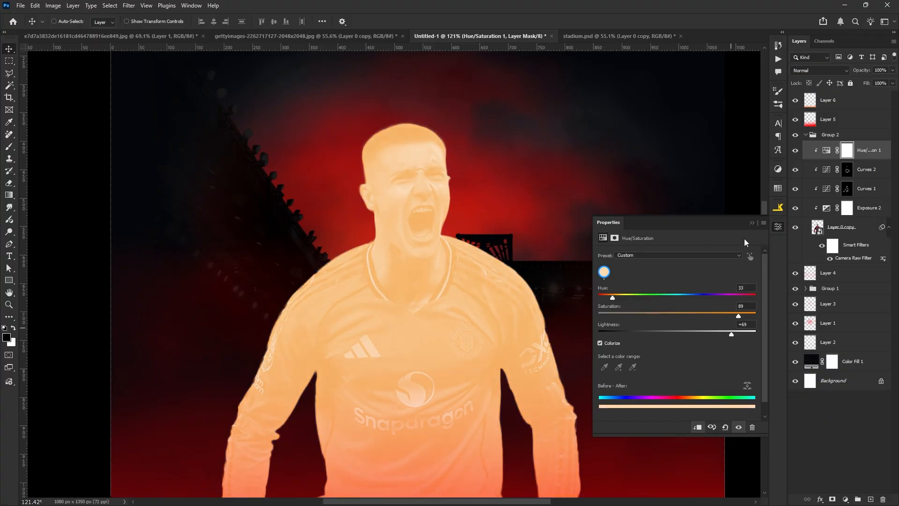
pyautogui.click(751, 222)
pyautogui.press('ctrl')
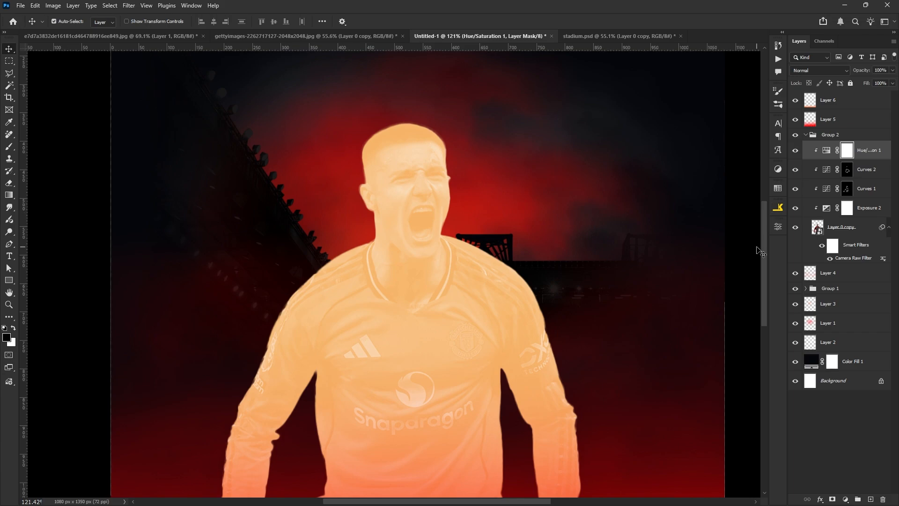
# - Invert the Hue/Saturation mask to black and brush white along the right edge of the player's hair and forehead for the rim light
pyautogui.hotkey('ctrl', 'i')
pyautogui.click(9, 149)
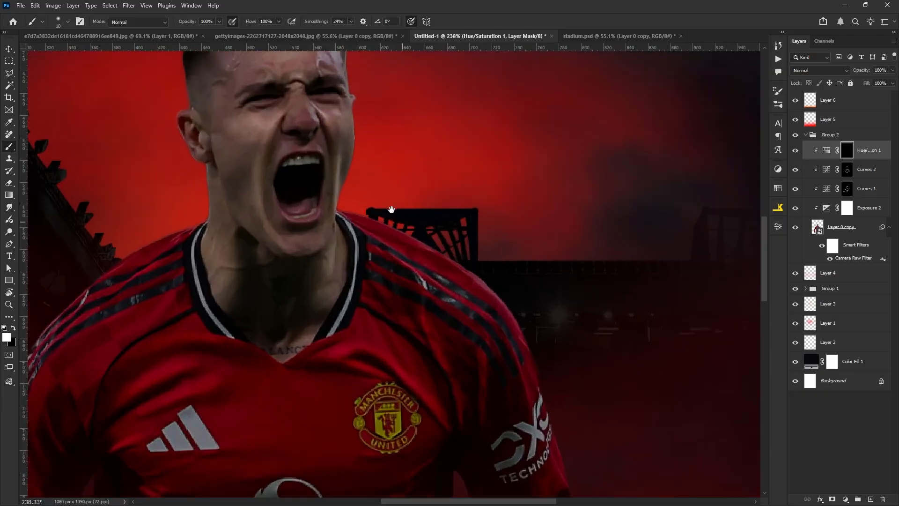
pyautogui.moveTo(390, 210); pyautogui.dragTo(402, 340)
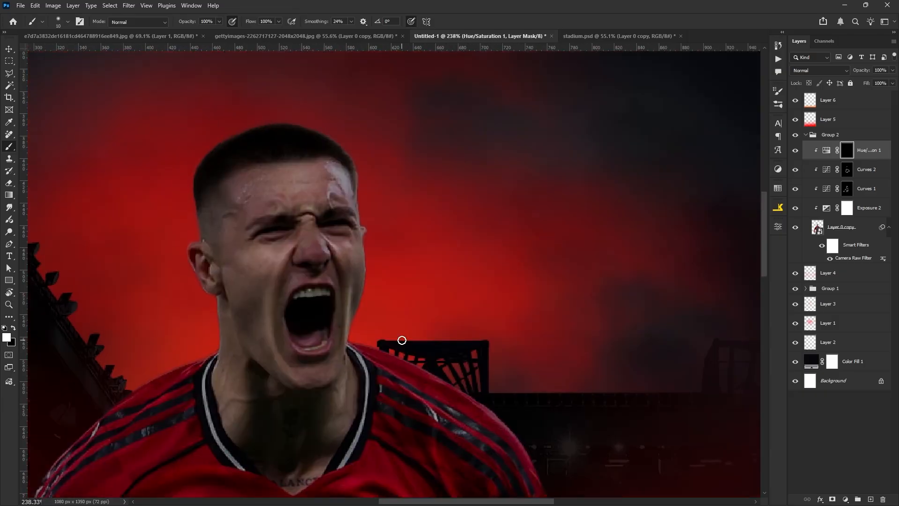
pyautogui.scroll(3, 385, 341)
pyautogui.moveTo(322, 172); pyautogui.dragTo(333, 247)
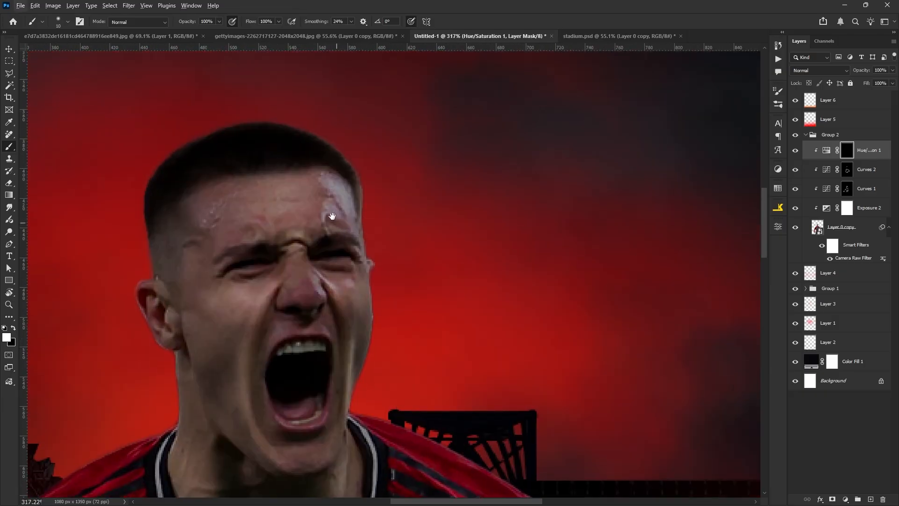
pyautogui.moveTo(330, 211); pyautogui.dragTo(343, 231)
pyautogui.scroll(2, 343, 231)
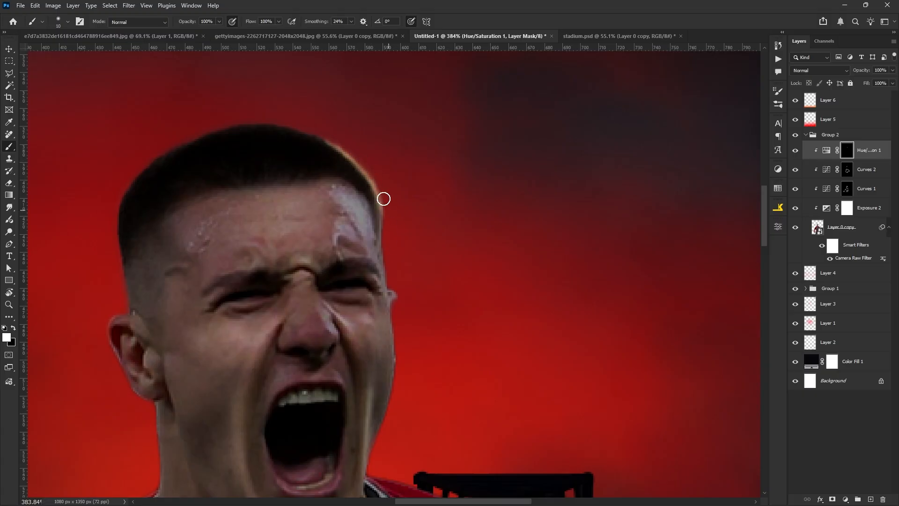
pyautogui.moveTo(378, 192); pyautogui.dragTo(381, 236)
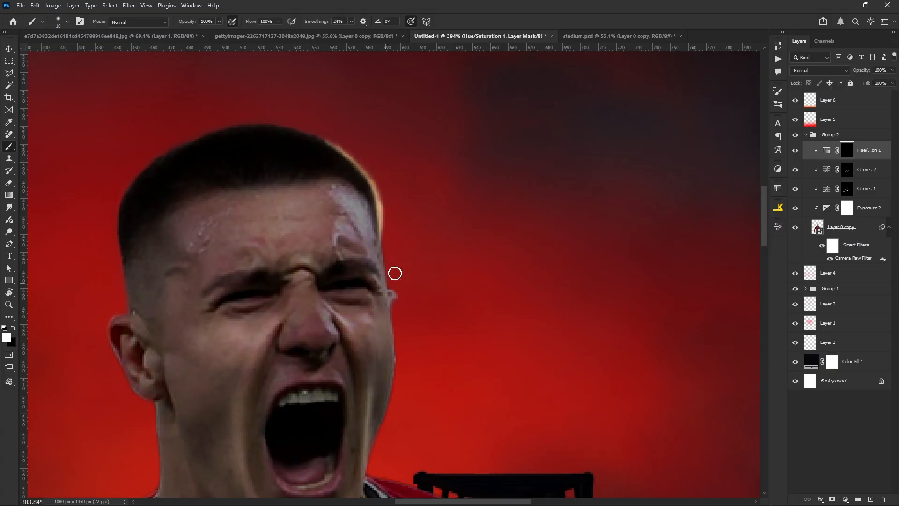
pyautogui.moveTo(394, 273); pyautogui.dragTo(372, 205)
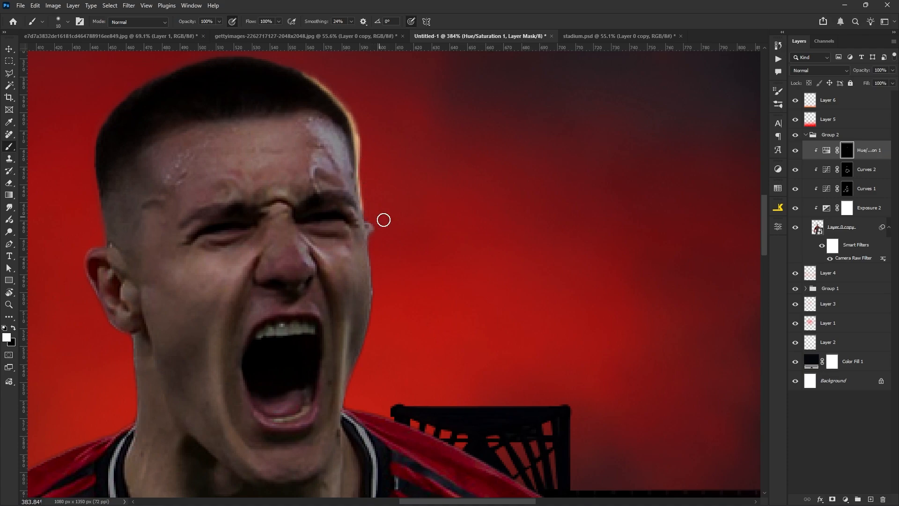
# - Paint the rim light down the right edge of the face from the brow past the cheek to the jaw
pyautogui.moveTo(372, 226); pyautogui.dragTo(376, 263)
pyautogui.moveTo(364, 200); pyautogui.dragTo(379, 309)
pyautogui.moveTo(374, 256)
pyautogui.mouseDown()
pyautogui.moveTo(366, 198)
pyautogui.moveTo(353, 301)
pyautogui.mouseUp()
pyautogui.moveTo(367, 218); pyautogui.dragTo(347, 327)
pyautogui.moveTo(368, 234); pyautogui.dragTo(336, 357)
pyautogui.moveTo(357, 264); pyautogui.dragTo(361, 157)
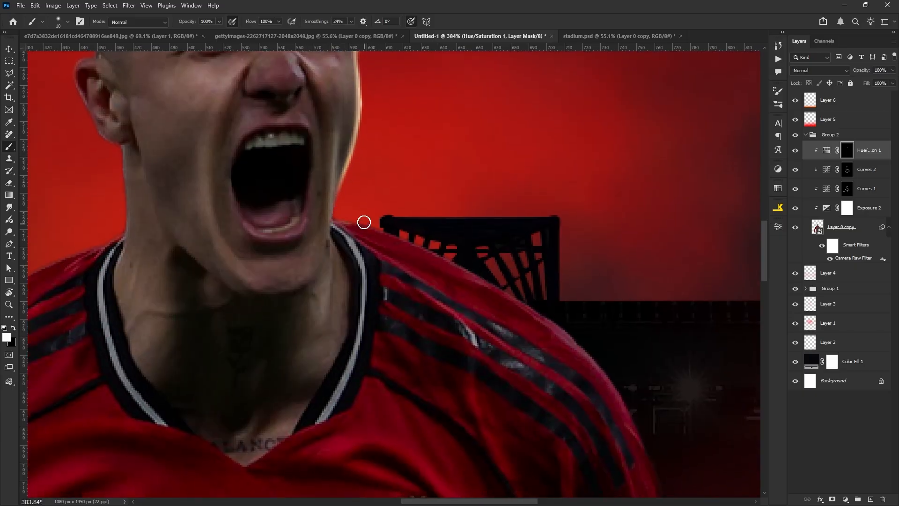
# - Enlarge the brush to 15 px and paint the rim light over the right shoulder and down the outer upper sleeve
pyautogui.moveTo(363, 222)
pyautogui.mouseDown()
pyautogui.moveTo(429, 245)
pyautogui.moveTo(345, 217)
pyautogui.moveTo(495, 274)
pyautogui.moveTo(388, 212)
pyautogui.mouseUp()
pyautogui.press(']')
pyautogui.moveTo(297, 181)
pyautogui.mouseDown()
pyautogui.moveTo(269, 175)
pyautogui.moveTo(441, 245)
pyautogui.moveTo(397, 210)
pyautogui.mouseUp()
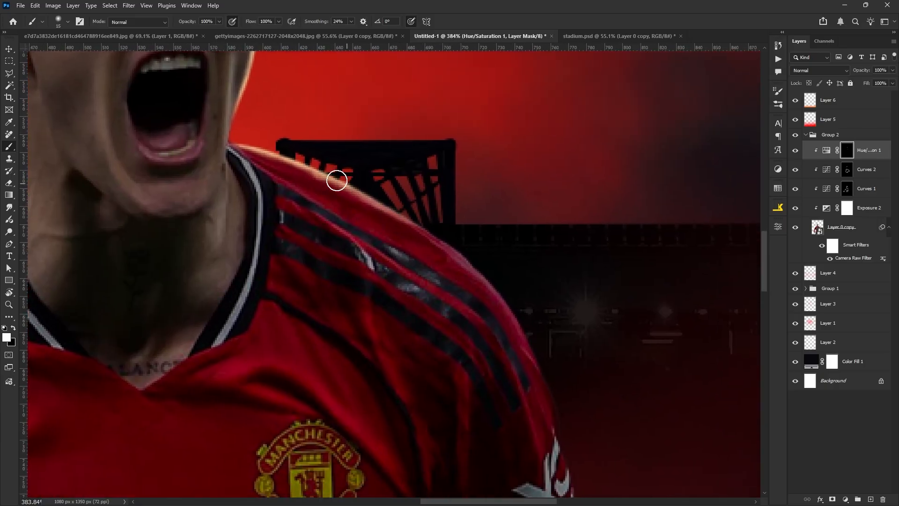
pyautogui.moveTo(337, 181)
pyautogui.mouseDown()
pyautogui.moveTo(315, 169)
pyautogui.moveTo(482, 266)
pyautogui.moveTo(439, 206)
pyautogui.moveTo(499, 328)
pyautogui.mouseUp()
pyautogui.hotkey('ctrl', 'z')
pyautogui.moveTo(452, 231)
pyautogui.mouseDown()
pyautogui.moveTo(510, 301)
pyautogui.moveTo(475, 210)
pyautogui.mouseUp()
pyautogui.moveTo(447, 195)
pyautogui.mouseDown()
pyautogui.moveTo(470, 245)
pyautogui.moveTo(451, 173)
pyautogui.mouseUp()
pyautogui.moveTo(451, 187); pyautogui.dragTo(486, 321)
pyautogui.moveTo(487, 320); pyautogui.dragTo(456, 231)
pyautogui.moveTo(435, 142)
pyautogui.mouseDown()
pyautogui.moveTo(476, 281)
pyautogui.moveTo(437, 210)
pyautogui.mouseUp()
pyautogui.moveTo(430, 196); pyautogui.dragTo(459, 293)
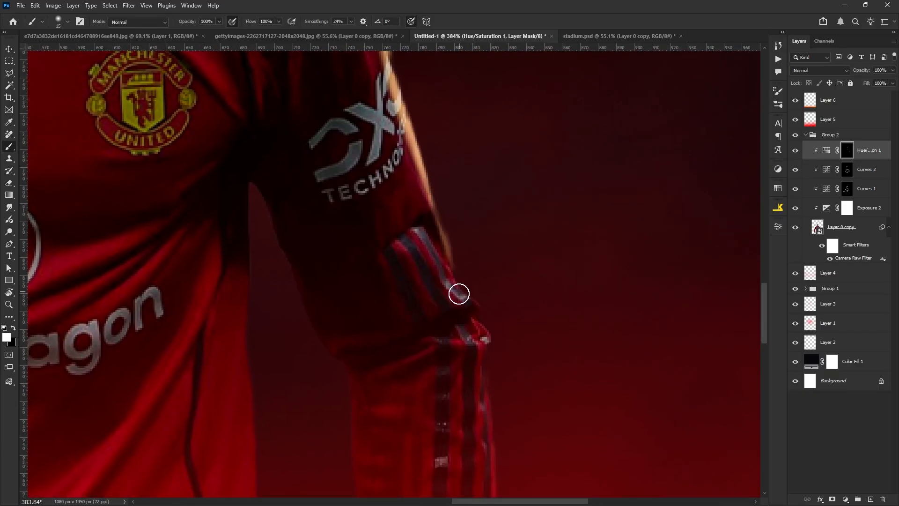
# - Paint finer rim highlights around the elbow folds of the right sleeve with a smaller brush
pyautogui.moveTo(497, 271); pyautogui.dragTo(457, 221)
pyautogui.press('[')
pyautogui.press('[')
pyautogui.moveTo(406, 209)
pyautogui.mouseDown()
pyautogui.moveTo(445, 254)
pyautogui.moveTo(388, 271)
pyautogui.moveTo(448, 287)
pyautogui.moveTo(414, 294)
pyautogui.mouseUp()
pyautogui.moveTo(443, 267)
pyautogui.mouseDown()
pyautogui.moveTo(427, 295)
pyautogui.moveTo(389, 292)
pyautogui.mouseUp()
pyautogui.moveTo(491, 255)
pyautogui.mouseDown()
pyautogui.moveTo(453, 279)
pyautogui.moveTo(415, 228)
pyautogui.mouseUp()
pyautogui.moveTo(361, 229); pyautogui.dragTo(368, 269)
pyautogui.moveTo(377, 314); pyautogui.dragTo(373, 216)
pyautogui.moveTo(364, 181); pyautogui.dragTo(370, 253)
# - Paint the rim light down the outer right forearm and cuff to the hand with a 15 px brush
pyautogui.press(']')
pyautogui.press(']')
pyautogui.moveTo(373, 210)
pyautogui.mouseDown()
pyautogui.moveTo(372, 202)
pyautogui.moveTo(376, 395)
pyautogui.mouseUp()
pyautogui.moveTo(367, 424)
pyautogui.mouseDown()
pyautogui.moveTo(368, 279)
pyautogui.moveTo(358, 288)
pyautogui.mouseUp()
pyautogui.moveTo(368, 276); pyautogui.dragTo(367, 342)
pyautogui.moveTo(372, 397)
pyautogui.mouseDown()
pyautogui.moveTo(375, 276)
pyautogui.moveTo(363, 437)
pyautogui.mouseUp()
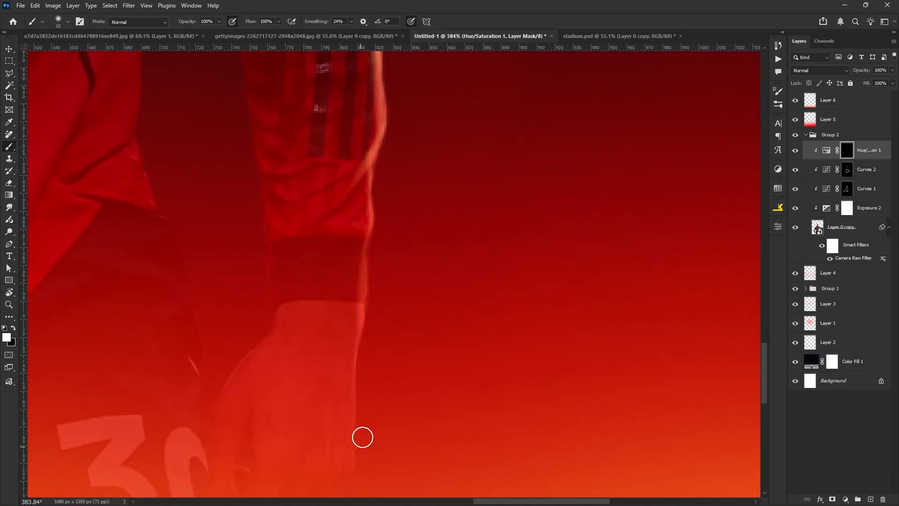
# - Paint the rim light along the right side of the shirt's torso, adding short highlights on the waist folds
pyautogui.moveTo(323, 80); pyautogui.dragTo(401, 218)
pyautogui.moveTo(315, 152); pyautogui.dragTo(300, 284)
pyautogui.moveTo(319, 183); pyautogui.dragTo(319, 349)
pyautogui.moveTo(305, 313); pyautogui.dragTo(299, 96)
pyautogui.moveTo(304, 374); pyautogui.dragTo(296, 253)
pyautogui.moveTo(302, 304)
pyautogui.mouseDown()
pyautogui.moveTo(301, 191)
pyautogui.moveTo(320, 159)
pyautogui.mouseUp()
pyautogui.moveTo(297, 156)
pyautogui.mouseDown()
pyautogui.moveTo(298, 337)
pyautogui.moveTo(300, 244)
pyautogui.mouseUp()
pyautogui.moveTo(319, 312)
pyautogui.mouseDown()
pyautogui.moveTo(336, 204)
pyautogui.moveTo(226, 305)
pyautogui.mouseUp()
pyautogui.moveTo(313, 249); pyautogui.dragTo(333, 317)
pyautogui.moveTo(359, 357); pyautogui.dragTo(312, 249)
pyautogui.moveTo(289, 208)
pyautogui.mouseDown()
pyautogui.moveTo(304, 221)
pyautogui.moveTo(334, 359)
pyautogui.mouseUp()
pyautogui.moveTo(591, 447); pyautogui.dragTo(344, 331)
# - Paint the rim light along the inner edge of the right sleeve from the armpit past the elbow down the forearm
pyautogui.moveTo(154, 101); pyautogui.dragTo(409, 365)
pyautogui.moveTo(290, 56); pyautogui.dragTo(369, 398)
pyautogui.moveTo(365, 236); pyautogui.dragTo(409, 350)
pyautogui.moveTo(408, 351); pyautogui.dragTo(394, 260)
pyautogui.moveTo(371, 227)
pyautogui.mouseDown()
pyautogui.moveTo(463, 295)
pyautogui.moveTo(442, 346)
pyautogui.moveTo(441, 250)
pyautogui.mouseUp()
pyautogui.moveTo(442, 236); pyautogui.dragTo(449, 348)
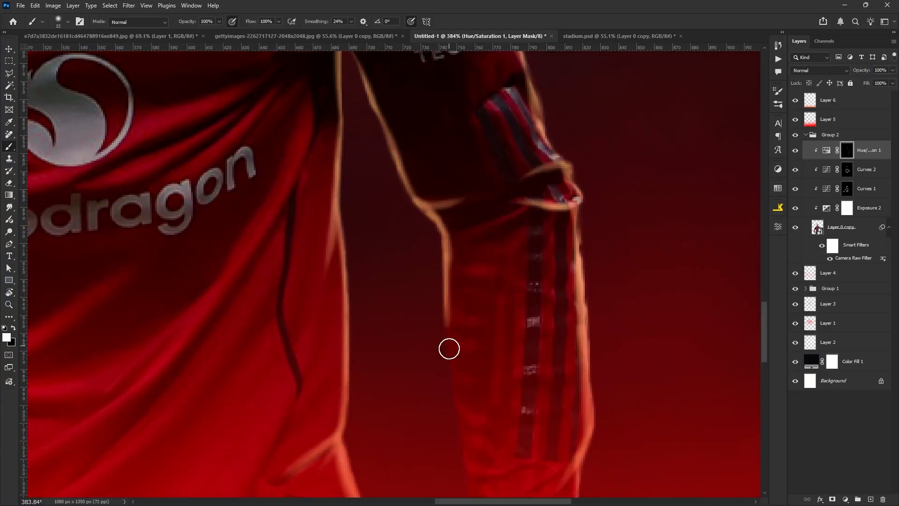
pyautogui.press('[')
pyautogui.moveTo(447, 264)
pyautogui.mouseDown()
pyautogui.moveTo(471, 277)
pyautogui.moveTo(442, 239)
pyautogui.mouseUp()
pyautogui.moveTo(431, 270)
pyautogui.mouseDown()
pyautogui.moveTo(461, 280)
pyautogui.moveTo(437, 296)
pyautogui.moveTo(459, 301)
pyautogui.mouseUp()
pyautogui.moveTo(440, 356)
pyautogui.mouseDown()
pyautogui.moveTo(447, 309)
pyautogui.moveTo(470, 331)
pyautogui.mouseUp()
pyautogui.moveTo(441, 309)
pyautogui.mouseDown()
pyautogui.moveTo(441, 251)
pyautogui.moveTo(457, 328)
pyautogui.moveTo(480, 325)
pyautogui.moveTo(466, 355)
pyautogui.mouseUp()
pyautogui.moveTo(468, 353); pyautogui.dragTo(468, 297)
pyautogui.moveTo(467, 337); pyautogui.dragTo(469, 394)
# - Touch up the rim light along the top of the right shoulder with a 10 px brush
pyautogui.moveTo(320, 61); pyautogui.dragTo(476, 367)
pyautogui.moveTo(320, 61); pyautogui.dragTo(475, 365)
pyautogui.moveTo(542, 75); pyautogui.dragTo(509, 235)
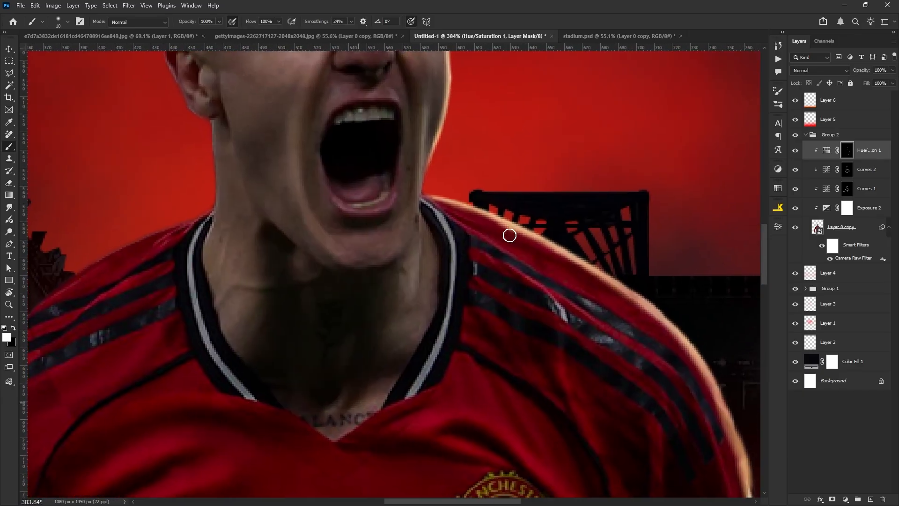
pyautogui.moveTo(465, 211); pyautogui.dragTo(545, 258)
pyautogui.moveTo(594, 274); pyautogui.dragTo(609, 301)
# - Paint the rim light over the top of the hair and down the left side of the head with a larger brush
pyautogui.moveTo(322, 81)
pyautogui.mouseDown()
pyautogui.moveTo(514, 367)
pyautogui.moveTo(520, 407)
pyautogui.mouseUp()
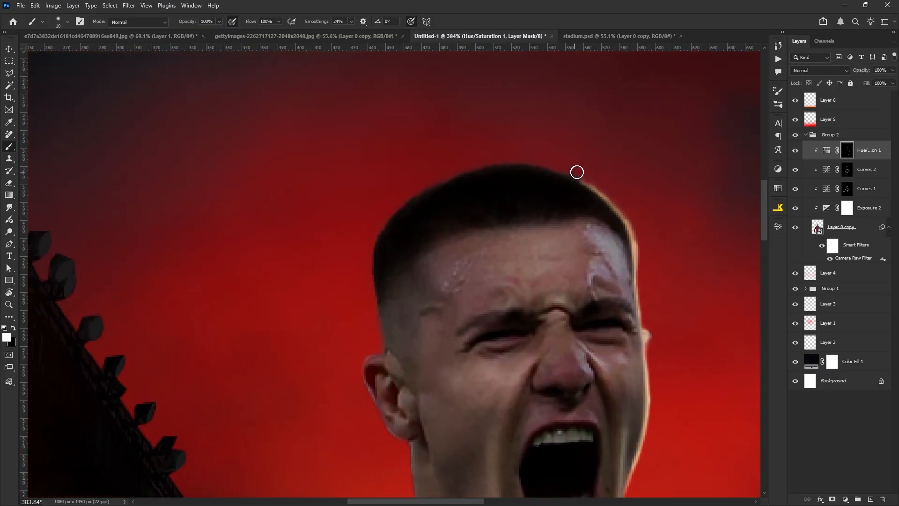
pyautogui.press(']')
pyautogui.press(']')
pyautogui.moveTo(587, 174)
pyautogui.mouseDown()
pyautogui.moveTo(510, 155)
pyautogui.moveTo(372, 208)
pyautogui.mouseUp()
pyautogui.moveTo(482, 167); pyautogui.dragTo(388, 221)
pyautogui.moveTo(383, 240)
pyautogui.mouseDown()
pyautogui.moveTo(437, 155)
pyautogui.moveTo(438, 246)
pyautogui.moveTo(404, 286)
pyautogui.moveTo(417, 276)
pyautogui.mouseUp()
# - Paint the rim light around the left ear, down the neck and onto the left shoulder with a 10 px brush
pyautogui.press('[')
pyautogui.moveTo(432, 312); pyautogui.dragTo(417, 252)
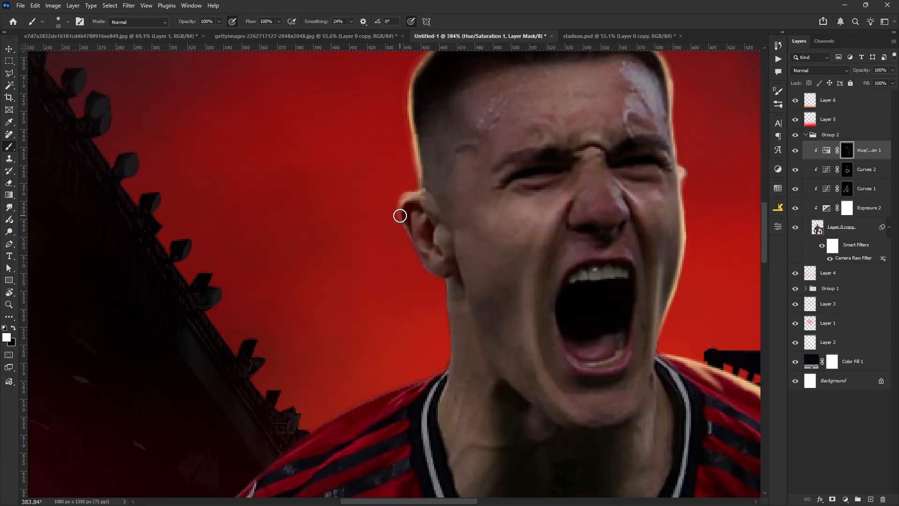
pyautogui.moveTo(400, 215)
pyautogui.mouseDown()
pyautogui.moveTo(422, 267)
pyautogui.moveTo(442, 276)
pyautogui.moveTo(445, 308)
pyautogui.moveTo(427, 378)
pyautogui.moveTo(488, 257)
pyautogui.moveTo(451, 271)
pyautogui.moveTo(422, 314)
pyautogui.mouseUp()
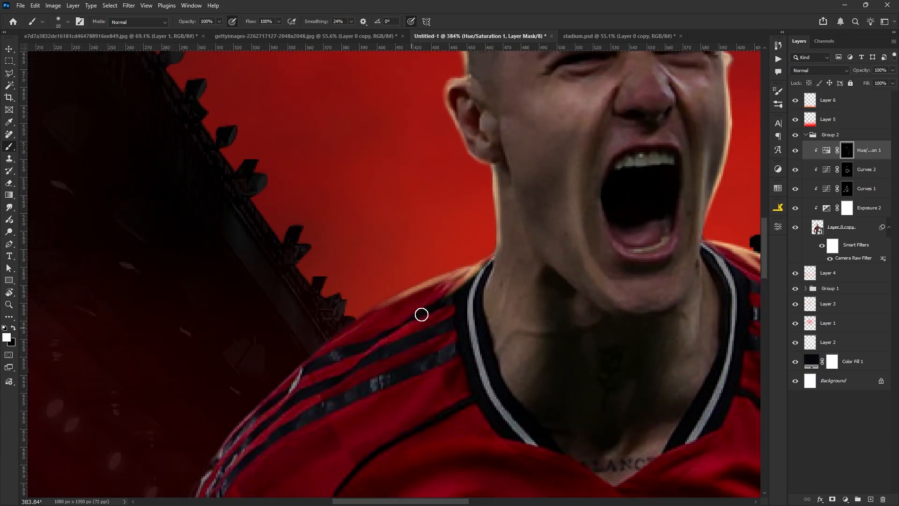
pyautogui.moveTo(450, 281)
pyautogui.mouseDown()
pyautogui.moveTo(403, 291)
pyautogui.moveTo(349, 330)
pyautogui.mouseUp()
pyautogui.moveTo(379, 320)
pyautogui.mouseDown()
pyautogui.moveTo(431, 232)
pyautogui.moveTo(346, 290)
pyautogui.mouseUp()
# - Paint a broader rim light over the left shoulder and down the outer upper sleeve with a 20 px brush
pyautogui.press(']')
pyautogui.press(']')
pyautogui.press(']')
pyautogui.moveTo(434, 212)
pyautogui.mouseDown()
pyautogui.moveTo(453, 206)
pyautogui.moveTo(284, 339)
pyautogui.moveTo(315, 284)
pyautogui.mouseUp()
pyautogui.press('[')
pyautogui.moveTo(431, 191)
pyautogui.mouseDown()
pyautogui.moveTo(362, 277)
pyautogui.moveTo(374, 238)
pyautogui.moveTo(335, 289)
pyautogui.moveTo(280, 334)
pyautogui.moveTo(391, 200)
pyautogui.mouseUp()
pyautogui.press('[')
pyautogui.press('[')
pyautogui.press(']')
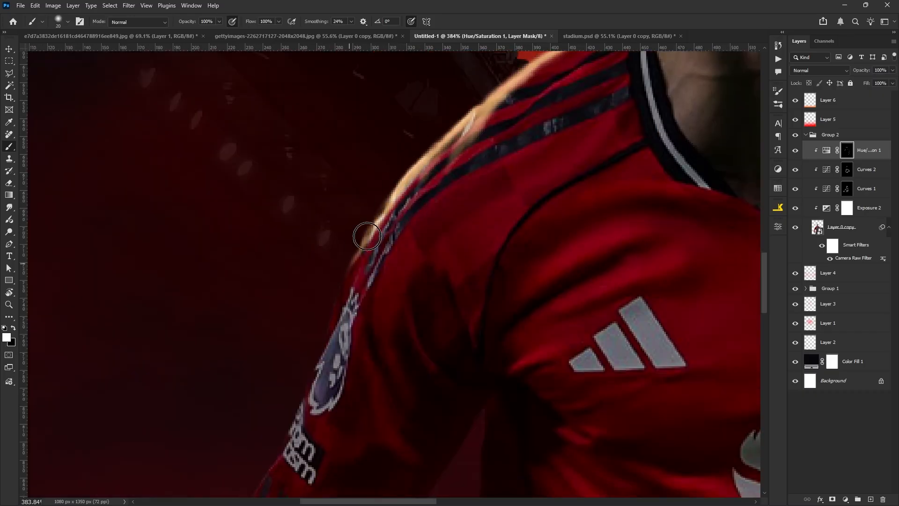
pyautogui.moveTo(376, 250); pyautogui.dragTo(412, 235)
pyautogui.moveTo(442, 182)
pyautogui.mouseDown()
pyautogui.moveTo(451, 157)
pyautogui.moveTo(368, 305)
pyautogui.mouseUp()
pyautogui.moveTo(383, 281); pyautogui.dragTo(407, 225)
pyautogui.moveTo(407, 225)
pyautogui.mouseDown()
pyautogui.moveTo(359, 343)
pyautogui.moveTo(396, 249)
pyautogui.moveTo(419, 254)
pyautogui.moveTo(431, 295)
pyautogui.moveTo(427, 218)
pyautogui.moveTo(435, 270)
pyautogui.moveTo(445, 237)
pyautogui.mouseUp()
pyautogui.moveTo(378, 278)
pyautogui.mouseDown()
pyautogui.moveTo(394, 285)
pyautogui.moveTo(393, 211)
pyautogui.mouseUp()
pyautogui.moveTo(404, 214); pyautogui.dragTo(327, 360)
pyautogui.moveTo(345, 370)
pyautogui.mouseDown()
pyautogui.moveTo(338, 266)
pyautogui.moveTo(347, 255)
pyautogui.moveTo(331, 282)
pyautogui.moveTo(333, 345)
pyautogui.moveTo(328, 318)
pyautogui.moveTo(310, 329)
pyautogui.moveTo(361, 371)
pyautogui.mouseUp()
# - Paint thin rim highlights along the elbow edge and creases of the left sleeve with a smaller brush
pyautogui.press('[')
pyautogui.press('[')
pyautogui.moveTo(310, 341)
pyautogui.mouseDown()
pyautogui.moveTo(293, 378)
pyautogui.moveTo(319, 284)
pyautogui.moveTo(305, 319)
pyautogui.mouseUp()
pyautogui.moveTo(305, 318); pyautogui.dragTo(356, 309)
pyautogui.moveTo(311, 322)
pyautogui.mouseDown()
pyautogui.moveTo(390, 366)
pyautogui.moveTo(297, 393)
pyautogui.moveTo(314, 315)
pyautogui.mouseUp()
pyautogui.moveTo(323, 259); pyautogui.dragTo(311, 370)
pyautogui.moveTo(310, 370)
pyautogui.mouseDown()
pyautogui.moveTo(326, 266)
pyautogui.moveTo(323, 300)
pyautogui.mouseUp()
# - Paint the rim light down the outer left forearm to the cuff and wrist with a 15 px brush
pyautogui.press(']')
pyautogui.press(']')
pyautogui.moveTo(328, 238); pyautogui.dragTo(319, 345)
pyautogui.moveTo(319, 357)
pyautogui.mouseDown()
pyautogui.moveTo(331, 255)
pyautogui.moveTo(358, 335)
pyautogui.mouseUp()
pyautogui.moveTo(331, 291); pyautogui.dragTo(330, 370)
pyautogui.moveTo(339, 382)
pyautogui.mouseDown()
pyautogui.moveTo(345, 257)
pyautogui.moveTo(355, 325)
pyautogui.mouseUp()
pyautogui.moveTo(359, 286); pyautogui.dragTo(346, 319)
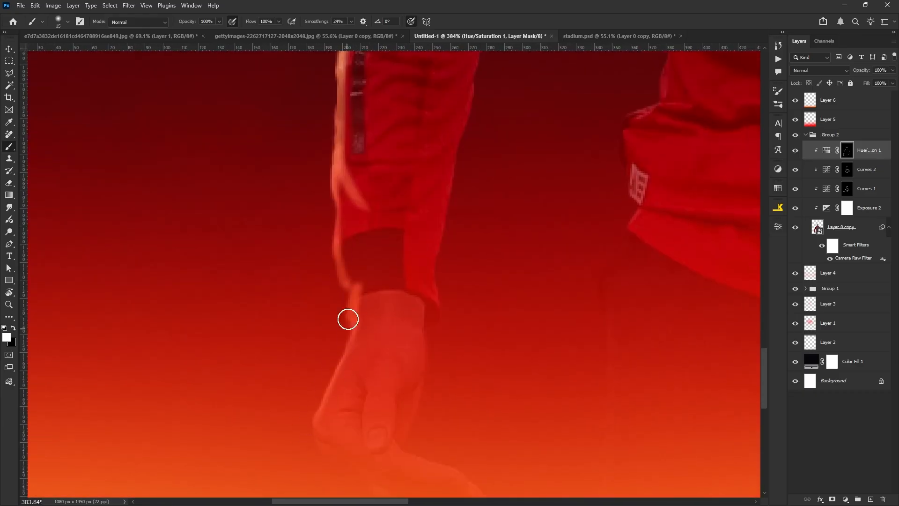
# - Mask out the excess glow at the left wrist with black, and paint the rim along the hand's outer edge in white
pyautogui.press('x')
pyautogui.moveTo(359, 281)
pyautogui.mouseDown()
pyautogui.moveTo(361, 339)
pyautogui.moveTo(350, 310)
pyautogui.mouseUp()
pyautogui.press('x')
pyautogui.moveTo(313, 420); pyautogui.dragTo(326, 324)
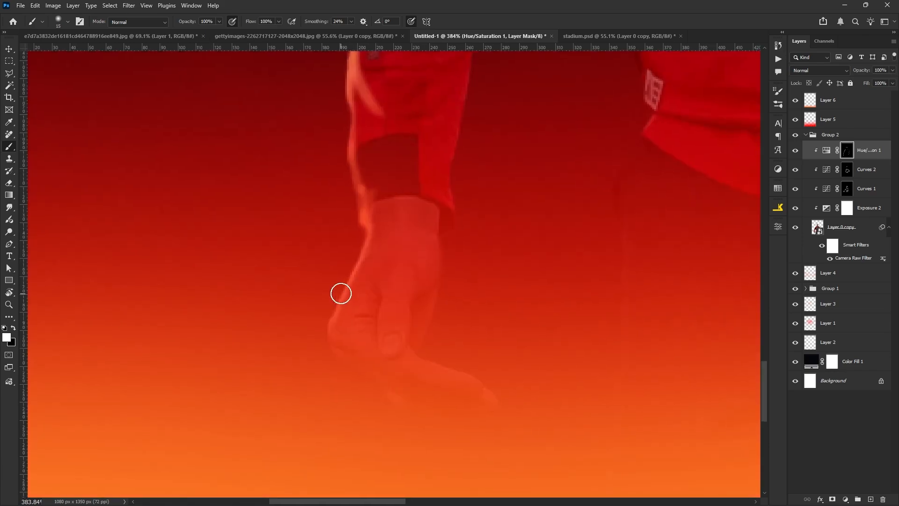
# - Reduce the brush to 9 px and paint the rim light along the left sleeve's inner upper arm and elbow folds
pyautogui.moveTo(375, 140); pyautogui.dragTo(286, 407)
pyautogui.moveTo(405, 129); pyautogui.dragTo(295, 444)
pyautogui.moveTo(449, 194)
pyautogui.mouseDown()
pyautogui.moveTo(391, 291)
pyautogui.moveTo(415, 254)
pyautogui.moveTo(384, 251)
pyautogui.moveTo(375, 317)
pyautogui.mouseUp()
pyautogui.moveTo(357, 356); pyautogui.dragTo(386, 277)
pyautogui.moveTo(417, 221)
pyautogui.mouseDown()
pyautogui.moveTo(398, 251)
pyautogui.moveTo(293, 332)
pyautogui.moveTo(344, 319)
pyautogui.moveTo(349, 343)
pyautogui.moveTo(337, 346)
pyautogui.moveTo(379, 264)
pyautogui.moveTo(340, 269)
pyautogui.moveTo(347, 301)
pyautogui.moveTo(321, 411)
pyautogui.mouseUp()
pyautogui.press('[')
pyautogui.press('[')
pyautogui.scroll(-2, 334, 271)
pyautogui.scroll(-1, 334, 271)
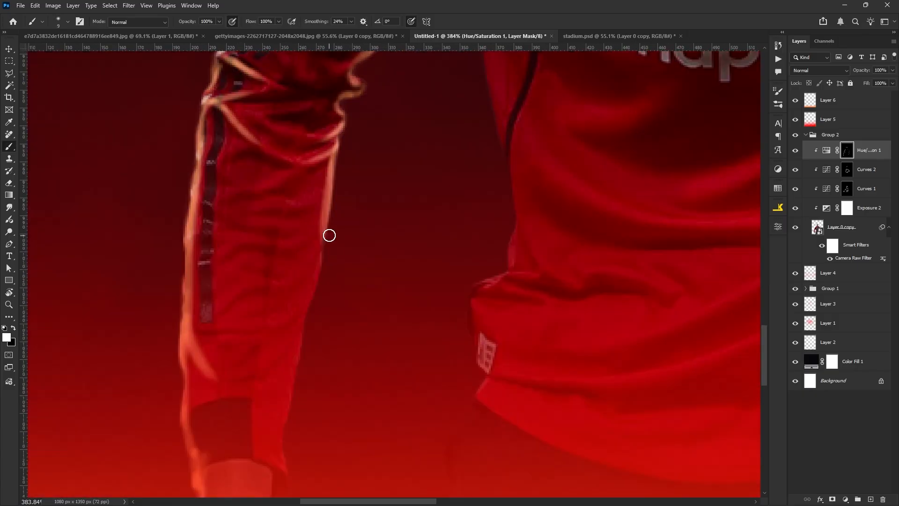
# - Extend the rim light down the inner edge of the left forearm to the cuff
pyautogui.moveTo(329, 236)
pyautogui.mouseDown()
pyautogui.moveTo(281, 341)
pyautogui.moveTo(284, 399)
pyautogui.moveTo(279, 323)
pyautogui.mouseUp()
pyautogui.moveTo(300, 274)
pyautogui.mouseDown()
pyautogui.moveTo(282, 334)
pyautogui.moveTo(289, 395)
pyautogui.mouseUp()
pyautogui.moveTo(283, 370); pyautogui.dragTo(273, 286)
pyautogui.moveTo(257, 316); pyautogui.dragTo(253, 373)
pyautogui.moveTo(281, 289)
pyautogui.mouseDown()
pyautogui.moveTo(262, 422)
pyautogui.moveTo(225, 466)
pyautogui.mouseUp()
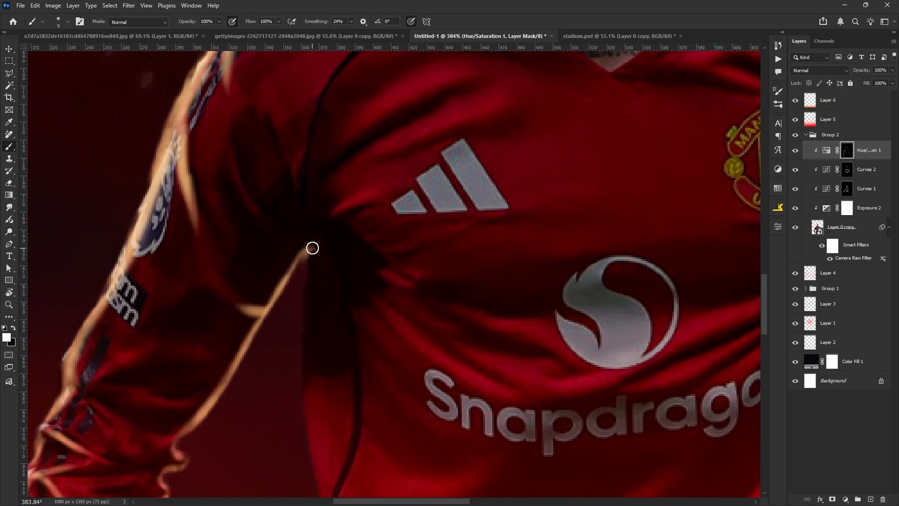
# - Paint the rim light from the left armpit down the left side of the torso with a 20 px brush
pyautogui.moveTo(312, 249); pyautogui.dragTo(307, 311)
pyautogui.moveTo(308, 325); pyautogui.dragTo(294, 218)
pyautogui.press(']')
pyautogui.press(']')
pyautogui.press(']')
pyautogui.moveTo(293, 154)
pyautogui.mouseDown()
pyautogui.moveTo(292, 368)
pyautogui.moveTo(283, 289)
pyautogui.mouseUp()
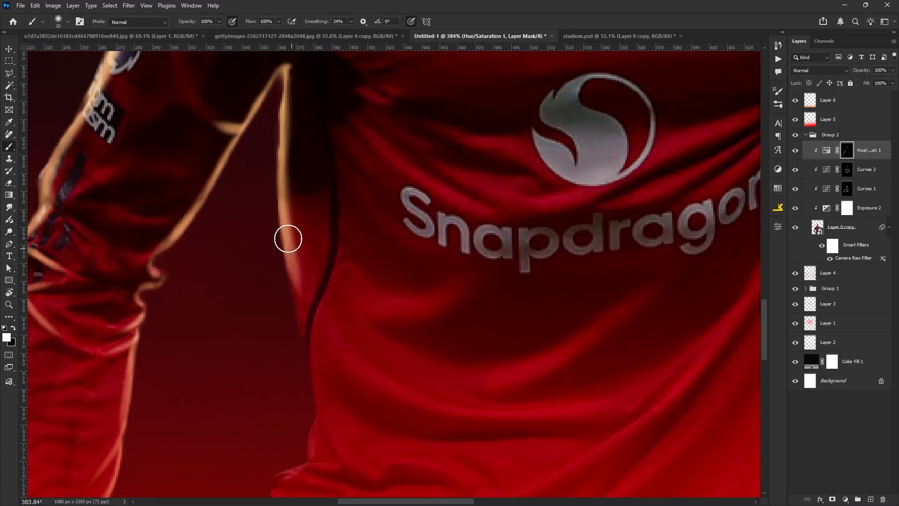
pyautogui.moveTo(287, 239); pyautogui.dragTo(328, 320)
pyautogui.moveTo(305, 358); pyautogui.dragTo(293, 291)
pyautogui.moveTo(309, 440); pyautogui.dragTo(303, 315)
pyautogui.moveTo(307, 221); pyautogui.dragTo(334, 328)
pyautogui.moveTo(313, 269)
pyautogui.mouseDown()
pyautogui.moveTo(305, 325)
pyautogui.moveTo(330, 334)
pyautogui.moveTo(332, 361)
pyautogui.mouseUp()
# - Paint rim highlights along the shirt's left waist edge, fabric folds and hem, using 10 px and 20 px brushes
pyautogui.press('[')
pyautogui.press('[')
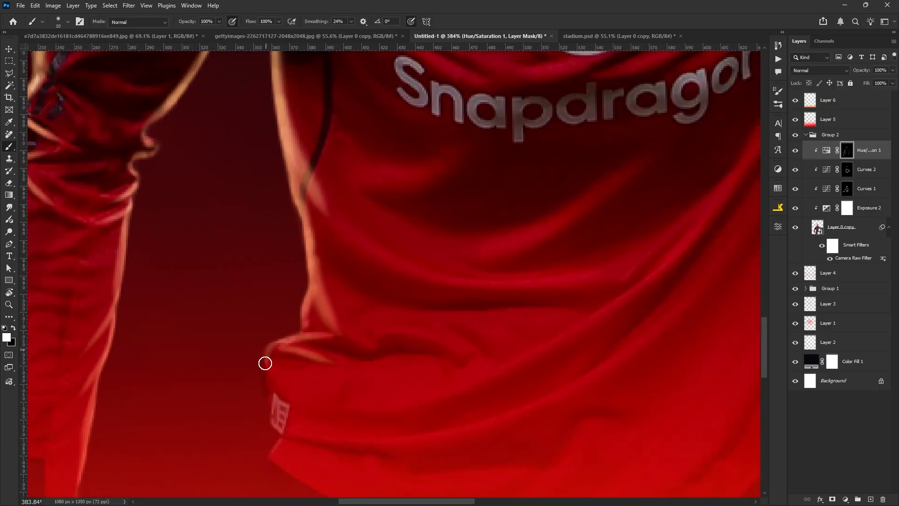
pyautogui.moveTo(298, 415); pyautogui.dragTo(309, 353)
pyautogui.press(']')
pyautogui.press(']')
pyautogui.moveTo(274, 296)
pyautogui.mouseDown()
pyautogui.moveTo(282, 331)
pyautogui.moveTo(368, 354)
pyautogui.mouseUp()
pyautogui.moveTo(282, 339)
pyautogui.mouseDown()
pyautogui.moveTo(291, 367)
pyautogui.moveTo(412, 378)
pyautogui.mouseUp()
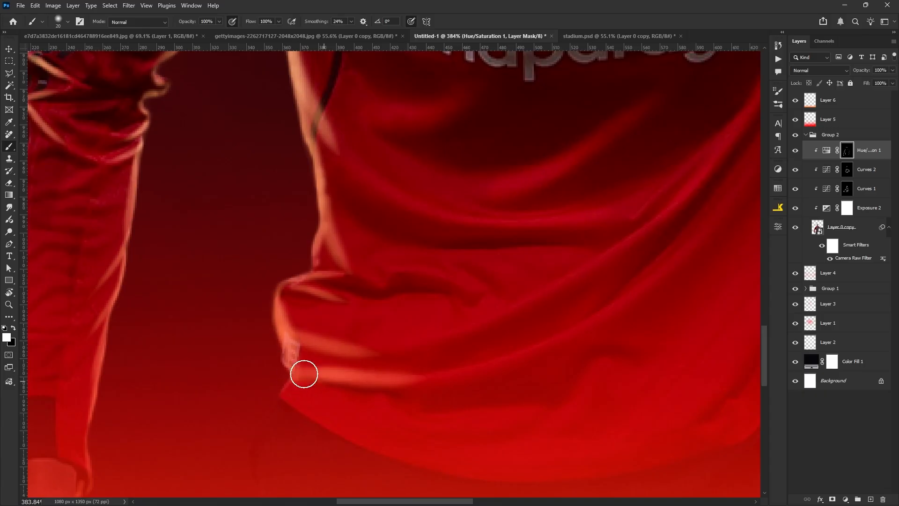
pyautogui.moveTo(304, 373); pyautogui.dragTo(273, 411)
pyautogui.moveTo(358, 282); pyautogui.dragTo(477, 289)
pyautogui.moveTo(393, 274); pyautogui.dragTo(453, 280)
pyautogui.scroll(3, 452, 280)
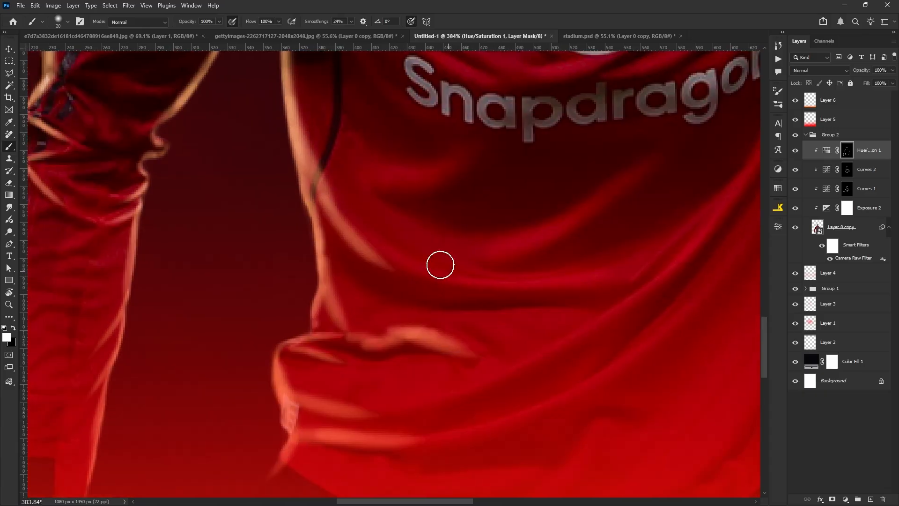
# - Paint a curved rim highlight along the large shirt fold below the Snapdragon lettering with a 30 px brush, redoing the stroke once
pyautogui.press(']')
pyautogui.moveTo(333, 201); pyautogui.dragTo(538, 287)
pyautogui.moveTo(445, 272)
pyautogui.mouseDown()
pyautogui.moveTo(316, 166)
pyautogui.moveTo(429, 254)
pyautogui.mouseUp()
pyautogui.press('x')
pyautogui.moveTo(536, 302)
pyautogui.mouseDown()
pyautogui.moveTo(478, 261)
pyautogui.moveTo(444, 282)
pyautogui.moveTo(494, 282)
pyautogui.moveTo(407, 275)
pyautogui.moveTo(532, 272)
pyautogui.moveTo(367, 299)
pyautogui.moveTo(475, 288)
pyautogui.moveTo(409, 270)
pyautogui.moveTo(541, 301)
pyautogui.mouseUp()
pyautogui.press('x')
pyautogui.hotkey('ctrl', 'z')
pyautogui.moveTo(407, 272)
pyautogui.mouseDown()
pyautogui.moveTo(588, 281)
pyautogui.moveTo(425, 273)
pyautogui.moveTo(620, 295)
pyautogui.mouseUp()
pyautogui.scroll(-10, 477, 234)
pyautogui.moveTo(454, 203)
pyautogui.mouseDown()
pyautogui.moveTo(398, 269)
pyautogui.moveTo(369, 265)
pyautogui.mouseUp()
pyautogui.press(']')
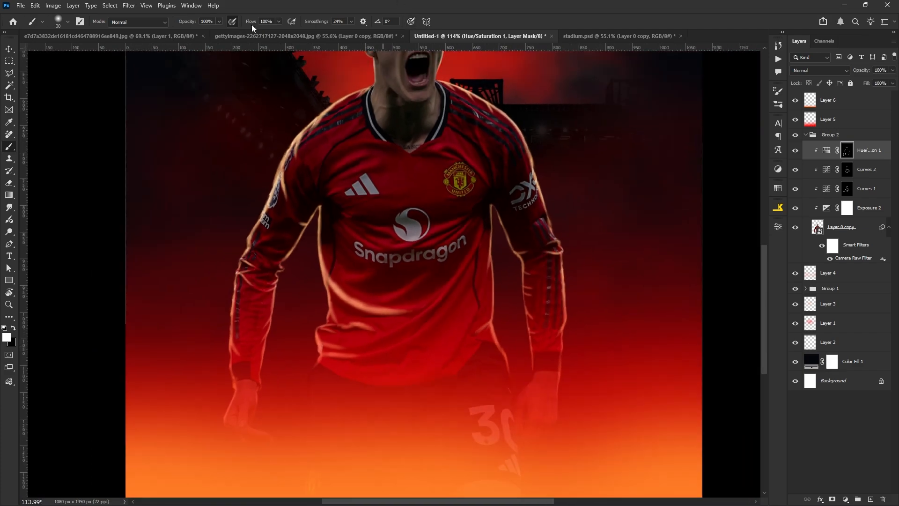
# - Soften the inner end of the fold highlight by painting black on the mask with a 70 px brush at 18% flow
pyautogui.hotkey('shift', '1')
pyautogui.hotkey('shift', '8')
pyautogui.scroll(2, 377, 281)
pyautogui.press('x')
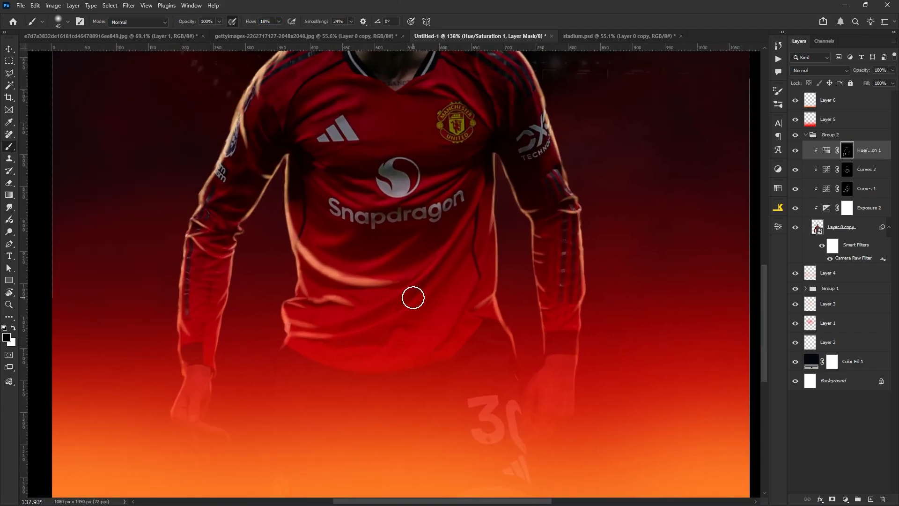
pyautogui.press(']')
pyautogui.press(']')
pyautogui.press(']')
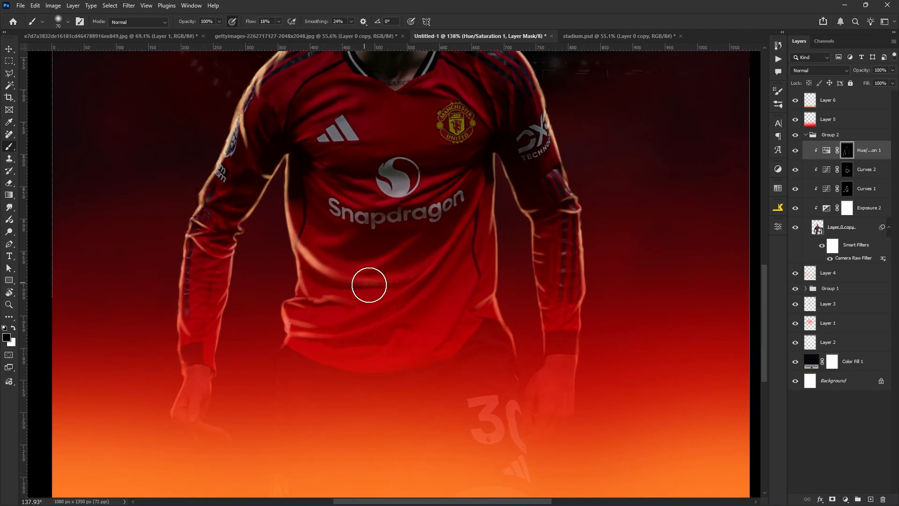
pyautogui.scroll(1, 373, 273)
pyautogui.moveTo(395, 260); pyautogui.dragTo(342, 300)
pyautogui.scroll(-4, 343, 300)
pyautogui.moveTo(399, 174); pyautogui.dragTo(390, 209)
# - Restore white paint at 100% flow, reduce the brush to 10 px and paint the rim light from the collar along the left shoulder
pyautogui.scroll(4, 391, 209)
pyautogui.scroll(4, 304, 245)
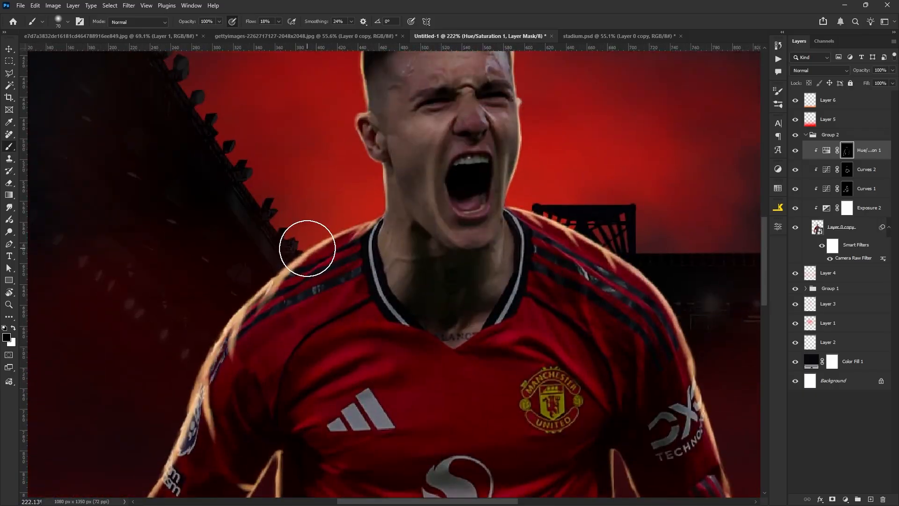
pyautogui.press('x')
pyautogui.moveTo(247, 25); pyautogui.dragTo(463, 64)
pyautogui.scroll(1, 432, 194)
pyautogui.press('[')
pyautogui.press('[')
pyautogui.press('[')
pyautogui.press('[')
pyautogui.press('[')
pyautogui.press('[')
pyautogui.press('[')
pyautogui.press('[')
pyautogui.press('[')
pyautogui.press('[')
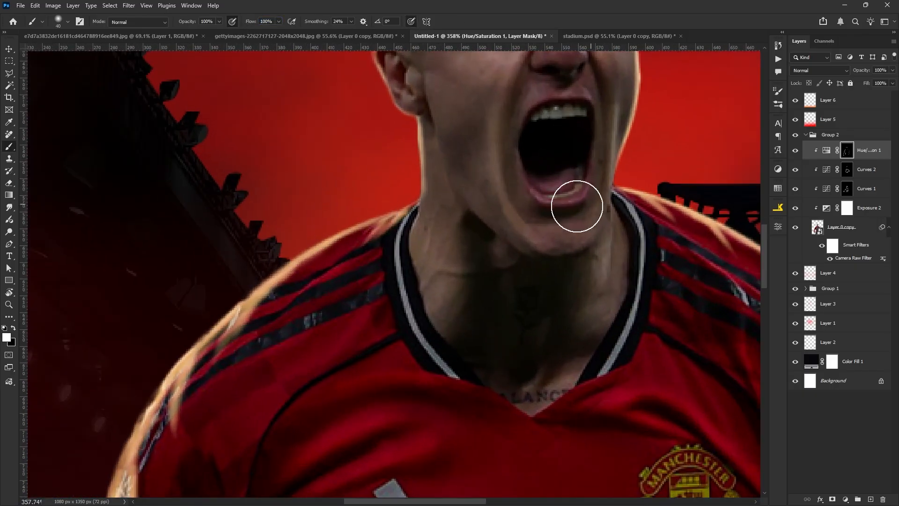
pyautogui.moveTo(412, 206)
pyautogui.mouseDown()
pyautogui.moveTo(334, 299)
pyautogui.moveTo(260, 308)
pyautogui.mouseUp()
pyautogui.scroll(-8, 309, 220)
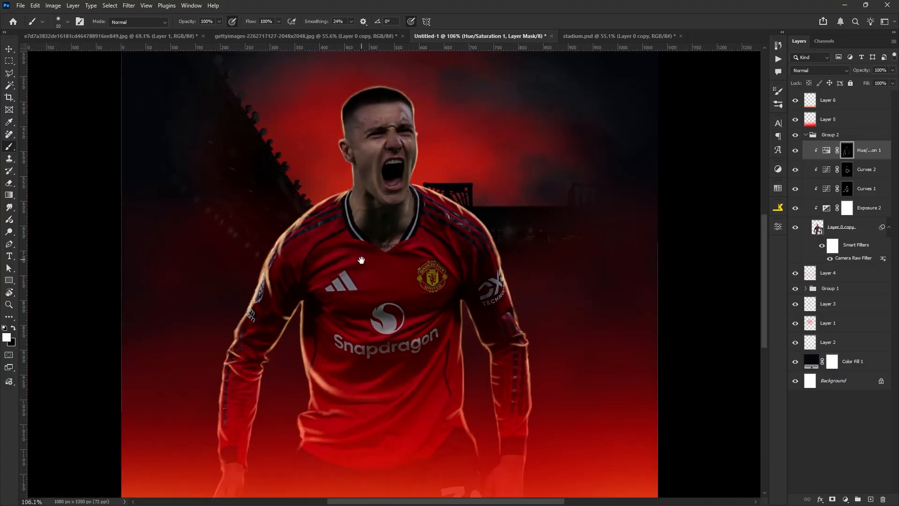
# - Add a second Hue/Saturation adjustment above Hue/Saturation 1 and clip it to the player
pyautogui.moveTo(361, 259); pyautogui.dragTo(374, 177)
pyautogui.scroll(-2, 373, 177)
pyautogui.moveTo(375, 225); pyautogui.dragTo(379, 242)
pyautogui.scroll(-1, 381, 239)
pyautogui.scroll(1, 380, 236)
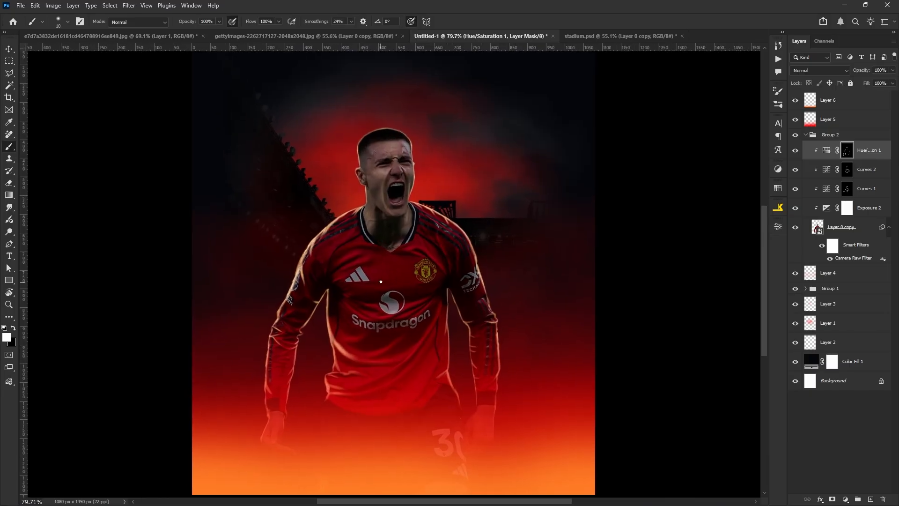
pyautogui.click(826, 150)
pyautogui.scroll(-1, 430, 252)
pyautogui.moveTo(430, 251); pyautogui.dragTo(431, 251)
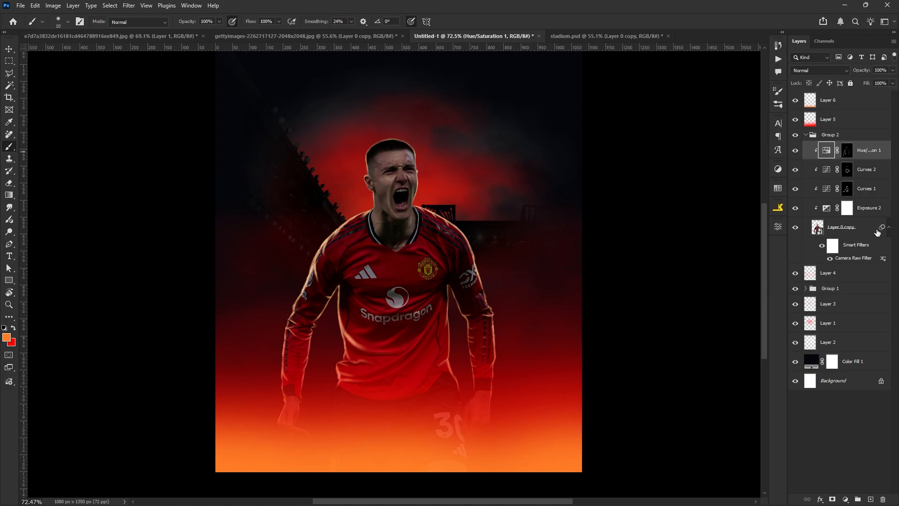
pyautogui.click(846, 499)
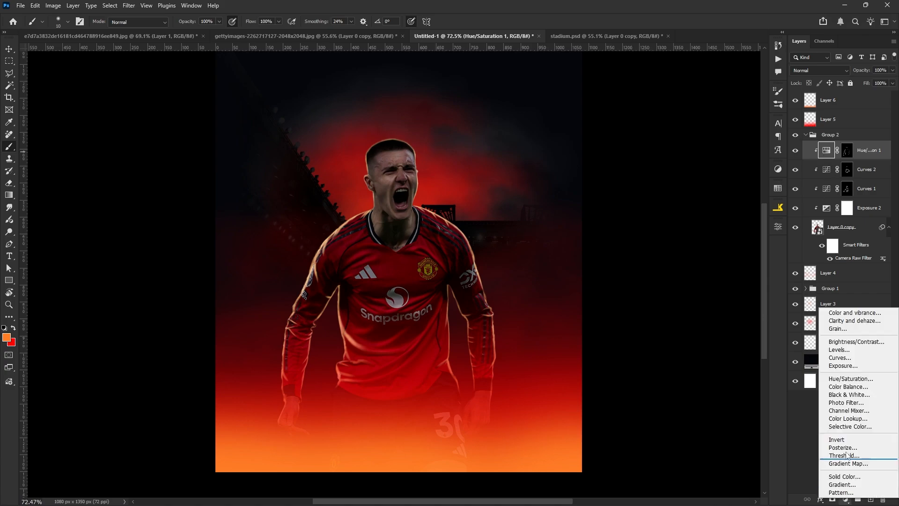
pyautogui.click(849, 381)
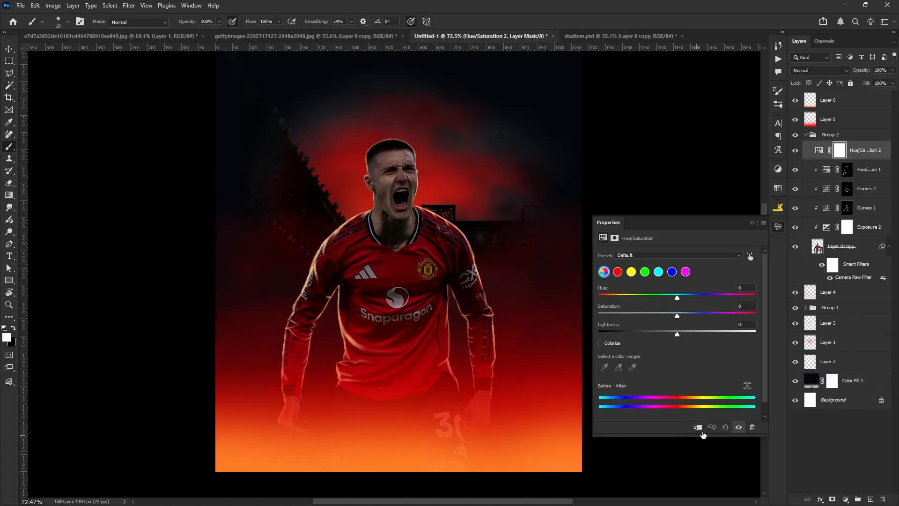
pyautogui.click(698, 427)
# - Colorize the second Hue/Saturation adjustment orange with hue 29, saturation 90 and lightness +9
pyautogui.click(600, 344)
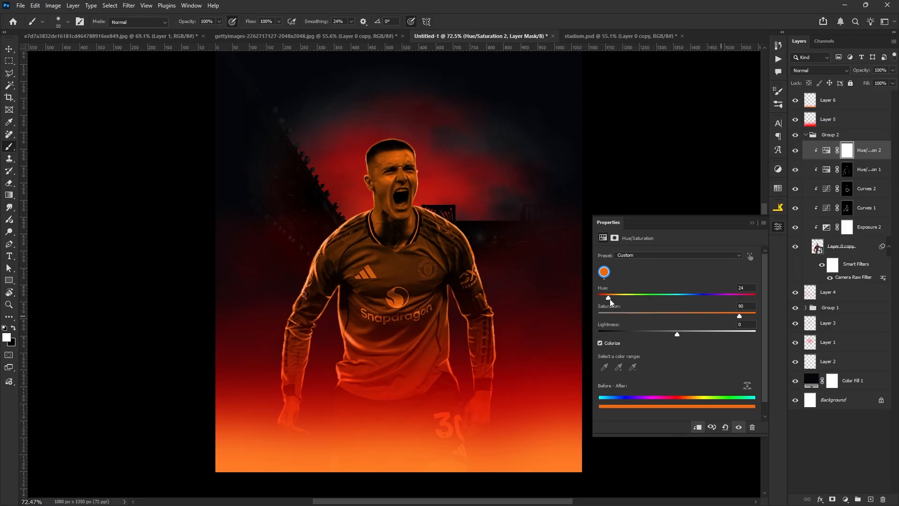
pyautogui.moveTo(608, 298); pyautogui.dragTo(611, 298)
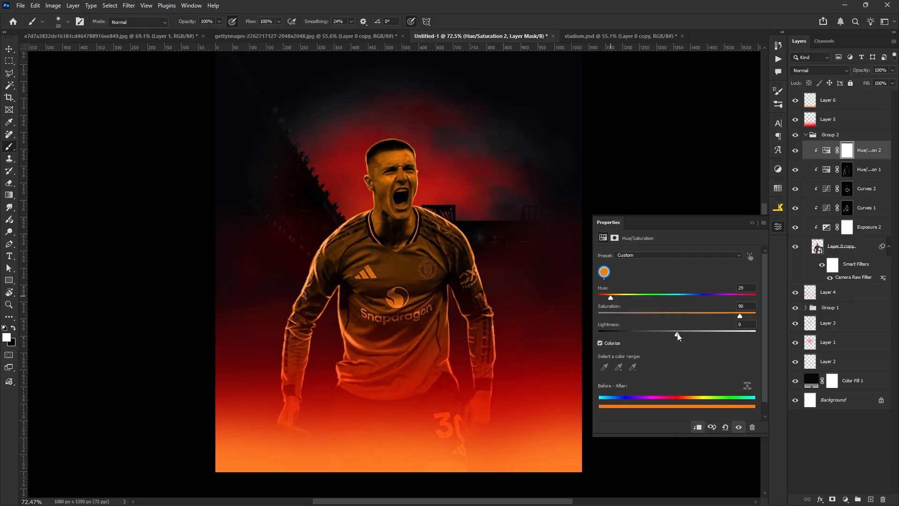
pyautogui.moveTo(679, 334); pyautogui.dragTo(684, 335)
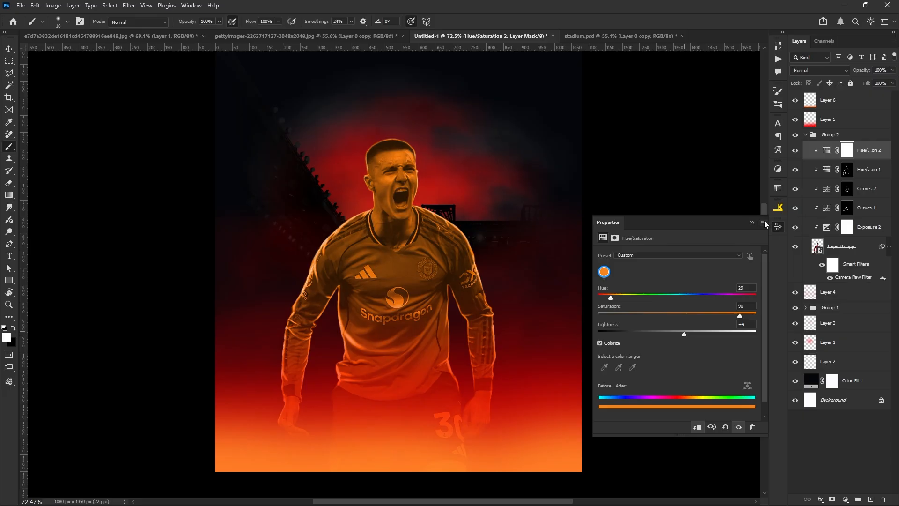
pyautogui.click(752, 222)
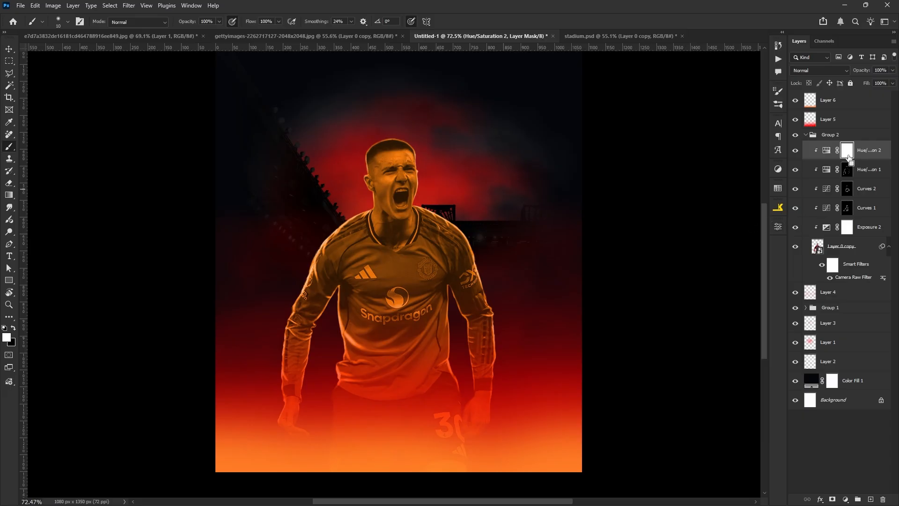
# - Replace the Hue/Saturation 2 mask with a copy of the Hue/Saturation 1 mask and hide Hue/Saturation 1
pyautogui.hotkey('ctrl', 'i')
pyautogui.click(846, 173)
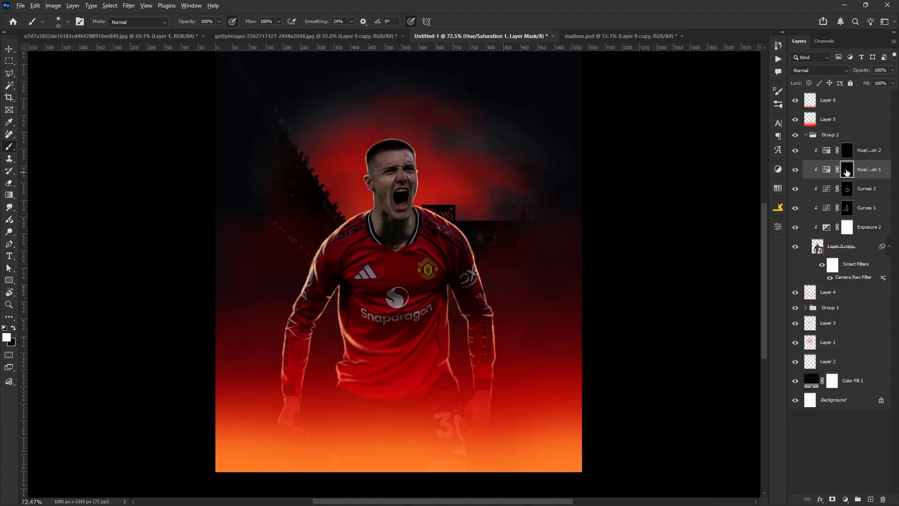
pyautogui.moveTo(846, 172); pyautogui.dragTo(848, 150)
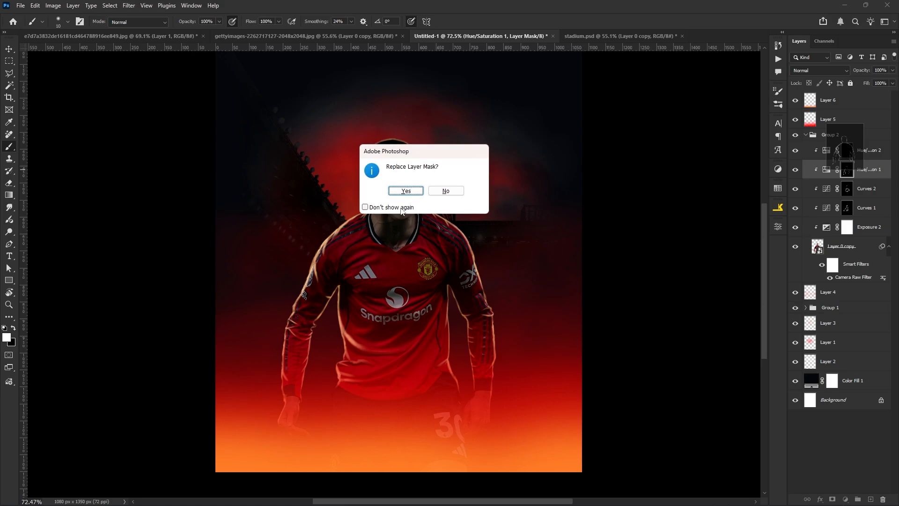
pyautogui.click(406, 190)
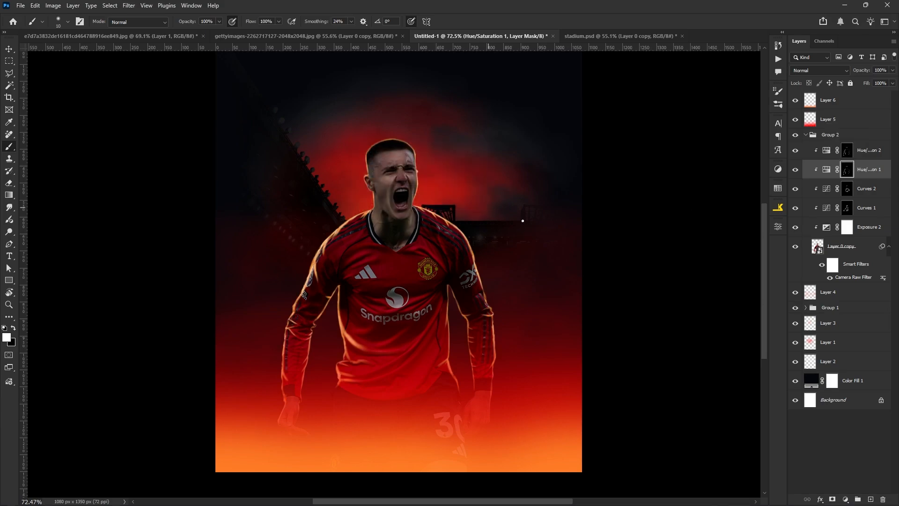
pyautogui.click(795, 169)
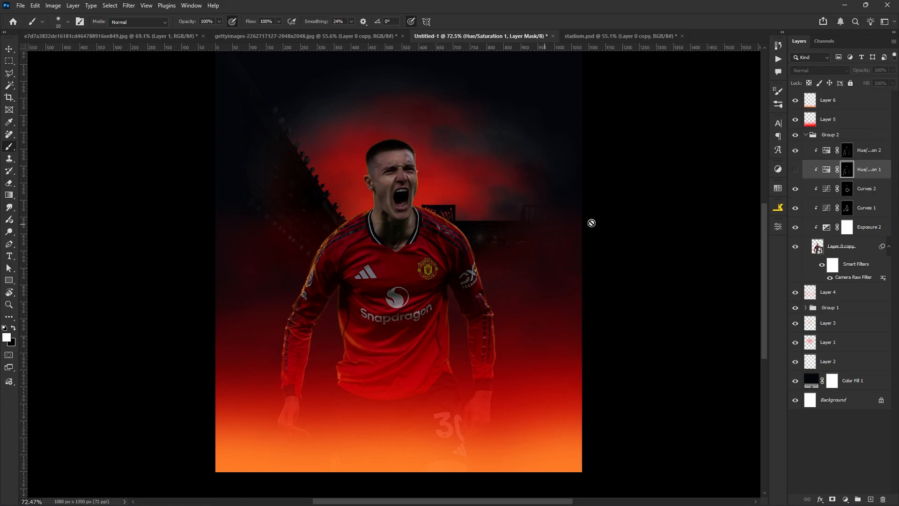
# - Add an Exposure adjustment above Hue/Saturation 2, clip it to the player and set the exposure to +1.55
pyautogui.click(827, 151)
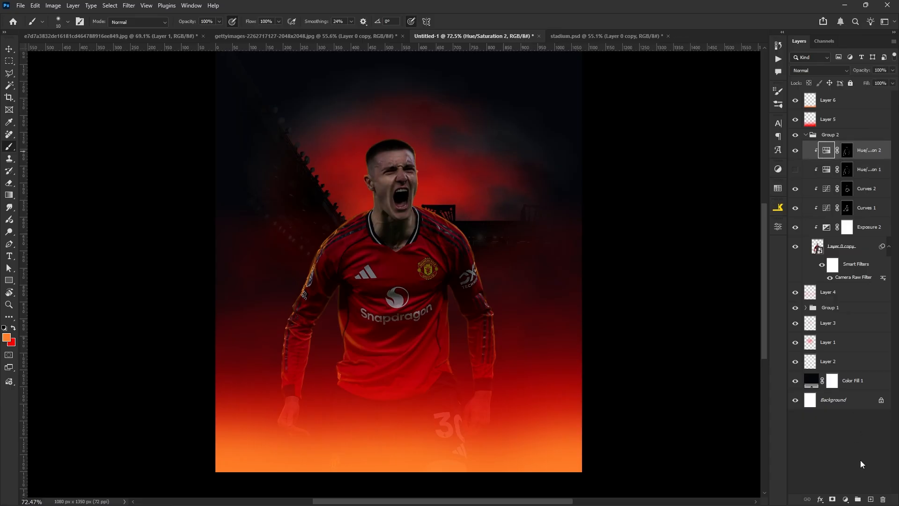
pyautogui.click(845, 499)
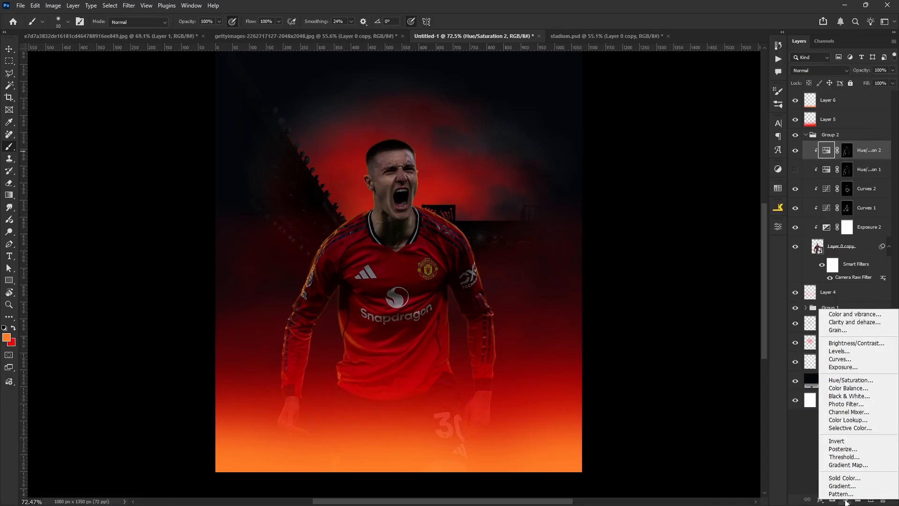
pyautogui.click(839, 369)
pyautogui.click(699, 427)
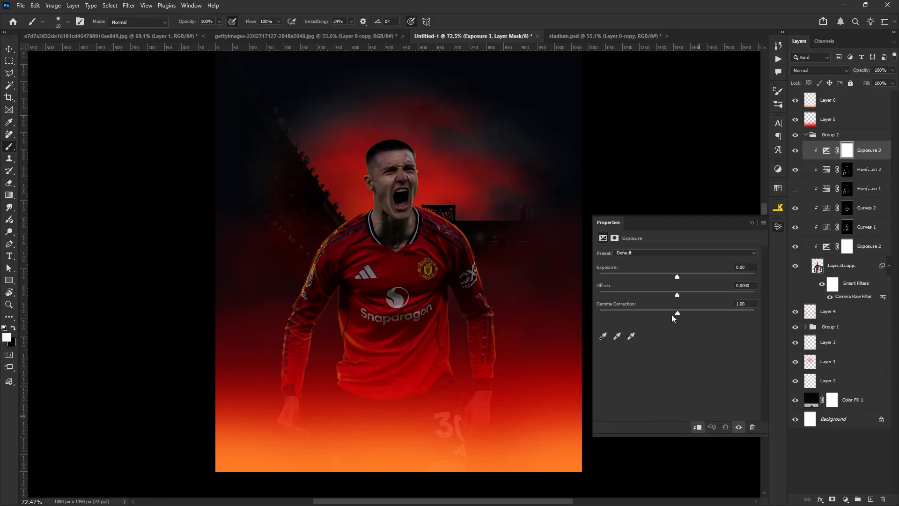
pyautogui.moveTo(677, 276); pyautogui.dragTo(692, 279)
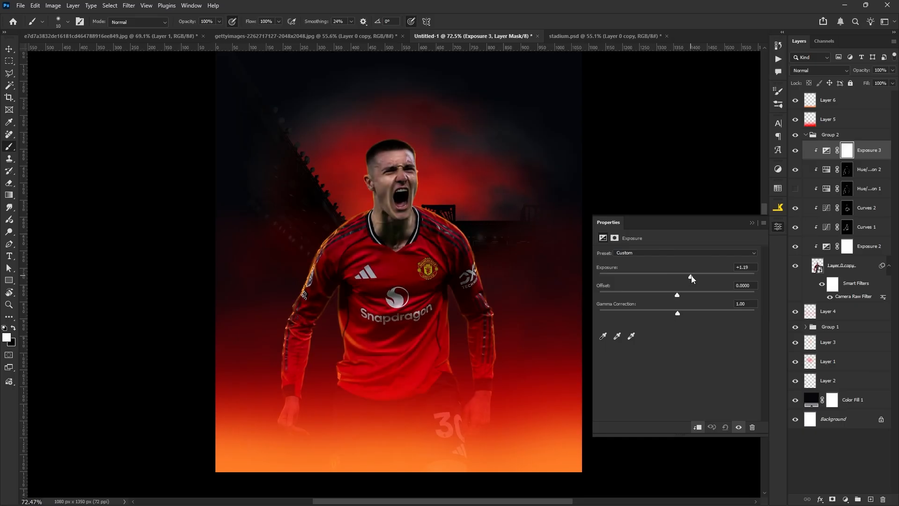
# - Replace the Exposure 3 mask with a copy of the Hue/Saturation 2 rim light mask
pyautogui.click(846, 173)
pyautogui.moveTo(847, 173); pyautogui.dragTo(848, 152)
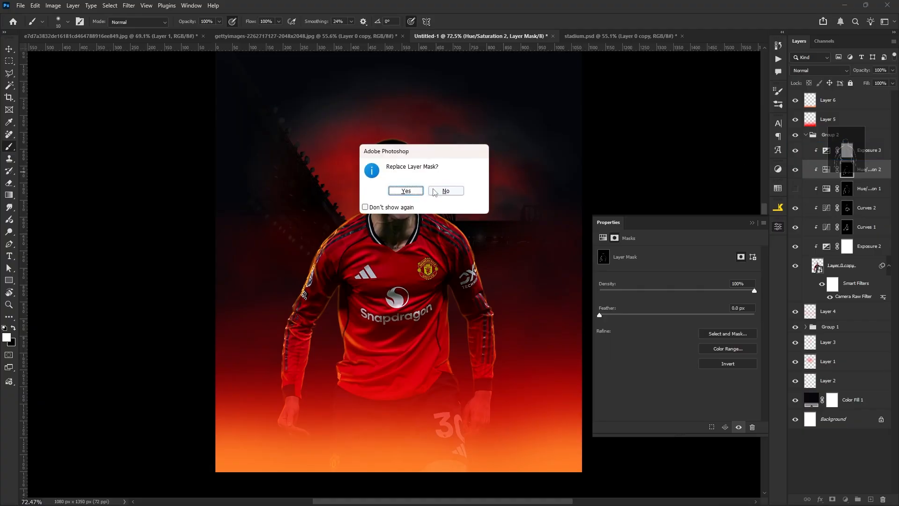
pyautogui.click(406, 192)
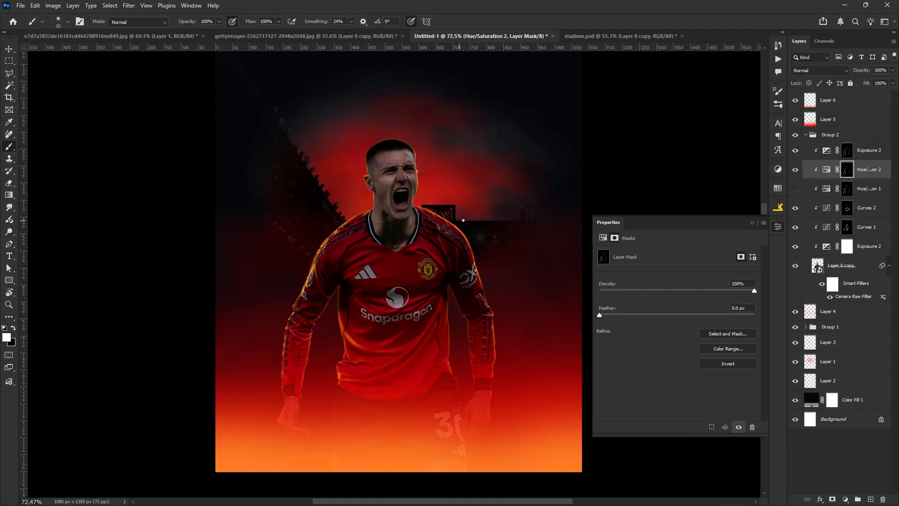
pyautogui.click(753, 223)
# - Raise the Exposure 3 exposure to +2.72 and shift the Hue/Saturation 2 hue slightly toward red
pyautogui.doubleClick(826, 152)
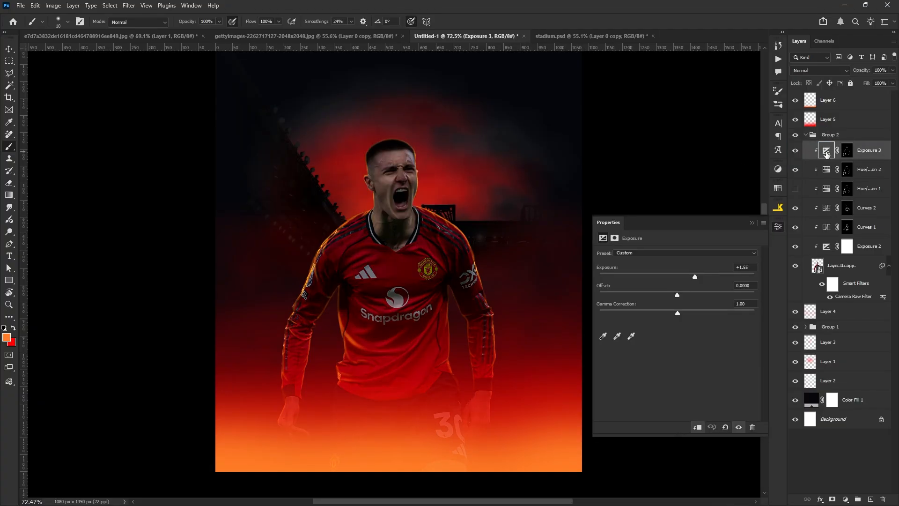
pyautogui.moveTo(697, 280); pyautogui.dragTo(709, 280)
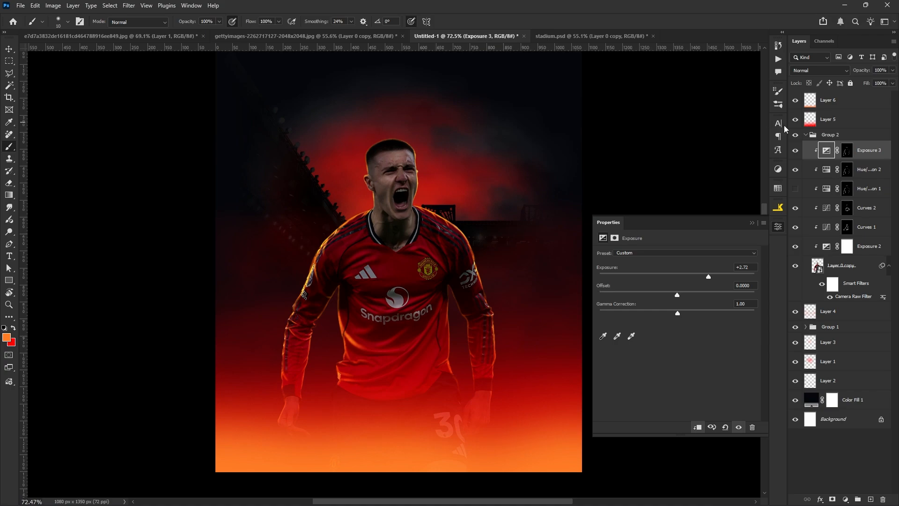
pyautogui.click(826, 172)
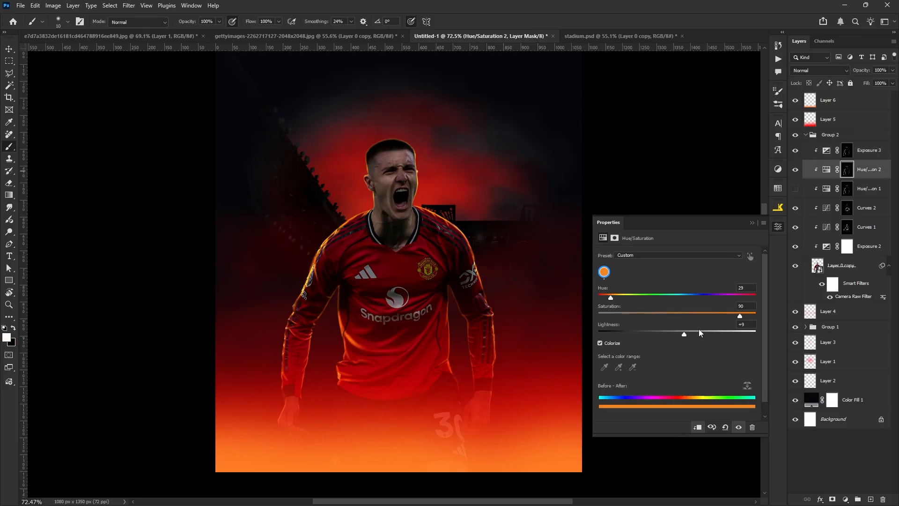
pyautogui.moveTo(611, 298); pyautogui.dragTo(609, 298)
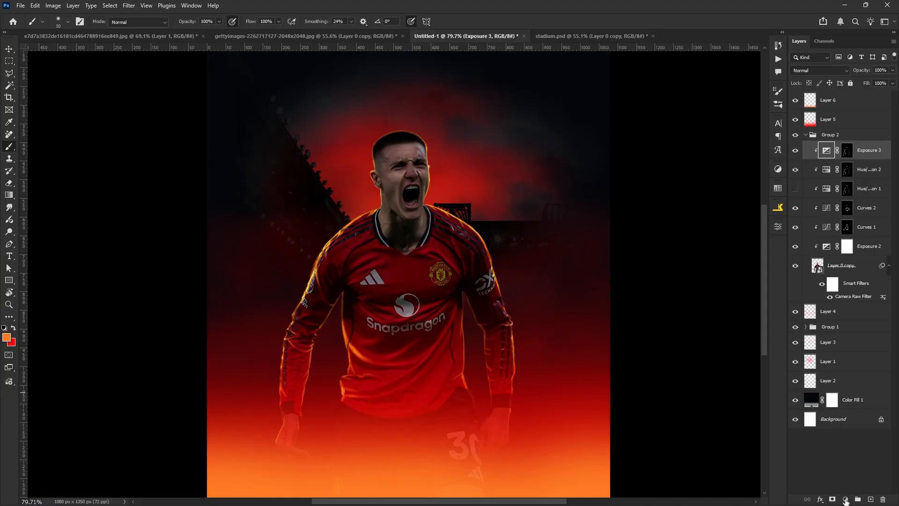
# - Add a Solid Color fill layer above Exposure 3 in light red #ff3838
pyautogui.click(845, 499)
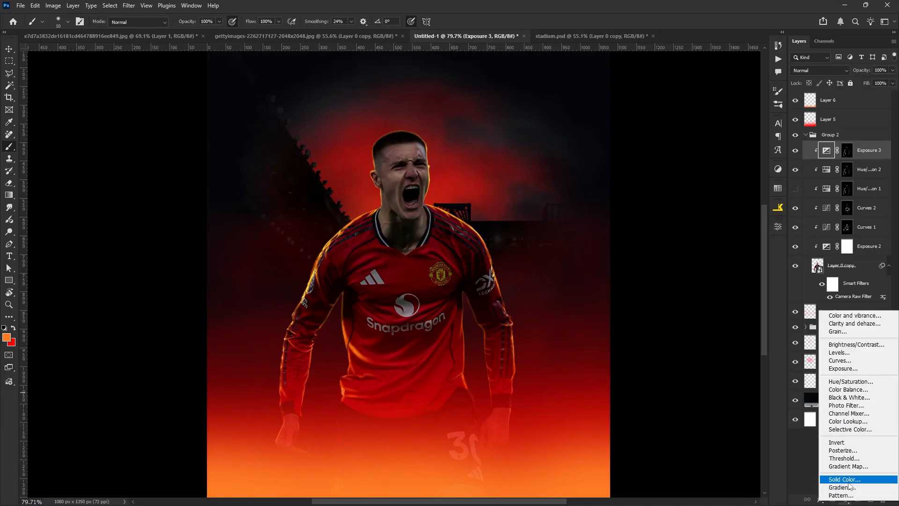
pyautogui.click(838, 315)
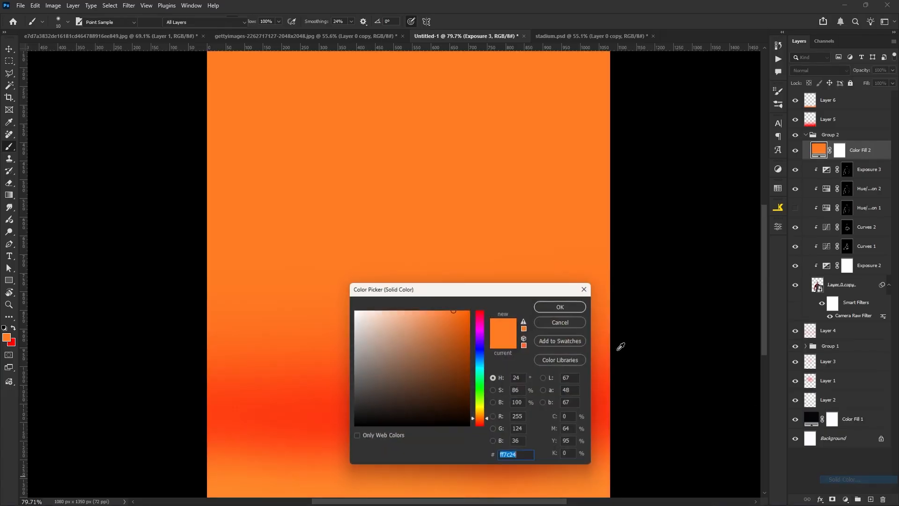
pyautogui.click(484, 422)
pyautogui.moveTo(483, 422); pyautogui.dragTo(483, 428)
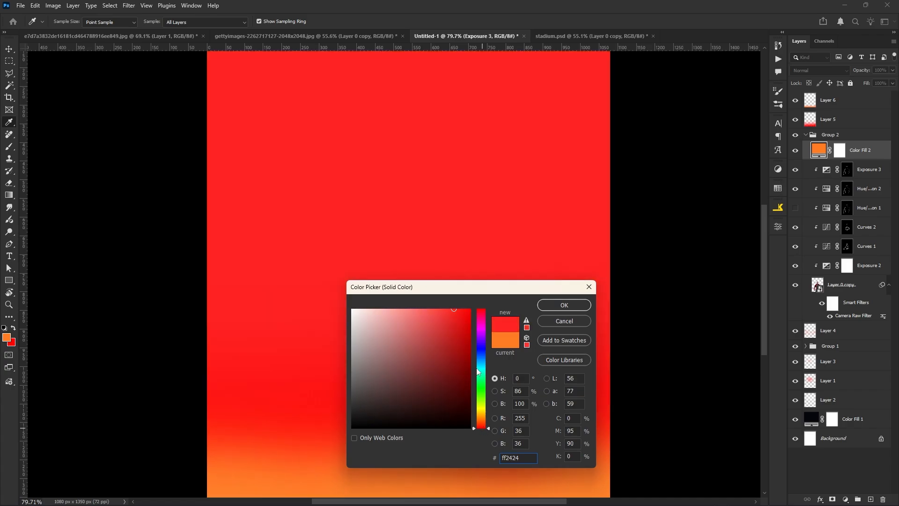
pyautogui.click(445, 308)
pyautogui.click(564, 308)
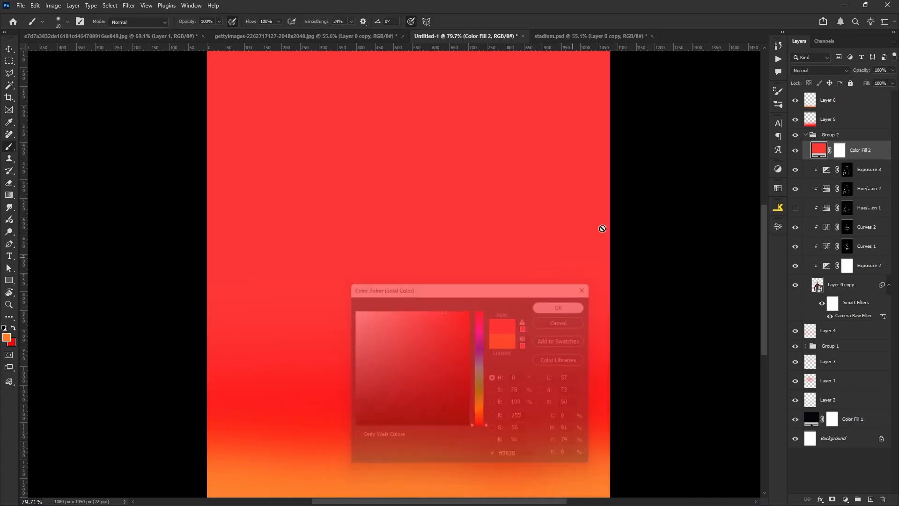
# - Set the red Color Fill 2 layer to Screen blending, clip it to the player and select its mask
pyautogui.click(819, 71)
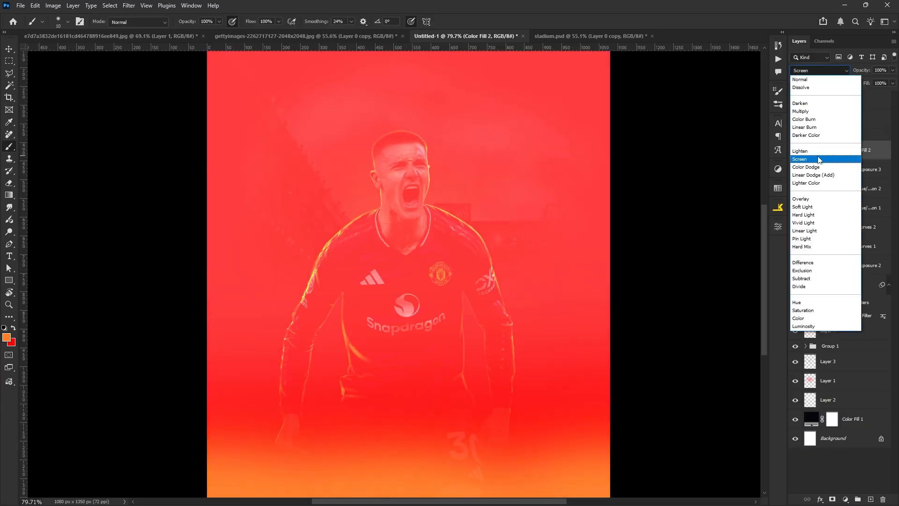
pyautogui.click(819, 156)
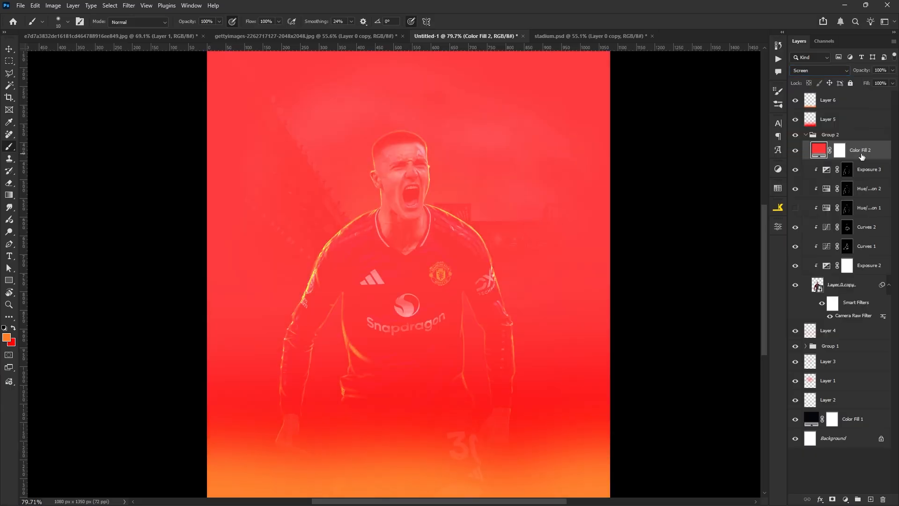
pyautogui.keyDown('alt'); pyautogui.click(861, 160); pyautogui.keyUp('alt')
pyautogui.click(842, 152)
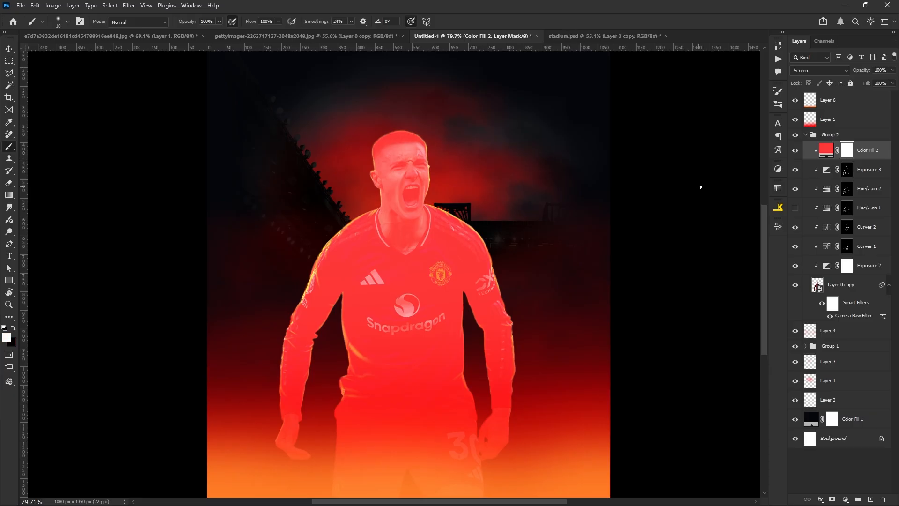
# - Invert the Color Fill 2 mask to black and paint glow along the lower shirt folds with a white brush at 19% flow
pyautogui.hotkey('ctrl', 'i')
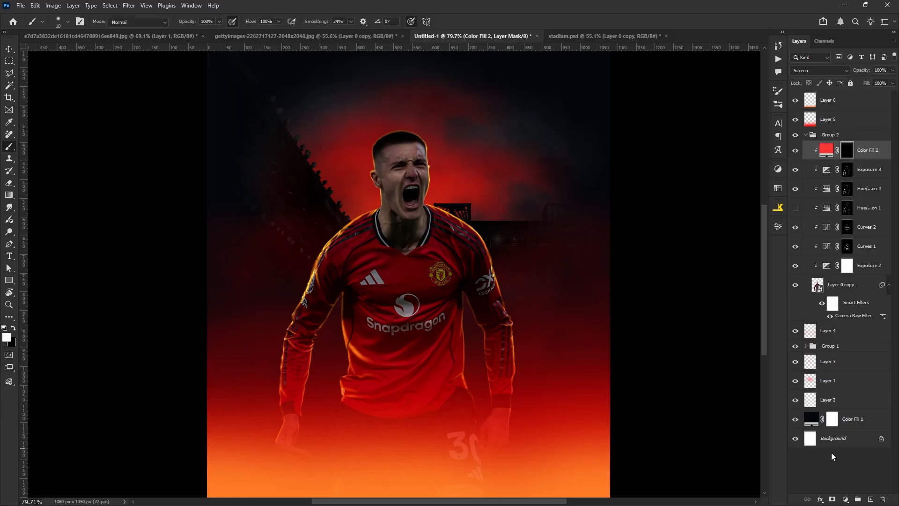
pyautogui.scroll(5, 556, 219)
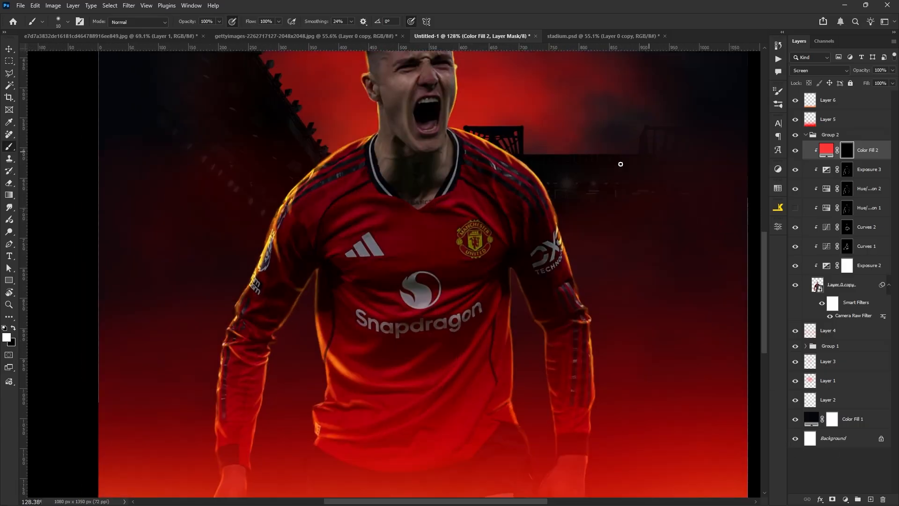
pyautogui.scroll(2, 390, 284)
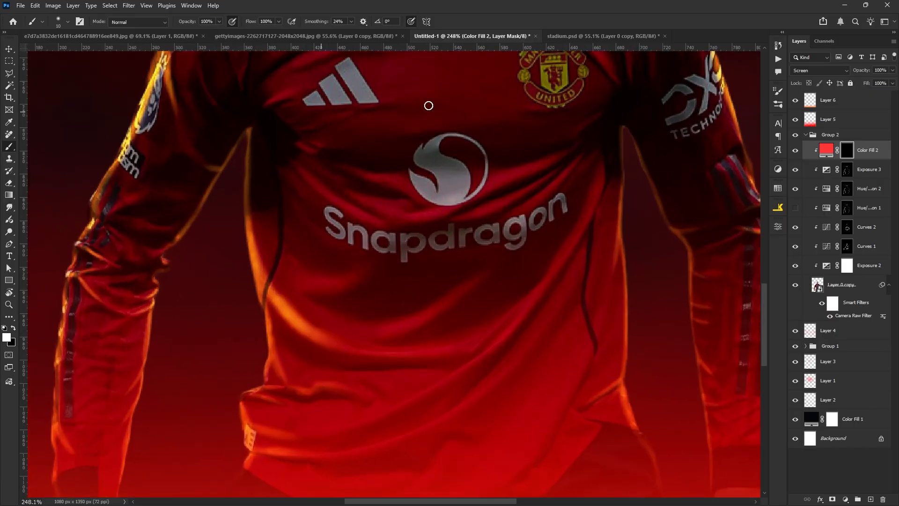
pyautogui.scroll(-3, 411, 187)
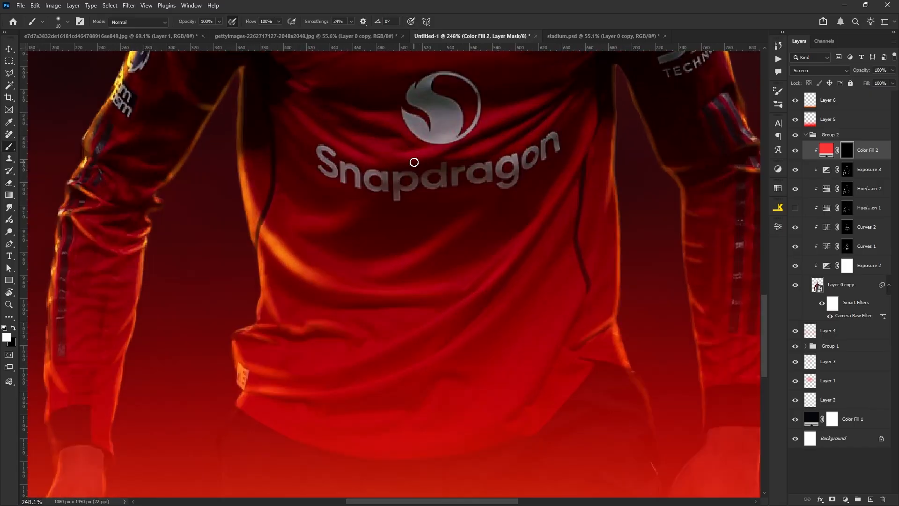
pyautogui.scroll(2, 408, 219)
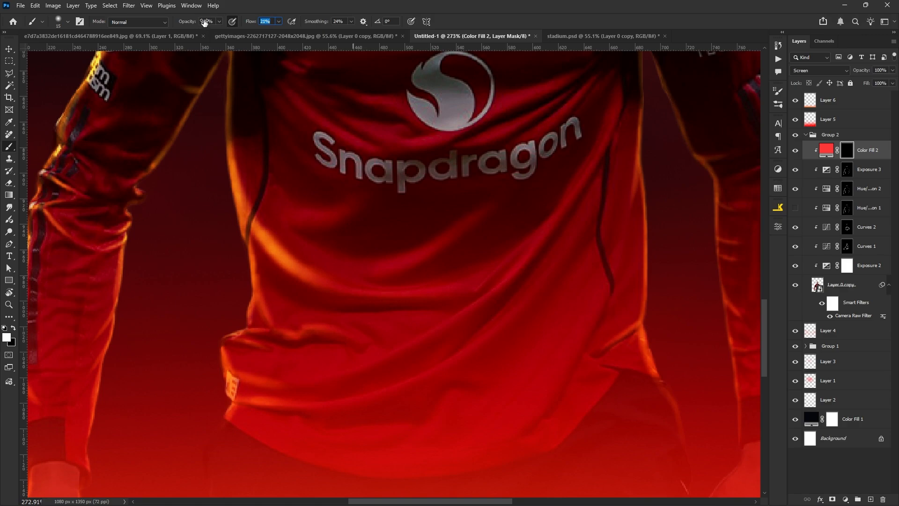
pyautogui.press(']')
pyautogui.press(']')
pyautogui.moveTo(448, 289)
pyautogui.mouseDown()
pyautogui.moveTo(489, 283)
pyautogui.moveTo(340, 296)
pyautogui.moveTo(420, 294)
pyautogui.moveTo(521, 267)
pyautogui.moveTo(461, 318)
pyautogui.mouseUp()
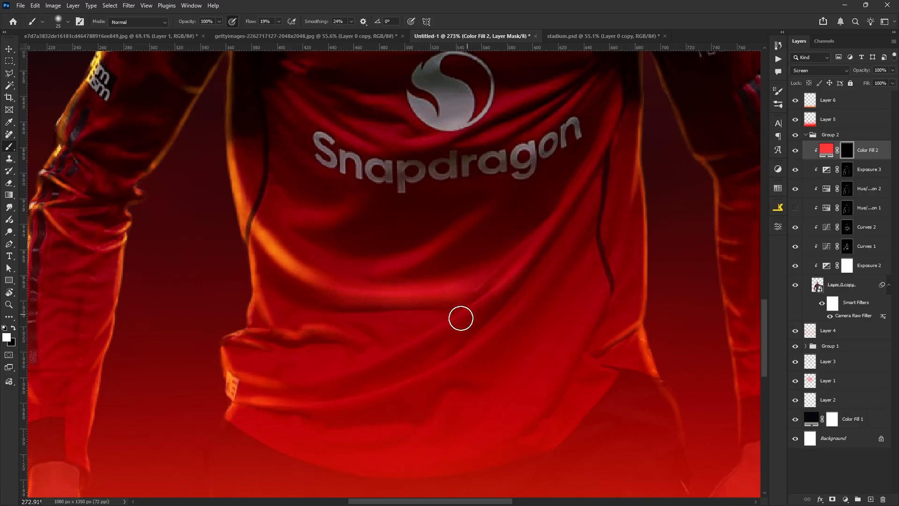
pyautogui.press('[')
pyautogui.press('[')
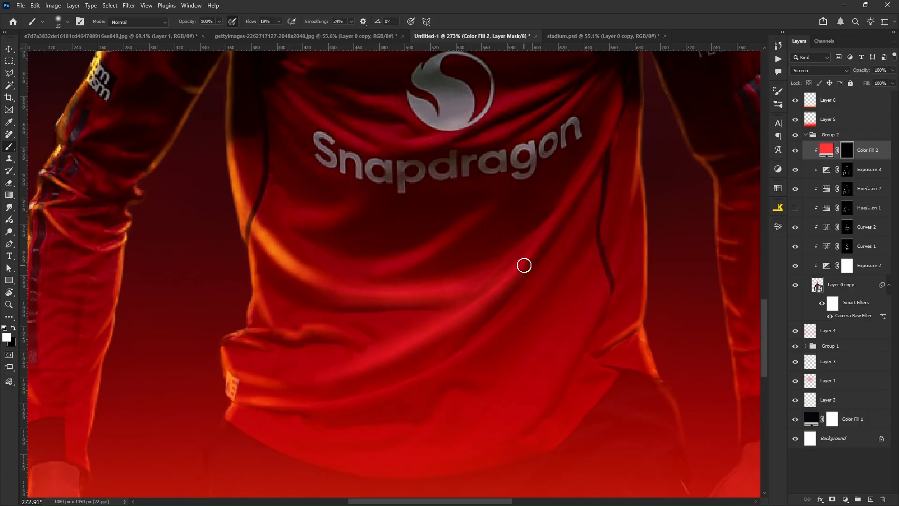
# - Change the Color Fill 2 color to orange #ff7019
pyautogui.doubleClick(832, 153)
pyautogui.moveTo(484, 424); pyautogui.dragTo(482, 420)
pyautogui.moveTo(461, 347); pyautogui.dragTo(459, 303)
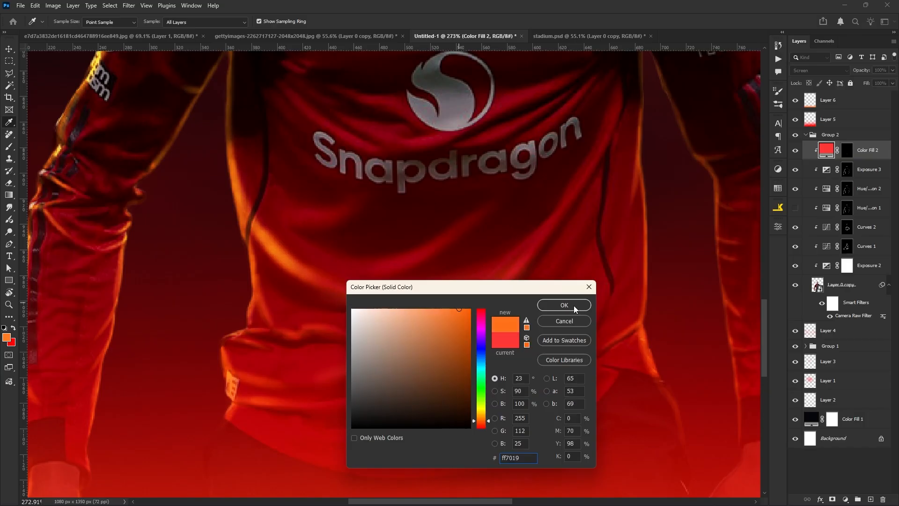
pyautogui.click(564, 306)
# - Paint more orange highlights on the Color Fill 2 mask along the lower shirt folds and around the Snapdragon logo
pyautogui.scroll(-5, 467, 291)
pyautogui.scroll(4, 443, 299)
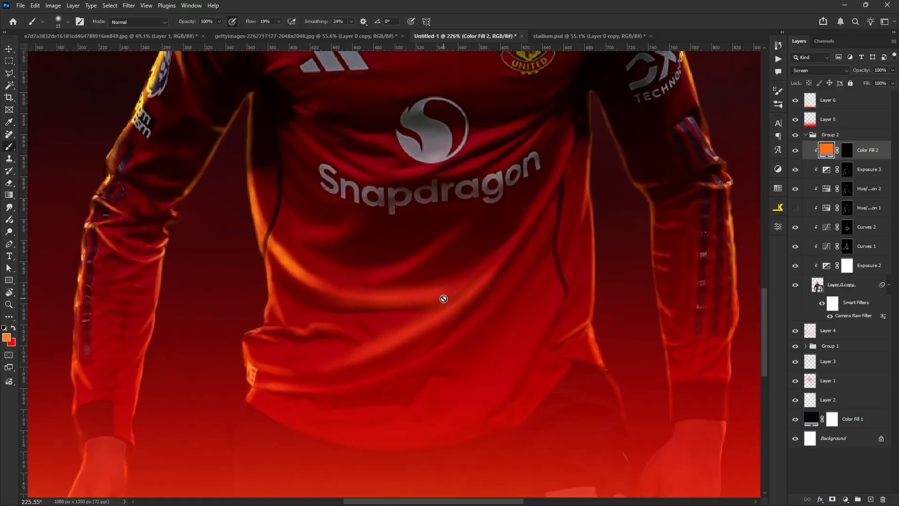
pyautogui.click(847, 150)
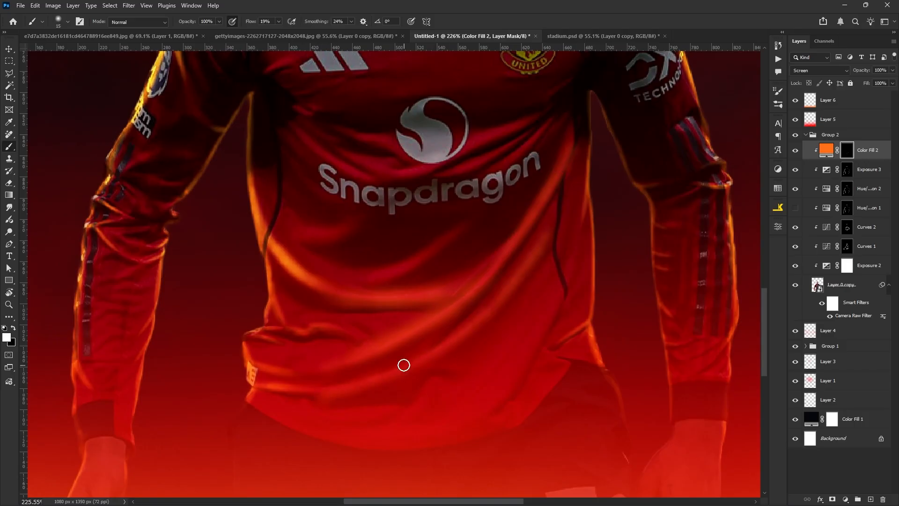
pyautogui.scroll(3, 511, 349)
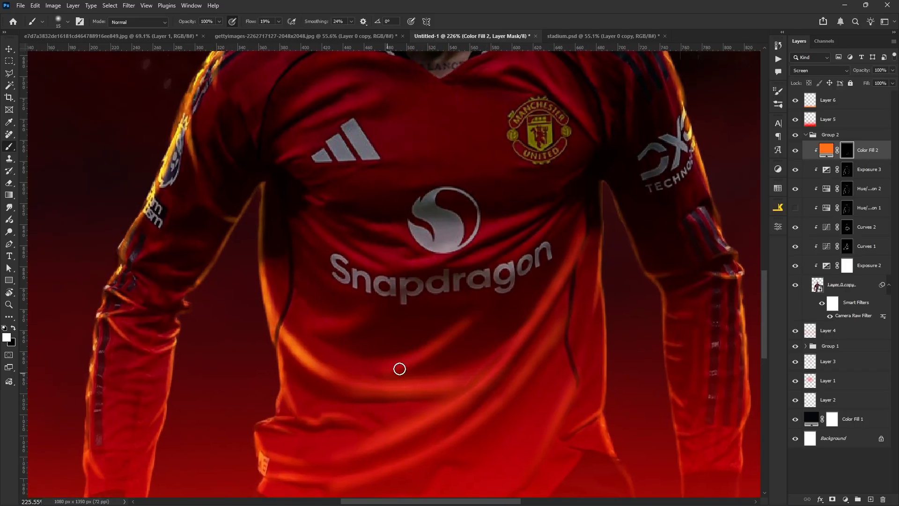
pyautogui.moveTo(490, 225); pyautogui.dragTo(554, 213)
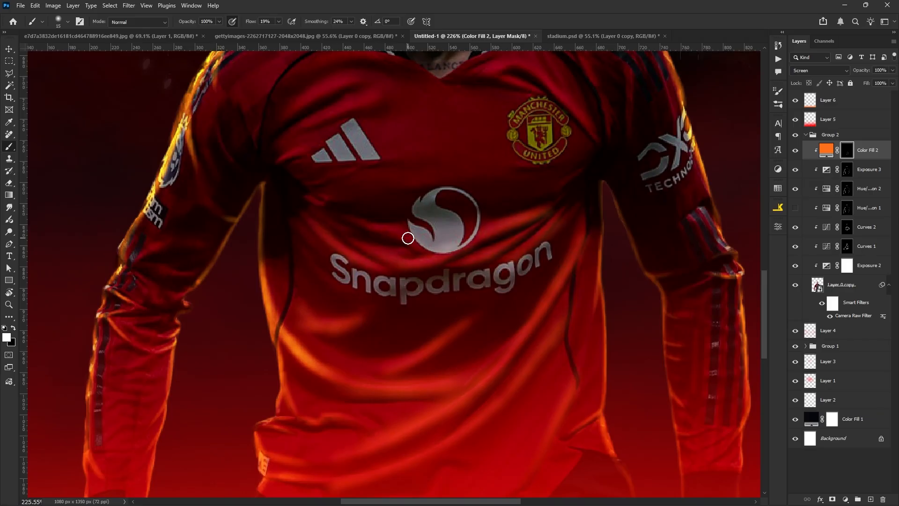
# - Paint orange highlights on the Color Fill 2 mask along the chest folds around the Adidas logo
pyautogui.scroll(-5, 403, 243)
pyautogui.scroll(5, 350, 212)
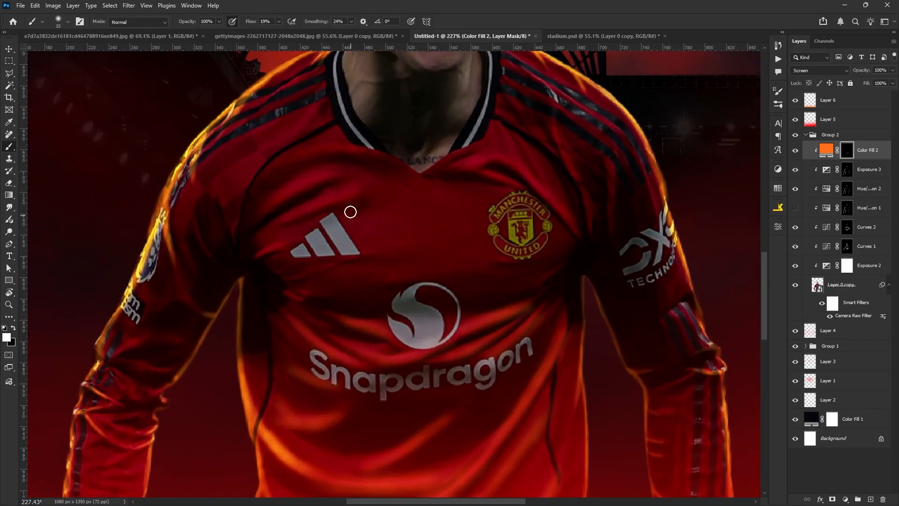
pyautogui.moveTo(281, 190); pyautogui.dragTo(337, 181)
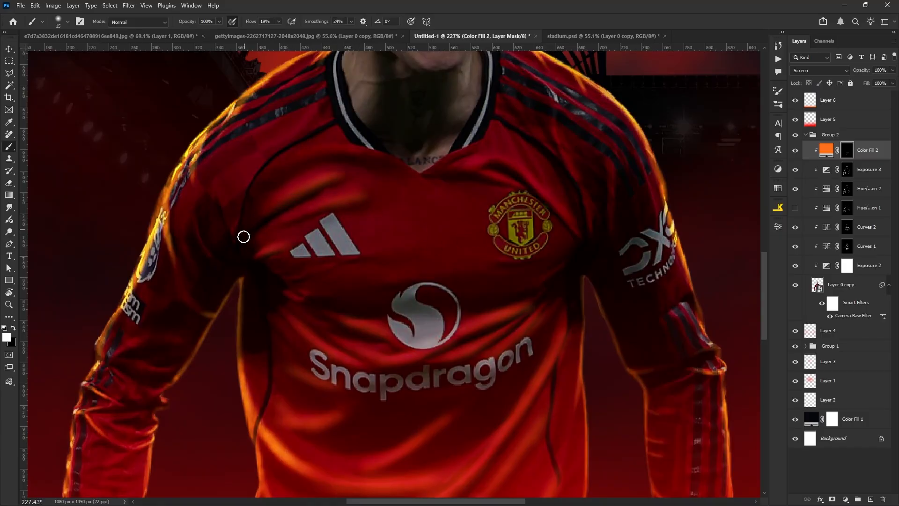
# - Paint a soft orange glow on the left side of the player's neck, ready to trim it with a larger black brush
pyautogui.scroll(-5, 389, 290)
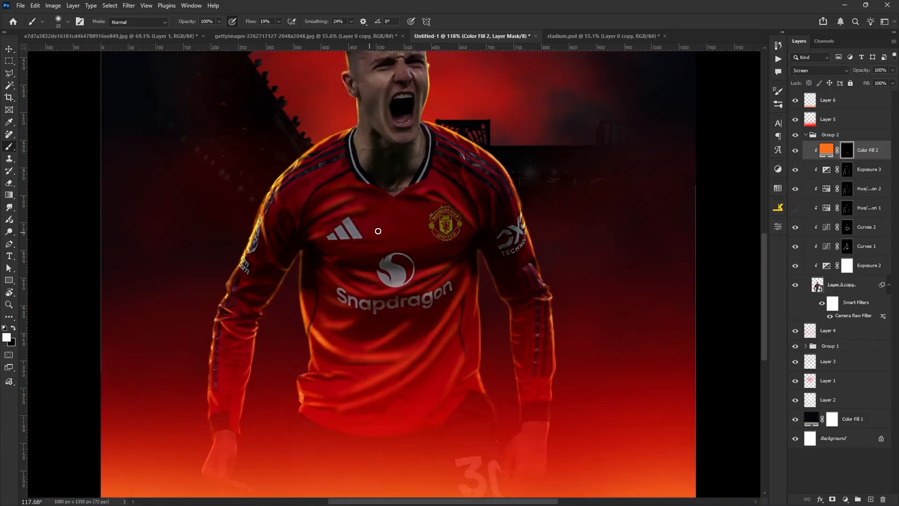
pyautogui.scroll(5, 387, 201)
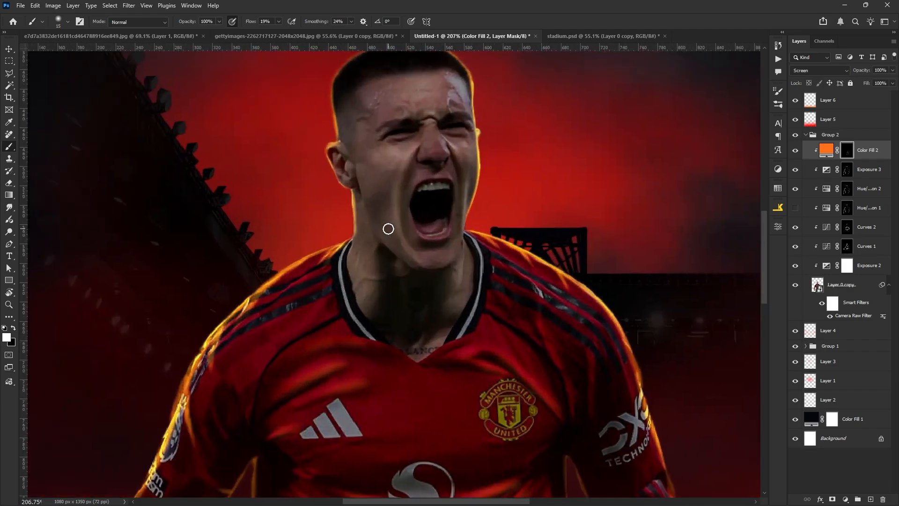
pyautogui.press(']')
pyautogui.press(']')
pyautogui.moveTo(364, 257)
pyautogui.mouseDown()
pyautogui.moveTo(365, 241)
pyautogui.moveTo(367, 317)
pyautogui.mouseUp()
pyautogui.press('x')
pyautogui.press(']')
pyautogui.press(']')
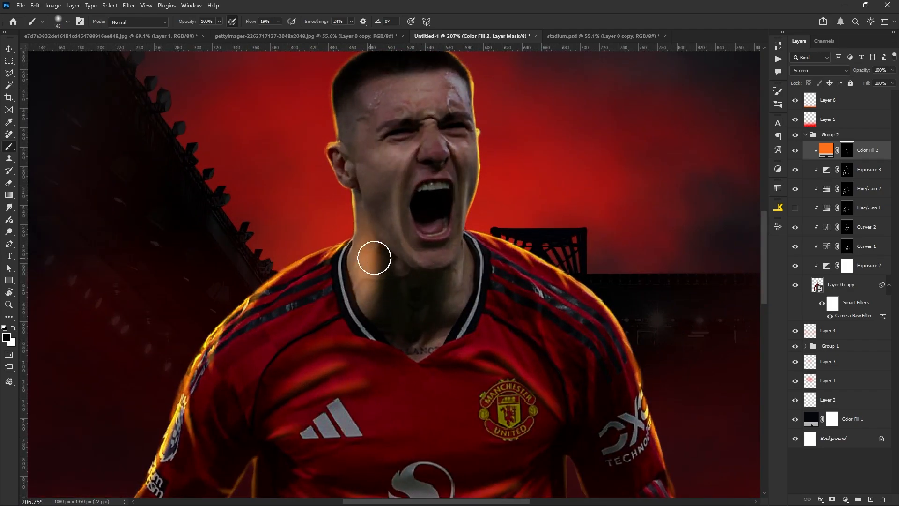
# - Paint a soft orange glow on the right side of the player's neck near the collar and refine the neck shading
pyautogui.press('x')
pyautogui.press('[')
pyautogui.press('[')
pyautogui.moveTo(458, 297)
pyautogui.mouseDown()
pyautogui.moveTo(477, 263)
pyautogui.moveTo(471, 270)
pyautogui.mouseUp()
pyautogui.press('p')
pyautogui.hotkey('ctrl', 'z')
pyautogui.press('b')
pyautogui.press('x')
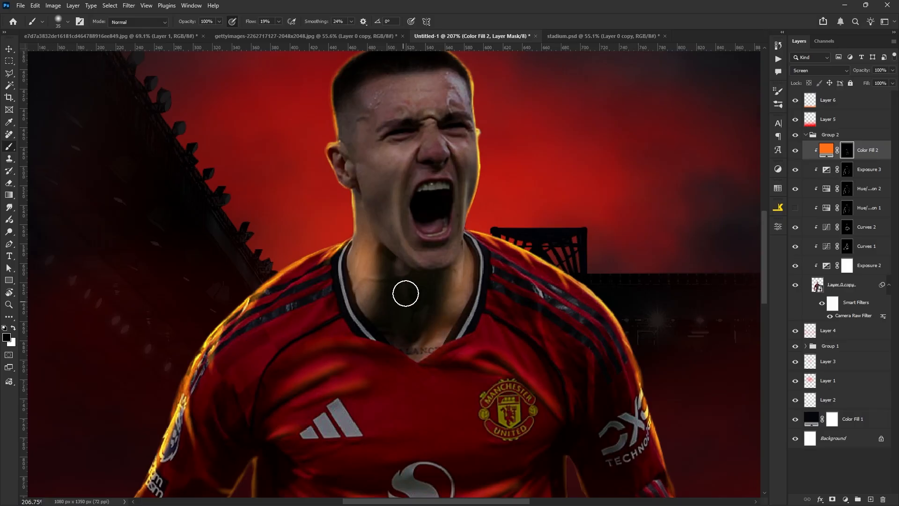
pyautogui.scroll(1, 403, 293)
pyautogui.scroll(-2, 381, 262)
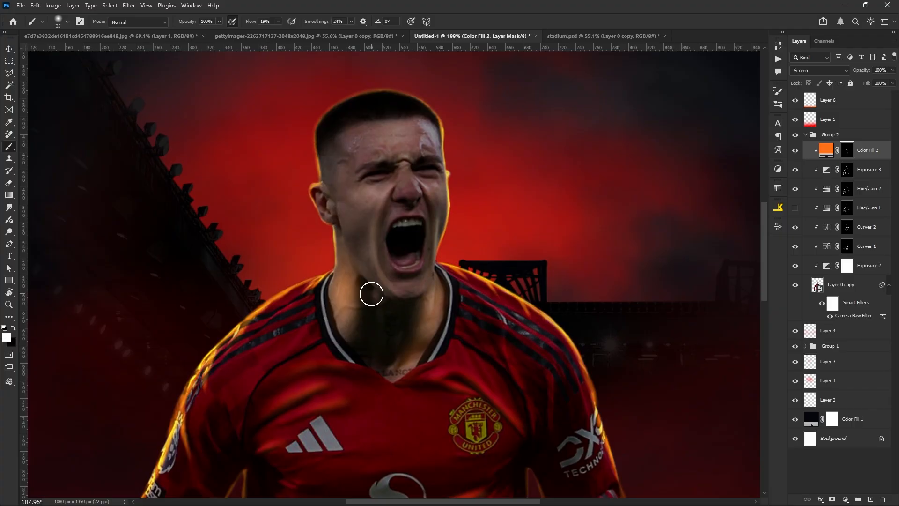
# - Paint thin orange highlights along the player's jawline and beside the mouth with a small brush
pyautogui.press('[')
pyautogui.scroll(3, 424, 243)
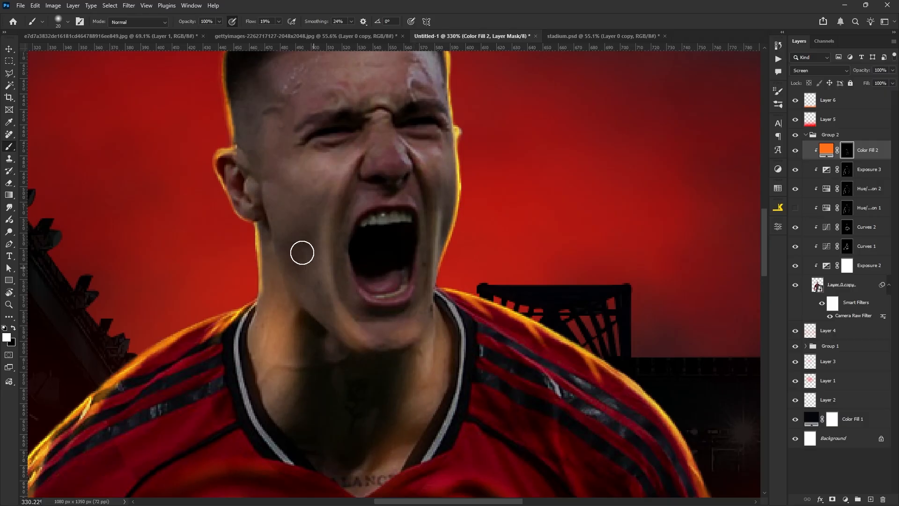
pyautogui.press('[')
pyautogui.press('[')
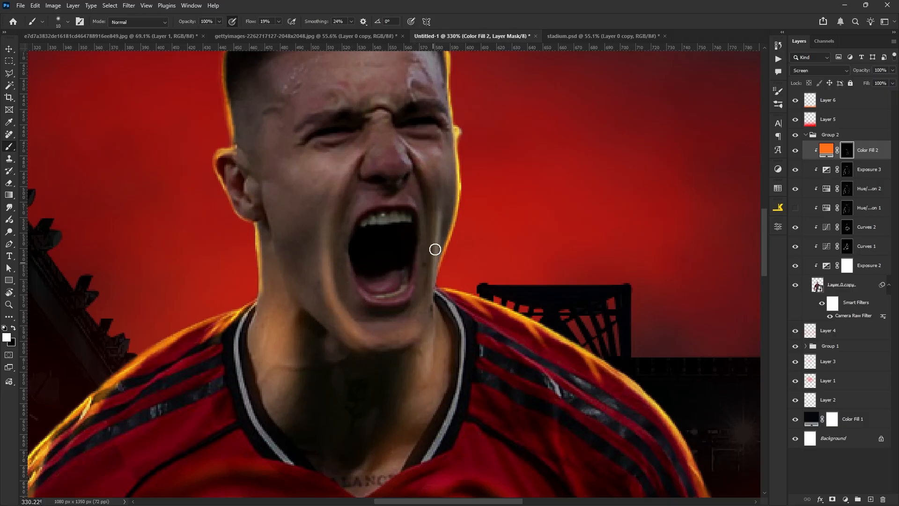
pyautogui.moveTo(435, 250); pyautogui.dragTo(433, 278)
pyautogui.moveTo(314, 250); pyautogui.dragTo(317, 275)
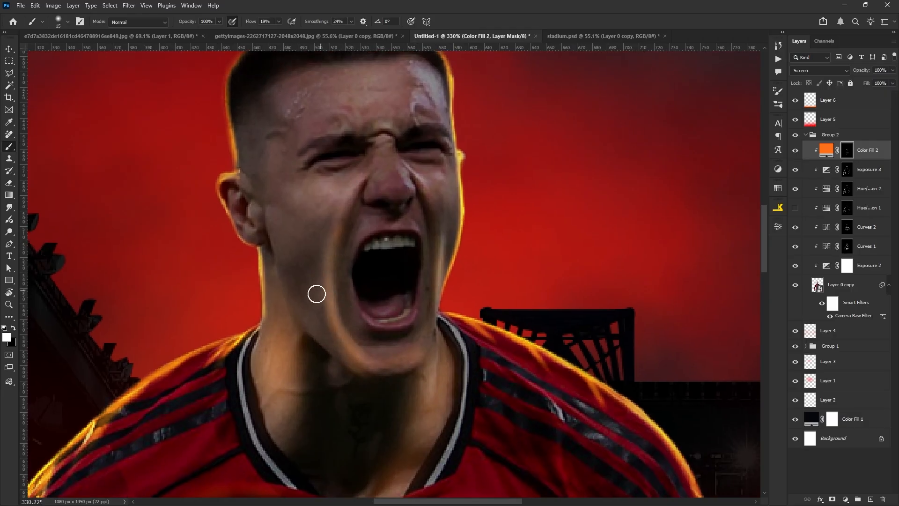
# - Paint a broad, soft orange glow over the player's cheek and jaw using a much larger brush
pyautogui.press(']')
pyautogui.press(']')
pyautogui.press(']')
pyautogui.press(']')
pyautogui.press(']')
pyautogui.press(']')
pyautogui.press(']')
pyautogui.press(']')
pyautogui.press(']')
pyautogui.moveTo(283, 239); pyautogui.dragTo(293, 297)
pyautogui.moveTo(331, 227); pyautogui.dragTo(331, 268)
pyautogui.press('[')
pyautogui.press('[')
pyautogui.press('[')
pyautogui.press('[')
pyautogui.press('[')
pyautogui.press('[')
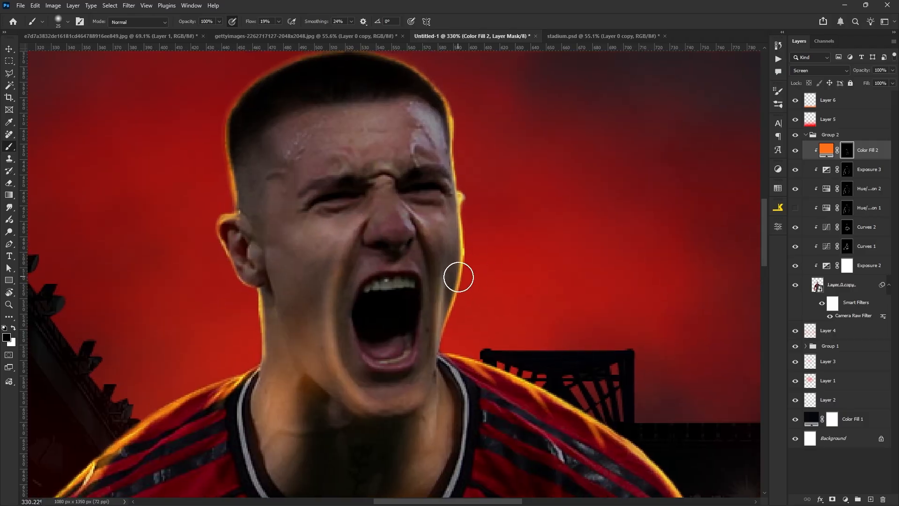
# - Lower the Color Fill 2 layer opacity to 69%
pyautogui.hotkey('ctrl', '0')
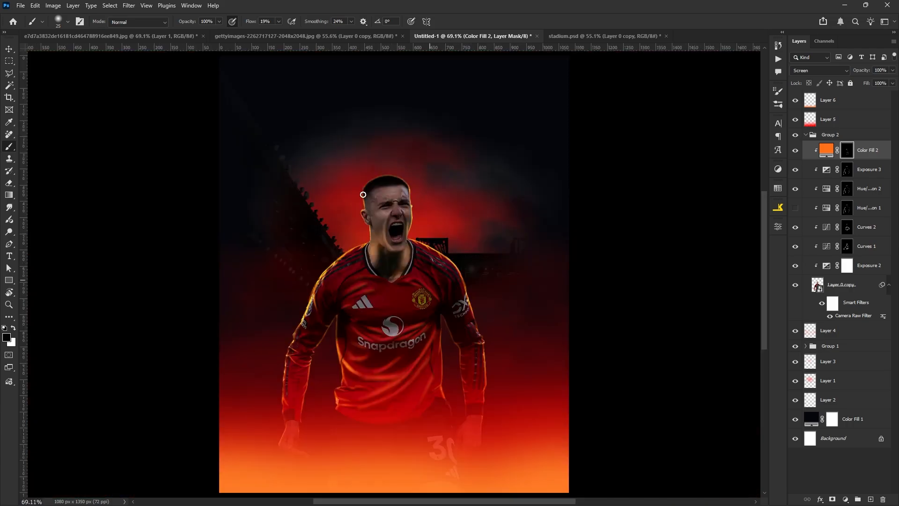
pyautogui.scroll(5, 393, 269)
pyautogui.hotkey('ctrl', '2')
pyautogui.scroll(-2, 404, 255)
pyautogui.scroll(-2, 402, 224)
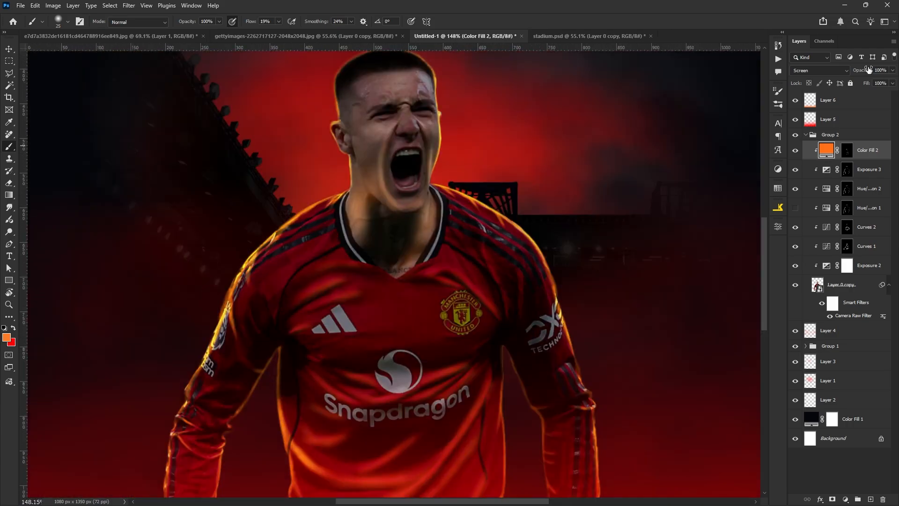
pyautogui.moveTo(854, 72); pyautogui.dragTo(838, 70)
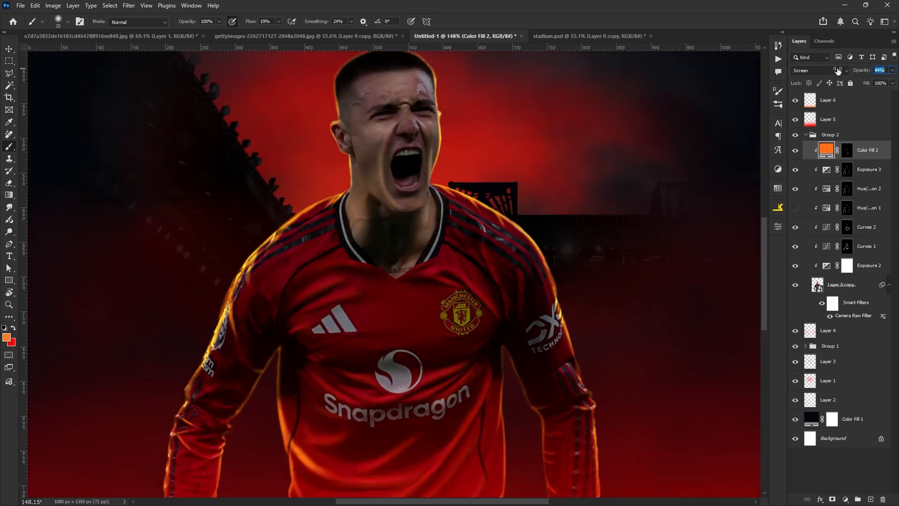
# - Fine-tune the Hue/Saturation 2 hue and set the Exposure 3 exposure to +2.56
pyautogui.click(8, 47)
pyautogui.scroll(-4, 383, 181)
pyautogui.doubleClick(826, 189)
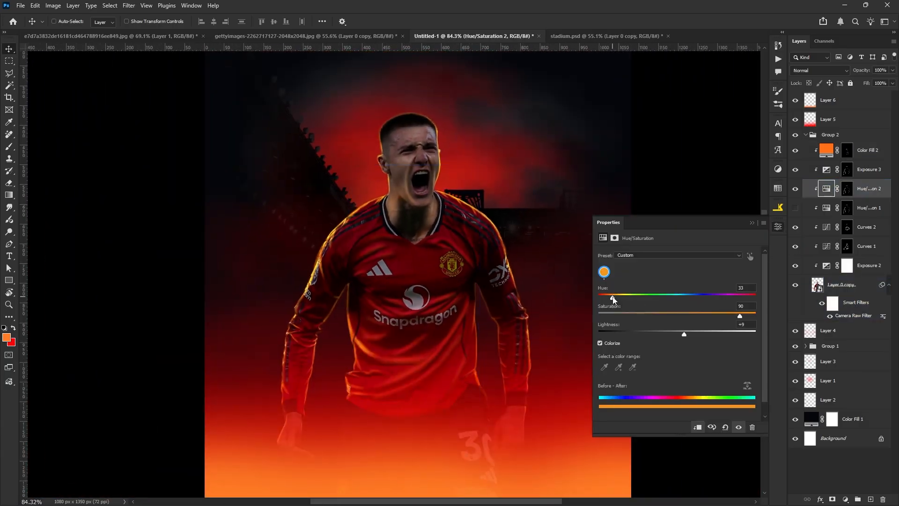
pyautogui.moveTo(614, 299); pyautogui.dragTo(614, 298)
pyautogui.click(826, 169)
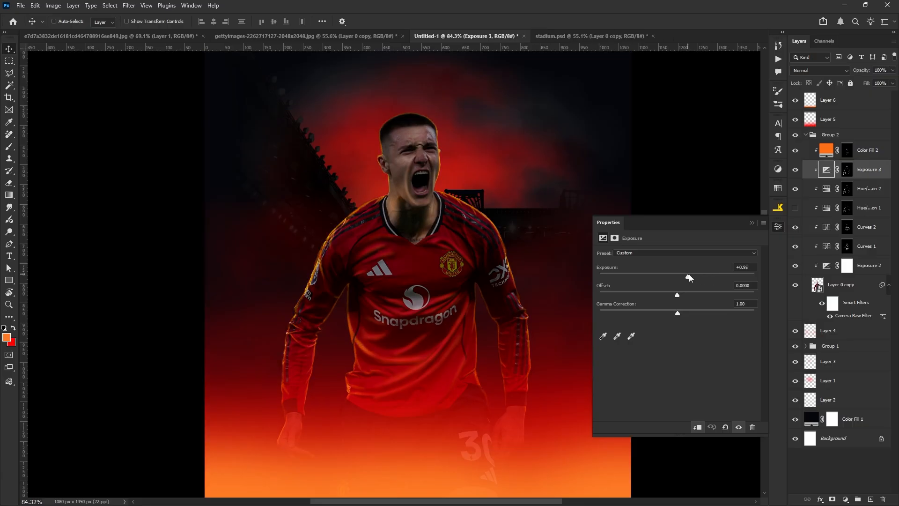
pyautogui.moveTo(699, 277); pyautogui.dragTo(702, 277)
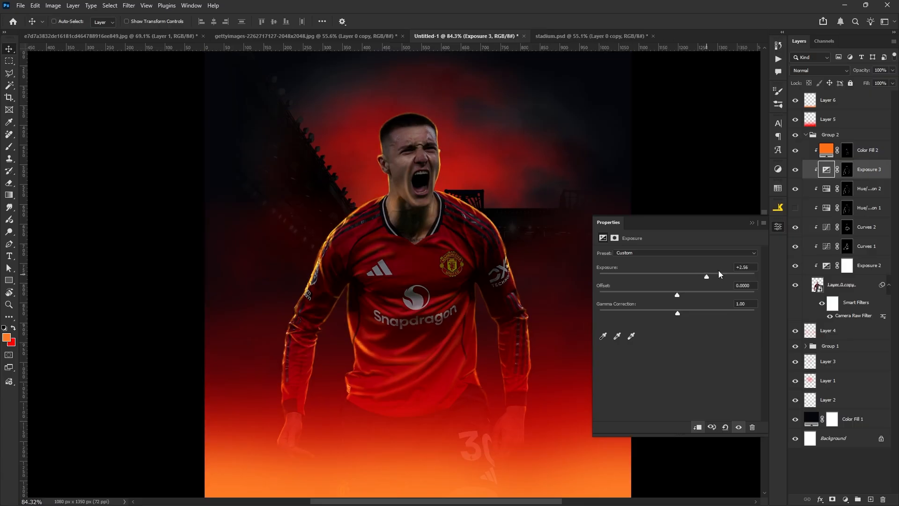
pyautogui.click(752, 222)
# - Shift the Color Fill 2 color to a redder orange, about #ff5519, and set its opacity to 72%
pyautogui.click(826, 150)
pyautogui.scroll(-2, 519, 204)
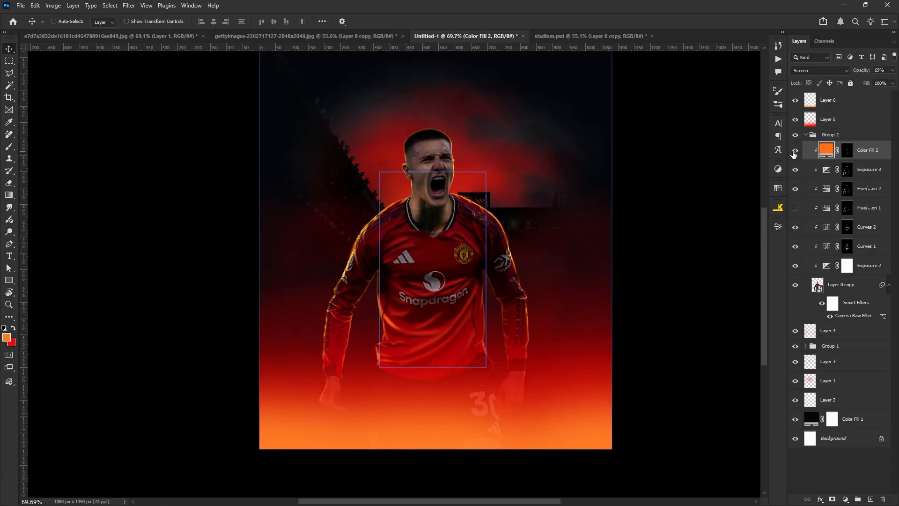
pyautogui.doubleClick(826, 150)
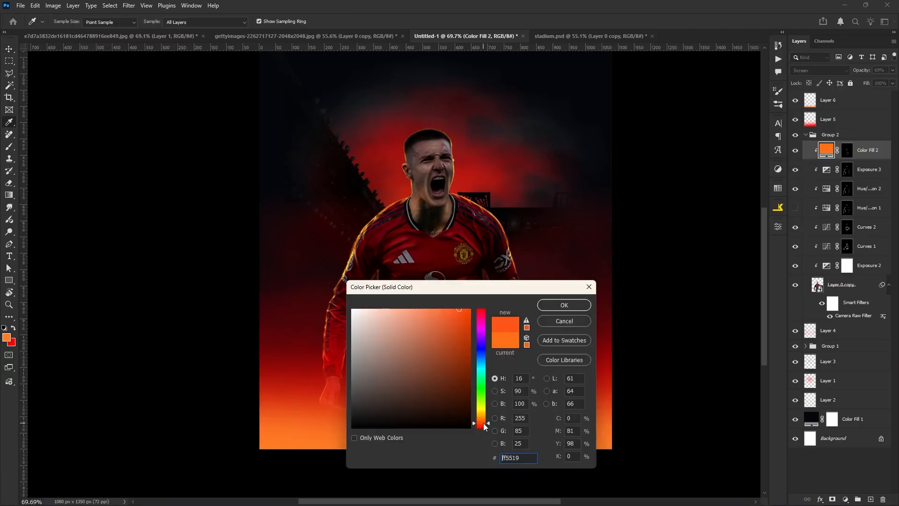
pyautogui.moveTo(483, 424); pyautogui.dragTo(485, 424)
pyautogui.click(579, 307)
pyautogui.moveTo(461, 188); pyautogui.dragTo(485, 198)
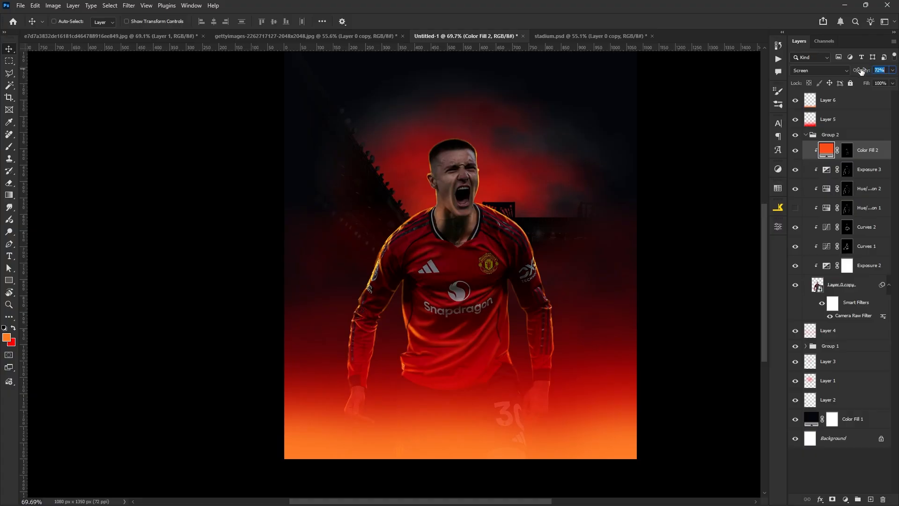
pyautogui.moveTo(862, 72); pyautogui.dragTo(861, 71)
# - Compare the player with and without the Color Fill 2 glow
pyautogui.click(806, 134)
pyautogui.scroll(-2, 462, 293)
pyautogui.scroll(1, 427, 206)
pyautogui.moveTo(444, 181); pyautogui.dragTo(409, 207)
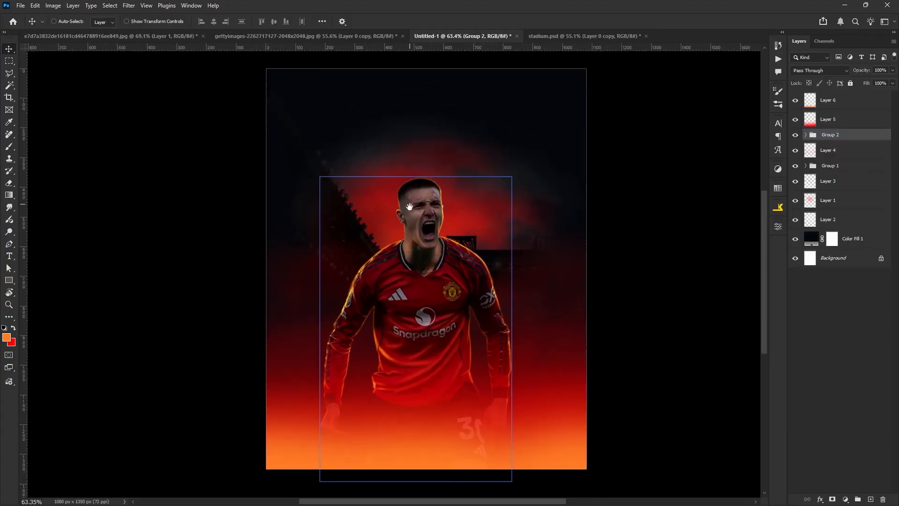
pyautogui.scroll(3, 409, 207)
pyautogui.click(806, 135)
pyautogui.scroll(-2, 477, 220)
pyautogui.scroll(1, 478, 221)
pyautogui.hotkey('alt', '[')
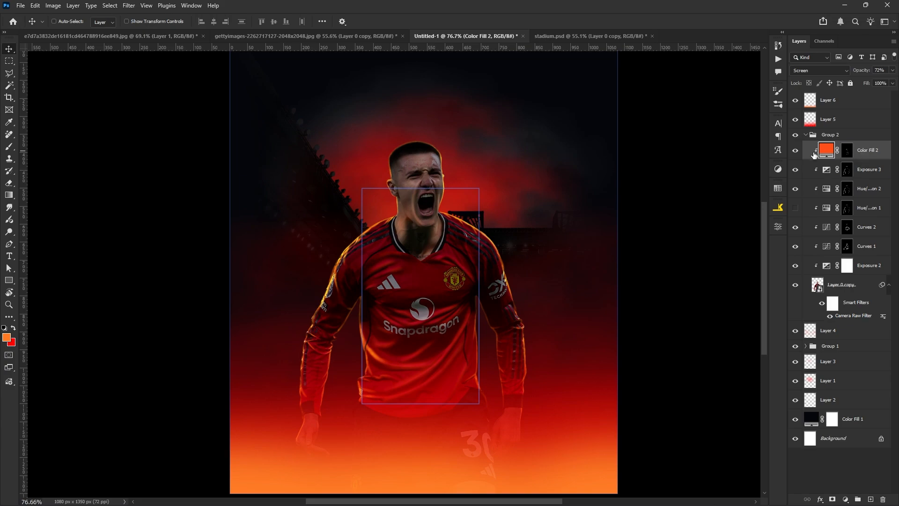
pyautogui.click(795, 151)
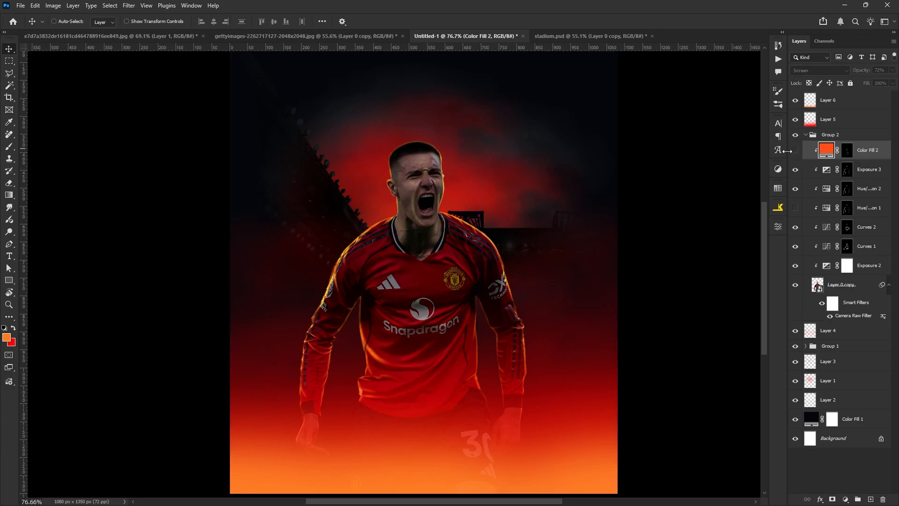
pyautogui.click(795, 151)
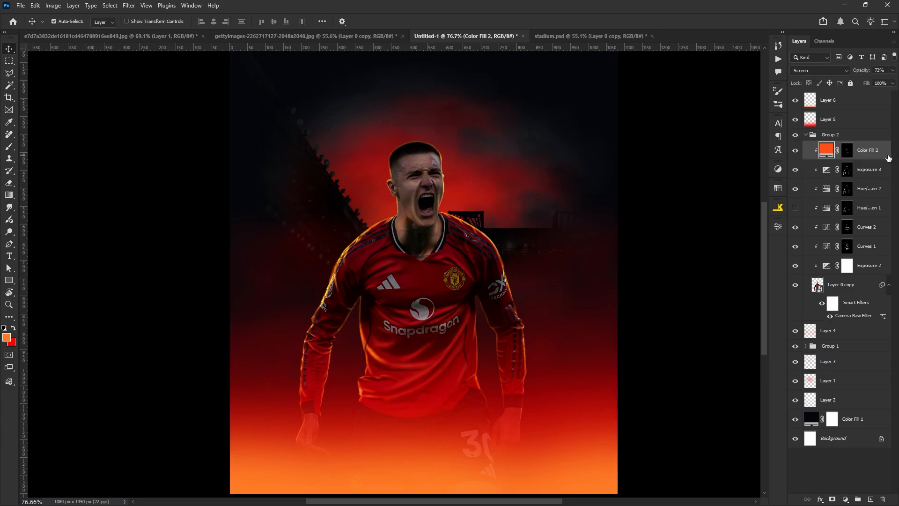
# - Duplicate the Color Fill 2 layer and fill the copy's mask with black
pyautogui.hotkey('ctrl', 'j')
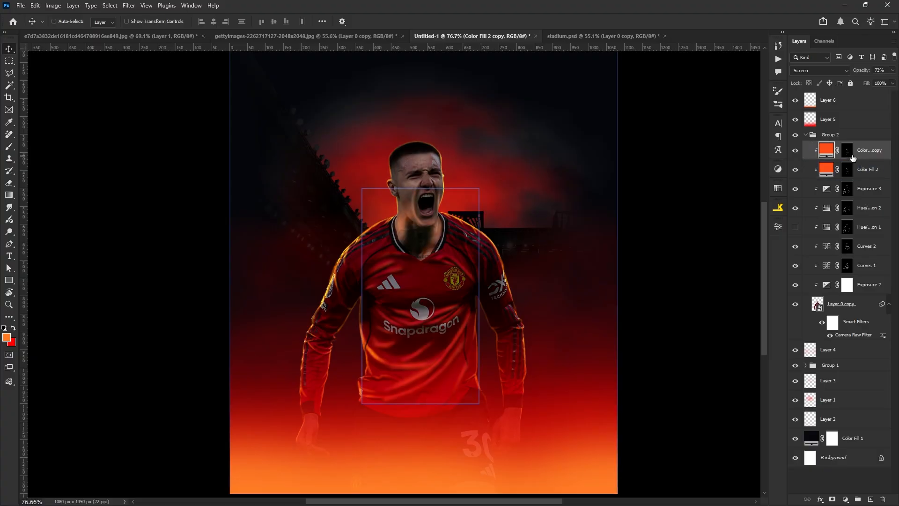
pyautogui.click(849, 152)
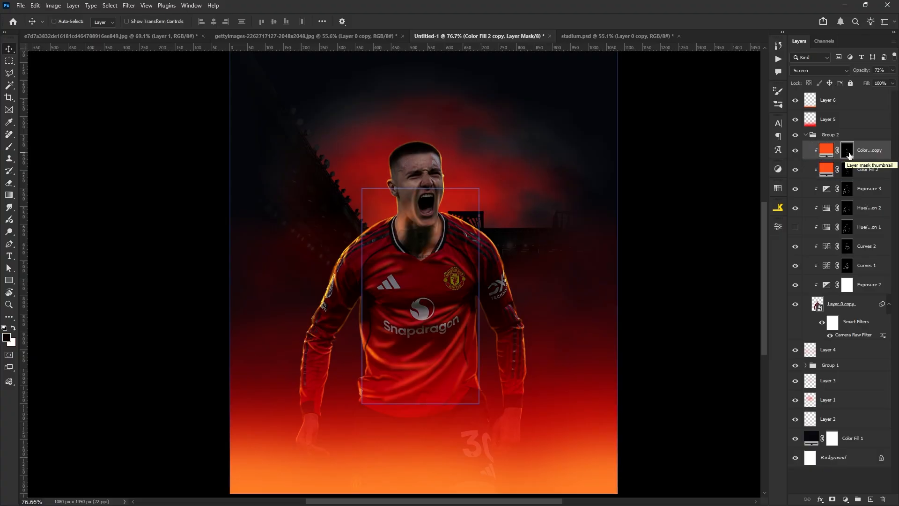
pyautogui.hotkey('ctrl', 'd')
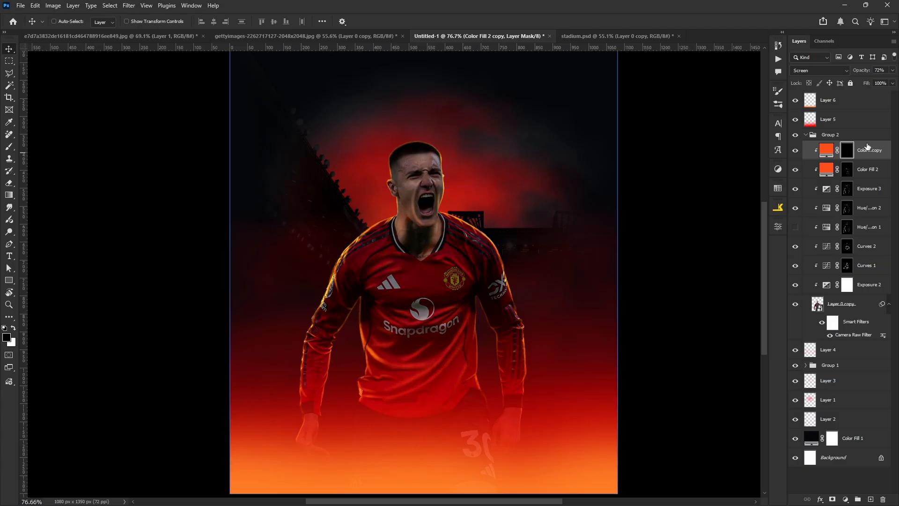
# - Paint a broad, soft glow over the player's head, shoulders and outer arms on the copy's mask, using a 200 px white brush at 10% flow
pyautogui.press('b')
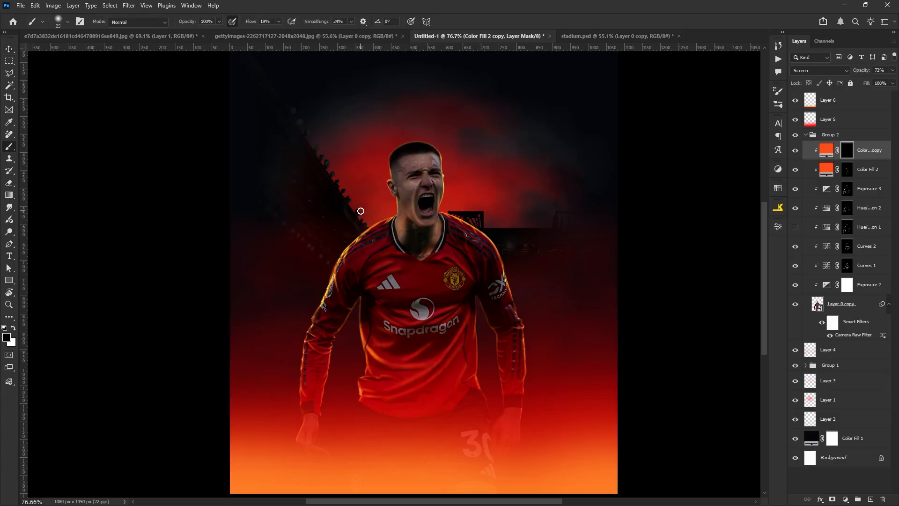
pyautogui.press(']')
pyautogui.press(']')
pyautogui.press(']')
pyautogui.scroll(-1, 421, 194)
pyautogui.press('x')
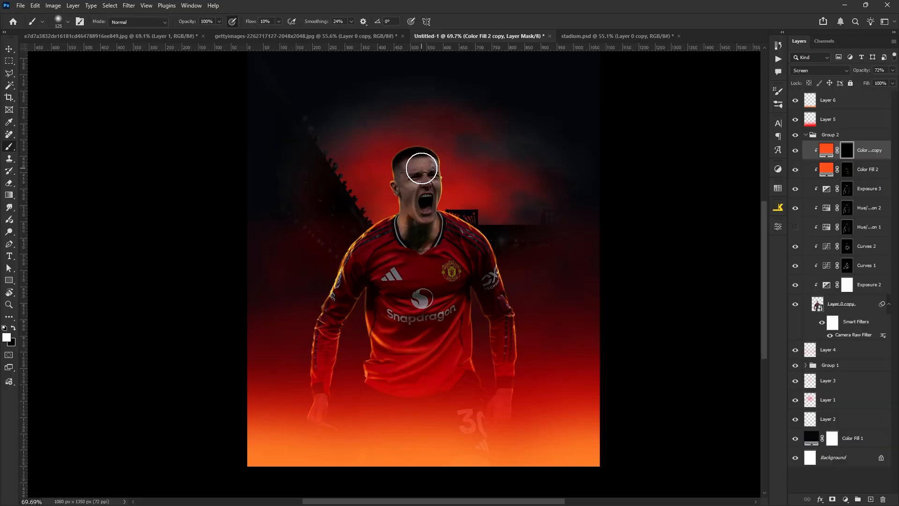
pyautogui.press(']')
pyautogui.press(']')
pyautogui.press(']')
pyautogui.scroll(1, 473, 156)
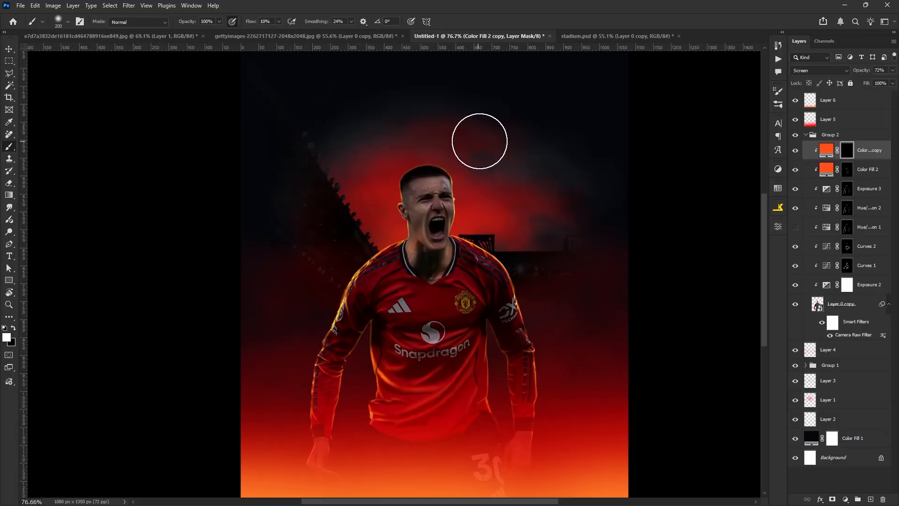
pyautogui.moveTo(479, 141)
pyautogui.mouseDown()
pyautogui.moveTo(448, 130)
pyautogui.moveTo(456, 143)
pyautogui.moveTo(401, 139)
pyautogui.moveTo(423, 143)
pyautogui.moveTo(370, 151)
pyautogui.moveTo(396, 138)
pyautogui.moveTo(377, 176)
pyautogui.moveTo(408, 148)
pyautogui.moveTo(458, 152)
pyautogui.moveTo(476, 179)
pyautogui.moveTo(479, 162)
pyautogui.moveTo(486, 198)
pyautogui.moveTo(477, 197)
pyautogui.moveTo(550, 266)
pyautogui.moveTo(505, 213)
pyautogui.moveTo(563, 293)
pyautogui.moveTo(538, 243)
pyautogui.moveTo(584, 356)
pyautogui.moveTo(540, 272)
pyautogui.moveTo(578, 367)
pyautogui.moveTo(557, 302)
pyautogui.moveTo(577, 348)
pyautogui.moveTo(574, 409)
pyautogui.moveTo(528, 233)
pyautogui.mouseUp()
pyautogui.scroll(2, 483, 201)
pyautogui.scroll(-1, 487, 206)
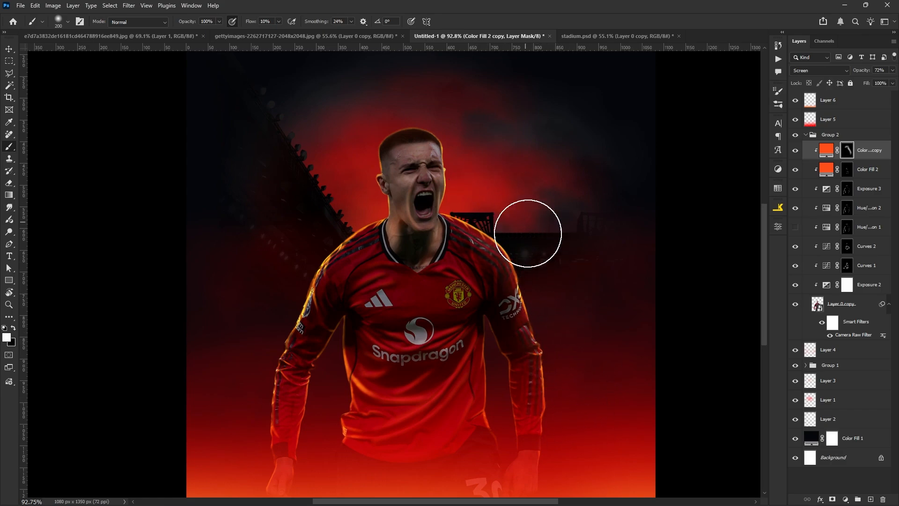
pyautogui.moveTo(285, 260)
pyautogui.mouseDown()
pyautogui.moveTo(309, 226)
pyautogui.moveTo(295, 243)
pyautogui.moveTo(339, 213)
pyautogui.moveTo(275, 270)
pyautogui.moveTo(254, 366)
pyautogui.moveTo(268, 307)
pyautogui.mouseUp()
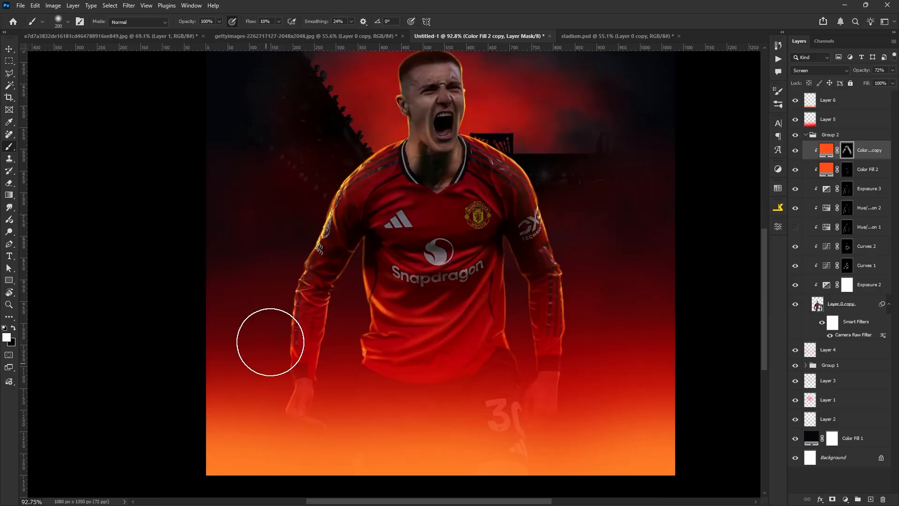
pyautogui.scroll(2, 279, 275)
pyautogui.press('x')
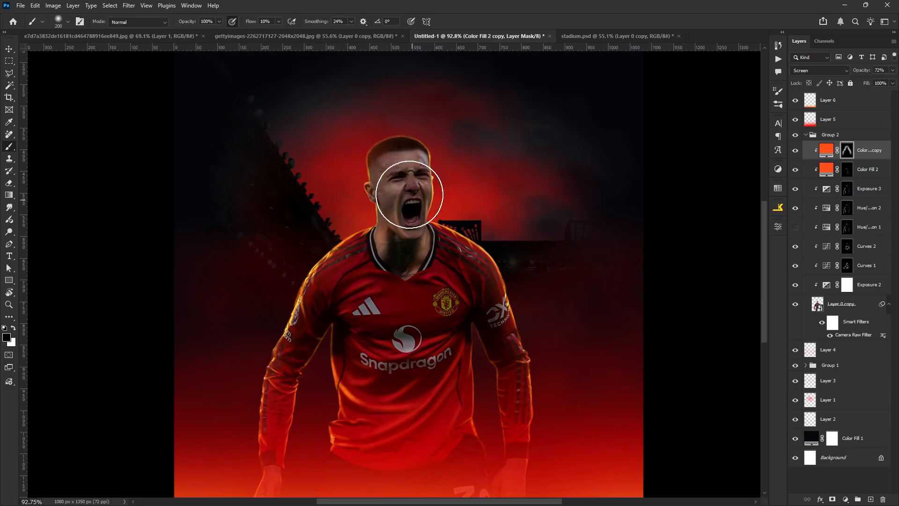
# - Set the Color Fill 2 copy's color to #ff5400 and lower its opacity to 56%
pyautogui.doubleClick(827, 150)
pyautogui.moveTo(484, 422)
pyautogui.mouseDown()
pyautogui.moveTo(488, 430)
pyautogui.moveTo(488, 422)
pyautogui.mouseUp()
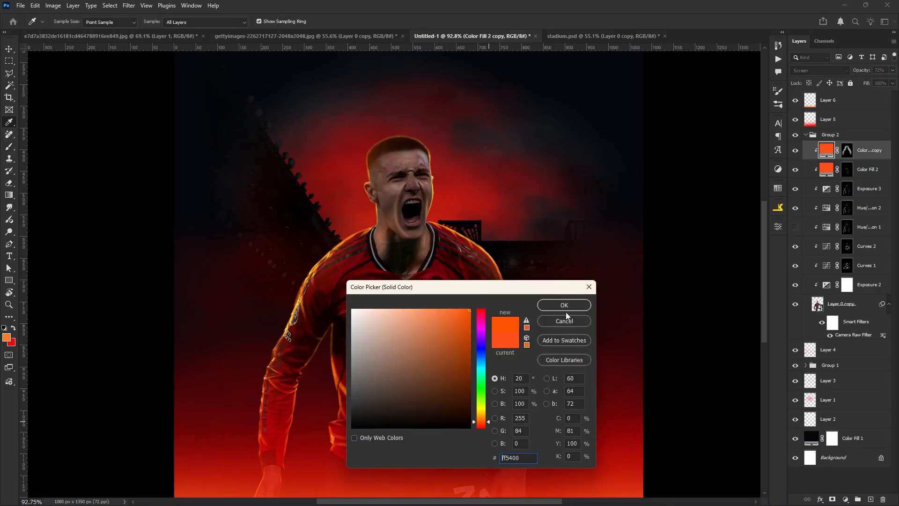
pyautogui.click(564, 305)
pyautogui.scroll(4, 344, 136)
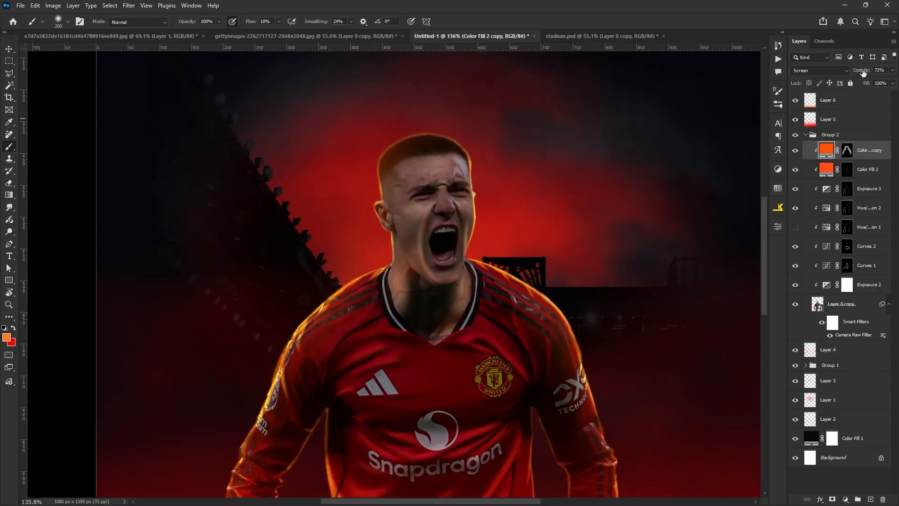
pyautogui.moveTo(863, 72); pyautogui.dragTo(853, 71)
pyautogui.click(9, 48)
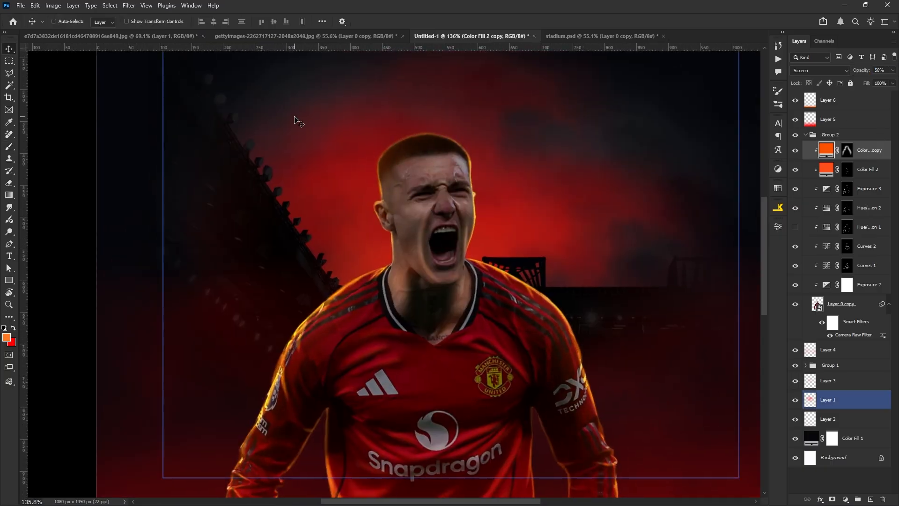
# - Compare the player with and without both color fills, Exposure 3 and Hue/Saturation 2 at full-poster view
pyautogui.hotkey('ctrl', '0')
pyautogui.scroll(2, 439, 235)
pyautogui.scroll(-3, 439, 235)
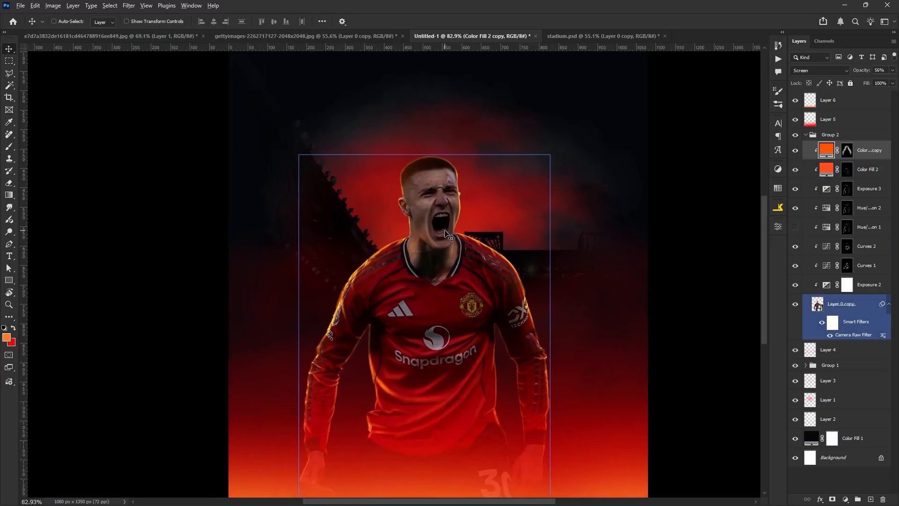
pyautogui.hotkey('ctrl', '0')
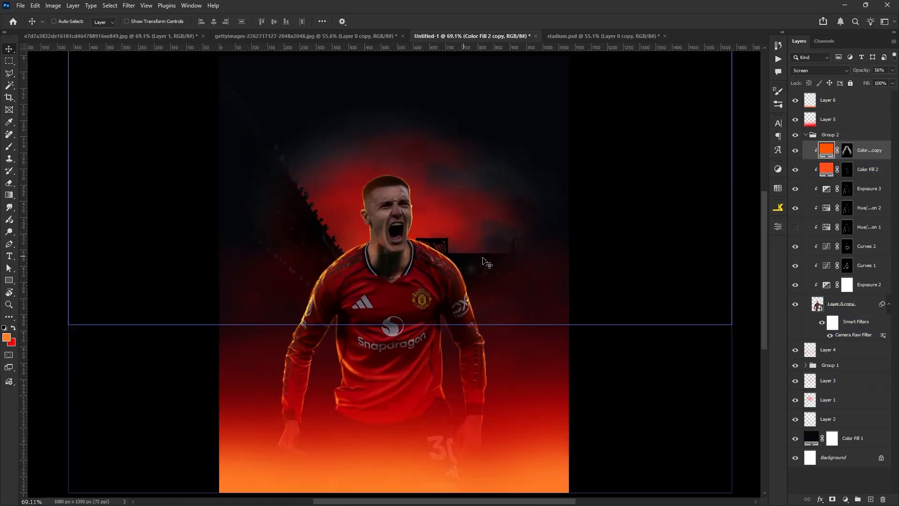
pyautogui.click(795, 150)
pyautogui.click(795, 170)
pyautogui.click(795, 189)
pyautogui.click(795, 207)
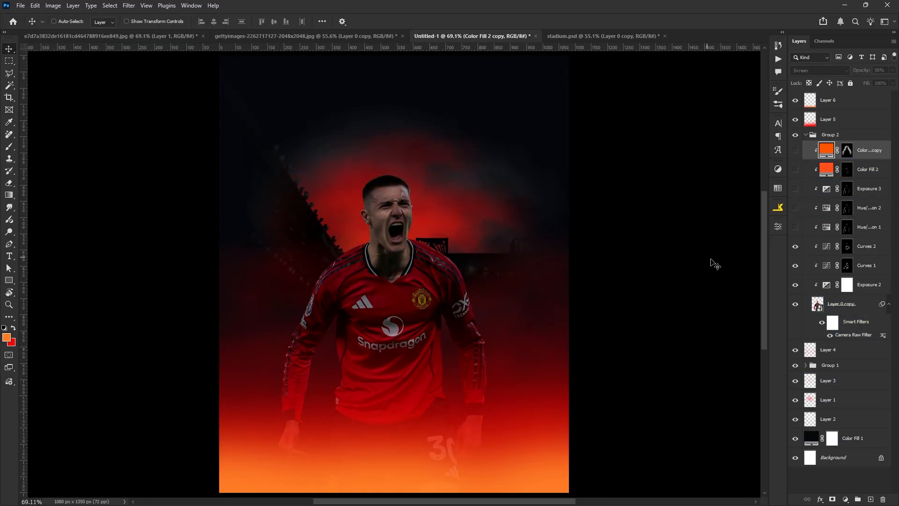
pyautogui.click(795, 208)
pyautogui.click(795, 188)
pyautogui.click(795, 170)
pyautogui.click(795, 151)
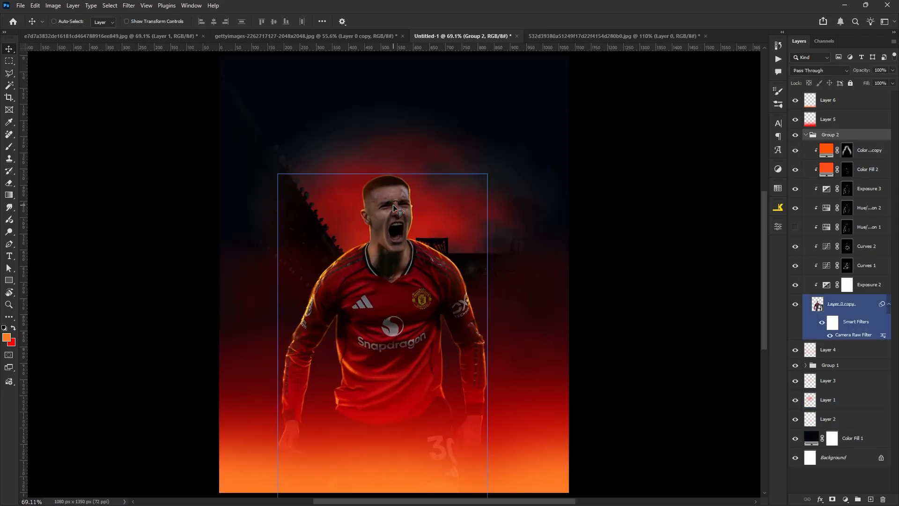
# - Bring the chain image into the poster document and move its layer to the top of the layer stack
pyautogui.scroll(-1, 404, 207)
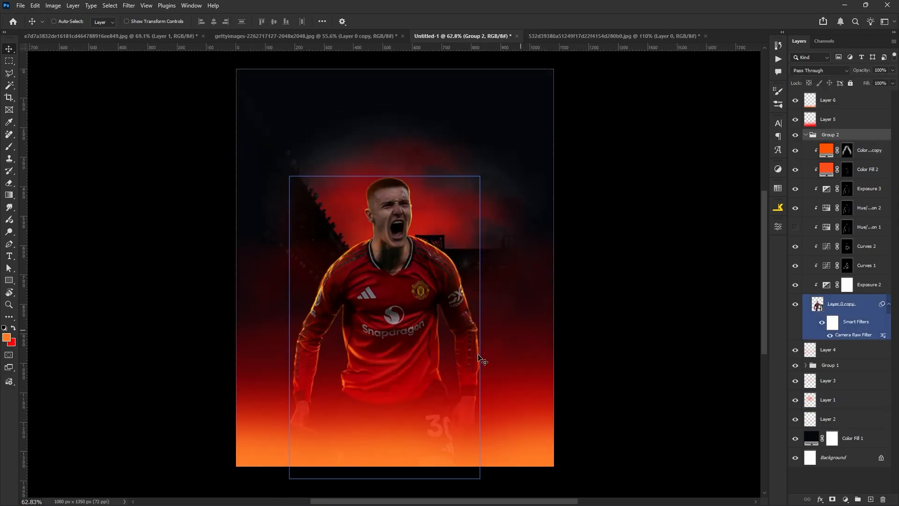
pyautogui.click(606, 35)
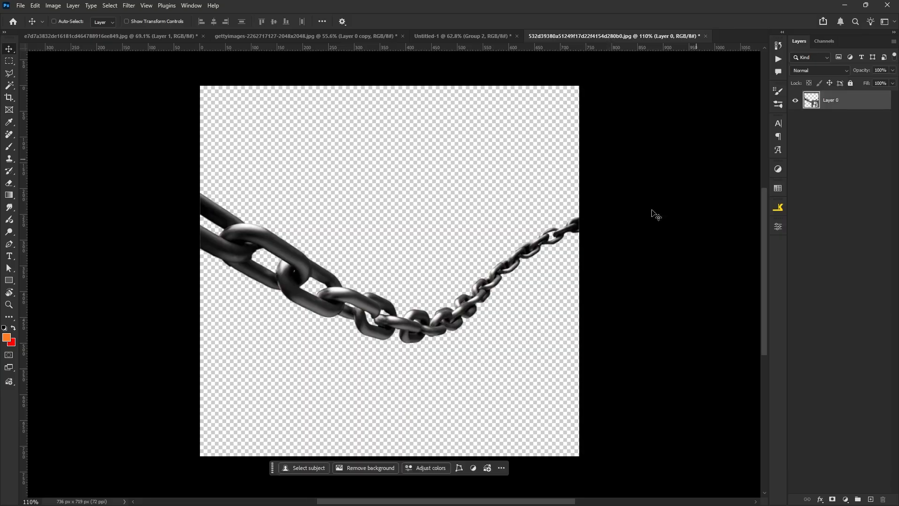
pyautogui.moveTo(438, 244); pyautogui.dragTo(462, 233)
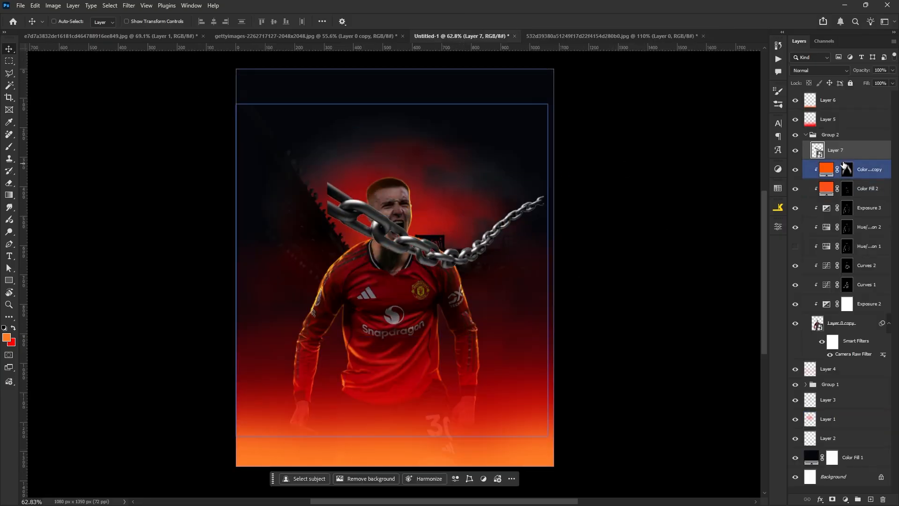
pyautogui.moveTo(847, 150); pyautogui.dragTo(843, 104)
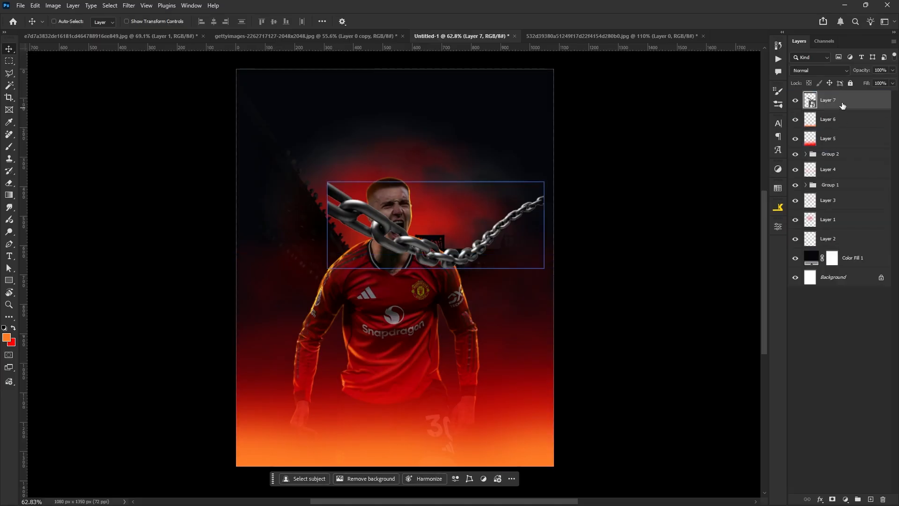
# - Flip the chain vertically and horizontally so its largest links face the poster's right side
pyautogui.hotkey('ctrl', 't')
pyautogui.rightClick(452, 242)
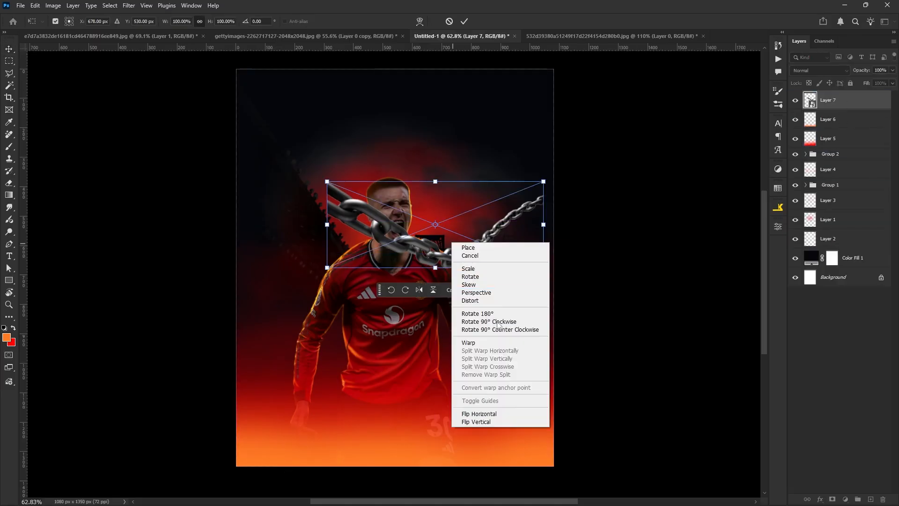
pyautogui.click(508, 421)
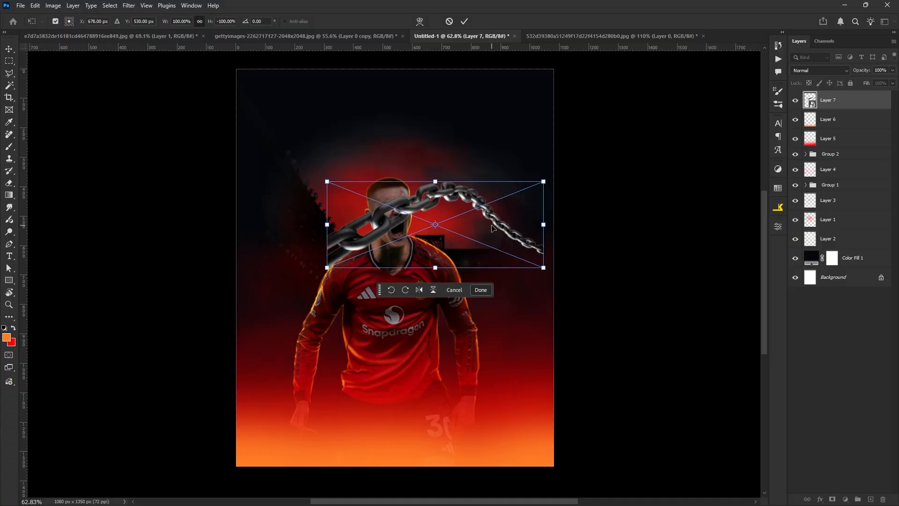
pyautogui.rightClick(492, 228)
pyautogui.click(534, 396)
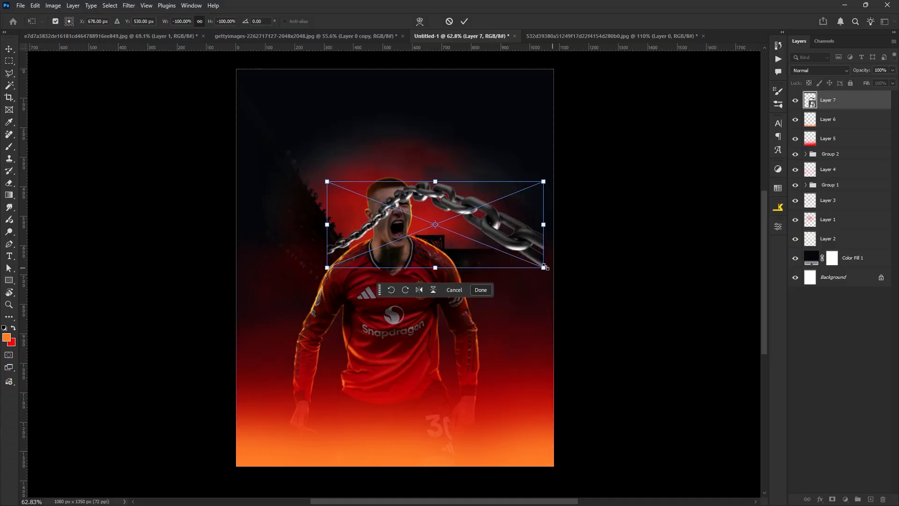
# - Rotate the chain to about 171°, move it across the player's waist and scale it to about 125%
pyautogui.moveTo(549, 281); pyautogui.dragTo(555, 263)
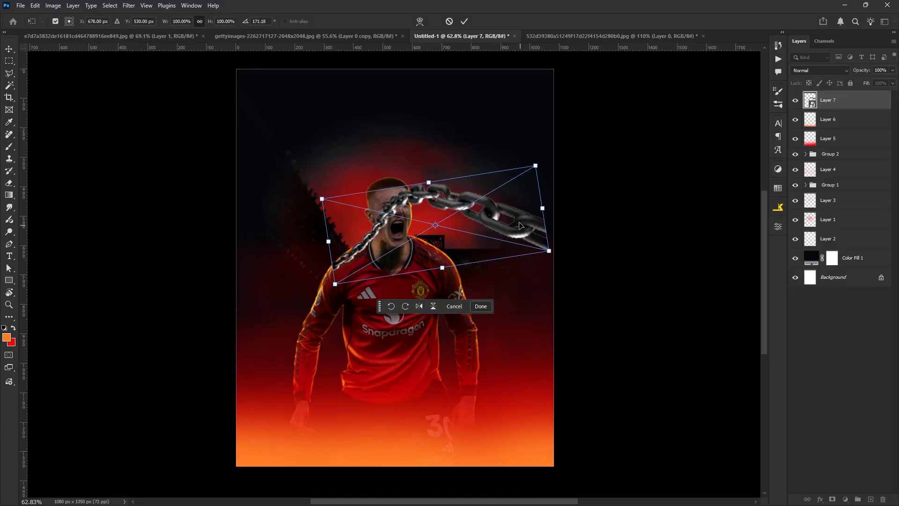
pyautogui.moveTo(520, 226); pyautogui.dragTo(523, 376)
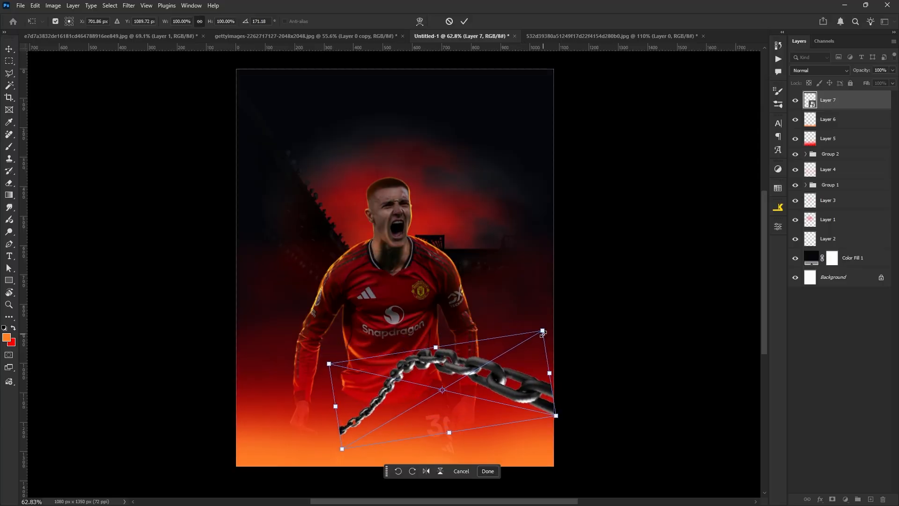
pyautogui.moveTo(542, 330); pyautogui.dragTo(560, 307)
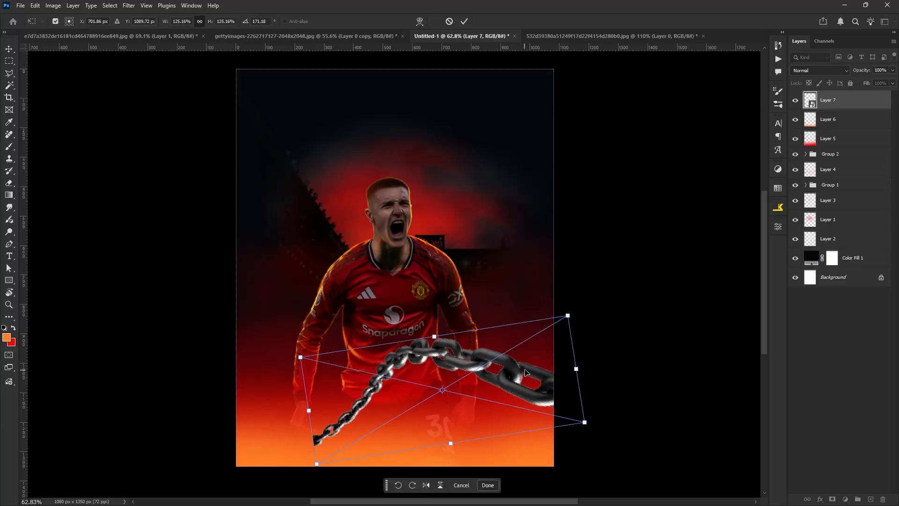
# - Rotate the chain to about 151°, scale it to about 142% and position it across the poster's lower right, running off the edge
pyautogui.moveTo(527, 369); pyautogui.dragTo(545, 401)
pyautogui.moveTo(631, 415); pyautogui.dragTo(628, 393)
pyautogui.moveTo(567, 410); pyautogui.dragTo(528, 405)
pyautogui.moveTo(595, 436); pyautogui.dragTo(595, 394)
pyautogui.moveTo(515, 380); pyautogui.dragTo(515, 397)
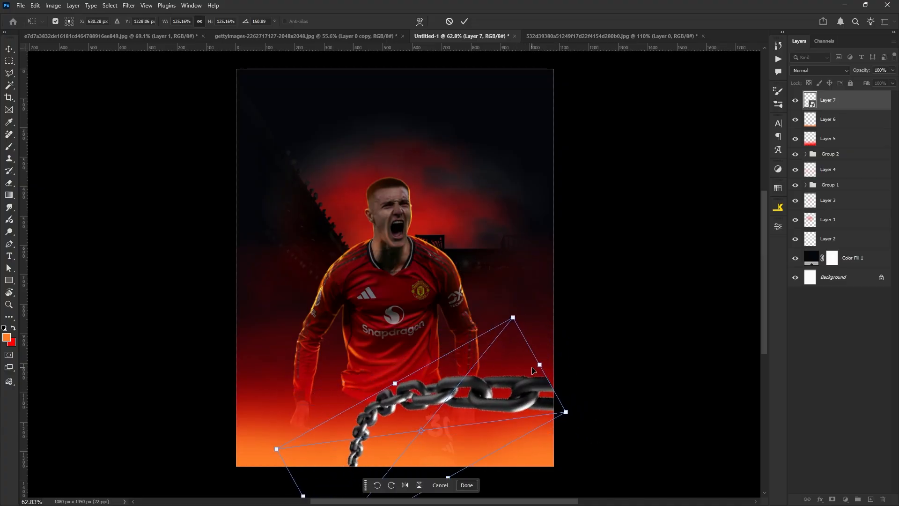
pyautogui.moveTo(538, 363); pyautogui.dragTo(544, 369)
pyautogui.moveTo(519, 308); pyautogui.dragTo(544, 299)
pyautogui.moveTo(581, 356); pyautogui.dragTo(560, 367)
# - Duplicate the chain higher on the poster and move the copy's layer below Group 2, behind the player
pyautogui.moveTo(521, 398); pyautogui.dragTo(512, 297)
pyautogui.press('Return')
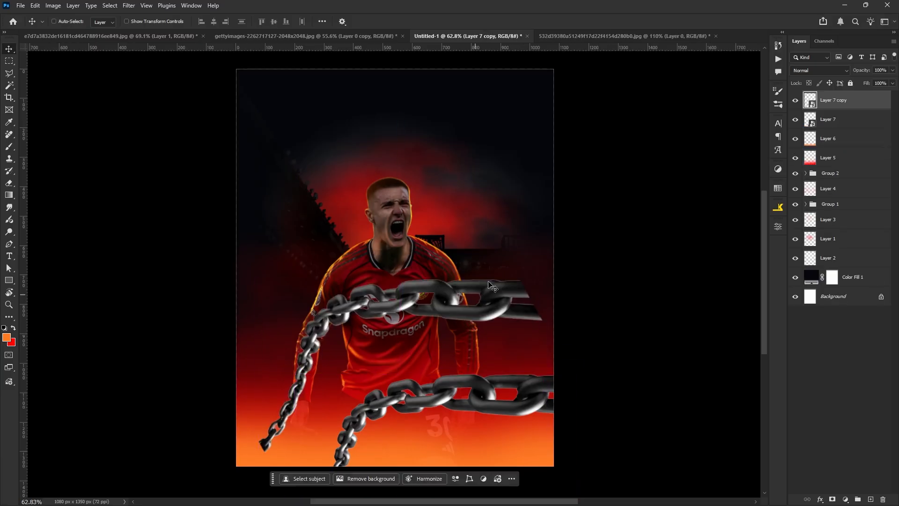
pyautogui.moveTo(833, 100); pyautogui.dragTo(834, 181)
# - Flip the chain copy vertically and horizontally, scale it to about 65% and place it behind the player's arm at the poster's left edge
pyautogui.hotkey('ctrl', 't')
pyautogui.rightClick(519, 313)
pyautogui.click(538, 484)
pyautogui.rightClick(431, 173)
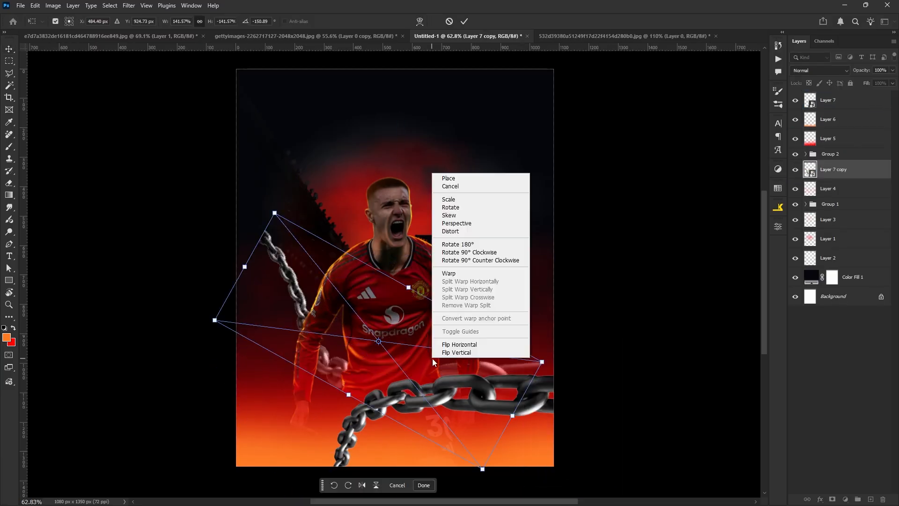
pyautogui.click(452, 338)
pyautogui.moveTo(544, 323); pyautogui.dragTo(374, 311)
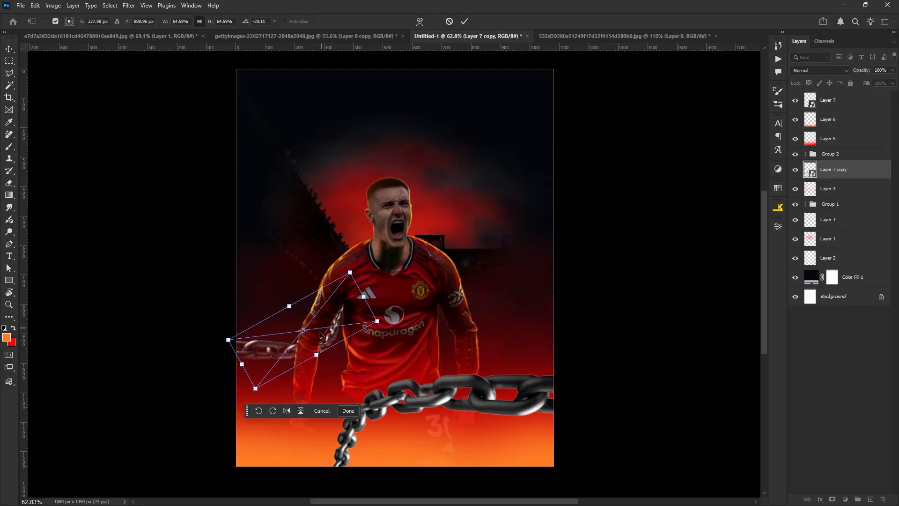
pyautogui.moveTo(319, 325)
pyautogui.mouseDown()
pyautogui.moveTo(322, 317)
pyautogui.moveTo(330, 321)
pyautogui.mouseUp()
pyautogui.press('Return')
pyautogui.click(828, 100)
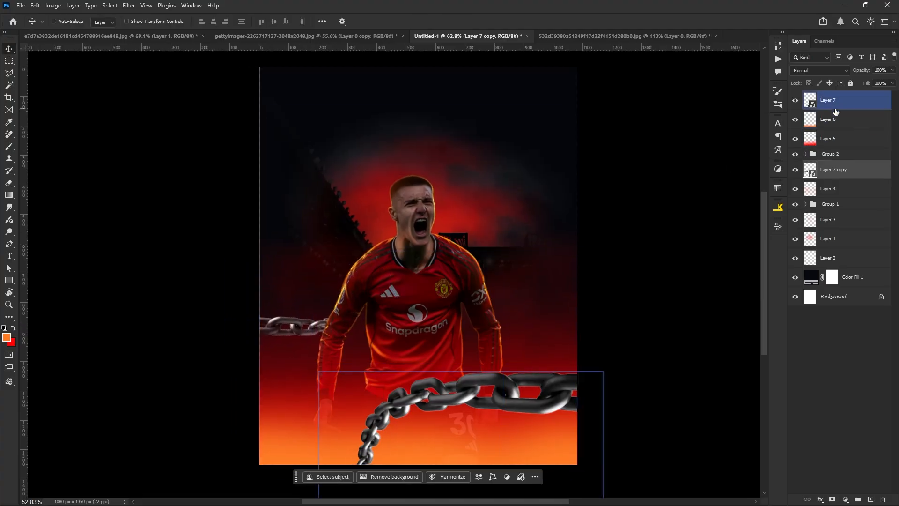
# - Add an Exposure adjustment clipped to the front chain (Layer 7) and set its exposure to about -2.07
pyautogui.click(845, 499)
pyautogui.click(842, 363)
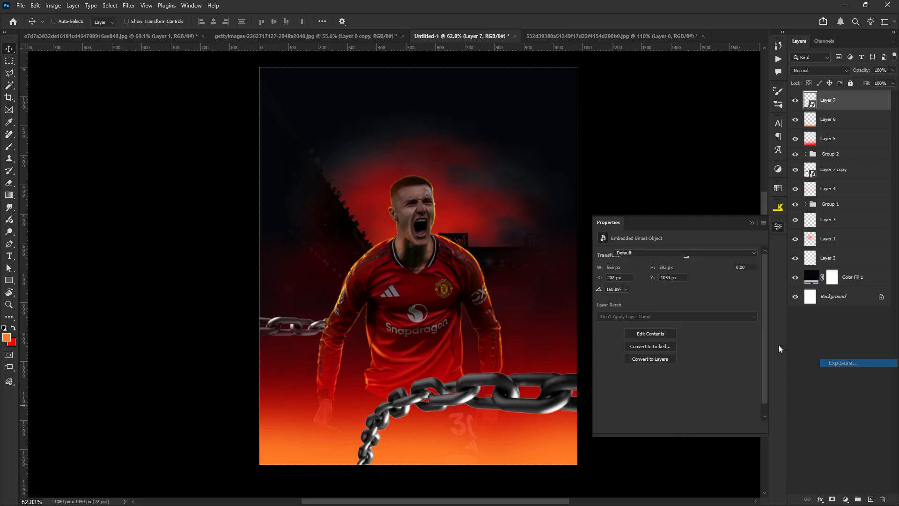
pyautogui.click(699, 428)
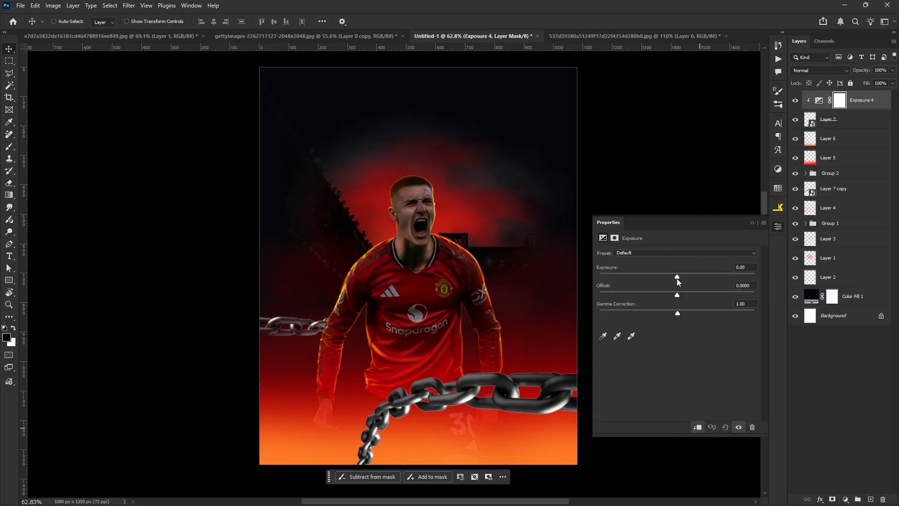
pyautogui.moveTo(676, 277); pyautogui.dragTo(649, 277)
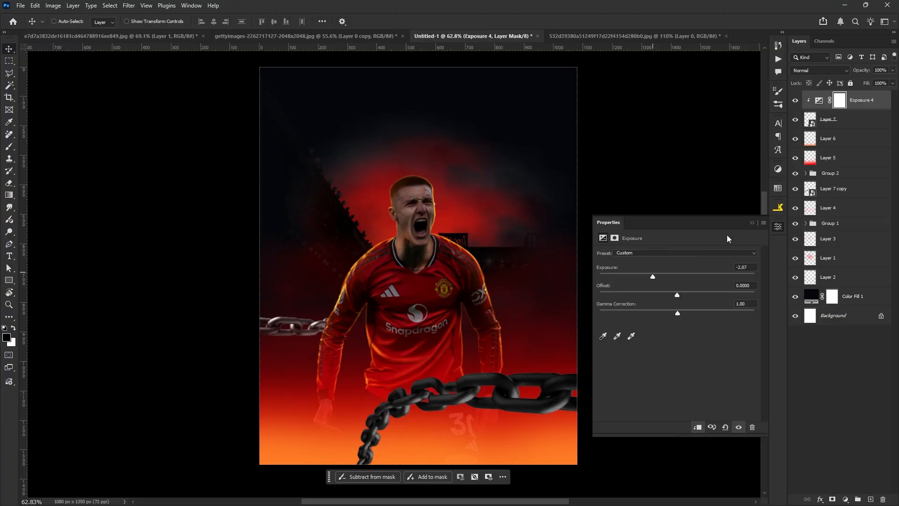
pyautogui.click(752, 223)
# - Copy the Exposure 4 adjustment onto the rear chain (Layer 7 copy) as a clipped layer
pyautogui.click(818, 99)
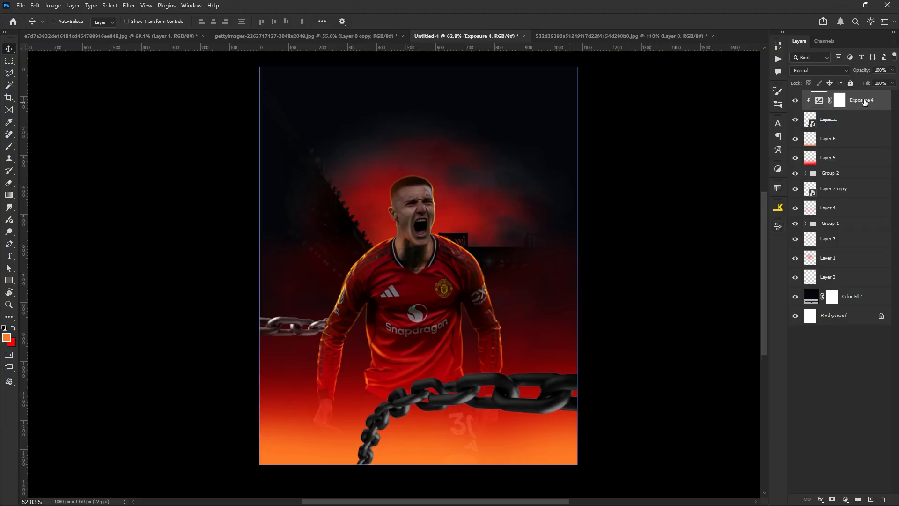
pyautogui.moveTo(852, 100); pyautogui.dragTo(845, 193)
pyautogui.click(857, 100)
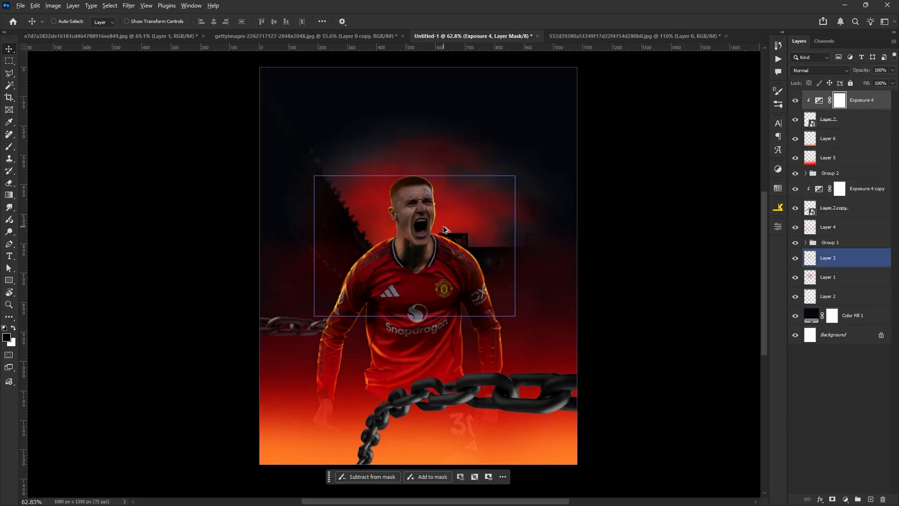
pyautogui.moveTo(447, 243); pyautogui.dragTo(454, 254)
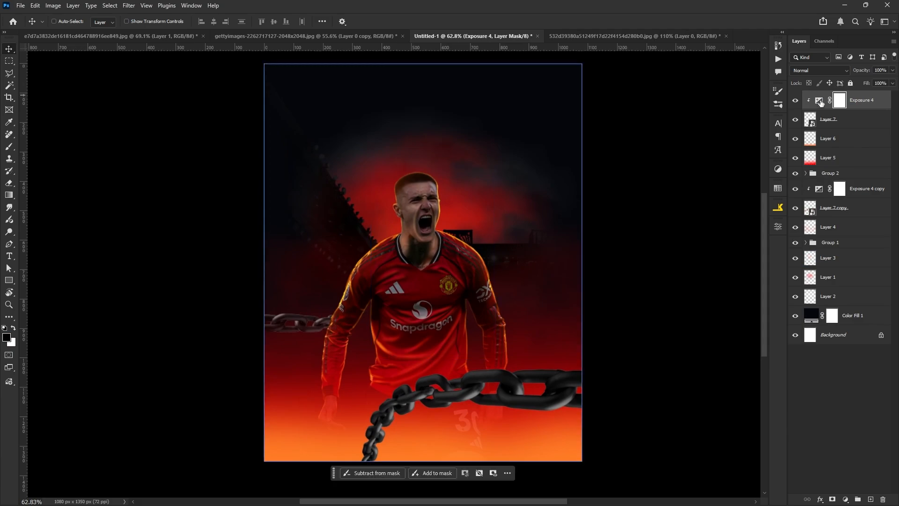
# - Add an orange #ff7c24 Solid Color fill above Exposure 4, clipped and set to Screen, and invert its mask to black
pyautogui.click(838, 120)
pyautogui.click(824, 106)
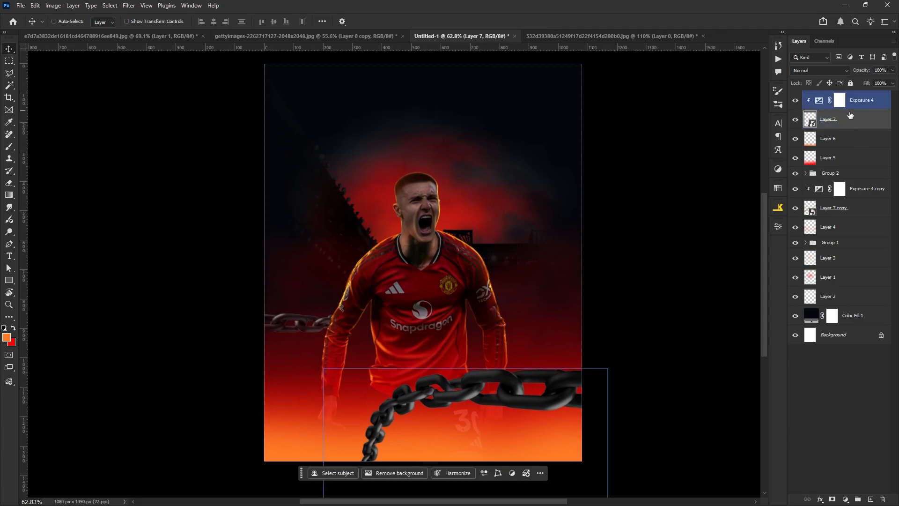
pyautogui.click(845, 500)
pyautogui.click(845, 476)
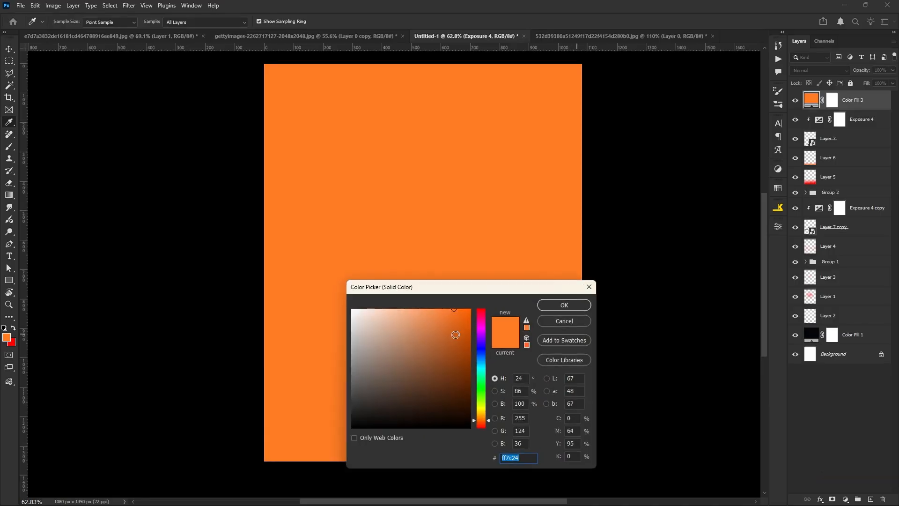
pyautogui.press('Return')
pyautogui.click(820, 70)
pyautogui.click(806, 121)
pyautogui.keyDown('alt'); pyautogui.click(863, 110); pyautogui.keyUp('alt')
pyautogui.scroll(2, 457, 301)
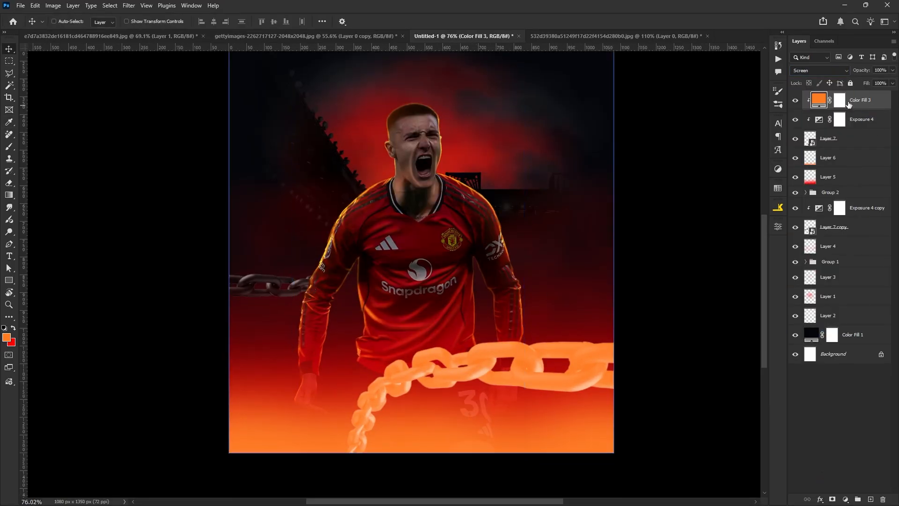
pyautogui.click(843, 101)
pyautogui.hotkey('ctrl', 'i')
# - Paint white on the orange fill's mask with a soft brush of about 60 px along the front chain's lower edges
pyautogui.press('b')
pyautogui.press('x')
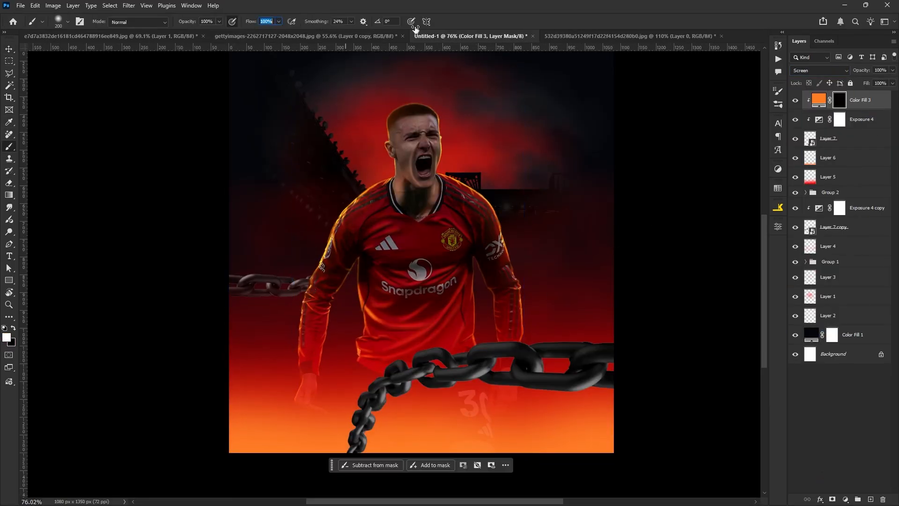
pyautogui.scroll(2, 507, 247)
pyautogui.moveTo(507, 407); pyautogui.dragTo(518, 225)
pyautogui.scroll(2, 554, 225)
pyautogui.press('[')
pyautogui.press('[')
pyautogui.press('[')
pyautogui.press('[')
pyautogui.press('[')
pyautogui.press('[')
pyautogui.press('[')
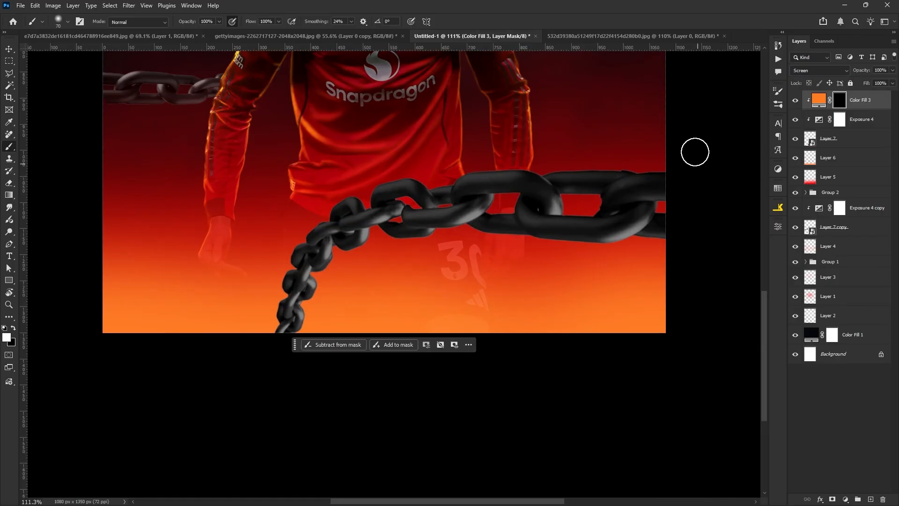
pyautogui.press('[')
pyautogui.moveTo(664, 239)
pyautogui.mouseDown()
pyautogui.moveTo(627, 244)
pyautogui.moveTo(610, 214)
pyautogui.moveTo(644, 244)
pyautogui.moveTo(641, 232)
pyautogui.moveTo(597, 247)
pyautogui.moveTo(638, 233)
pyautogui.moveTo(562, 245)
pyautogui.moveTo(648, 233)
pyautogui.moveTo(562, 239)
pyautogui.moveTo(436, 225)
pyautogui.moveTo(477, 220)
pyautogui.moveTo(377, 239)
pyautogui.moveTo(353, 231)
pyautogui.moveTo(366, 236)
pyautogui.moveTo(322, 269)
pyautogui.moveTo(316, 305)
pyautogui.mouseUp()
# - Paint orange highlights along the front chain's upper edges on the same mask with a 50 px brush
pyautogui.press('[')
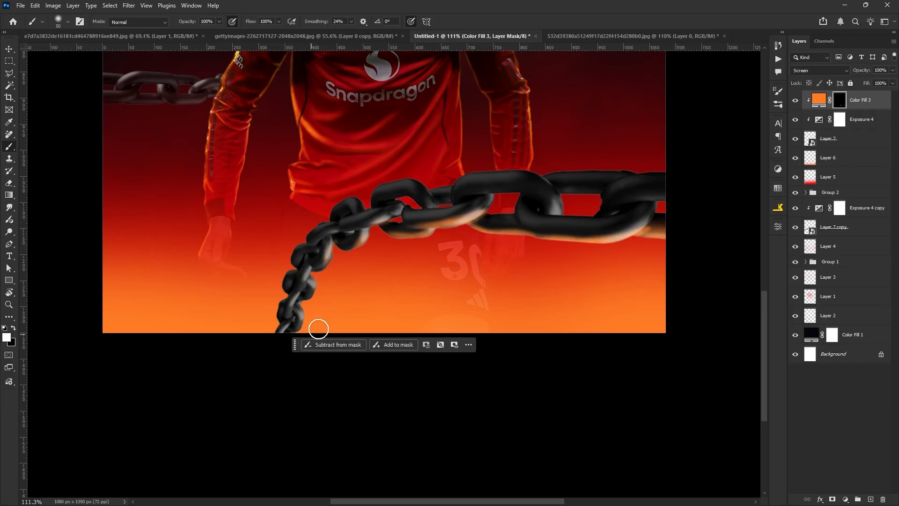
pyautogui.moveTo(670, 170)
pyautogui.mouseDown()
pyautogui.moveTo(458, 168)
pyautogui.moveTo(550, 171)
pyautogui.moveTo(492, 169)
pyautogui.moveTo(454, 183)
pyautogui.moveTo(371, 178)
pyautogui.moveTo(428, 179)
pyautogui.moveTo(363, 191)
pyautogui.moveTo(382, 207)
pyautogui.moveTo(293, 236)
pyautogui.moveTo(345, 208)
pyautogui.mouseUp()
pyautogui.scroll(-4, 410, 128)
pyautogui.moveTo(411, 129)
pyautogui.mouseDown()
pyautogui.moveTo(419, 288)
pyautogui.moveTo(436, 333)
pyautogui.moveTo(410, 347)
pyautogui.mouseUp()
pyautogui.scroll(-1, 435, 309)
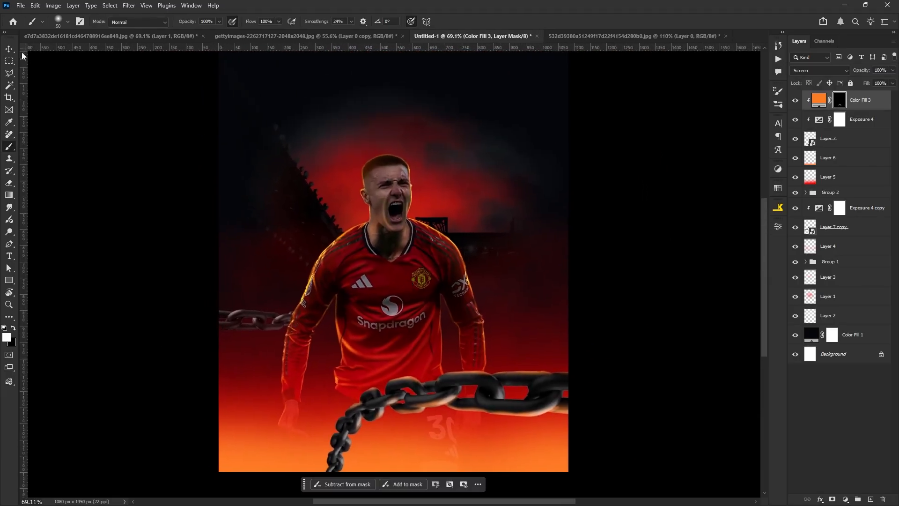
# - Start a Path Blur on the front chain (Layer 7) with its path running from the large links to below the poster's bottom edge
pyautogui.click(9, 49)
pyautogui.click(861, 143)
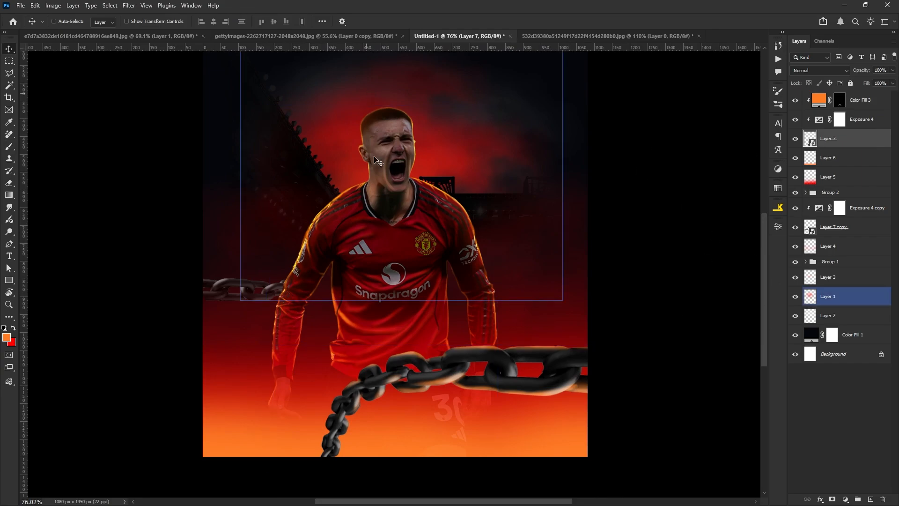
pyautogui.keyDown('ctrl'); pyautogui.click(278, 117); pyautogui.keyUp('ctrl')
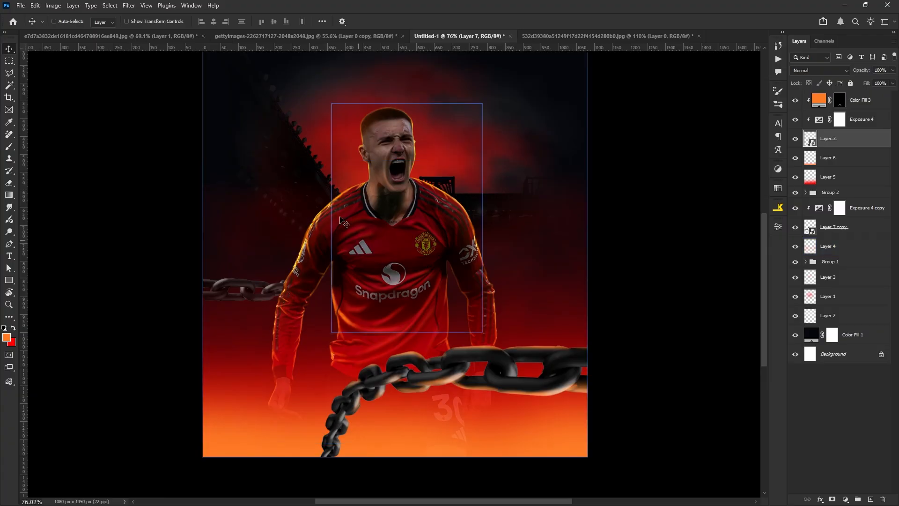
pyautogui.click(127, 6)
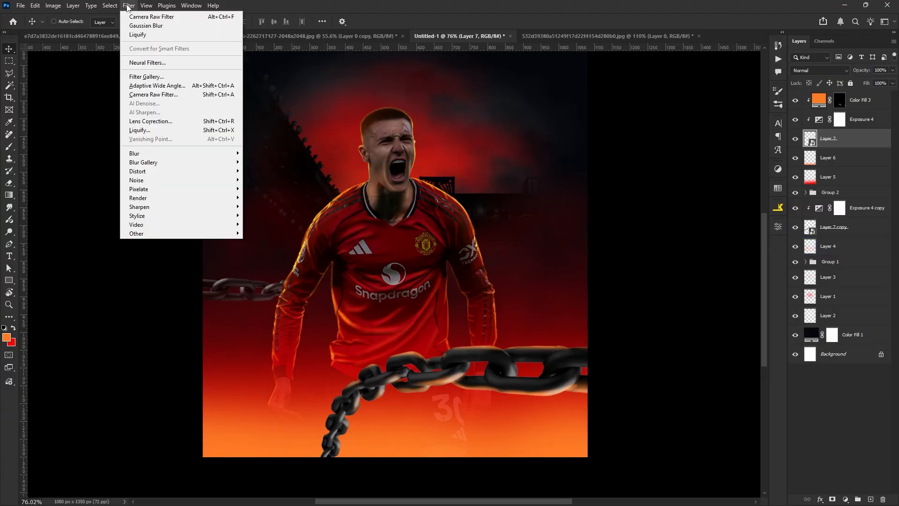
pyautogui.moveTo(150, 157)
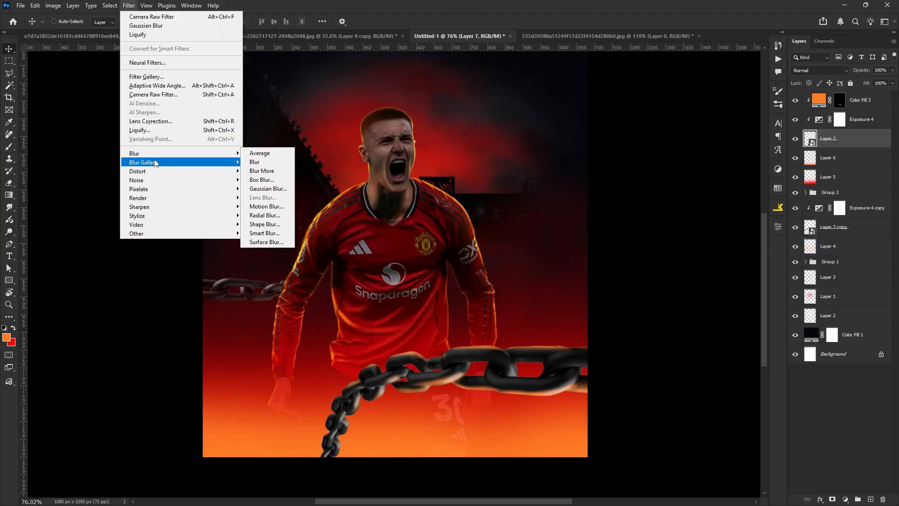
pyautogui.click(263, 188)
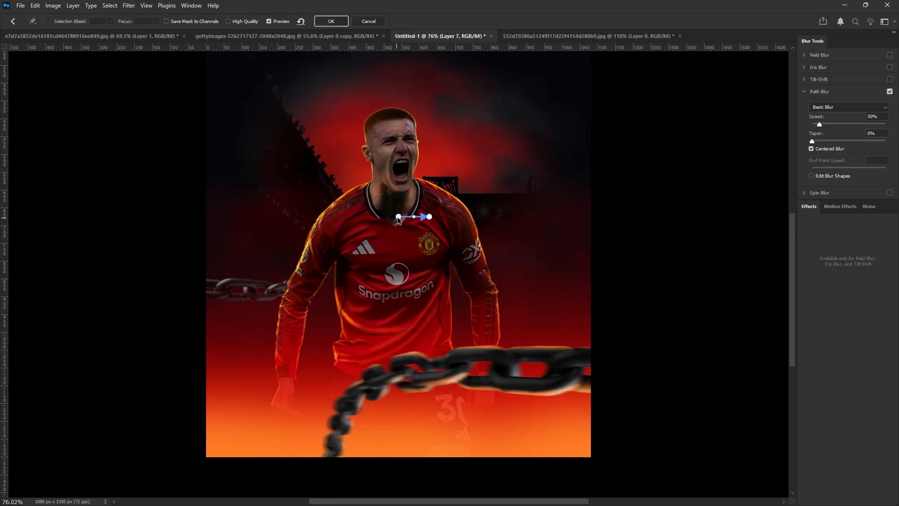
pyautogui.moveTo(399, 217); pyautogui.dragTo(562, 370)
pyautogui.moveTo(429, 218); pyautogui.dragTo(306, 467)
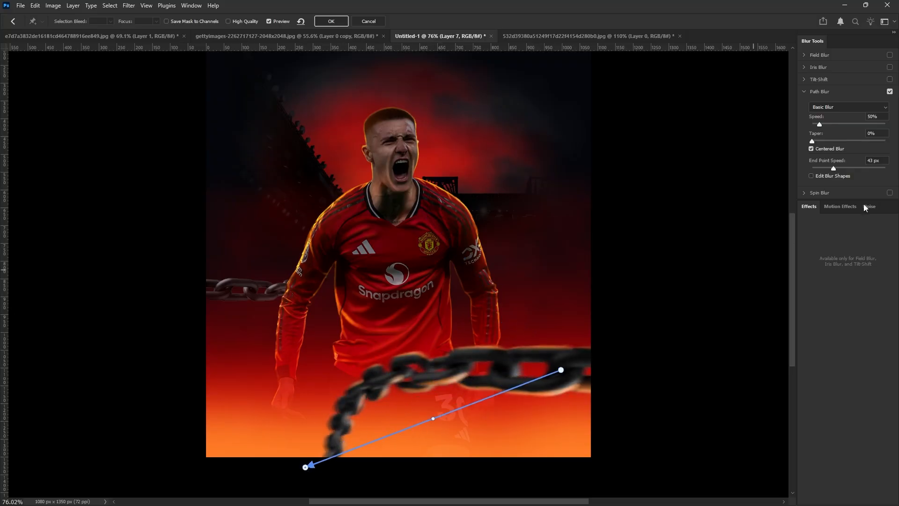
# - Turn off Centered Blur, enable Edit Blur Shapes, and bend the blur path along the chain's curve with a longer end blur arrow
pyautogui.click(810, 148)
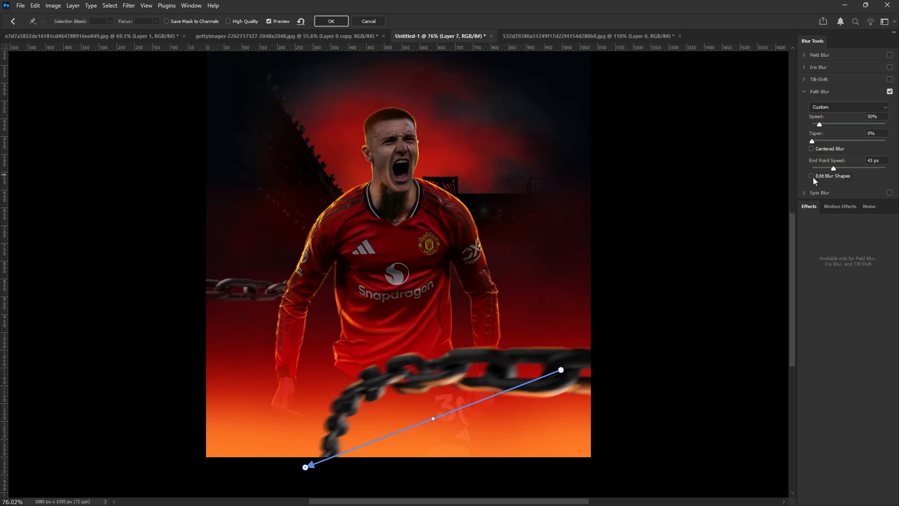
pyautogui.moveTo(433, 420); pyautogui.dragTo(411, 366)
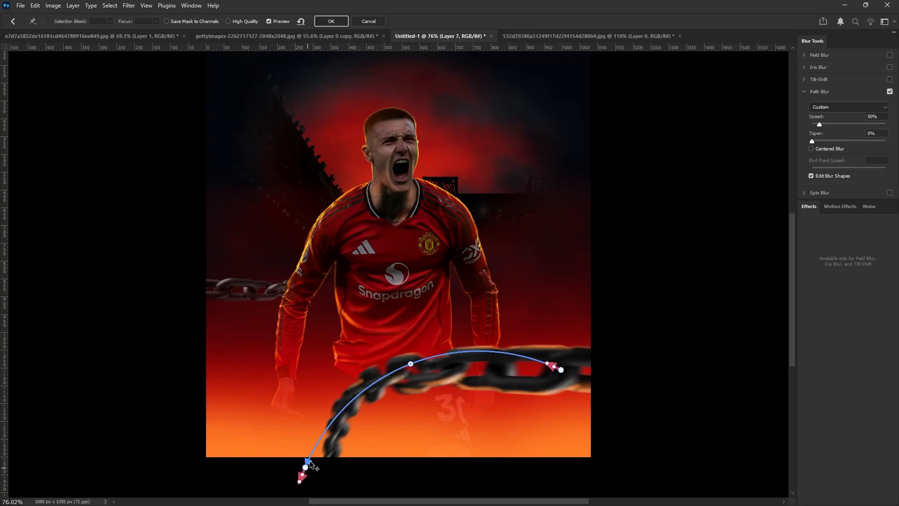
pyautogui.scroll(-3, 382, 335)
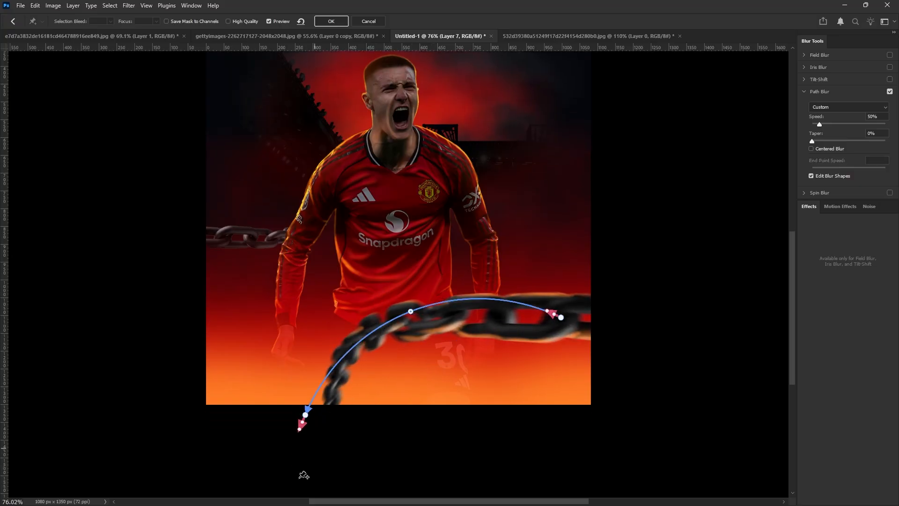
pyautogui.moveTo(300, 429); pyautogui.dragTo(283, 476)
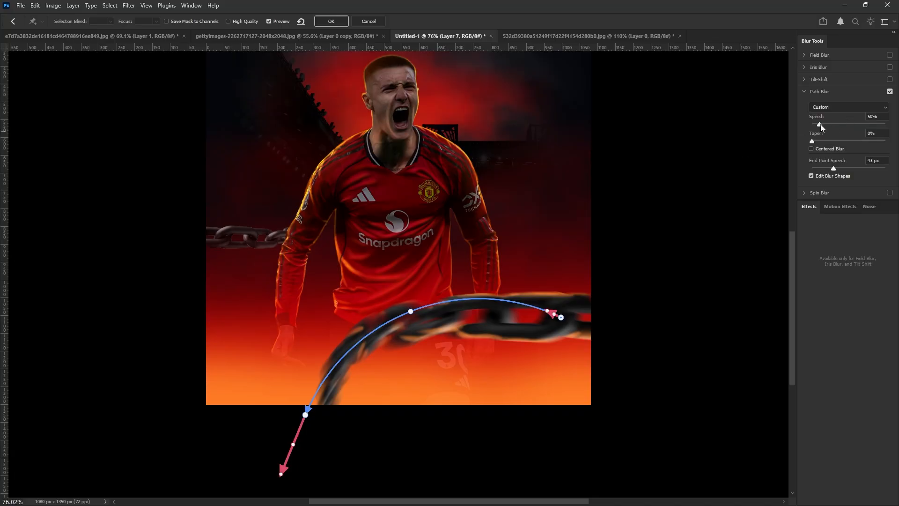
# - Set the path blur's speed to 19% and apply the blur to the front chain
pyautogui.moveTo(835, 123); pyautogui.dragTo(815, 126)
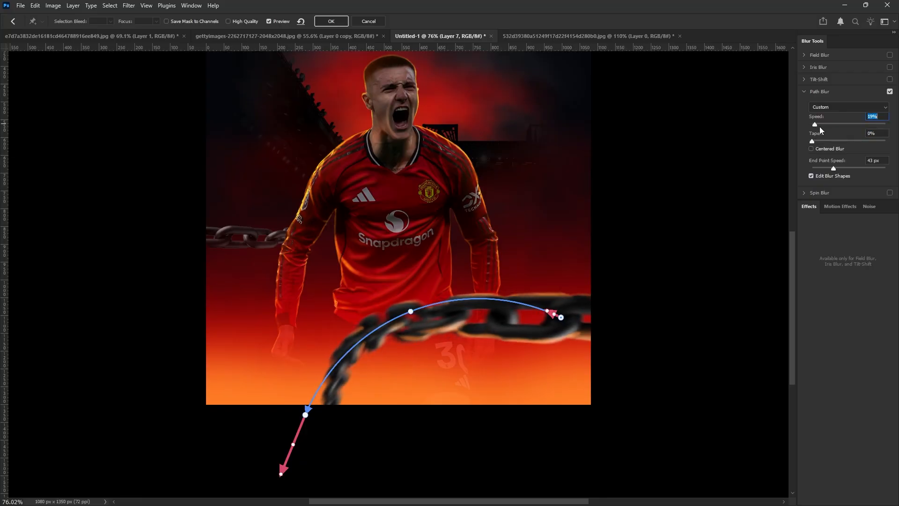
pyautogui.click(331, 21)
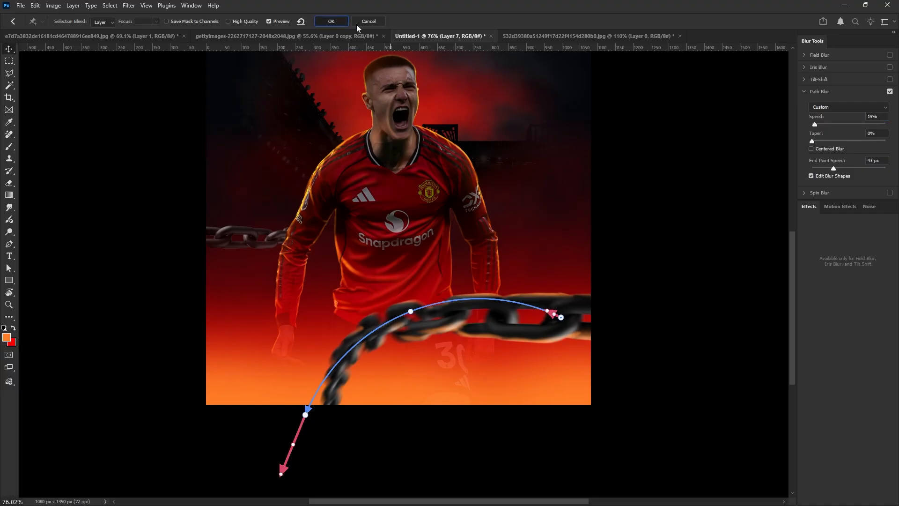
pyautogui.moveTo(461, 236); pyautogui.dragTo(487, 263)
pyautogui.scroll(-2, 487, 263)
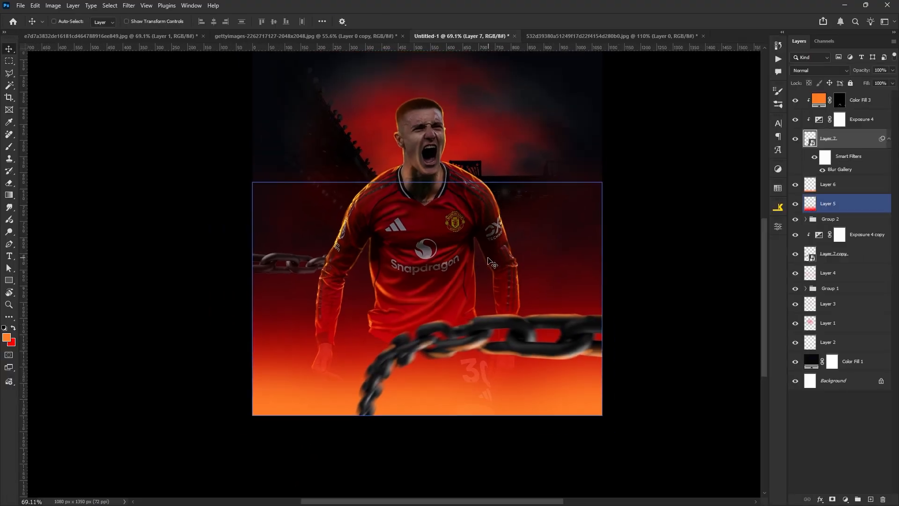
pyautogui.scroll(2, 486, 251)
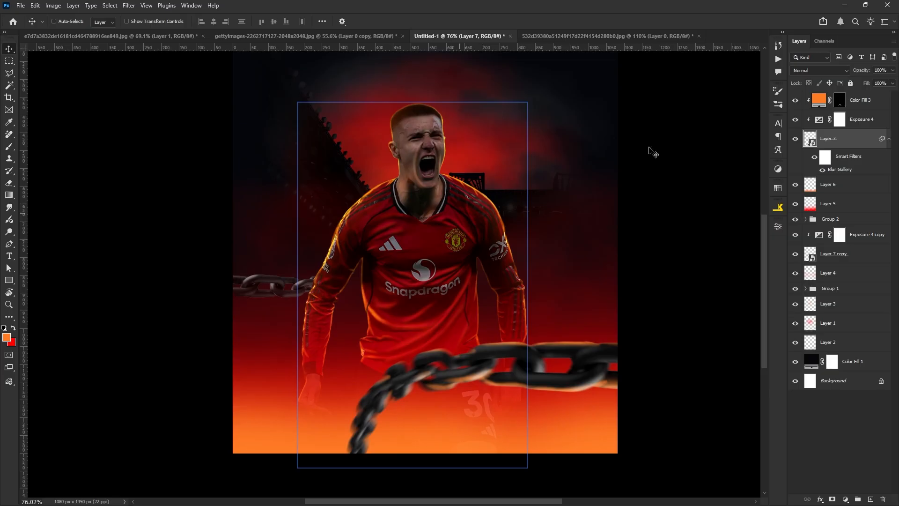
# - Group the front chain layer with its clipped Exposure 4 and Color Fill 3 layers
pyautogui.click(870, 102)
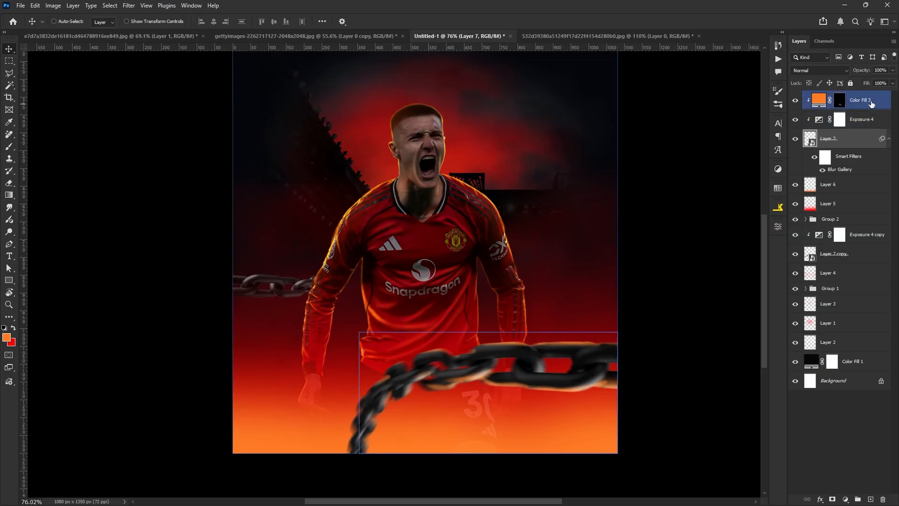
pyautogui.click(890, 139)
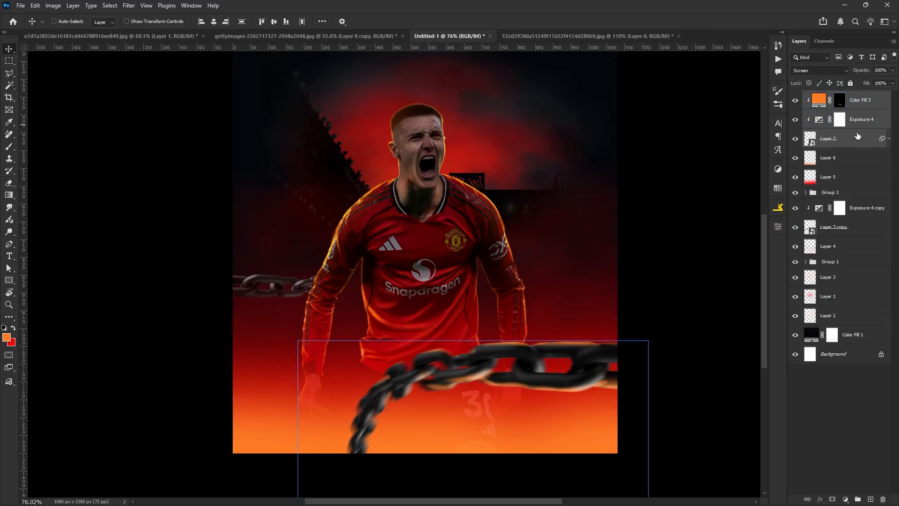
pyautogui.press('ctrl')
pyautogui.hotkey('ctrl', 'g')
# - Copy Color Fill 3 from Group 3 to above Exposure 4 copy, clip it to the rear chain and select its mask
pyautogui.click(866, 163)
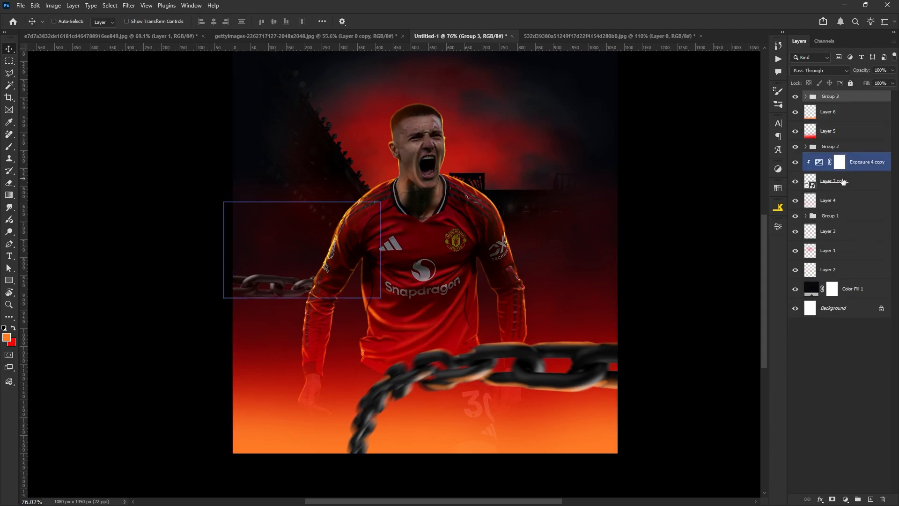
pyautogui.click(839, 162)
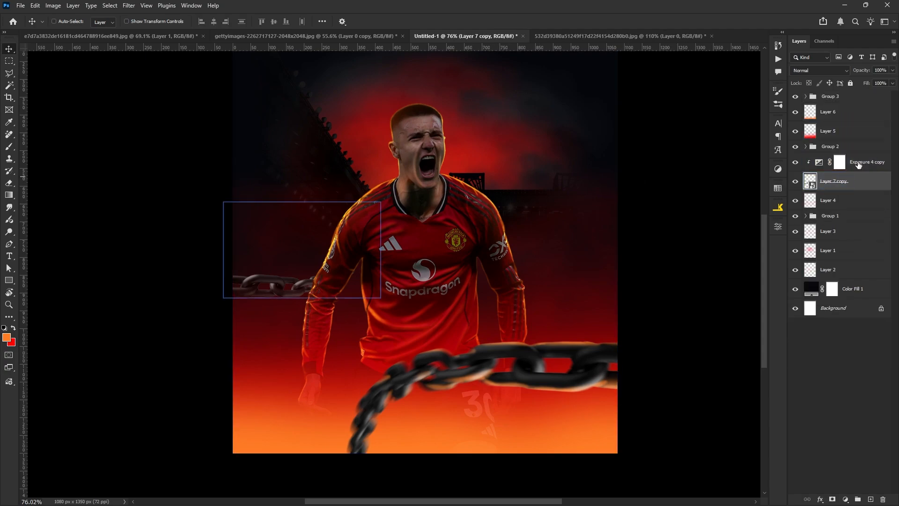
pyautogui.click(819, 162)
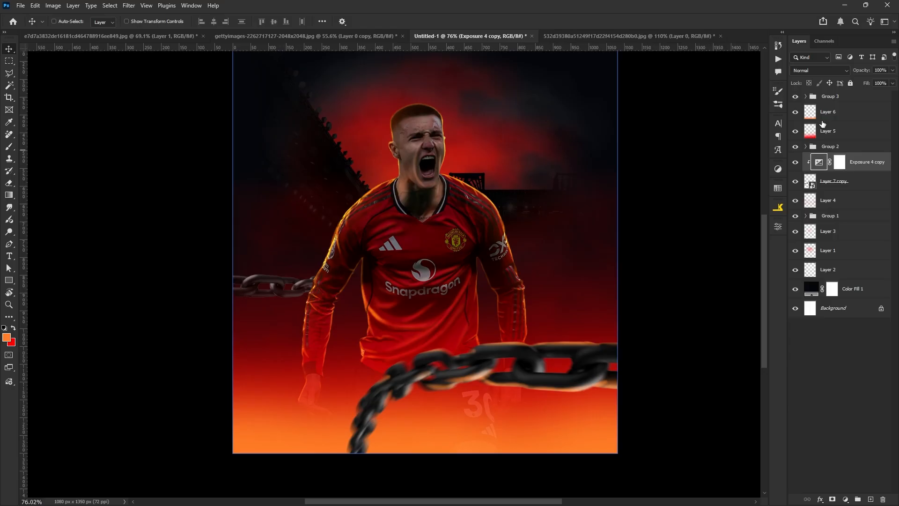
pyautogui.click(806, 97)
pyautogui.click(846, 117)
pyautogui.click(866, 116)
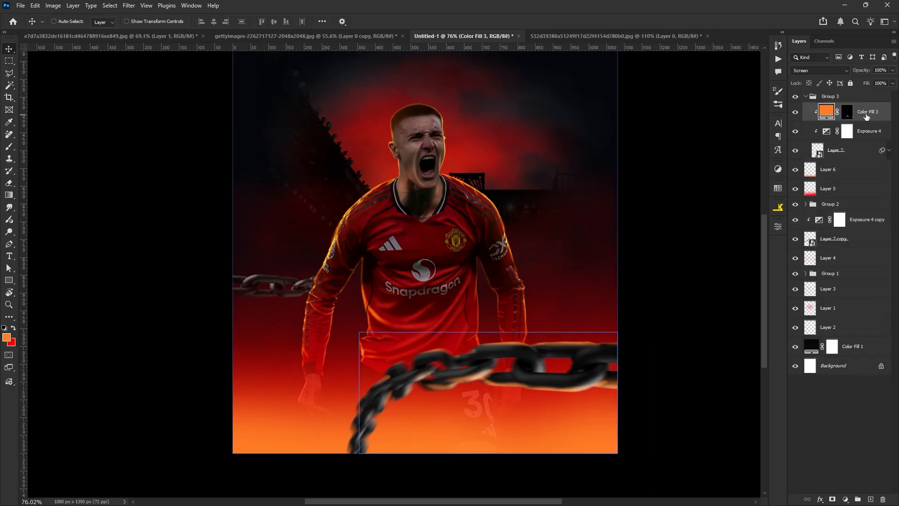
pyautogui.moveTo(865, 114); pyautogui.dragTo(859, 212)
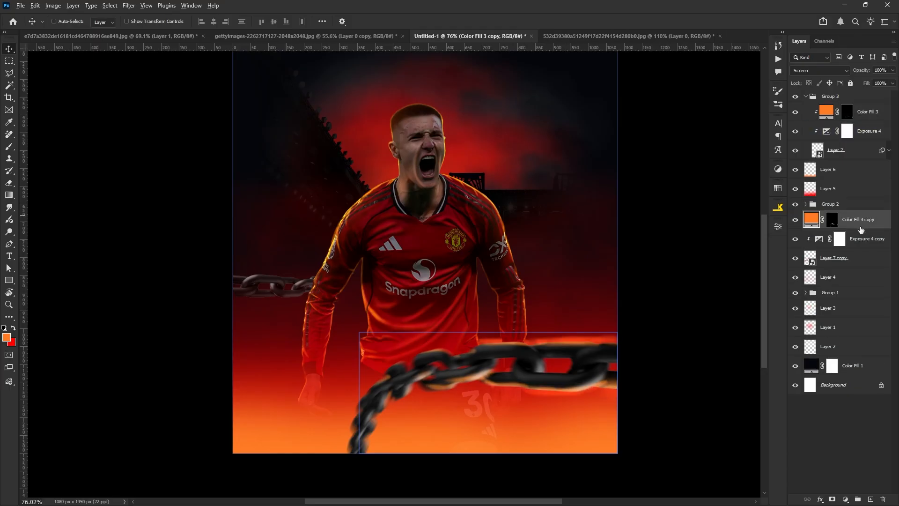
pyautogui.keyDown('alt'); pyautogui.click(860, 225); pyautogui.keyUp('alt')
pyautogui.click(841, 222)
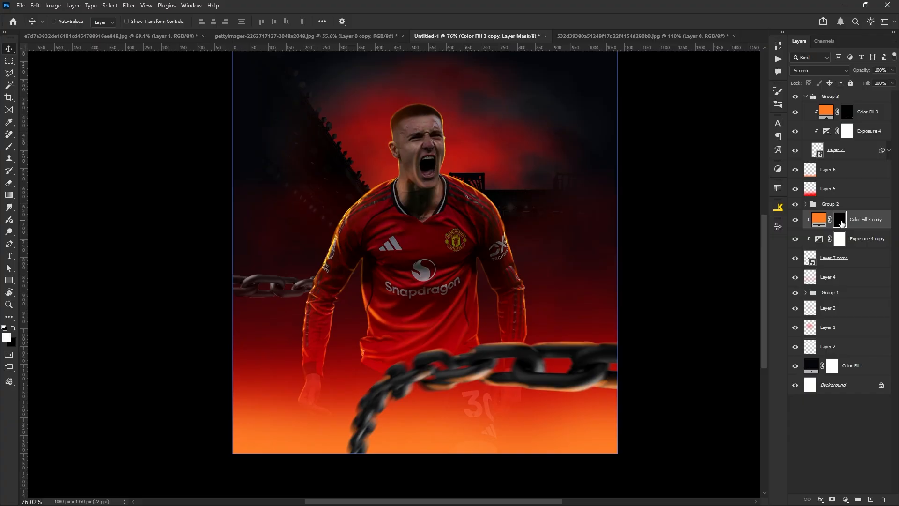
# - Paint white with a smaller soft brush on Color Fill 3 copy's mask to add orange light along the rear chain's edges
pyautogui.click(861, 187)
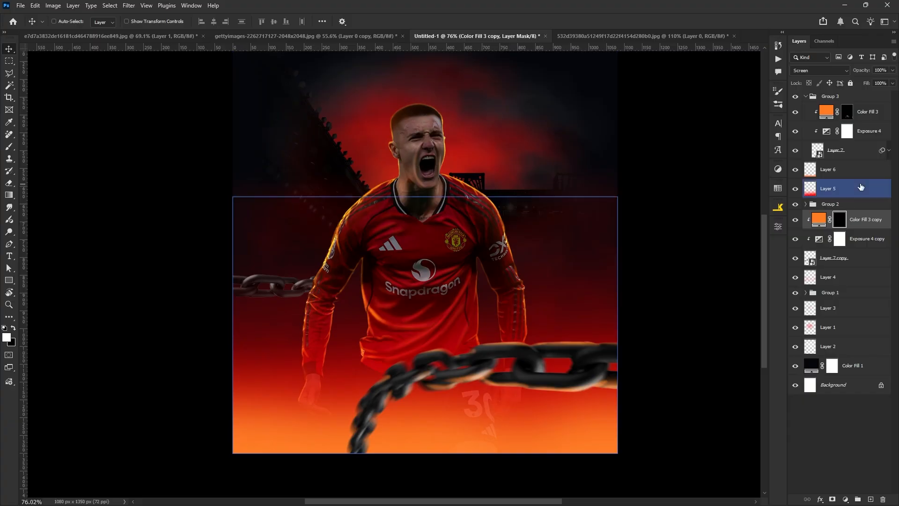
pyautogui.click(10, 141)
pyautogui.scroll(5, 231, 315)
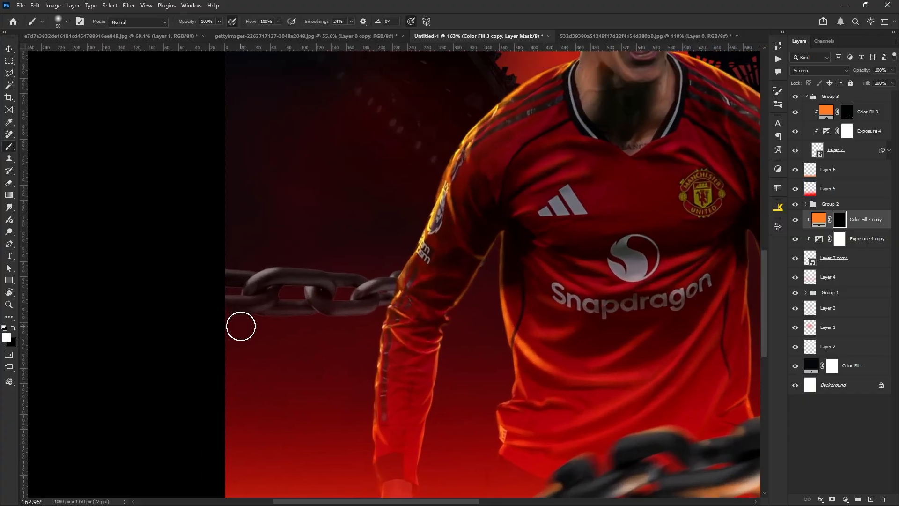
pyautogui.press('[')
pyautogui.moveTo(223, 269)
pyautogui.mouseDown()
pyautogui.moveTo(328, 264)
pyautogui.moveTo(287, 268)
pyautogui.moveTo(392, 278)
pyautogui.moveTo(413, 268)
pyautogui.moveTo(372, 272)
pyautogui.moveTo(413, 276)
pyautogui.moveTo(356, 313)
pyautogui.moveTo(295, 315)
pyautogui.moveTo(386, 315)
pyautogui.moveTo(170, 315)
pyautogui.mouseUp()
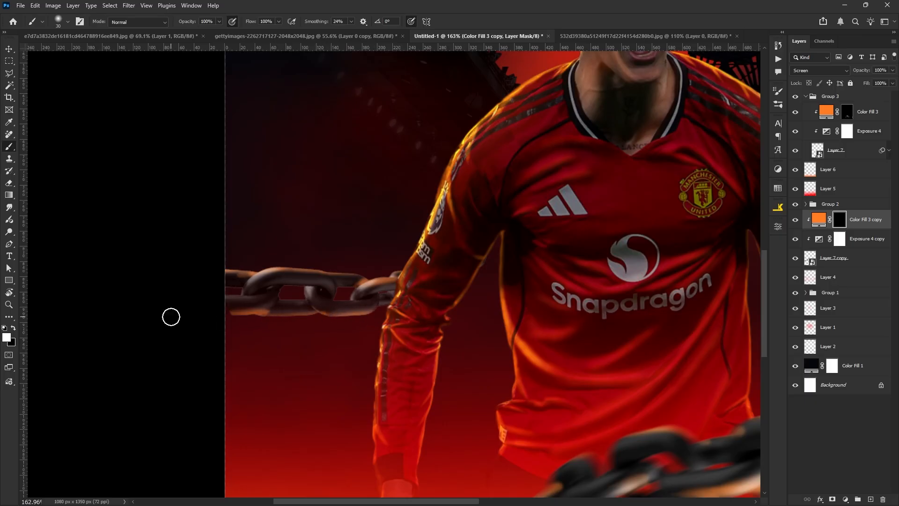
# - Shift the rear chain slightly left together with its clipped Exposure 4 copy and Color Fill 3 copy layers
pyautogui.keyDown('shift'); pyautogui.click(857, 255); pyautogui.keyUp('shift')
pyautogui.press('v')
pyautogui.moveTo(275, 285); pyautogui.dragTo(268, 285)
# - With Group 2 temporarily hidden, paint orange light on the mask along the rear chain's smaller links, and show the group again
pyautogui.click(795, 204)
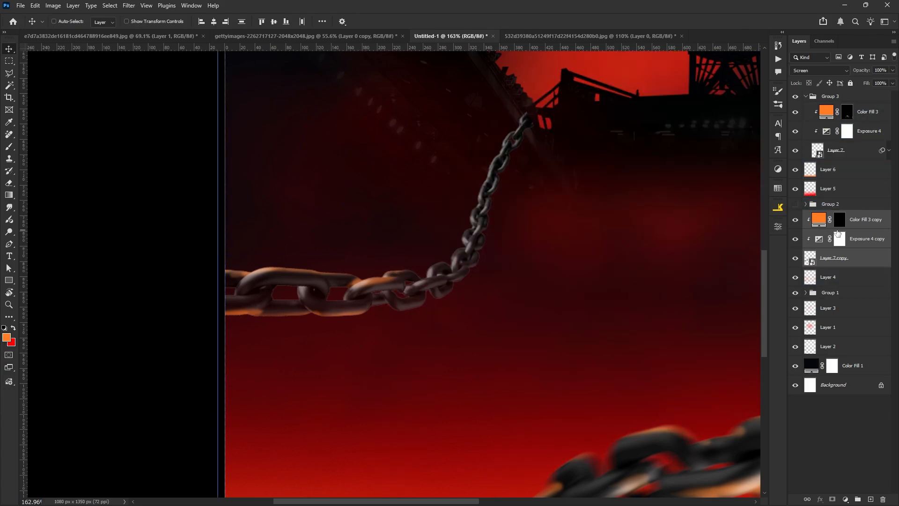
pyautogui.click(839, 219)
pyautogui.moveTo(346, 248); pyautogui.dragTo(327, 239)
pyautogui.press('b')
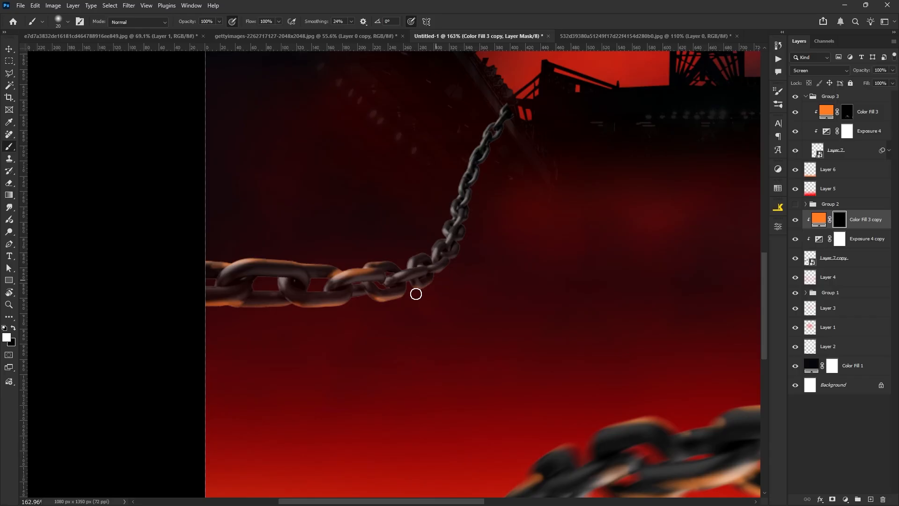
pyautogui.click(795, 204)
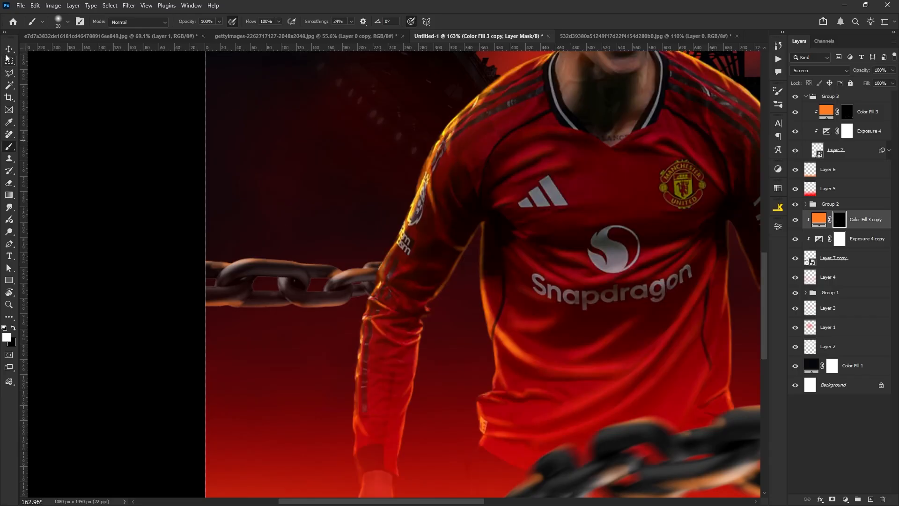
pyautogui.click(9, 48)
pyautogui.hotkey('ctrl', '0')
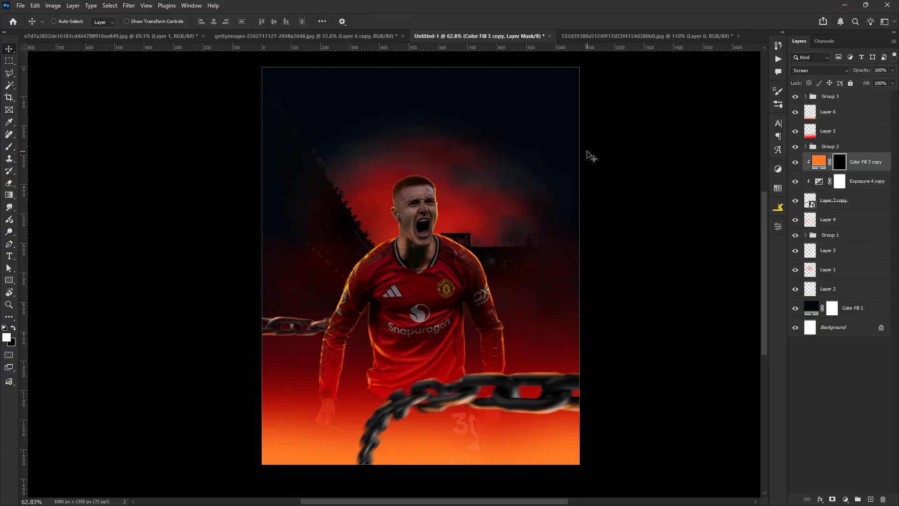
pyautogui.scroll(-2, 449, 188)
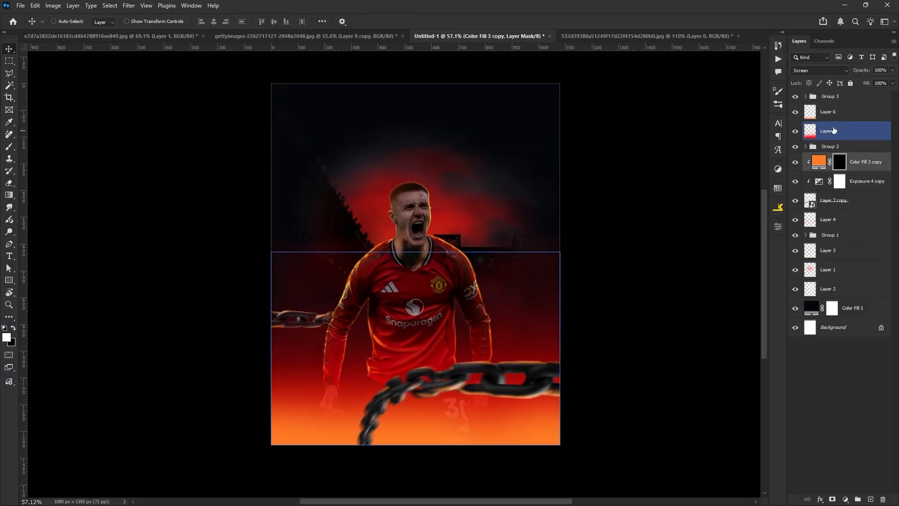
# - Stamp all visible layers into a new layer above Group 3 and convert it to a smart object
pyautogui.click(836, 99)
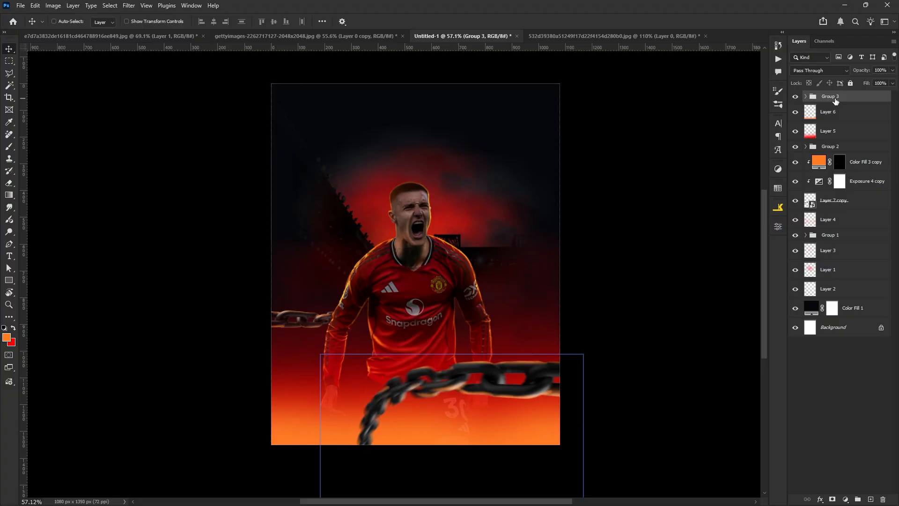
pyautogui.hotkey('ctrl', '0')
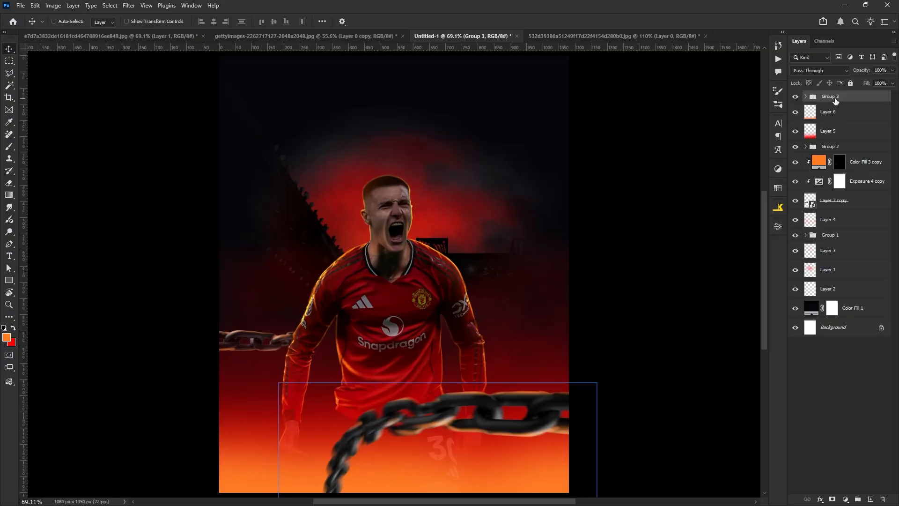
pyautogui.keyDown('ctrl'); pyautogui.click(506, 177); pyautogui.keyUp('ctrl')
pyautogui.scroll(-1, 450, 184)
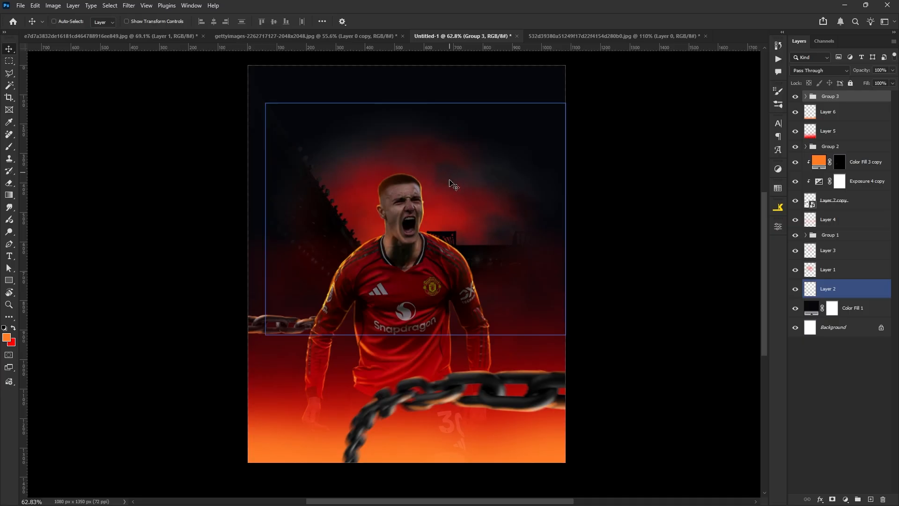
pyautogui.keyDown('ctrl'); pyautogui.click(450, 177); pyautogui.keyUp('ctrl')
pyautogui.scroll(-1, 463, 209)
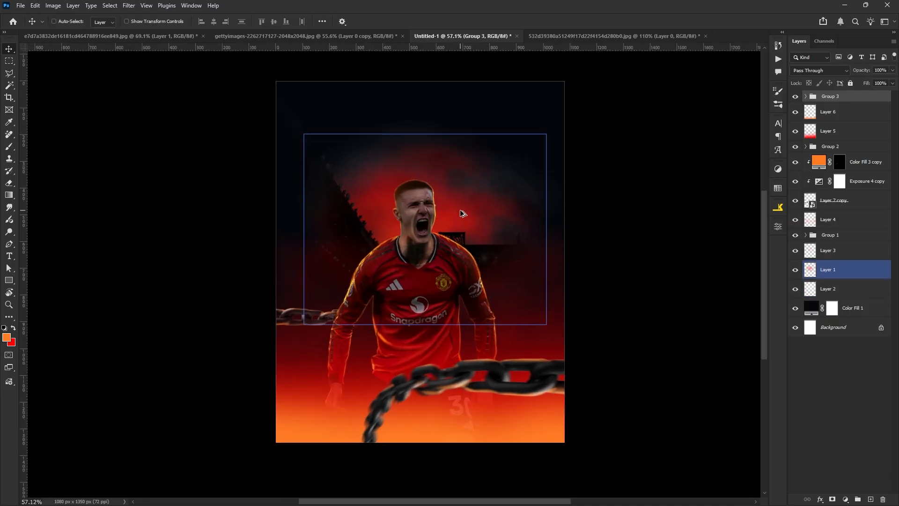
pyautogui.scroll(1, 456, 208)
pyautogui.keyDown('ctrl'); pyautogui.click(569, 227); pyautogui.keyUp('ctrl')
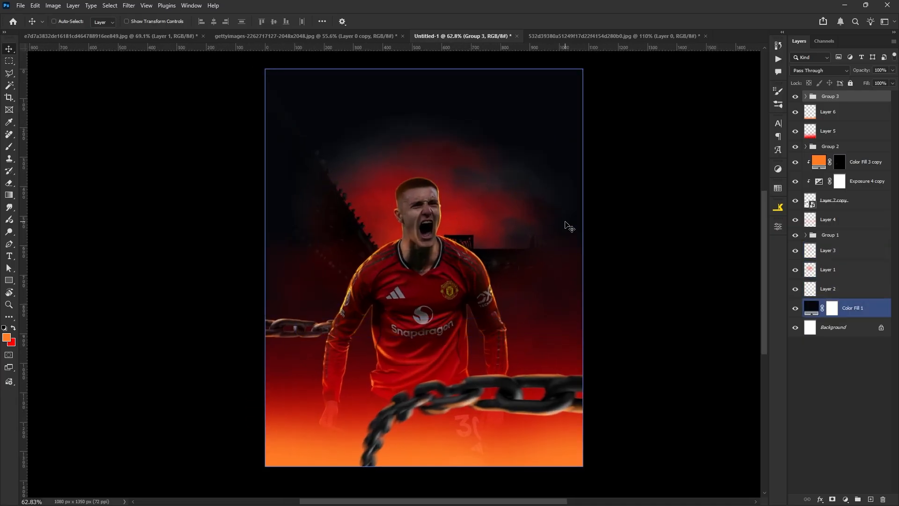
pyautogui.hotkey('ctrl', 'shift', 'alt', 'e')
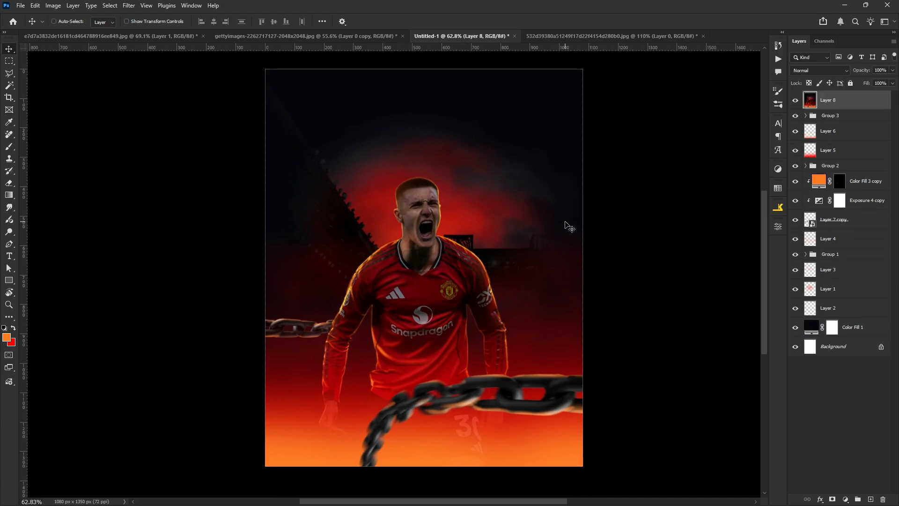
pyautogui.rightClick(833, 110)
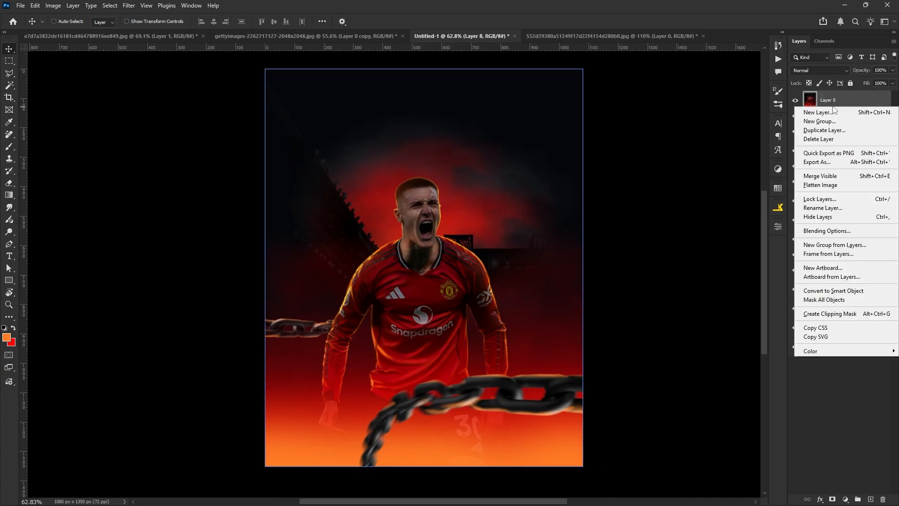
pyautogui.click(839, 288)
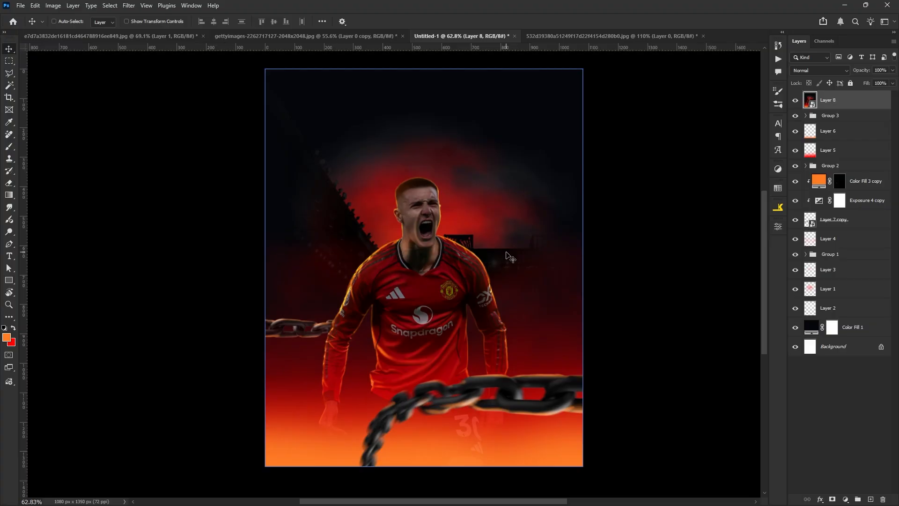
# - Start a Camera Raw filter on the stamped layer with Contrast +7, Highlights +9, Shadows +34, Whites +7 and Blacks -5
pyautogui.click(128, 6)
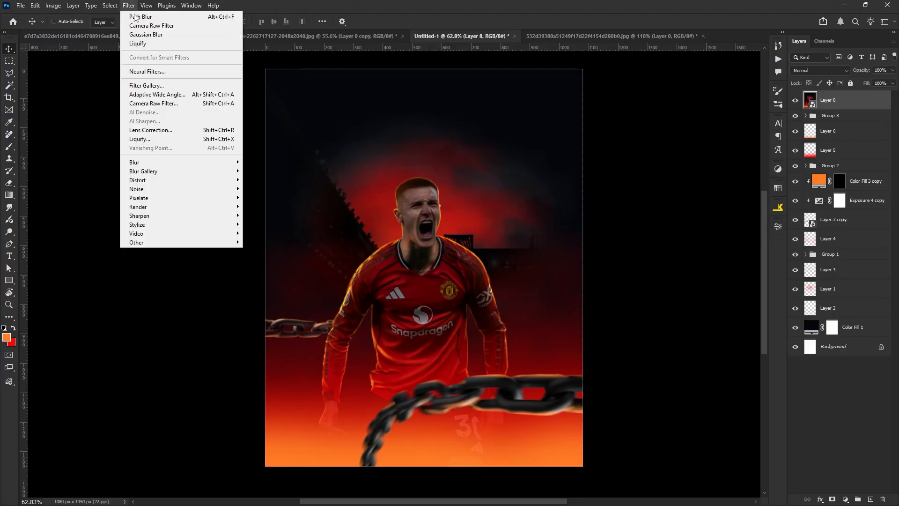
pyautogui.click(145, 37)
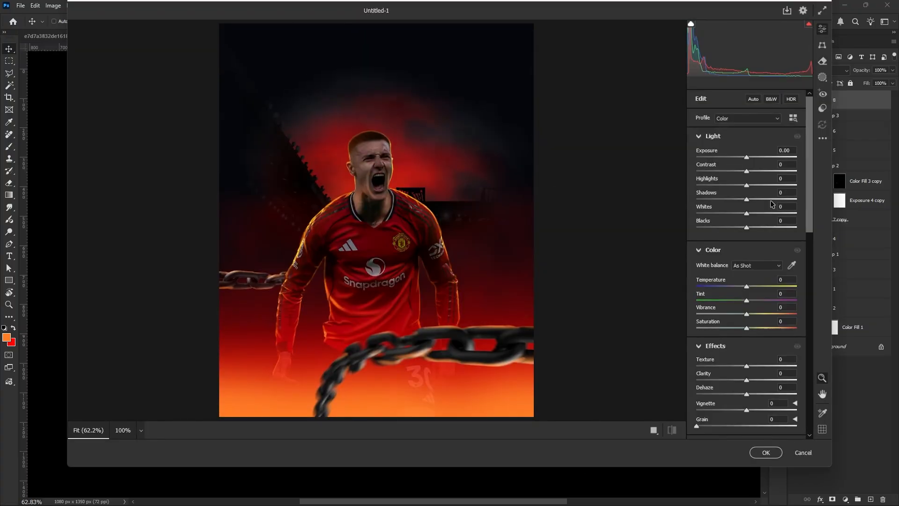
pyautogui.moveTo(746, 170)
pyautogui.mouseDown()
pyautogui.moveTo(760, 171)
pyautogui.moveTo(738, 170)
pyautogui.moveTo(750, 172)
pyautogui.mouseUp()
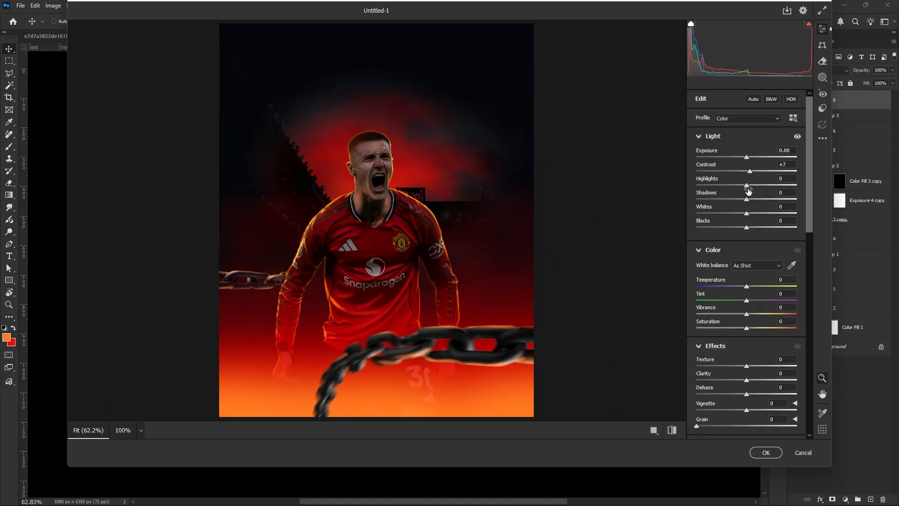
pyautogui.moveTo(747, 186); pyautogui.dragTo(743, 227)
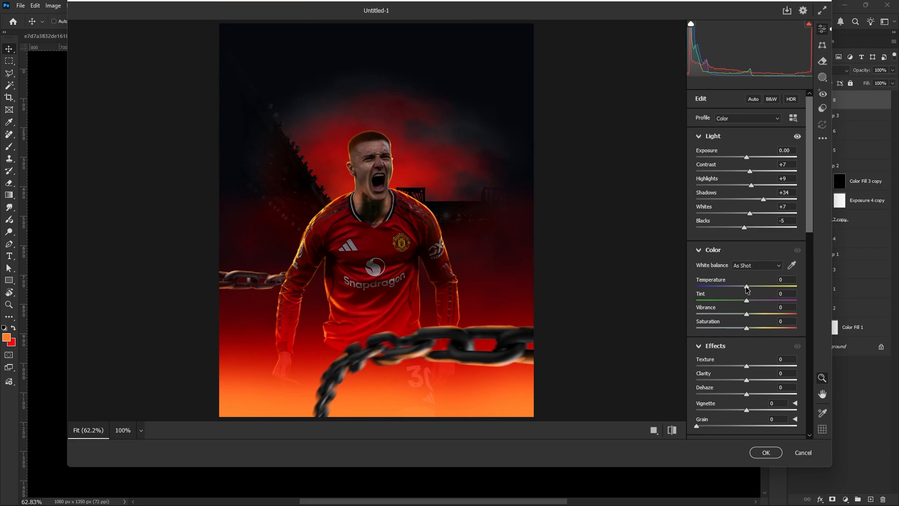
# - Set the Camera Raw colour to Temperature -5, Tint -16 and Vibrance -4
pyautogui.moveTo(746, 290); pyautogui.dragTo(746, 286)
pyautogui.moveTo(746, 286)
pyautogui.mouseDown()
pyautogui.moveTo(741, 298)
pyautogui.moveTo(731, 293)
pyautogui.moveTo(746, 294)
pyautogui.moveTo(733, 294)
pyautogui.moveTo(739, 298)
pyautogui.mouseUp()
pyautogui.scroll(-1, 742, 311)
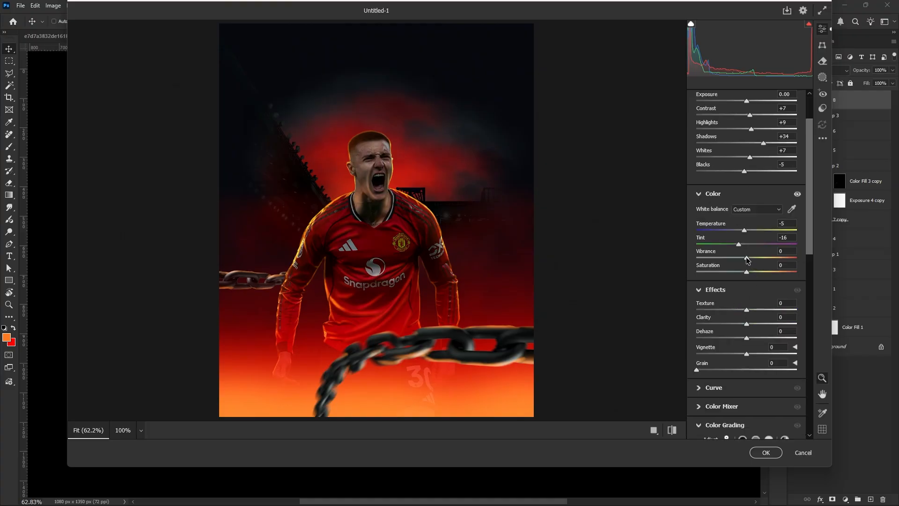
pyautogui.moveTo(748, 260); pyautogui.dragTo(746, 260)
# - Set the Camera Raw effects to Texture +14, Clarity +7, Vignette -9 and Grain 8
pyautogui.scroll(-2, 749, 271)
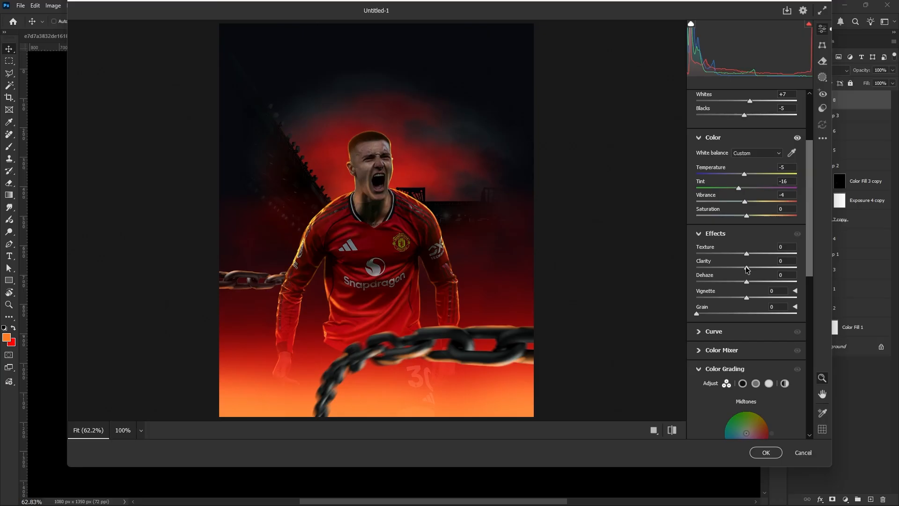
pyautogui.moveTo(747, 253)
pyautogui.mouseDown()
pyautogui.moveTo(757, 254)
pyautogui.moveTo(750, 267)
pyautogui.mouseUp()
pyautogui.moveTo(747, 299); pyautogui.dragTo(743, 299)
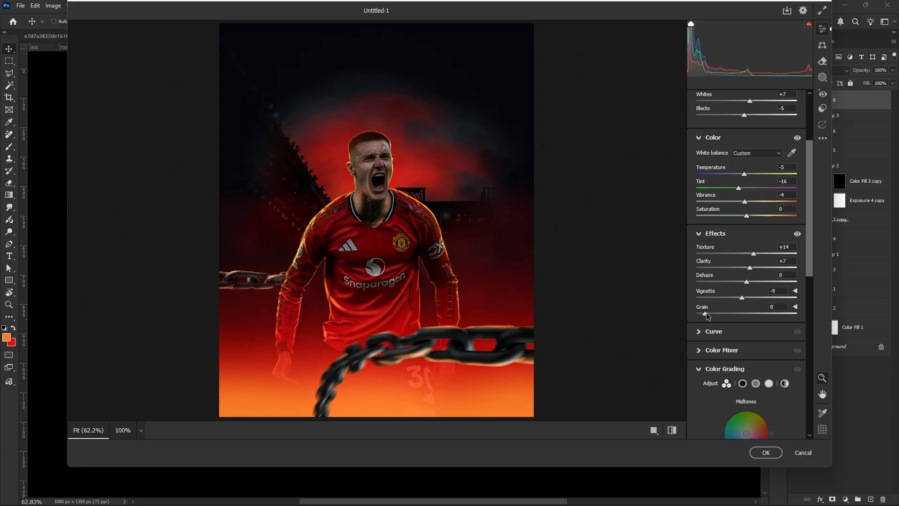
# - Grade the shadows towards blue, the midtones to hue 31, saturation 1 and the highlights to hue 39, saturation 3
pyautogui.scroll(-5, 711, 315)
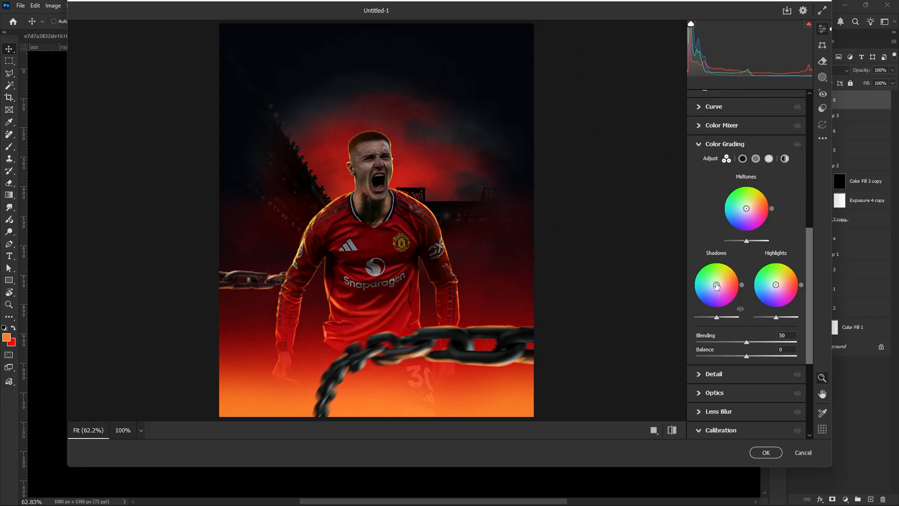
pyautogui.moveTo(717, 285); pyautogui.dragTo(706, 307)
pyautogui.moveTo(772, 208); pyautogui.dragTo(747, 208)
pyautogui.press('alt')
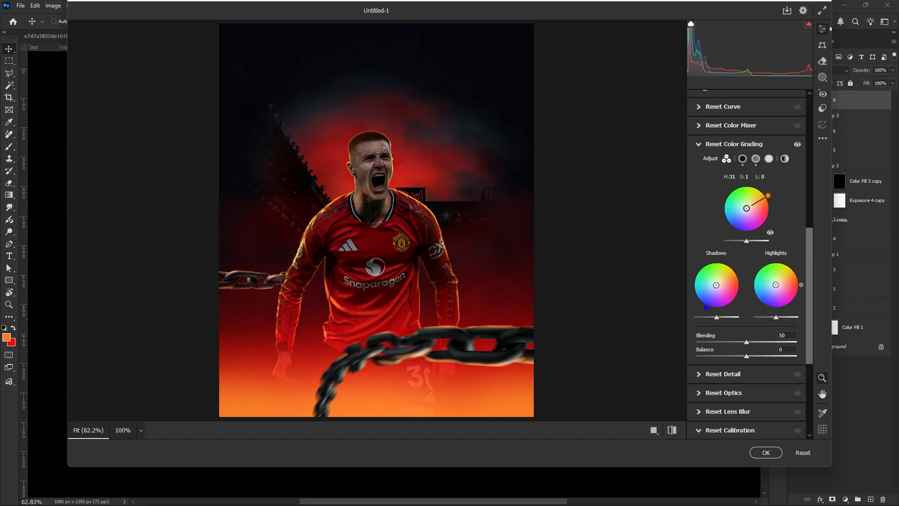
pyautogui.moveTo(801, 285); pyautogui.dragTo(776, 284)
pyautogui.press('alt')
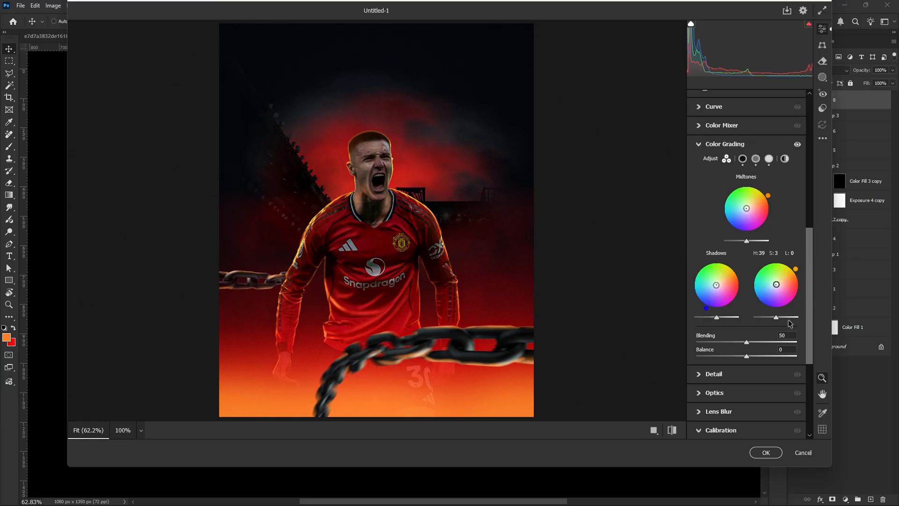
# - Calibrate Red Primary saturation to -4, Green Primary hue to +7 and Blue Primary hue to +5, and apply the Camera Raw filter
pyautogui.scroll(-3, 736, 339)
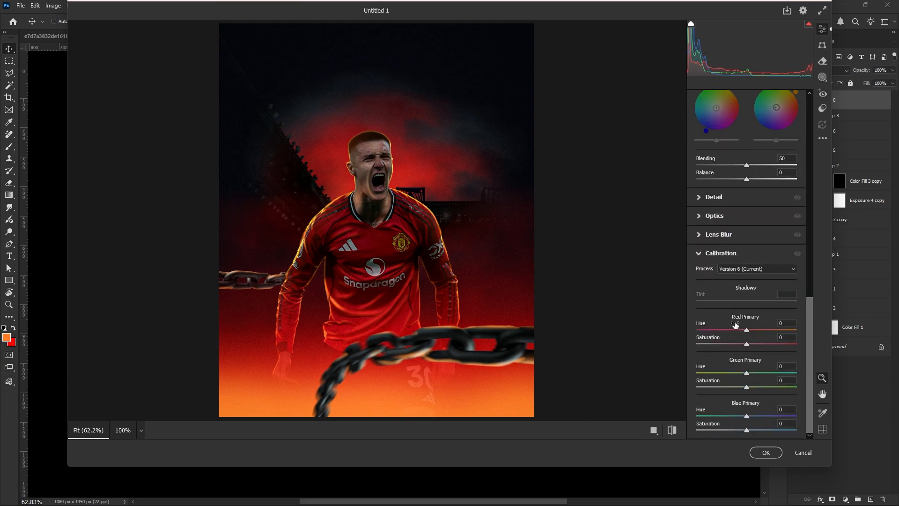
pyautogui.moveTo(746, 330)
pyautogui.mouseDown()
pyautogui.moveTo(733, 332)
pyautogui.moveTo(756, 330)
pyautogui.moveTo(743, 342)
pyautogui.mouseUp()
pyautogui.doubleClick(746, 330)
pyautogui.moveTo(746, 374); pyautogui.dragTo(751, 374)
pyautogui.moveTo(747, 417); pyautogui.dragTo(750, 416)
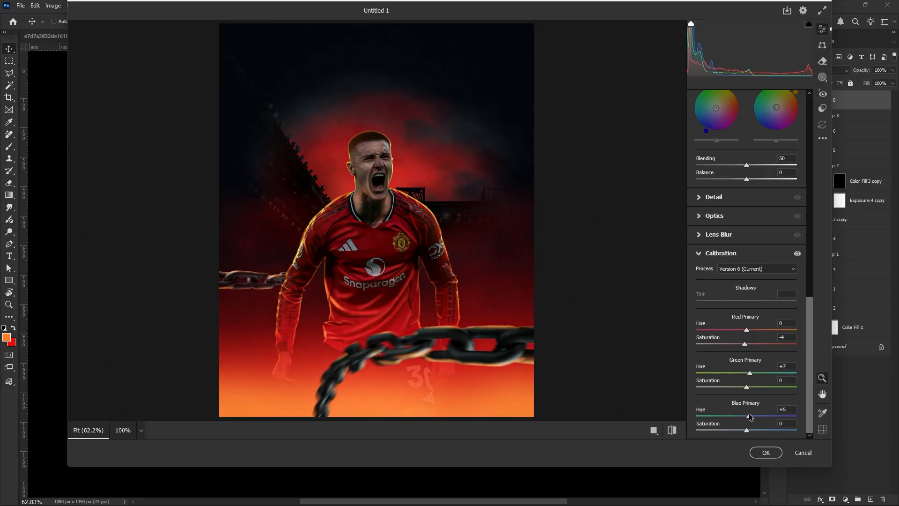
pyautogui.click(765, 453)
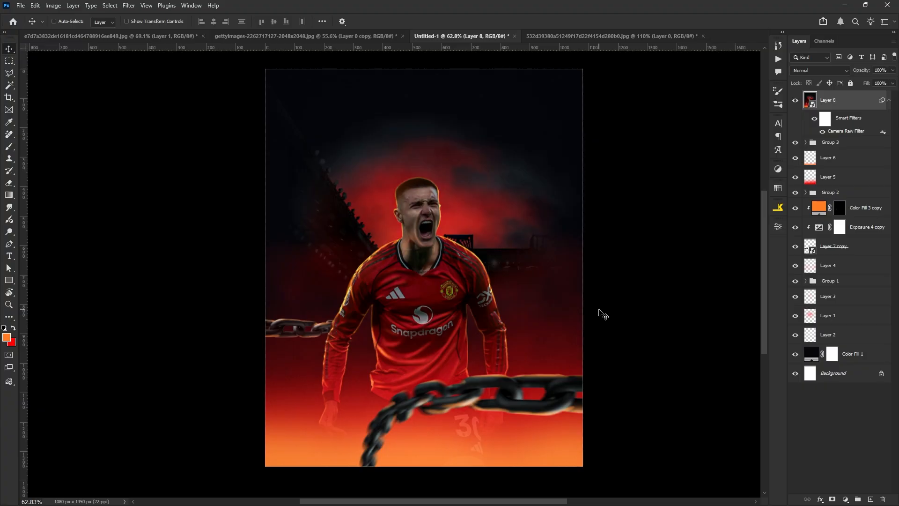
pyautogui.scroll(1, 603, 315)
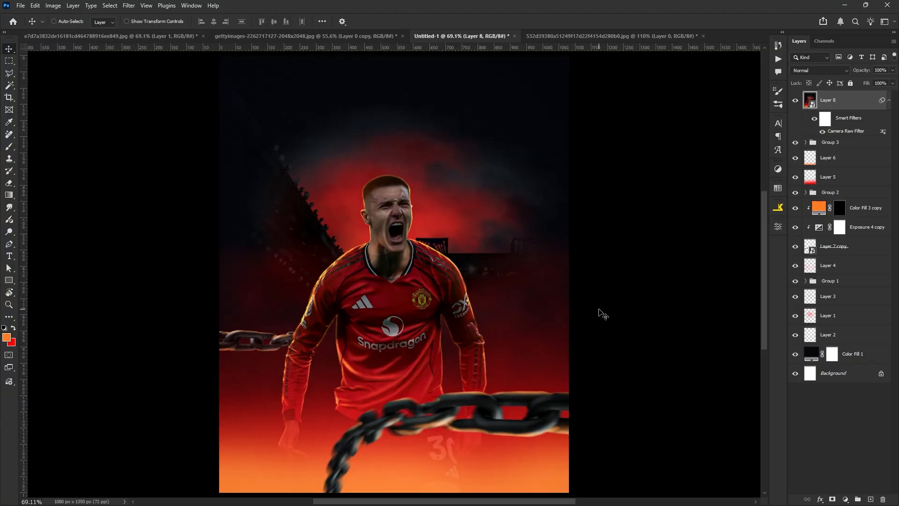